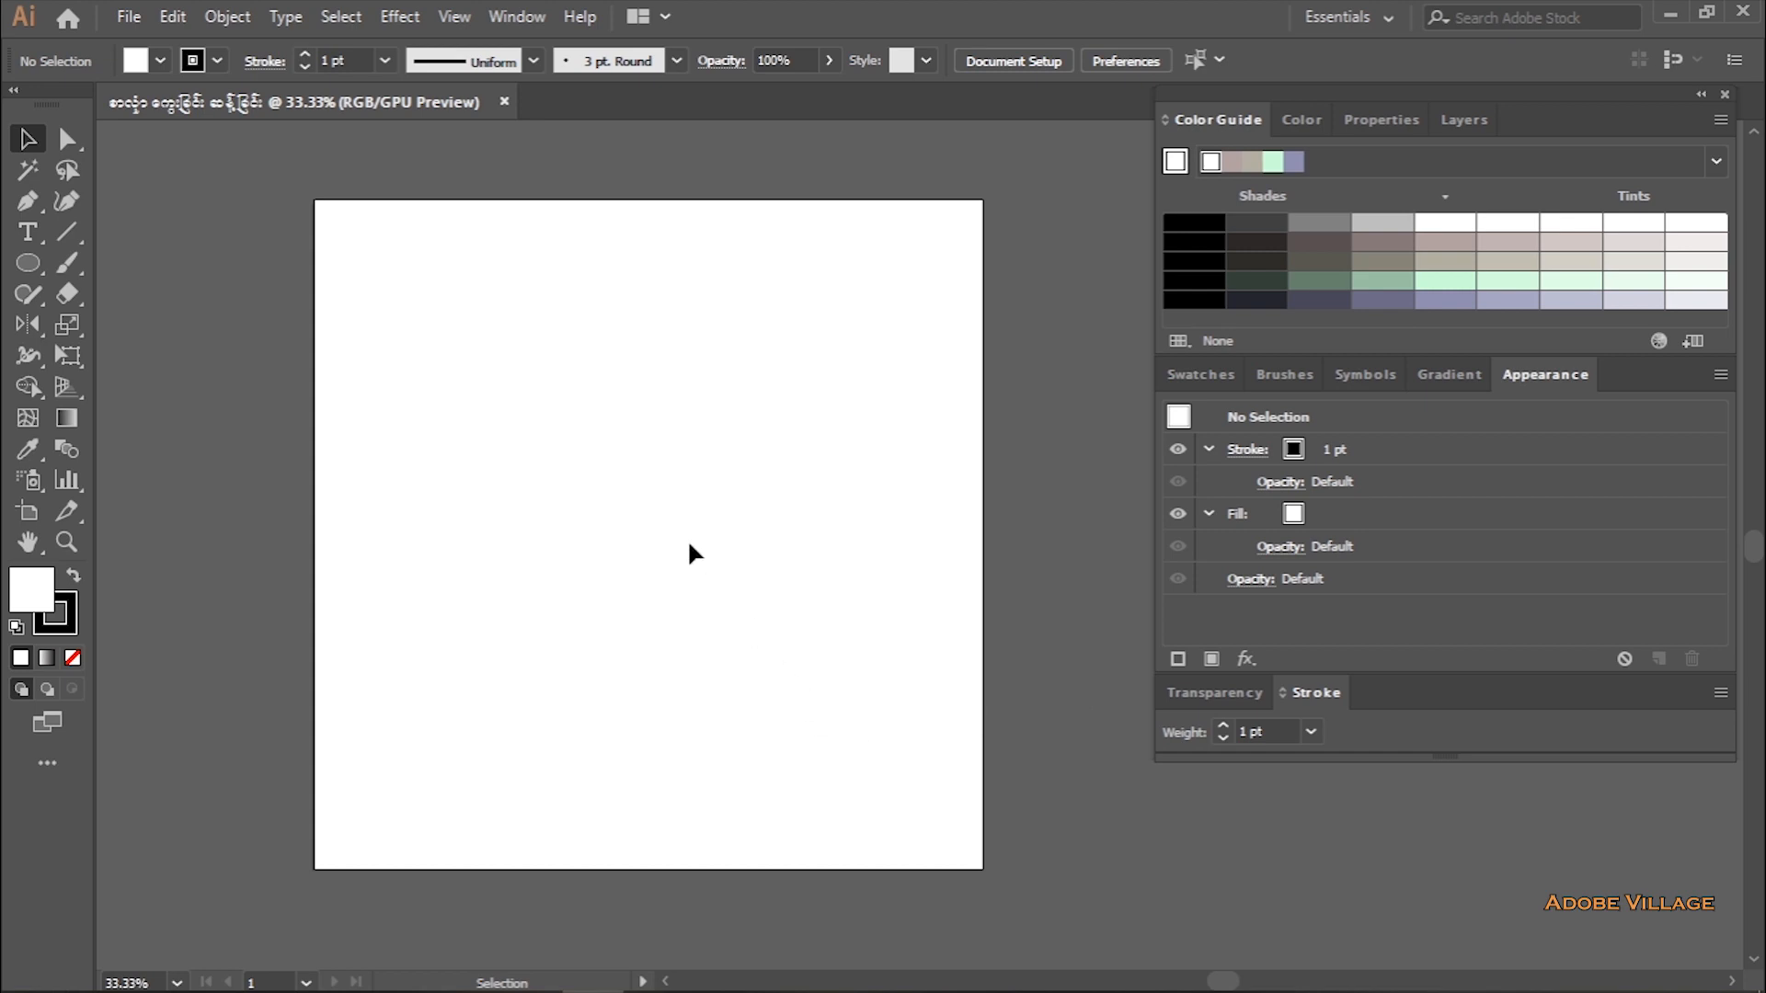
- Add a line of random placeholder text on the upper part of the artboard and set its font size to 60 pt
key("t")
left_click(516, 443)
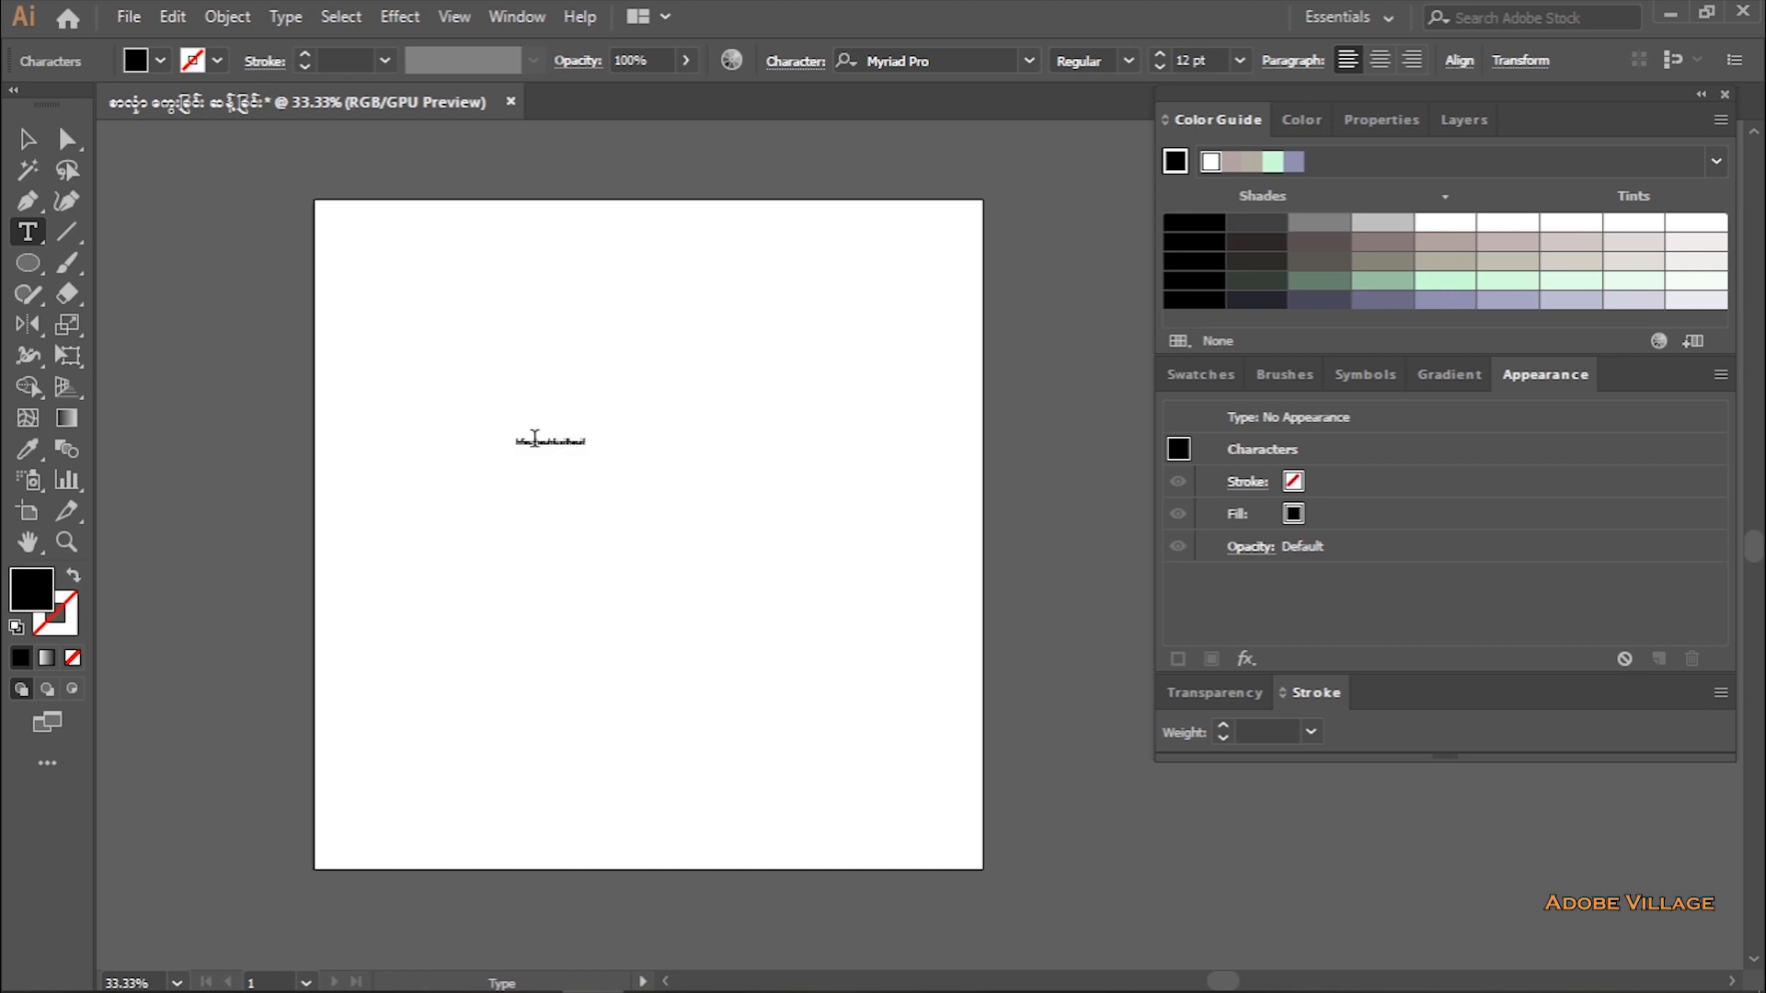
key("ctrl+a")
left_click(1239, 61)
left_click(1262, 491)
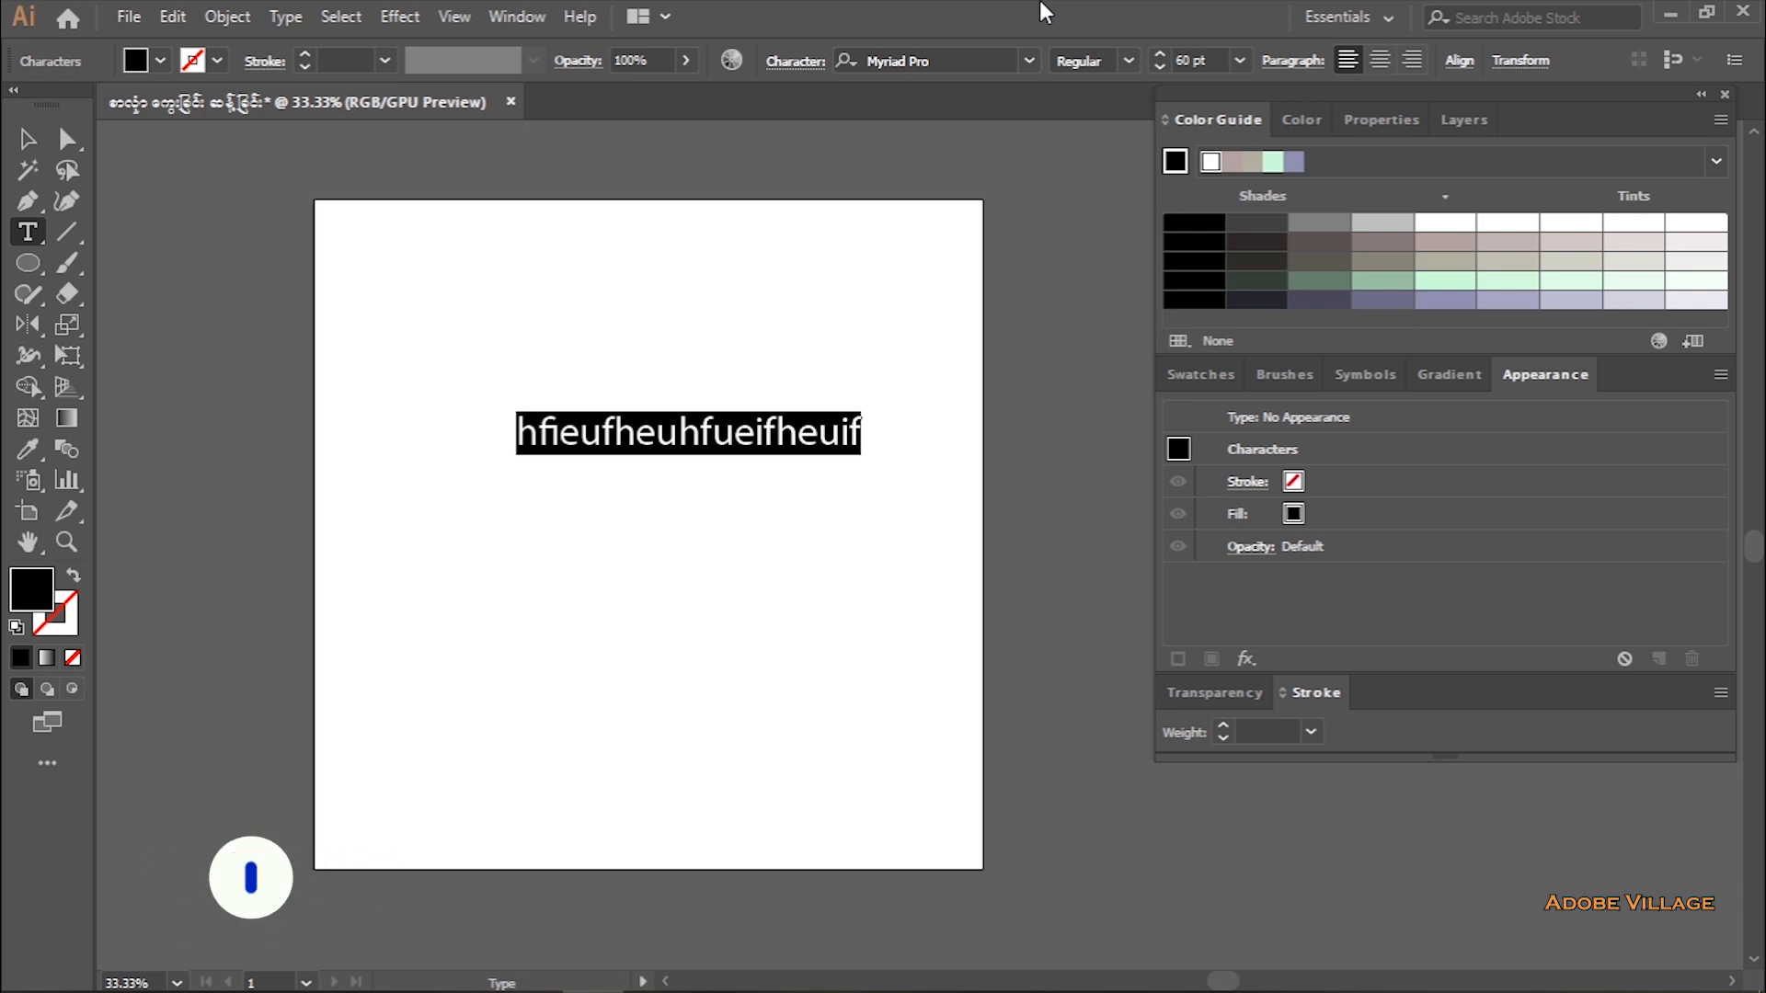
- Delete the placeholder text object from the artboard
left_click_drag(474, 372, 912, 609)
key("BackSpace")
left_click(28, 138)
key("Delete")
left_click(619, 439)
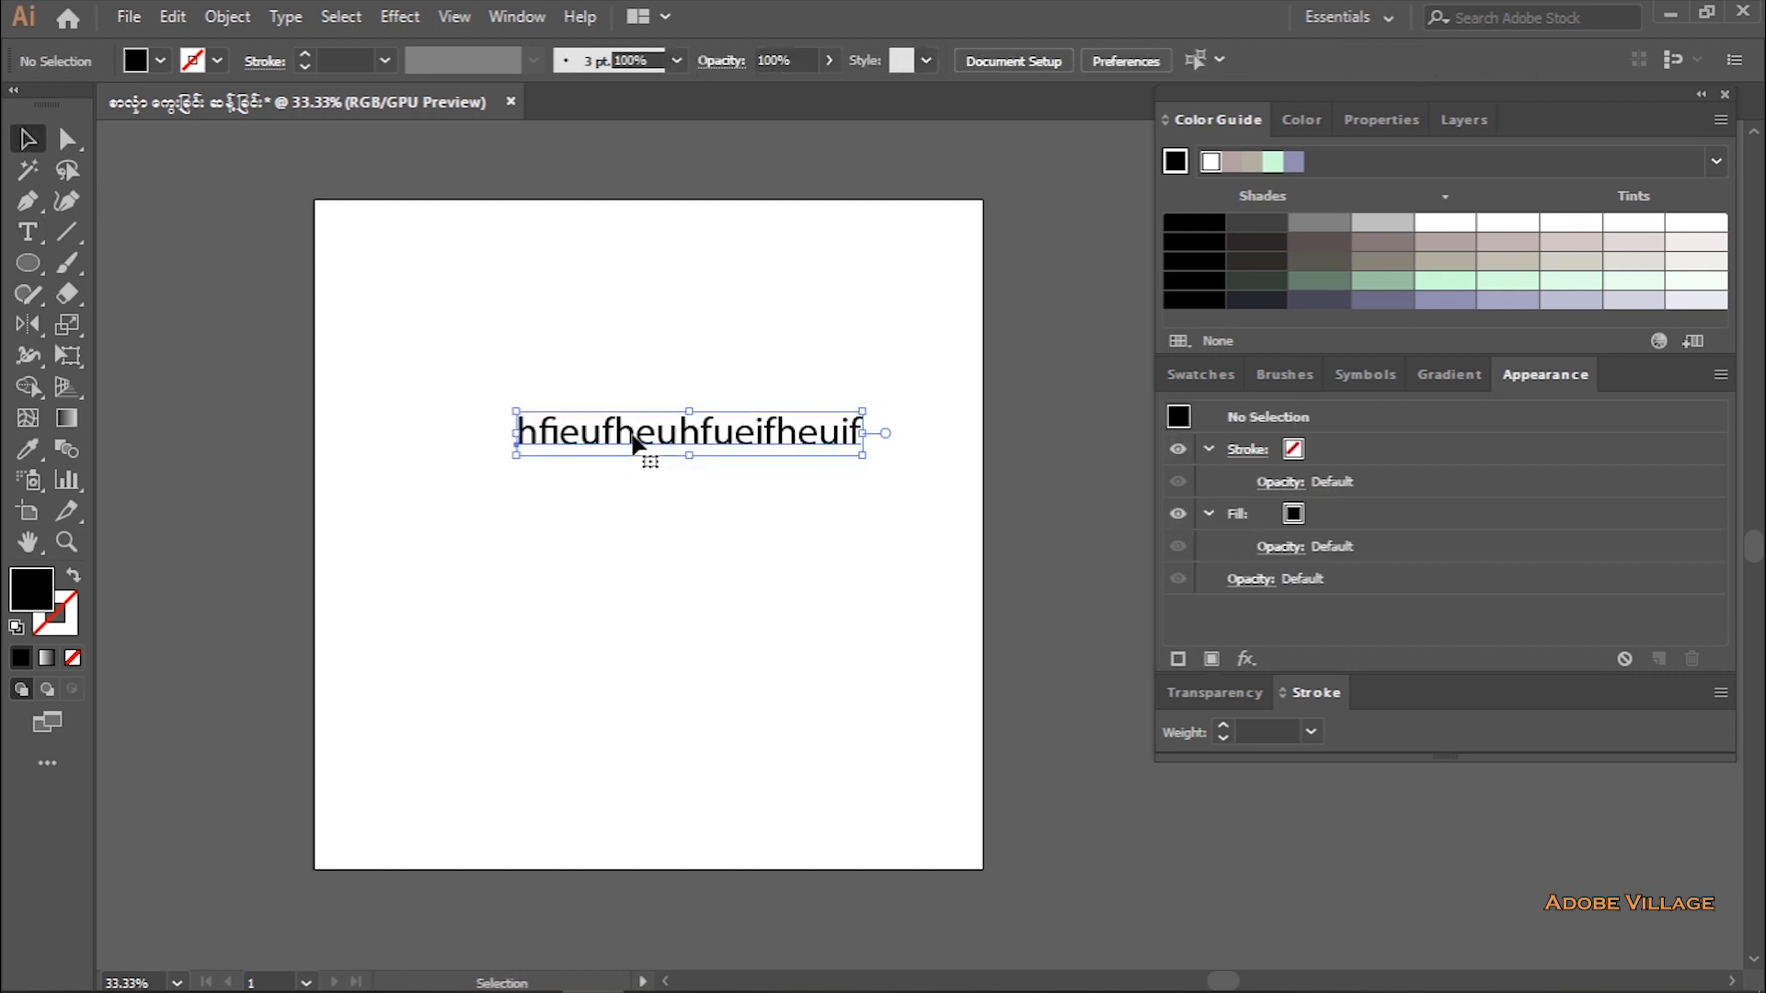
key("Delete")
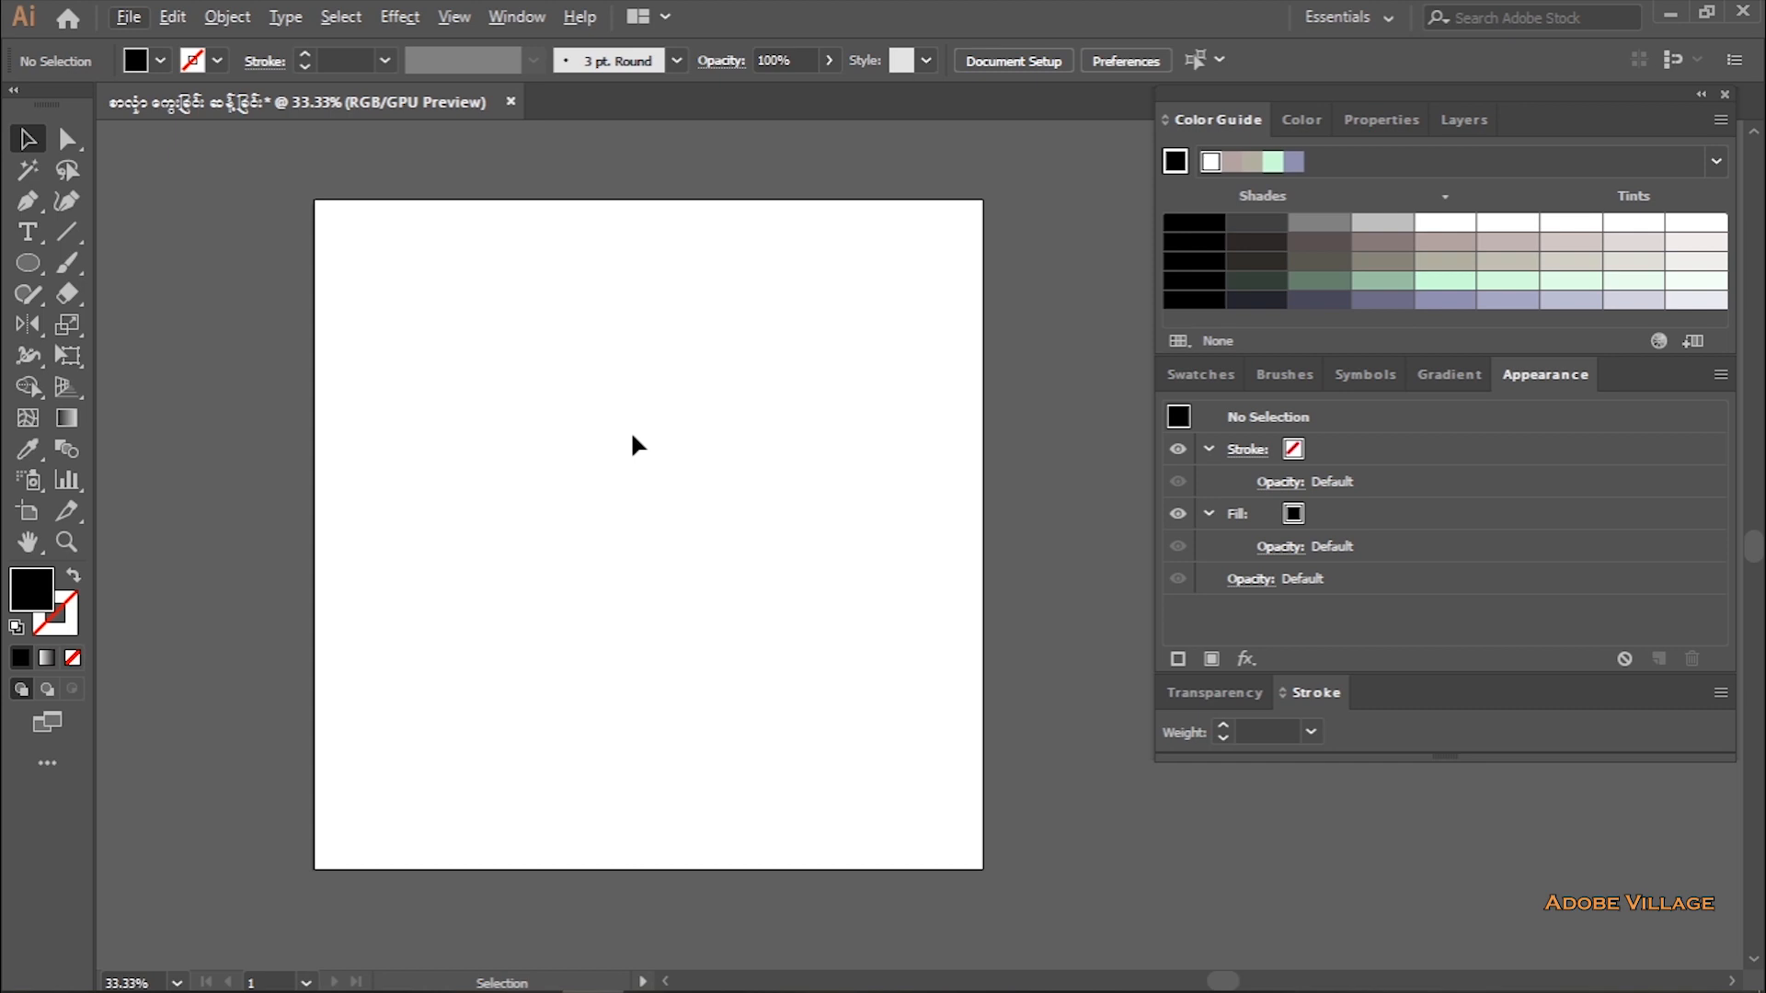
- Add a point-text line reading "Adobe Village" in the upper part of the artboard
scroll(645, 460, "up", 1)
scroll(648, 460, "down", 1)
key("space")
mouse_move(667, 442)
left_mouse_down()
mouse_move(726, 445)
mouse_move(698, 437)
left_mouse_up()
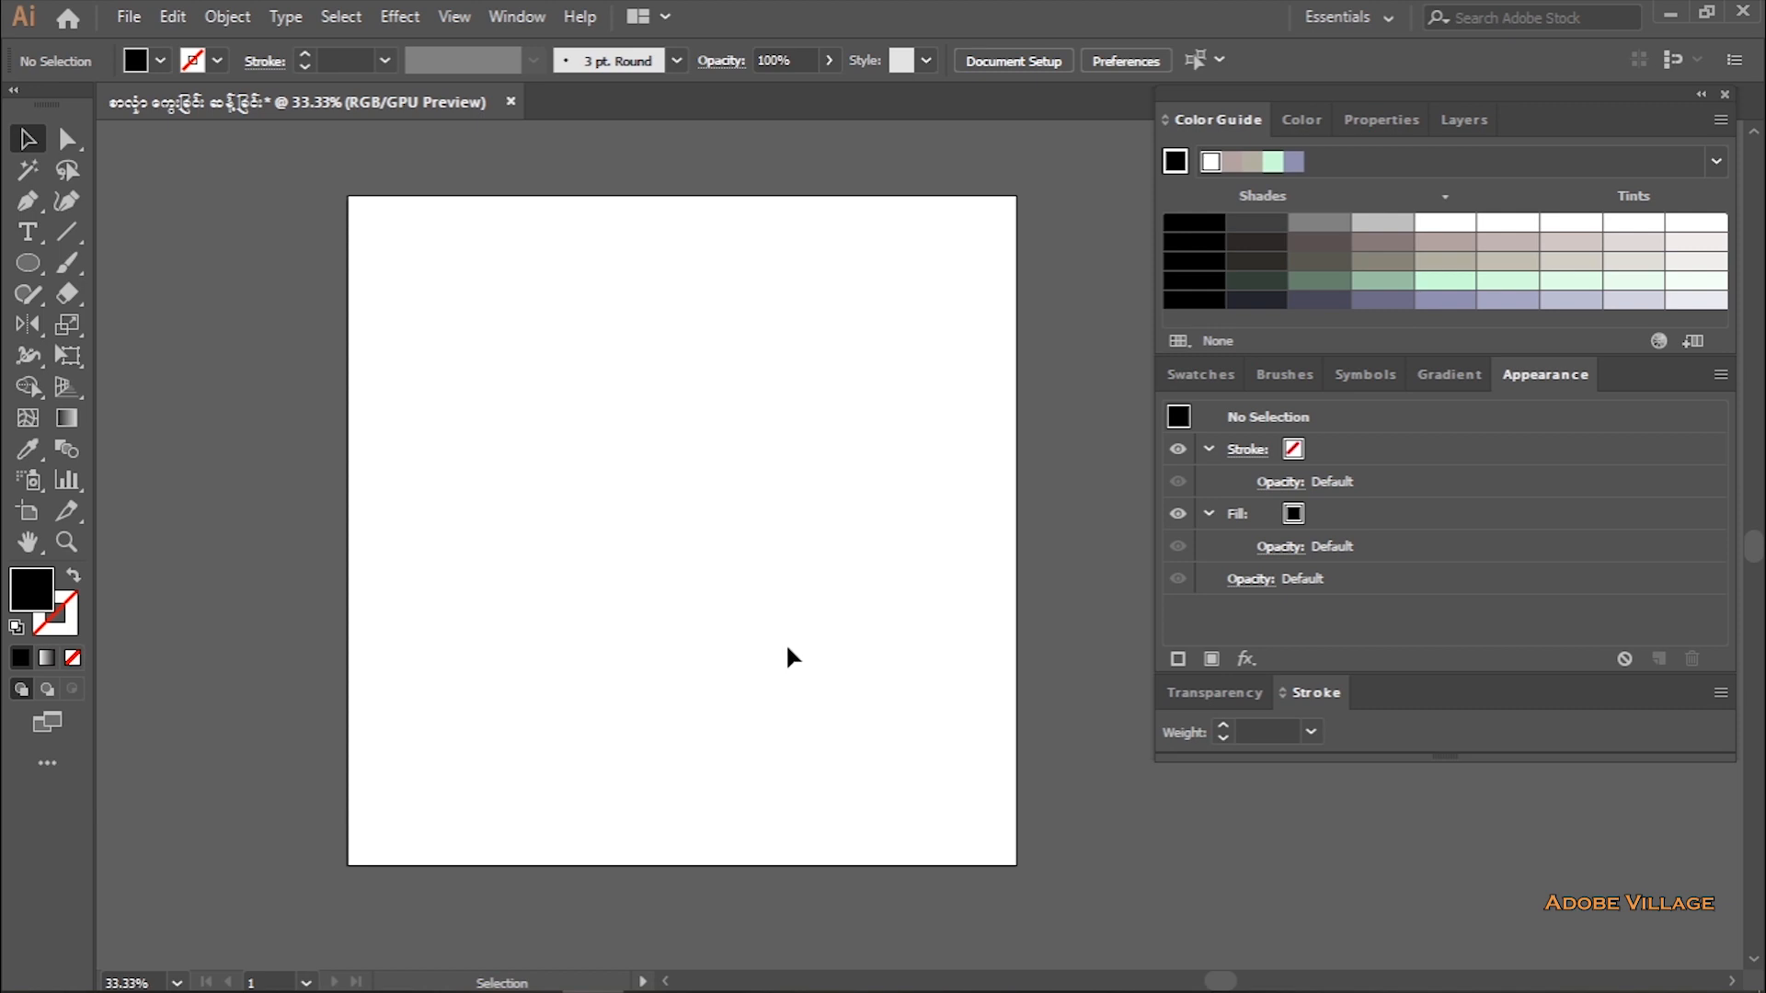
left_click(33, 245)
left_click_drag(32, 243, 85, 241)
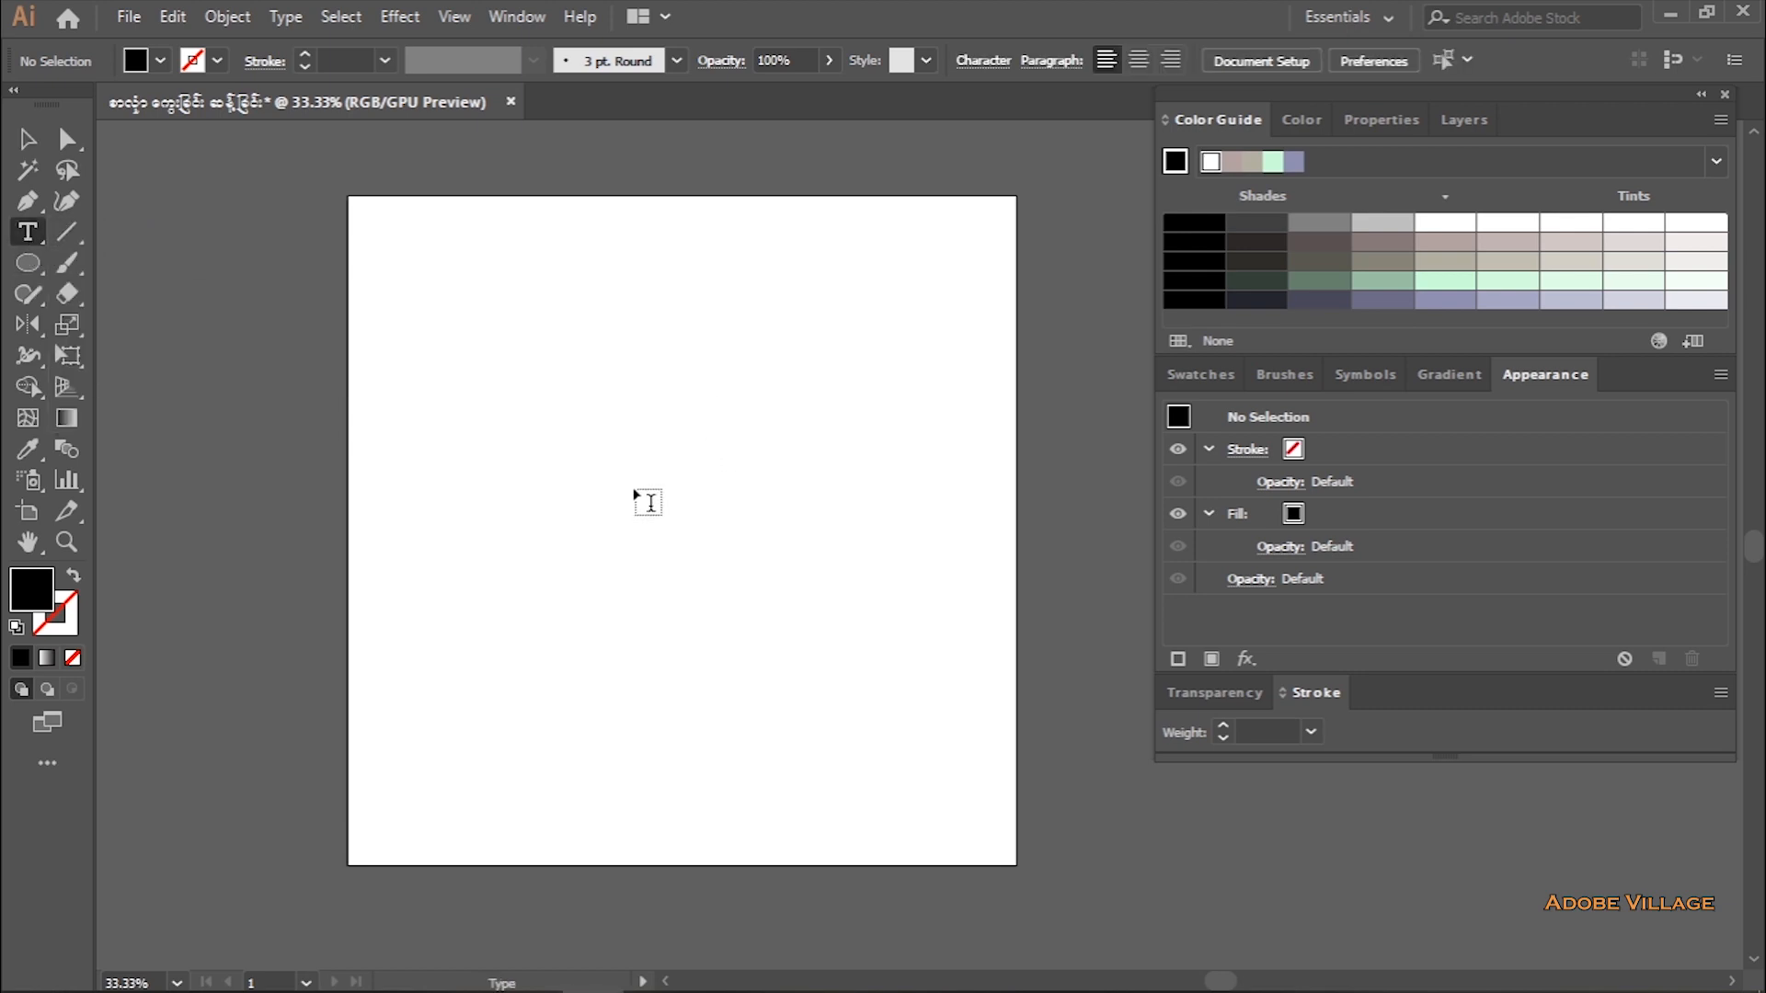
left_click(519, 460)
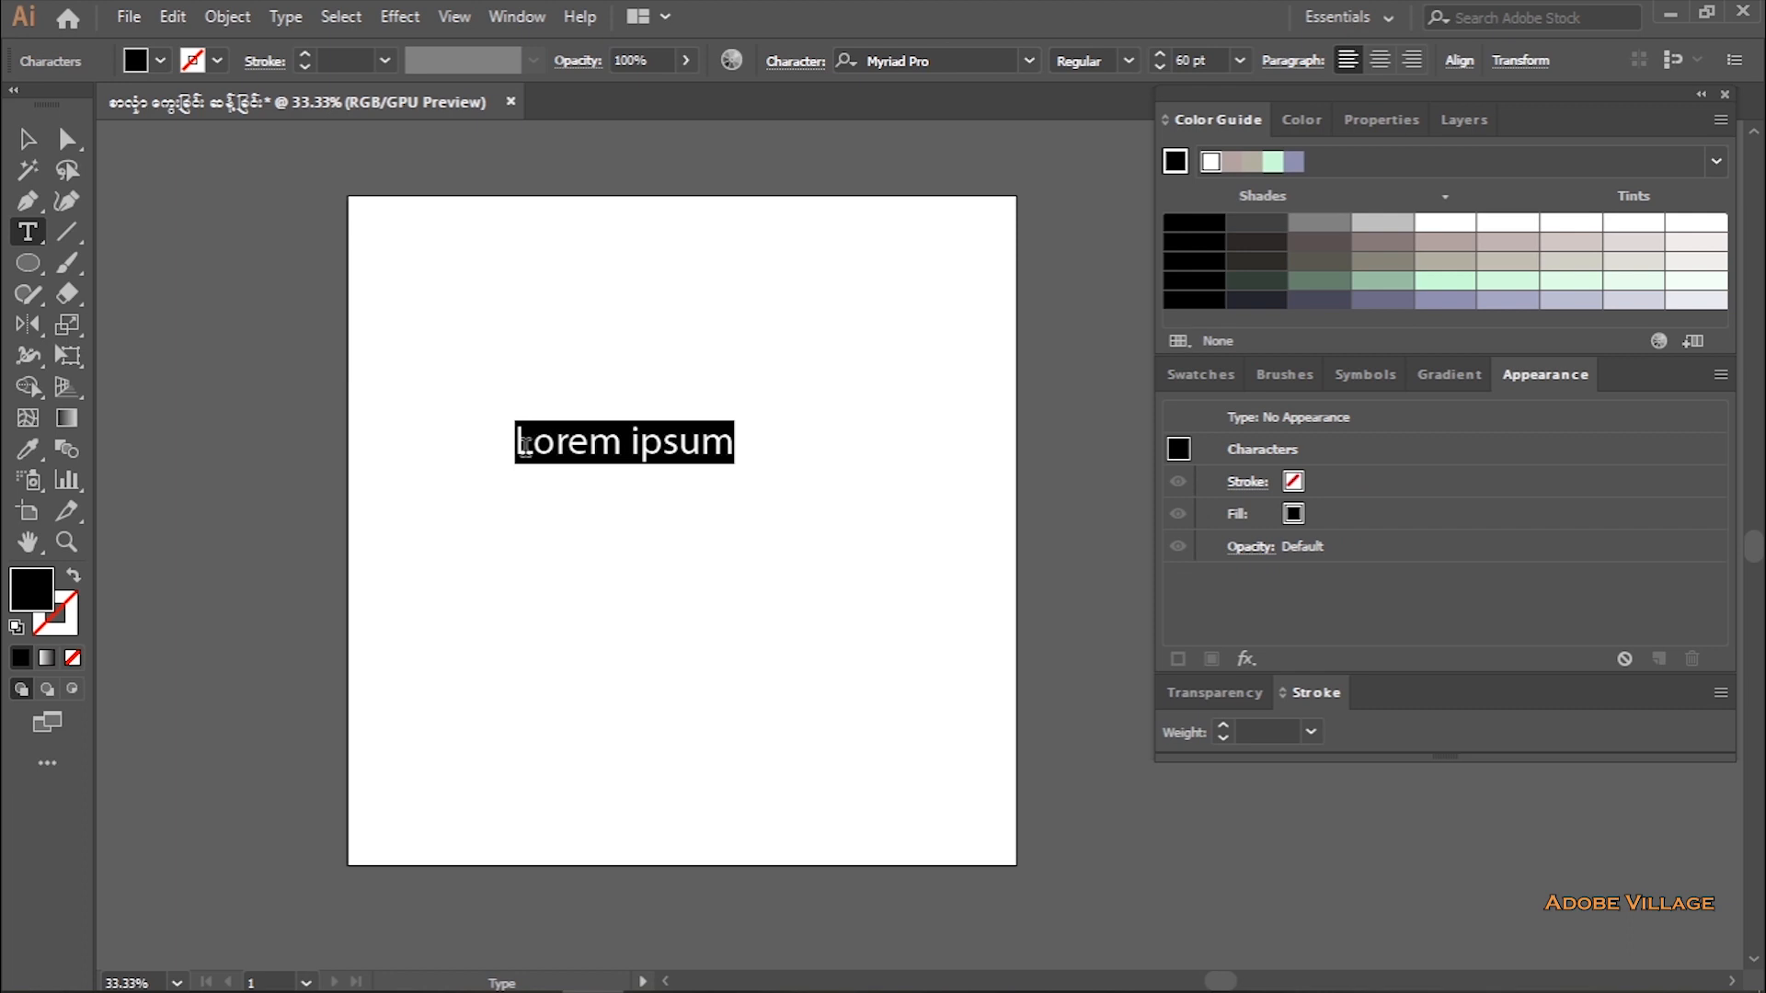
type("Adobe Village")
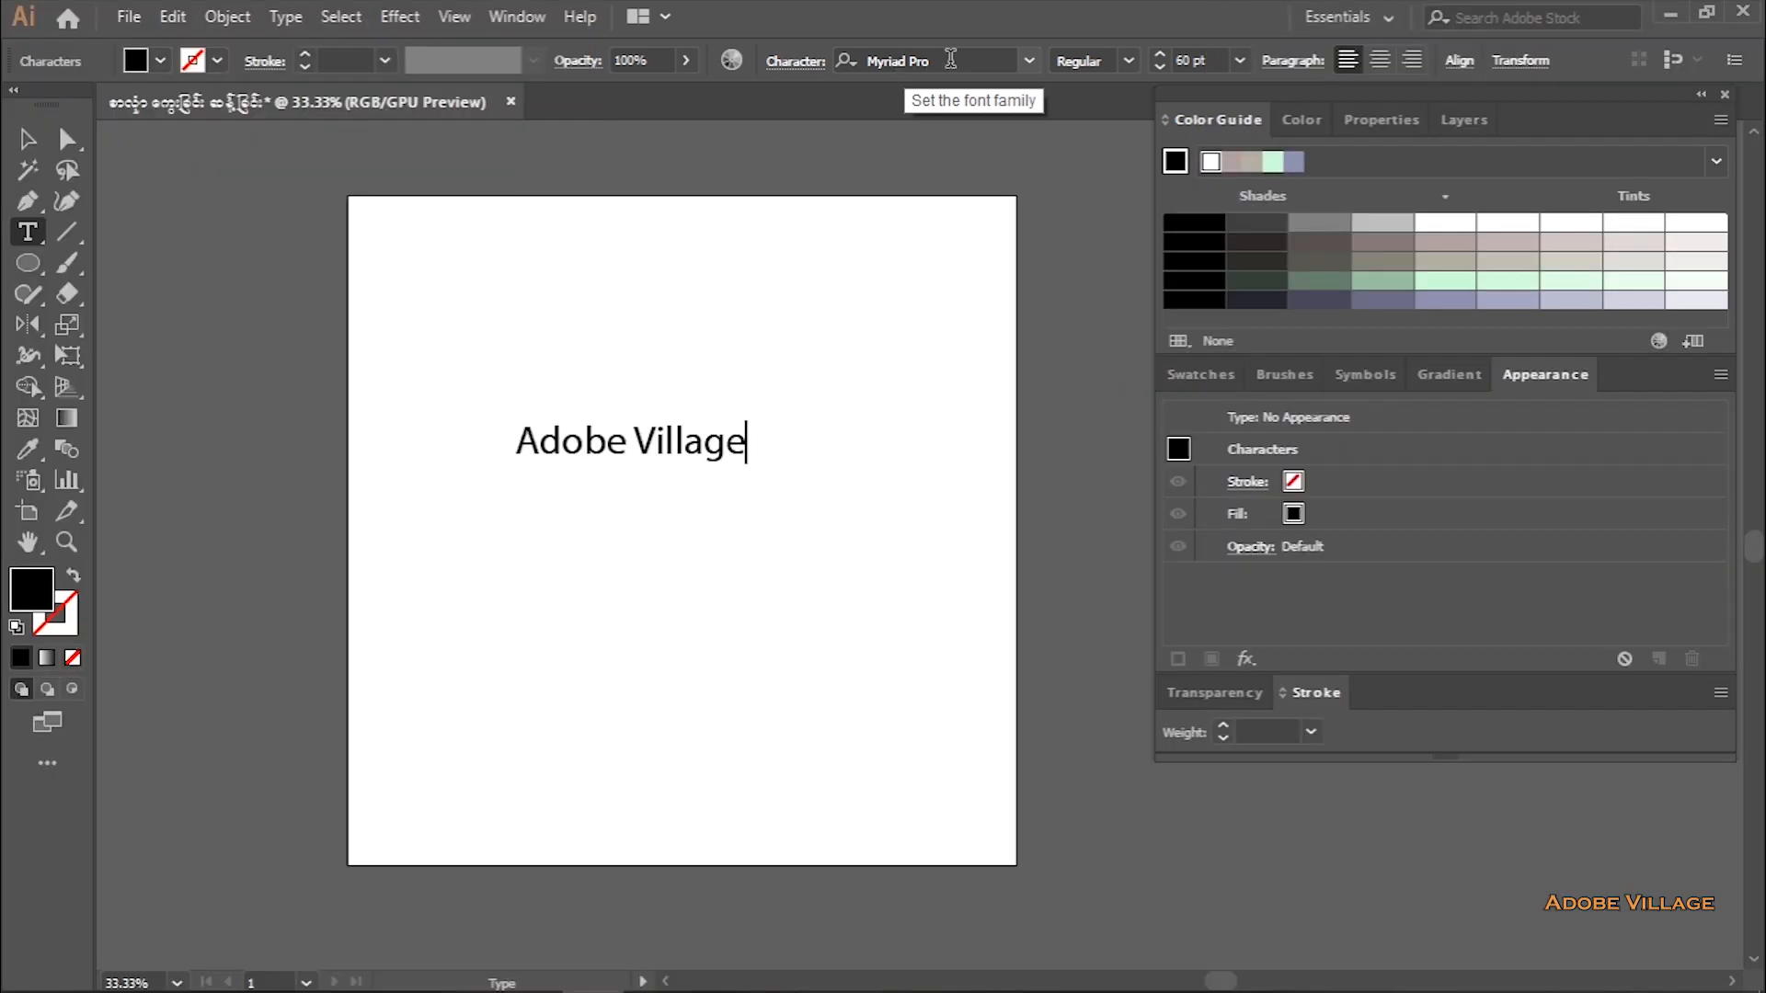
- Try to set the font to Bauhaus 93 with only the text cursor placed in the line
left_click(902, 61)
type("bau")
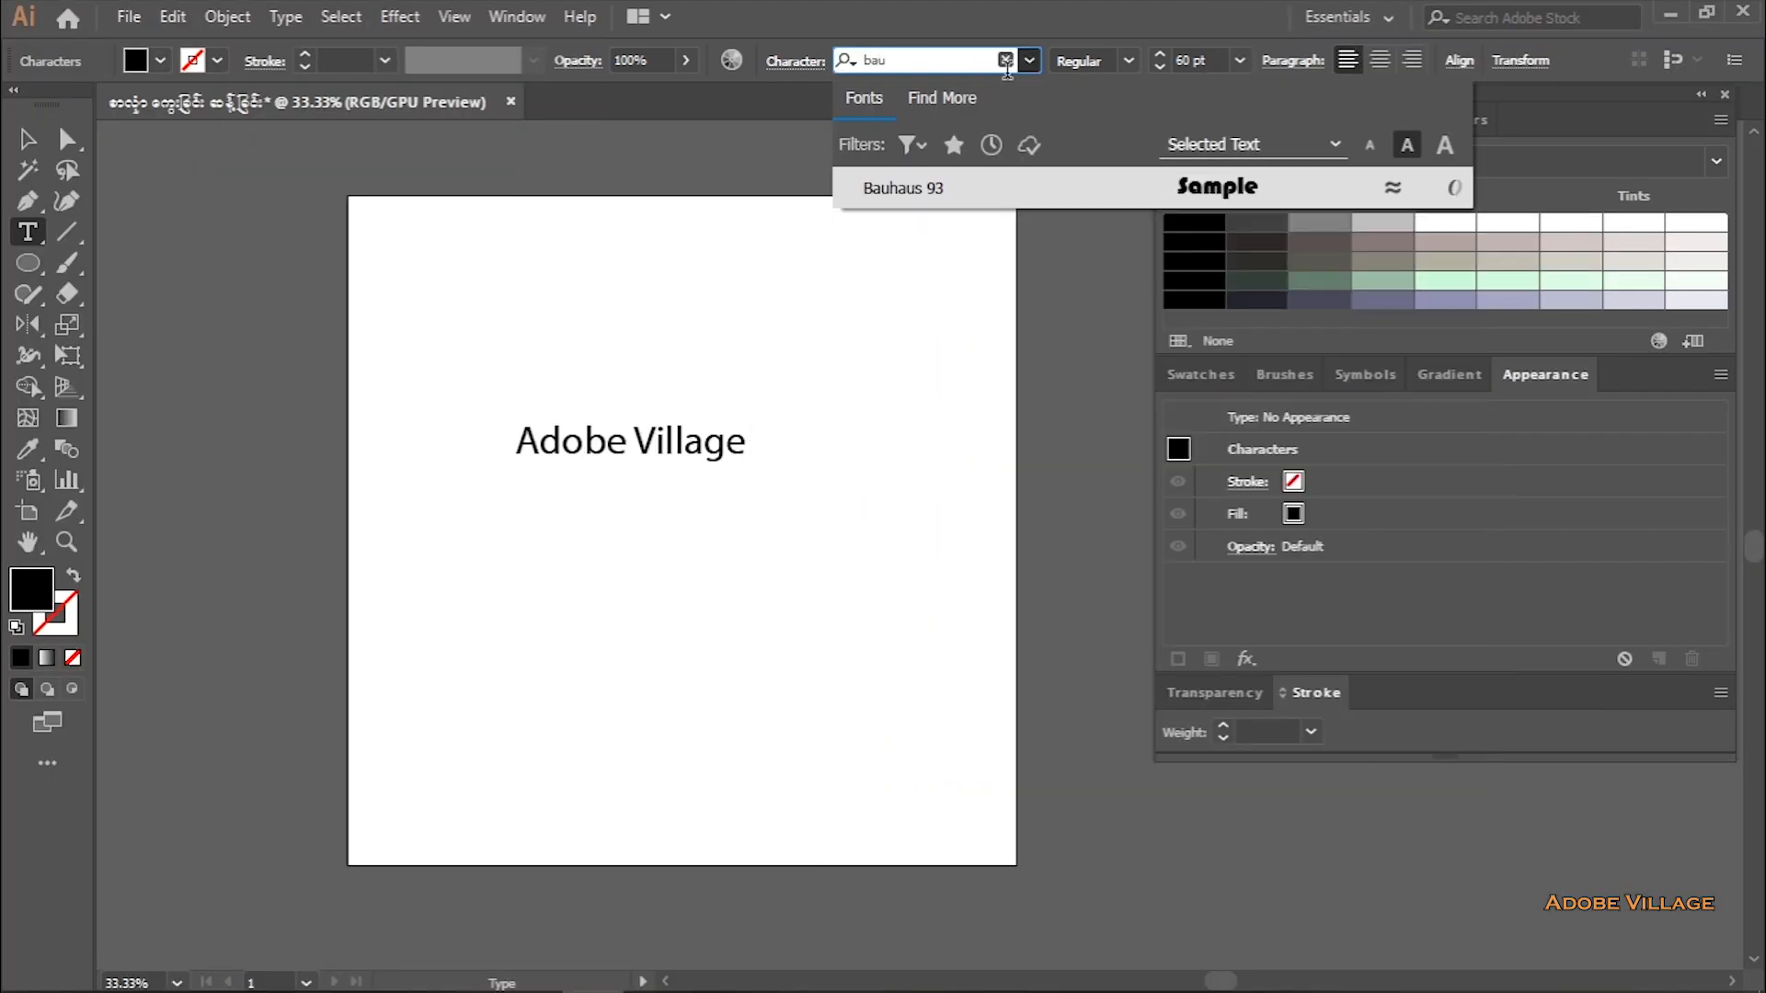
left_click(934, 191)
- Select all characters of "Adobe Village" and set their font to Bauhaus 93
left_click(660, 443)
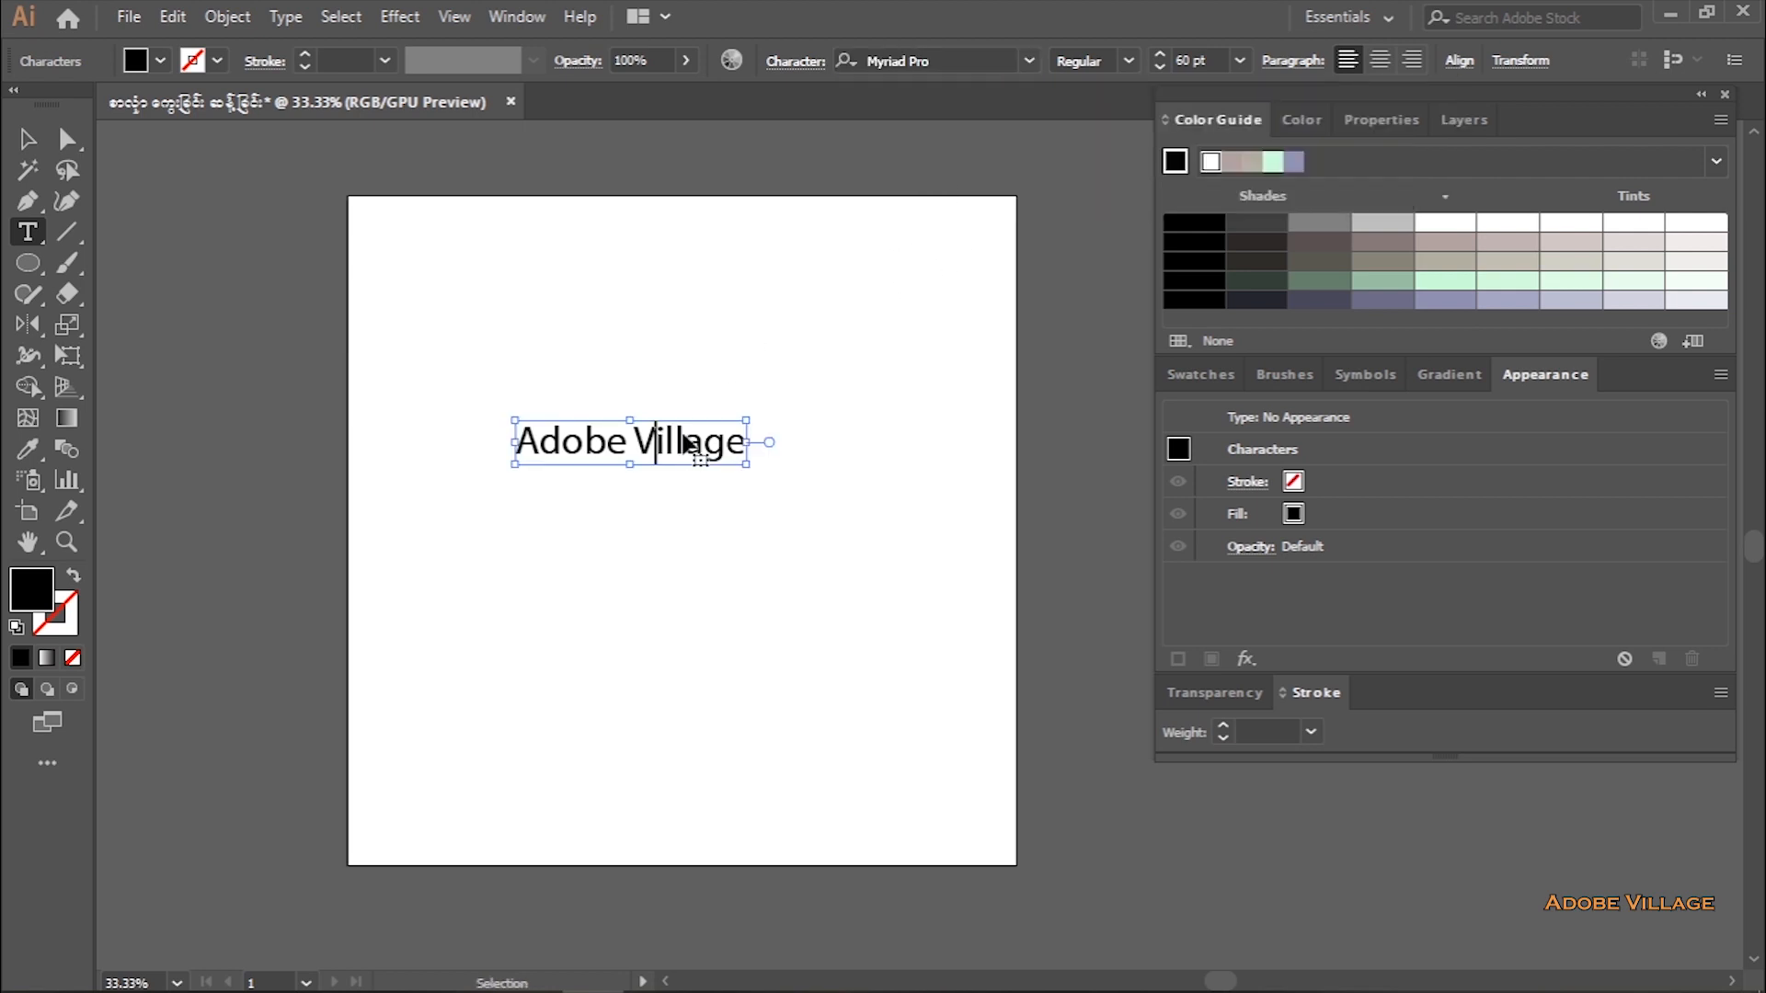
key("ctrl+a")
left_click(943, 57)
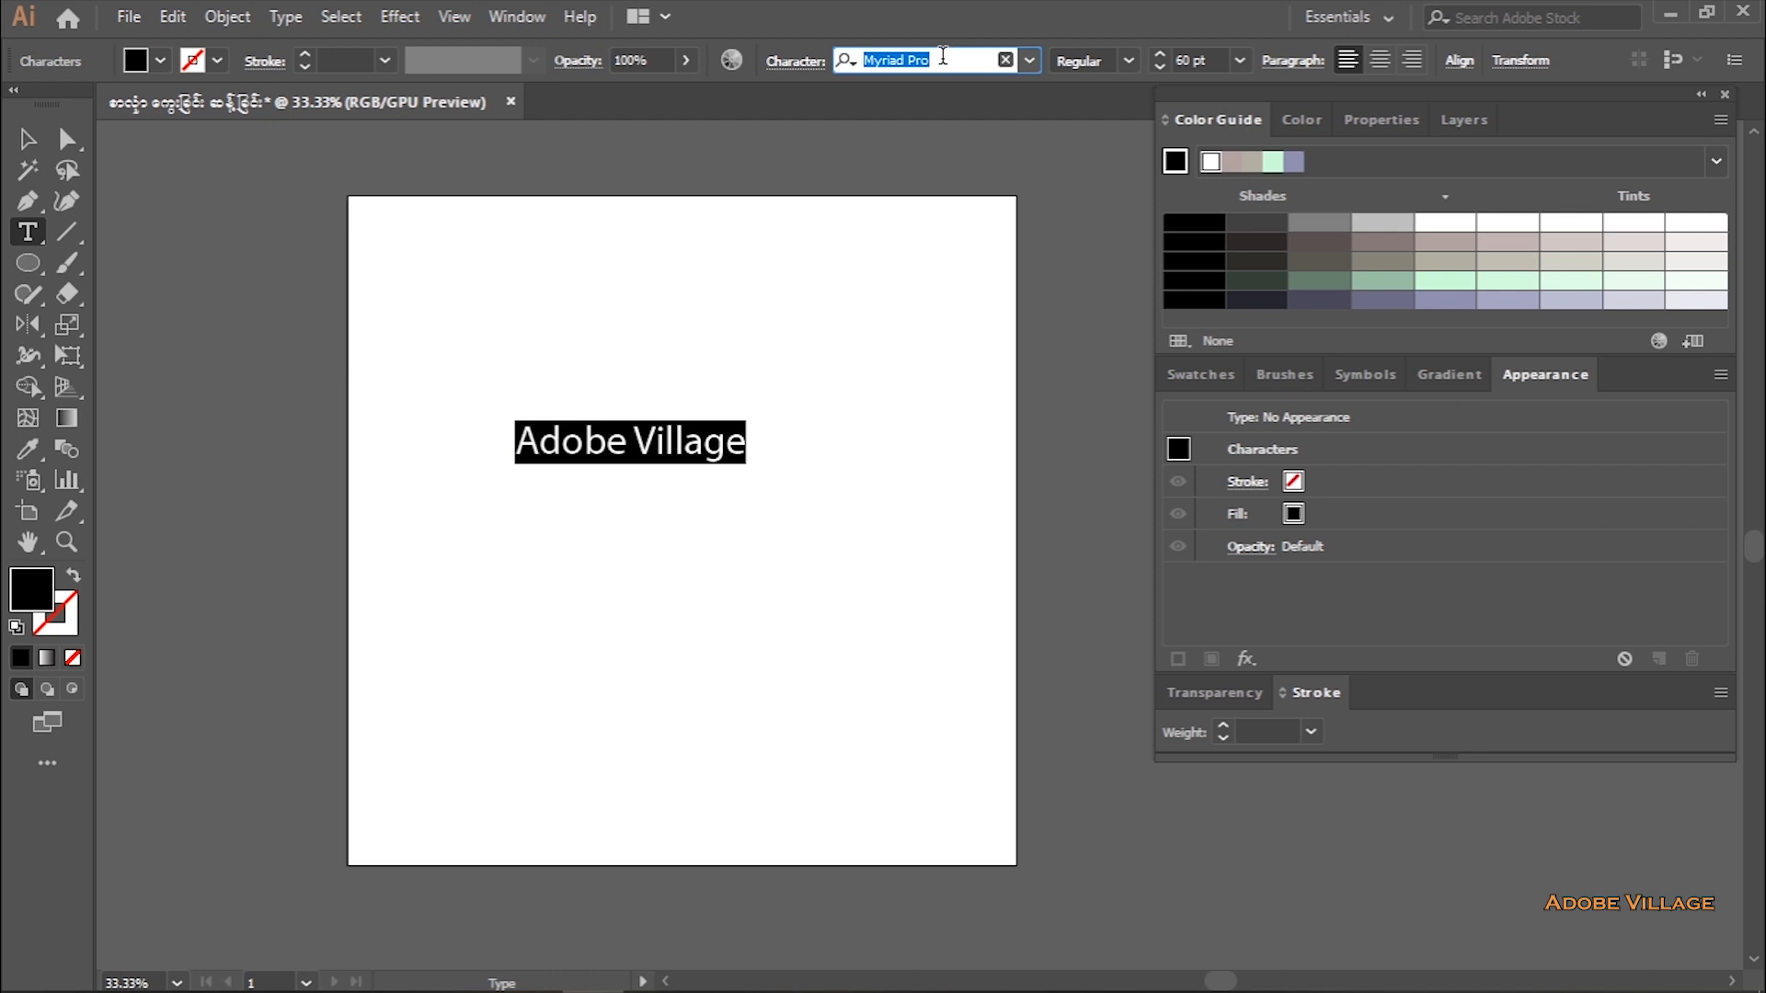
type("bau")
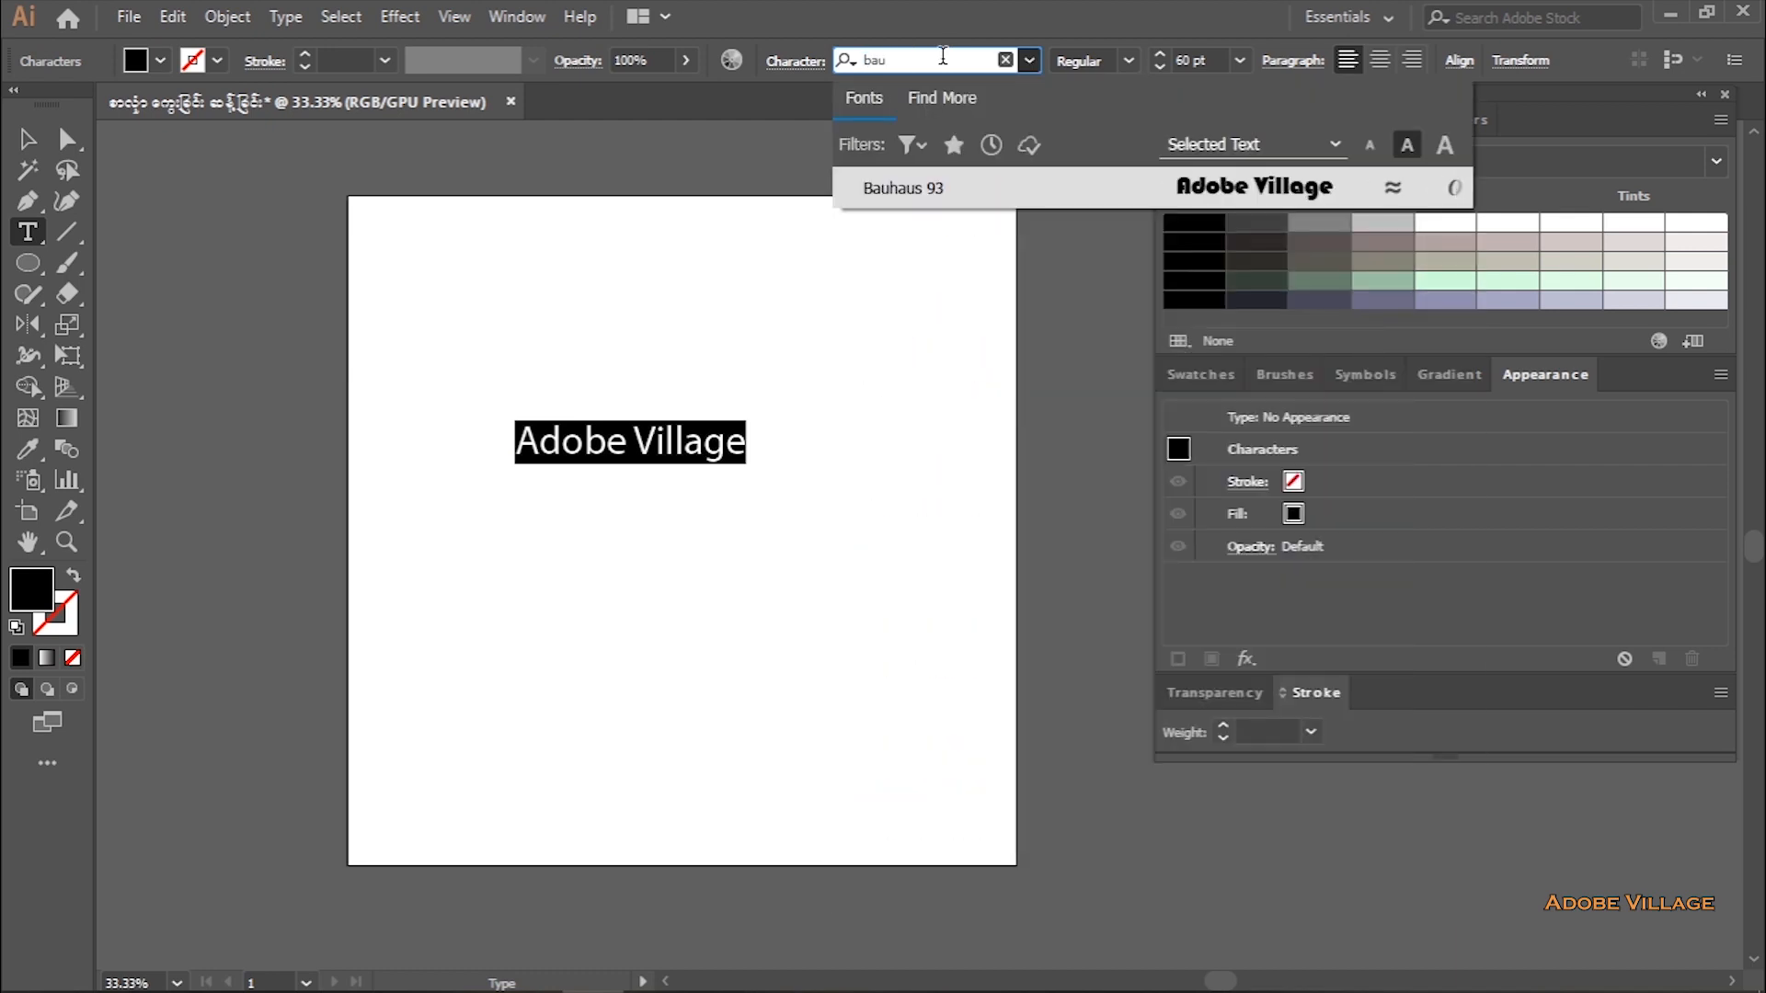
left_click(876, 193)
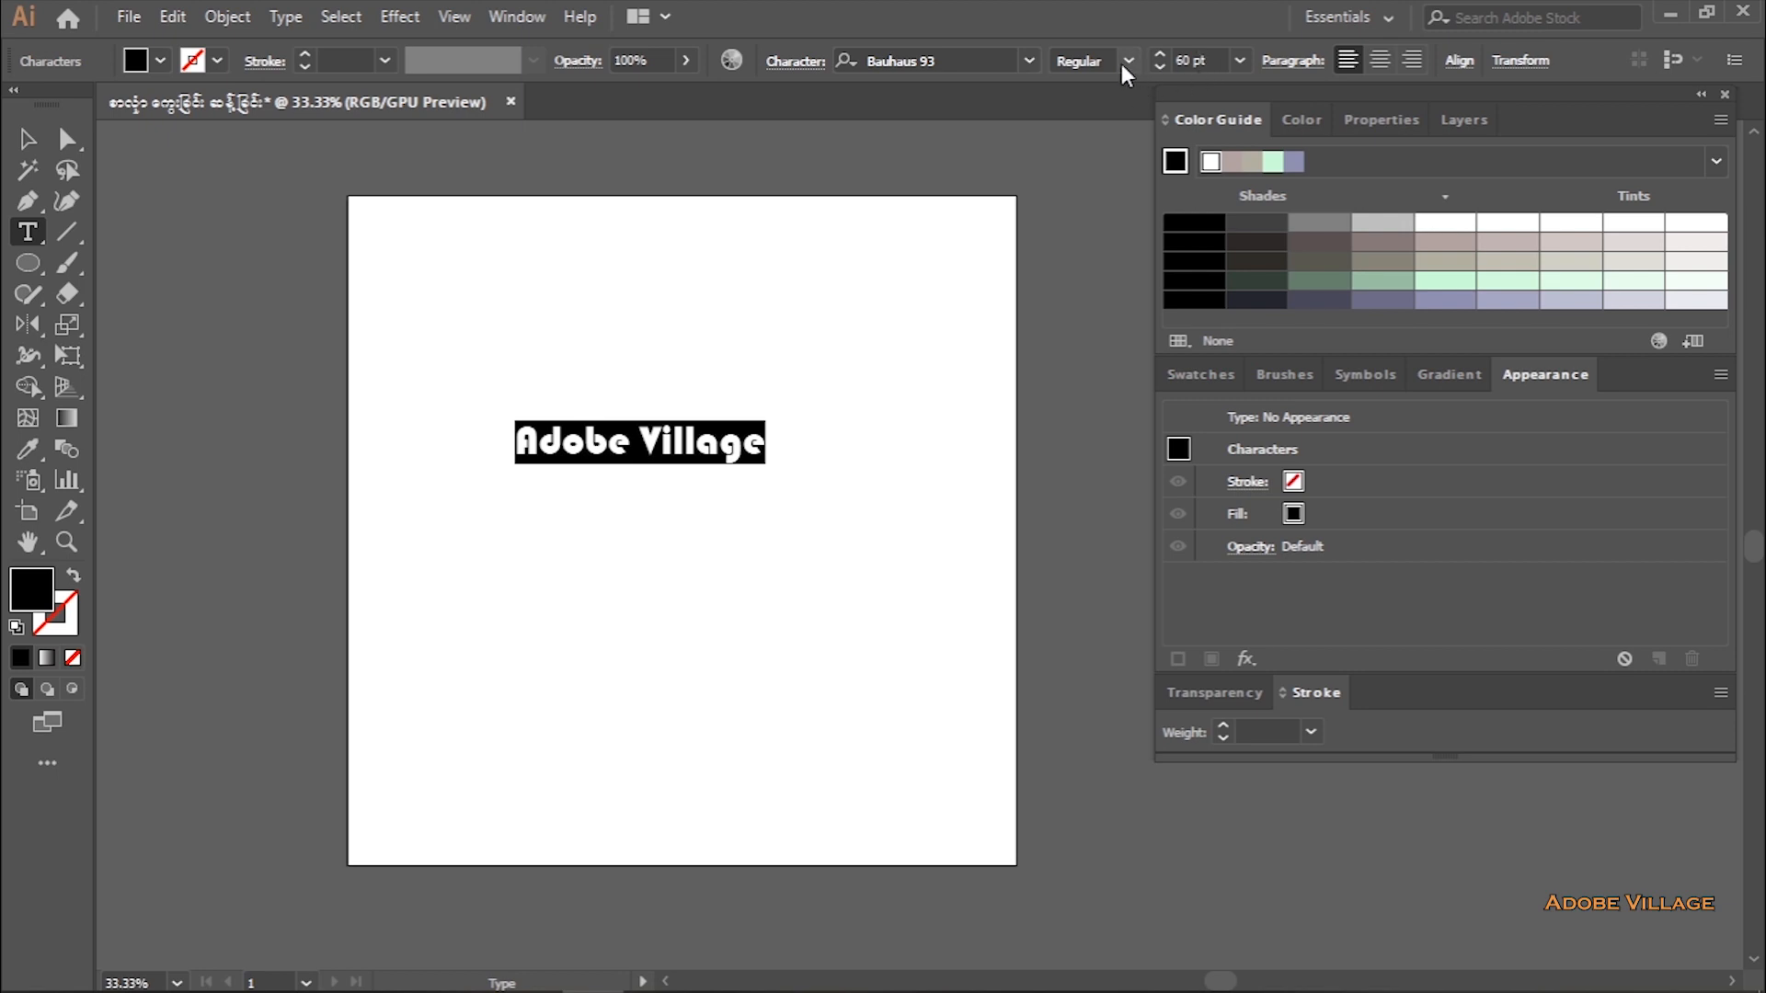
left_click(1126, 62)
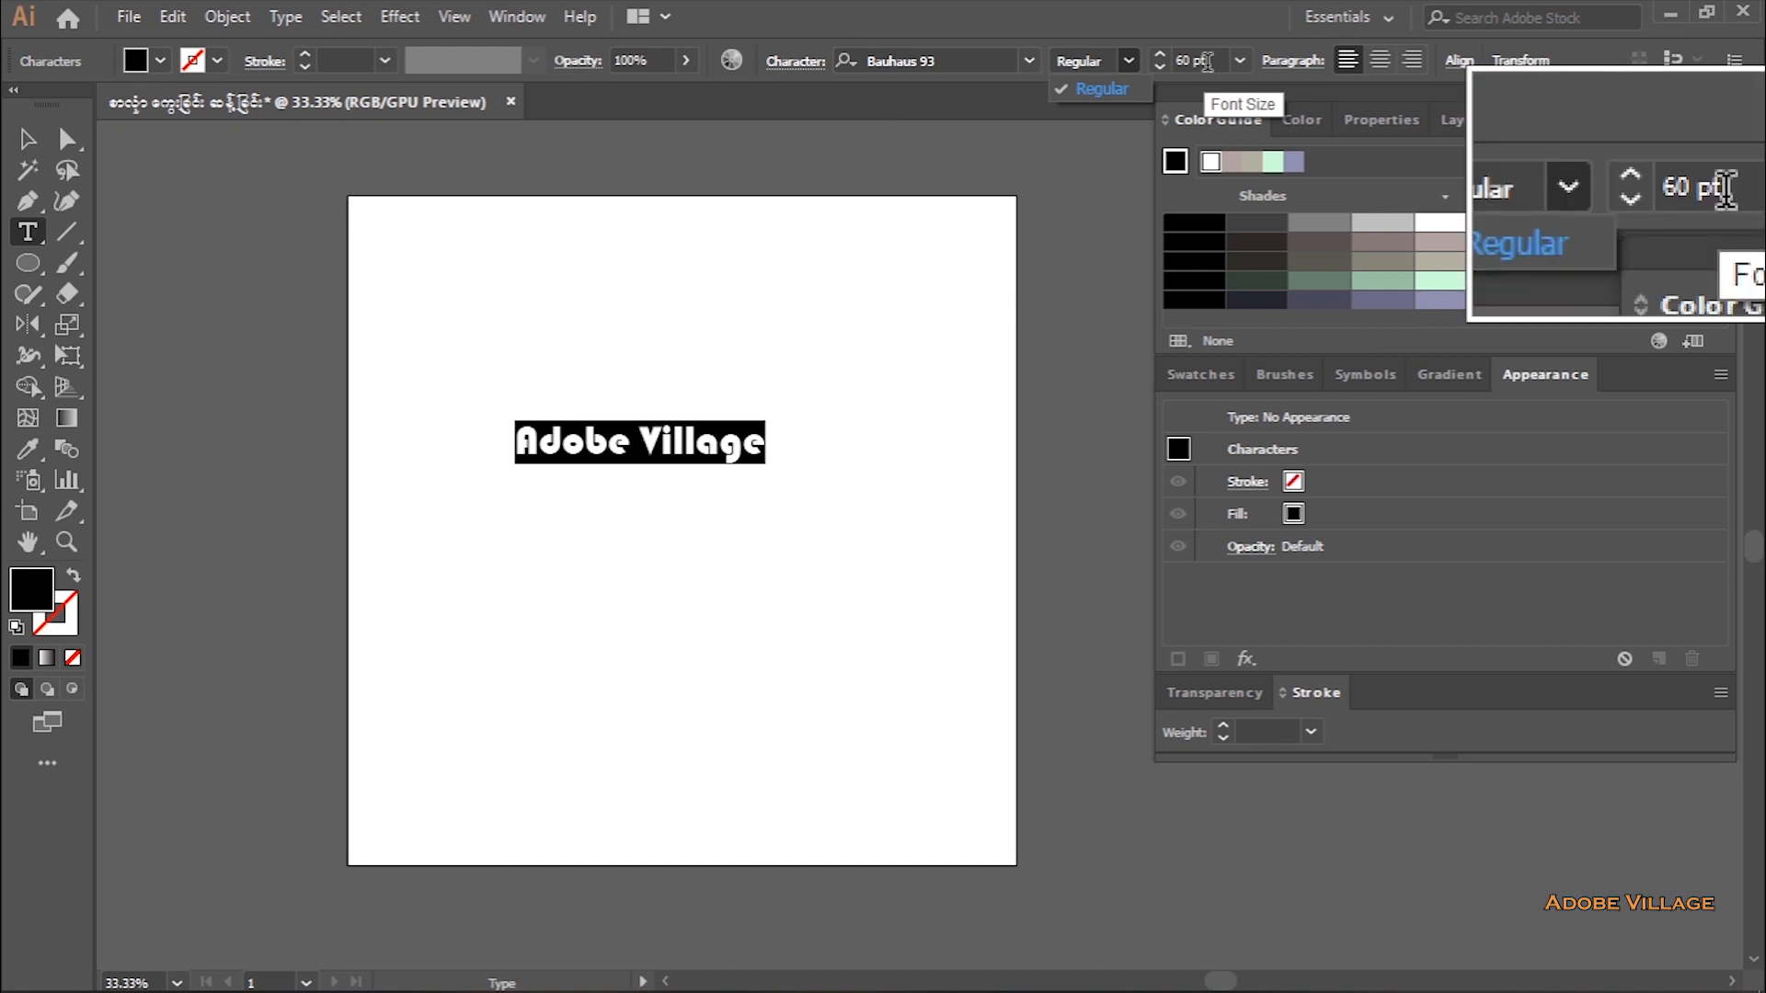
left_click(1241, 60)
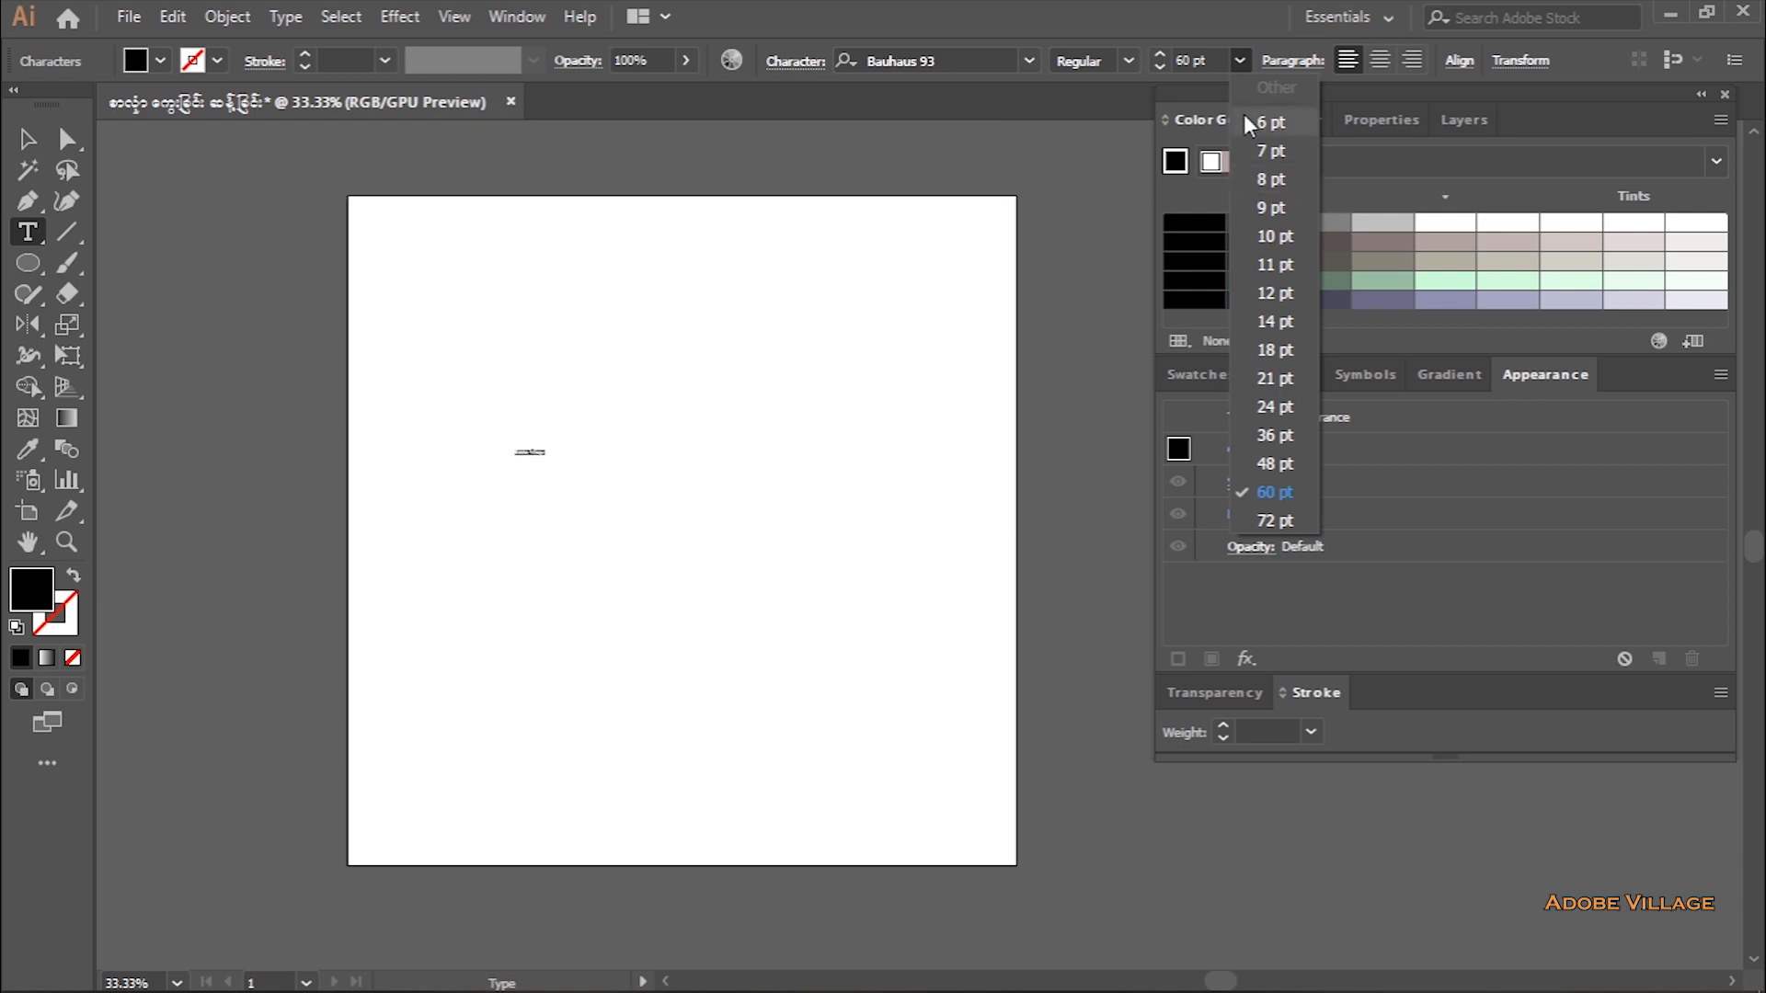
left_click(1238, 58)
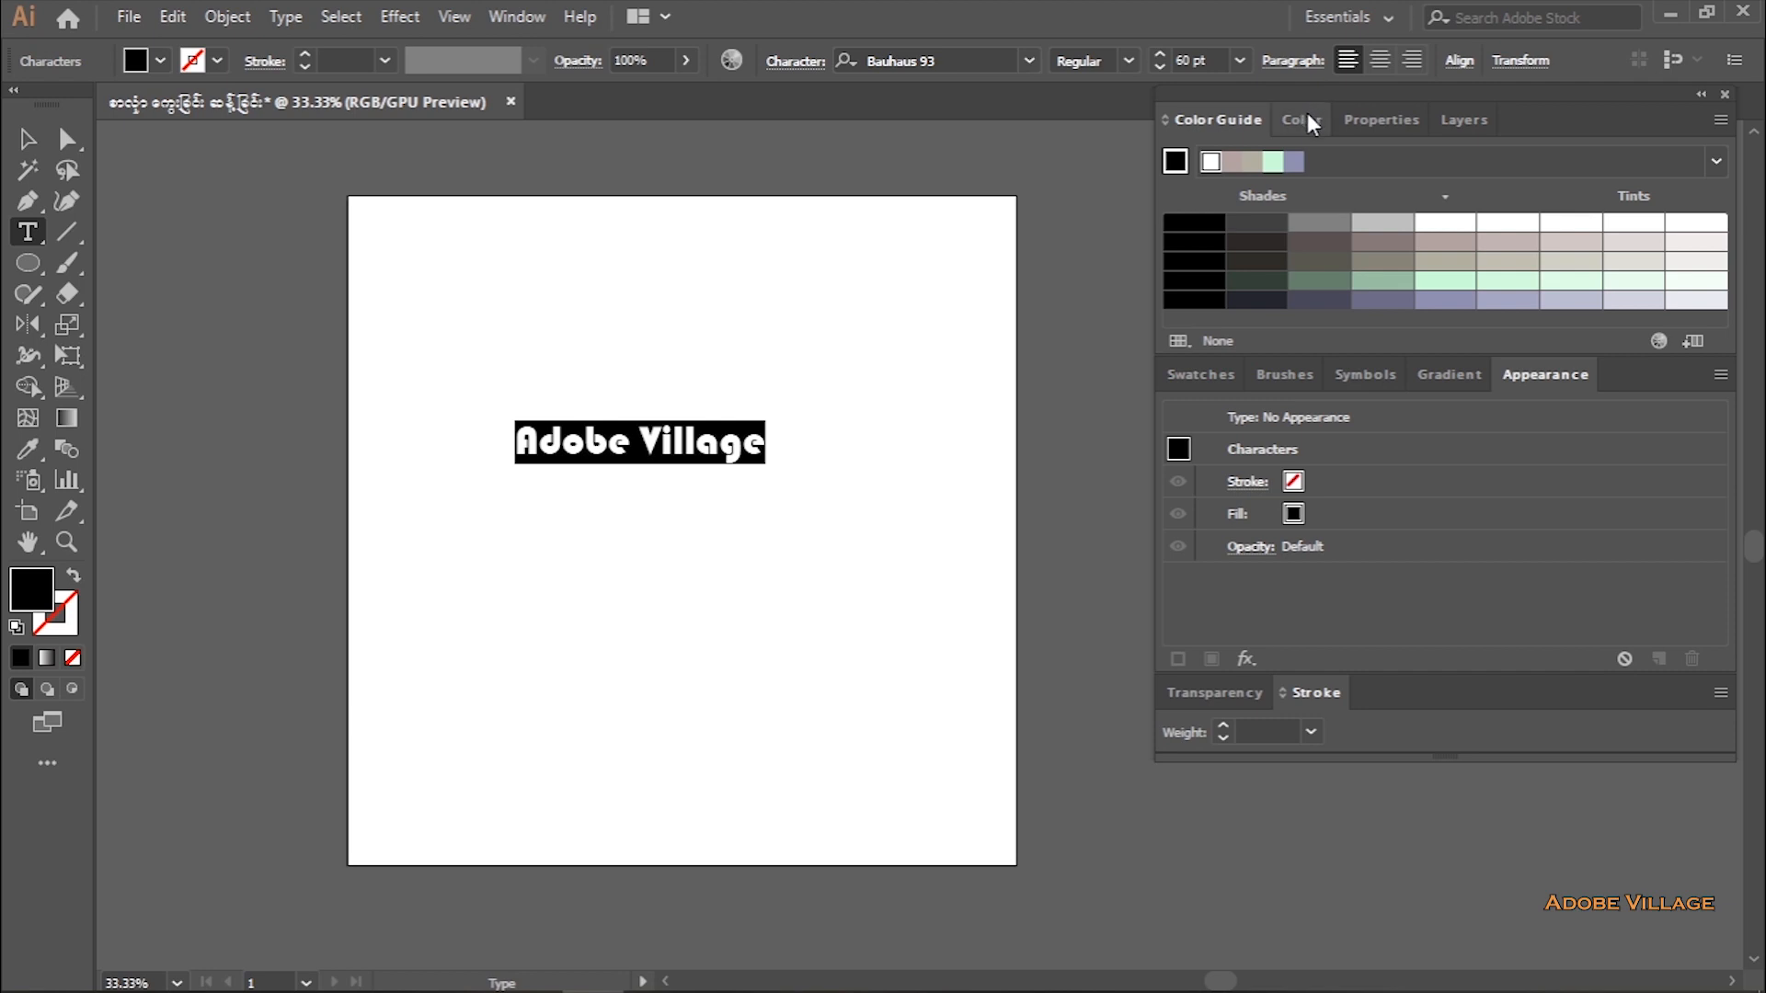
- Center the "Adobe Village" text object horizontally and vertically, aligned to the artboard
left_click(27, 142)
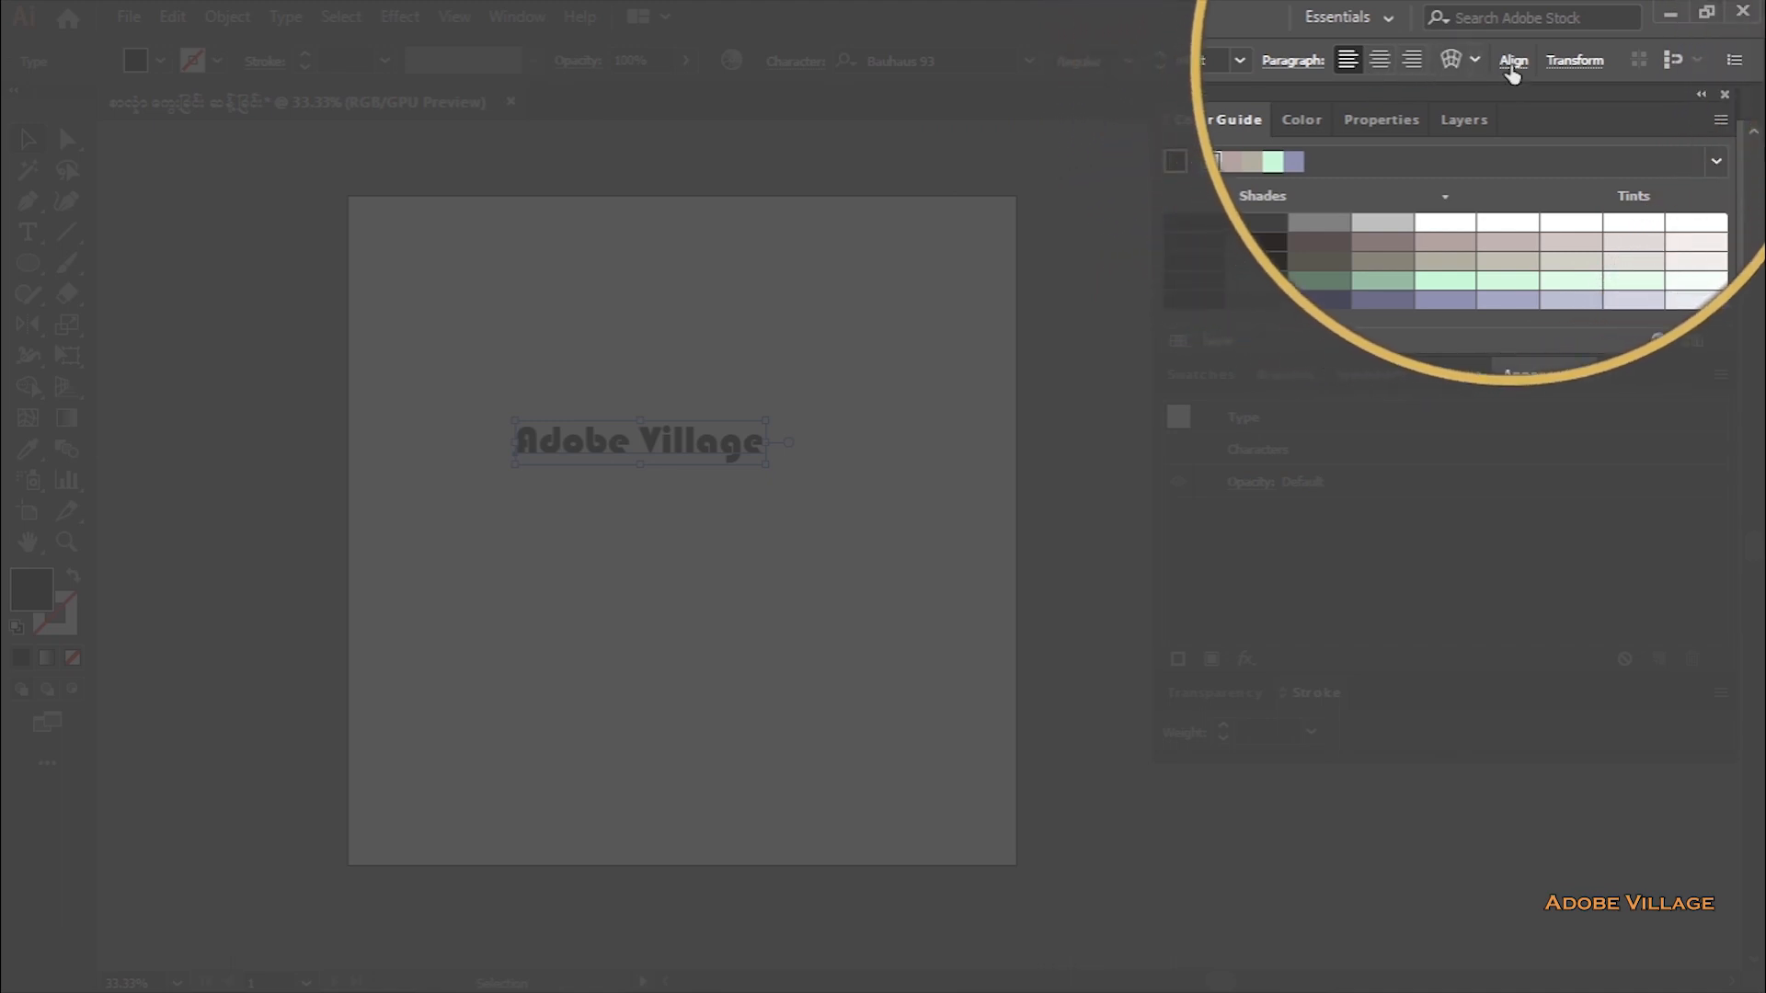
left_click(1513, 63)
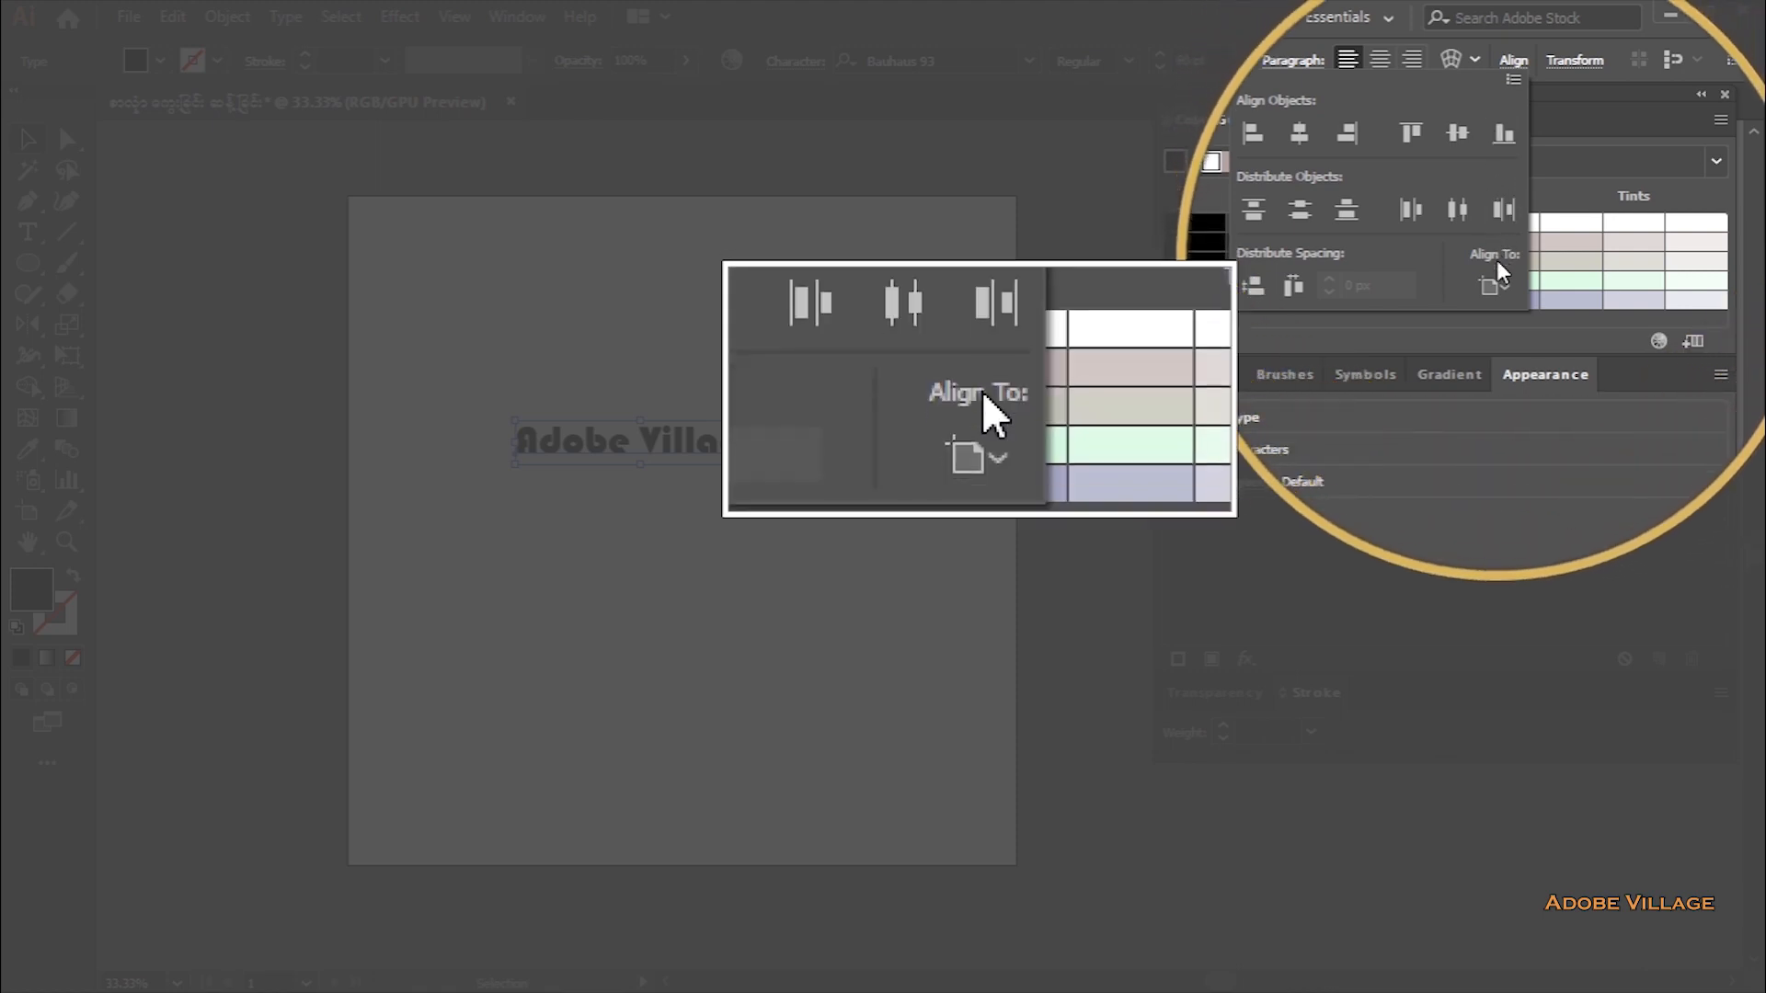
left_click(1500, 293)
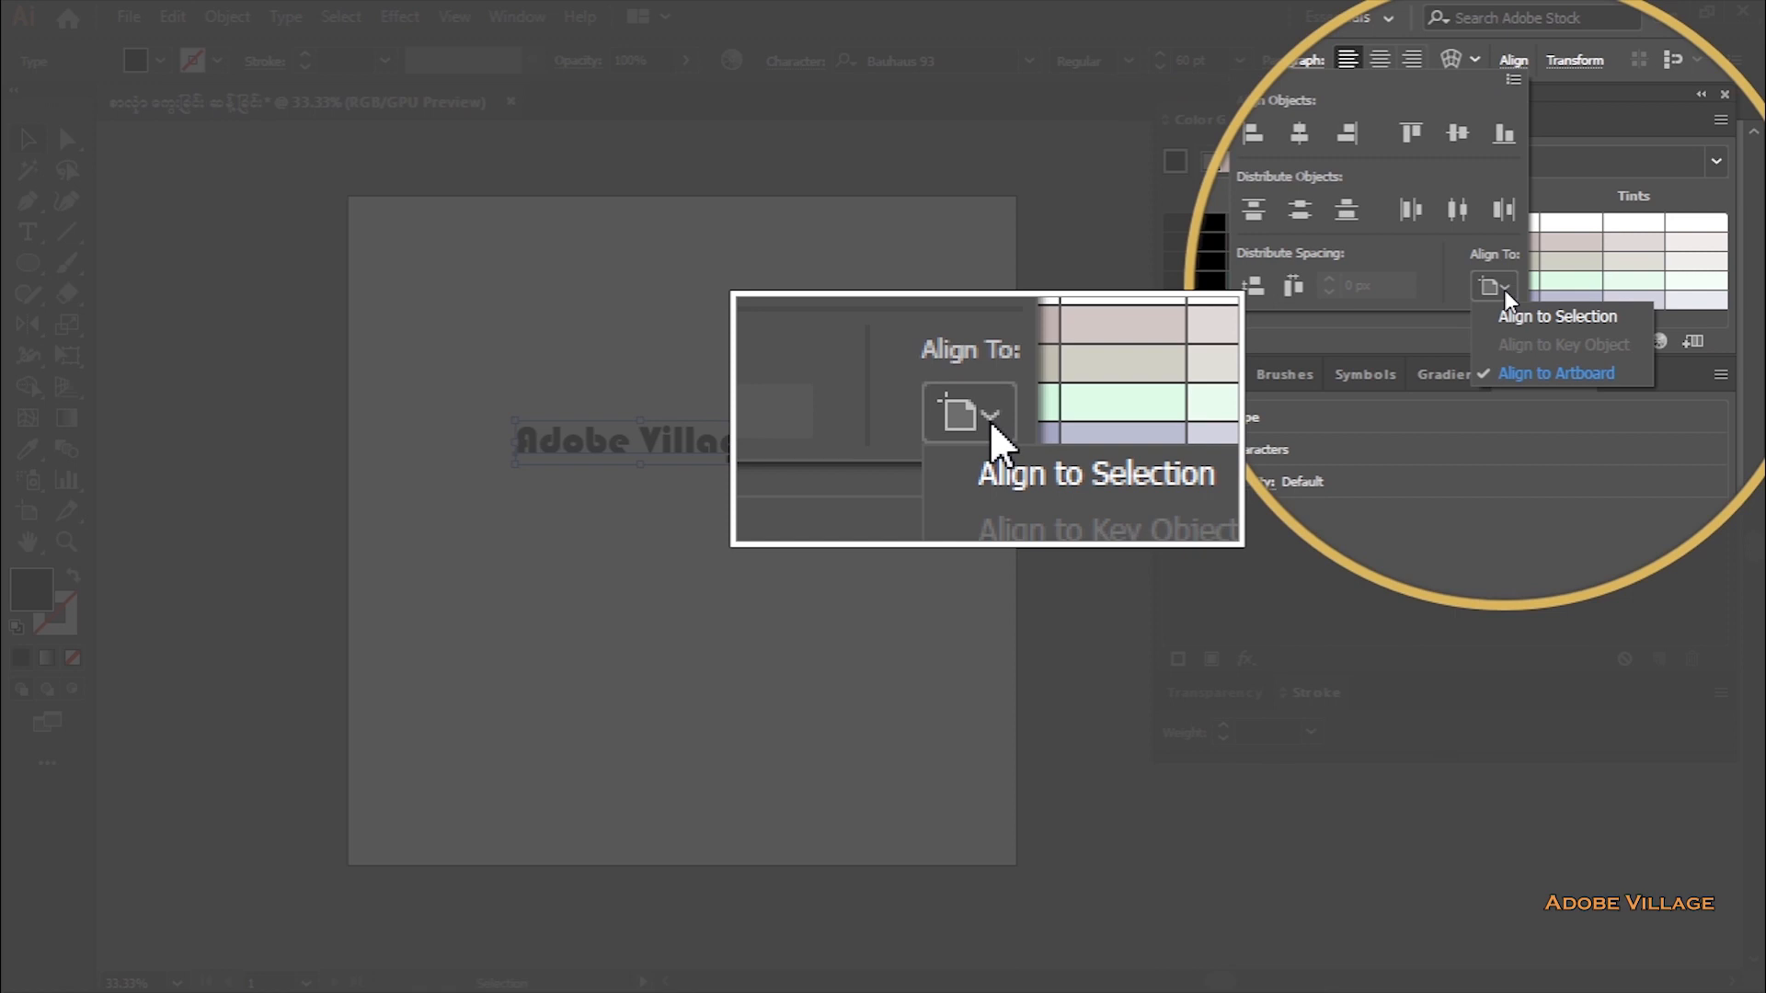
left_click(1509, 378)
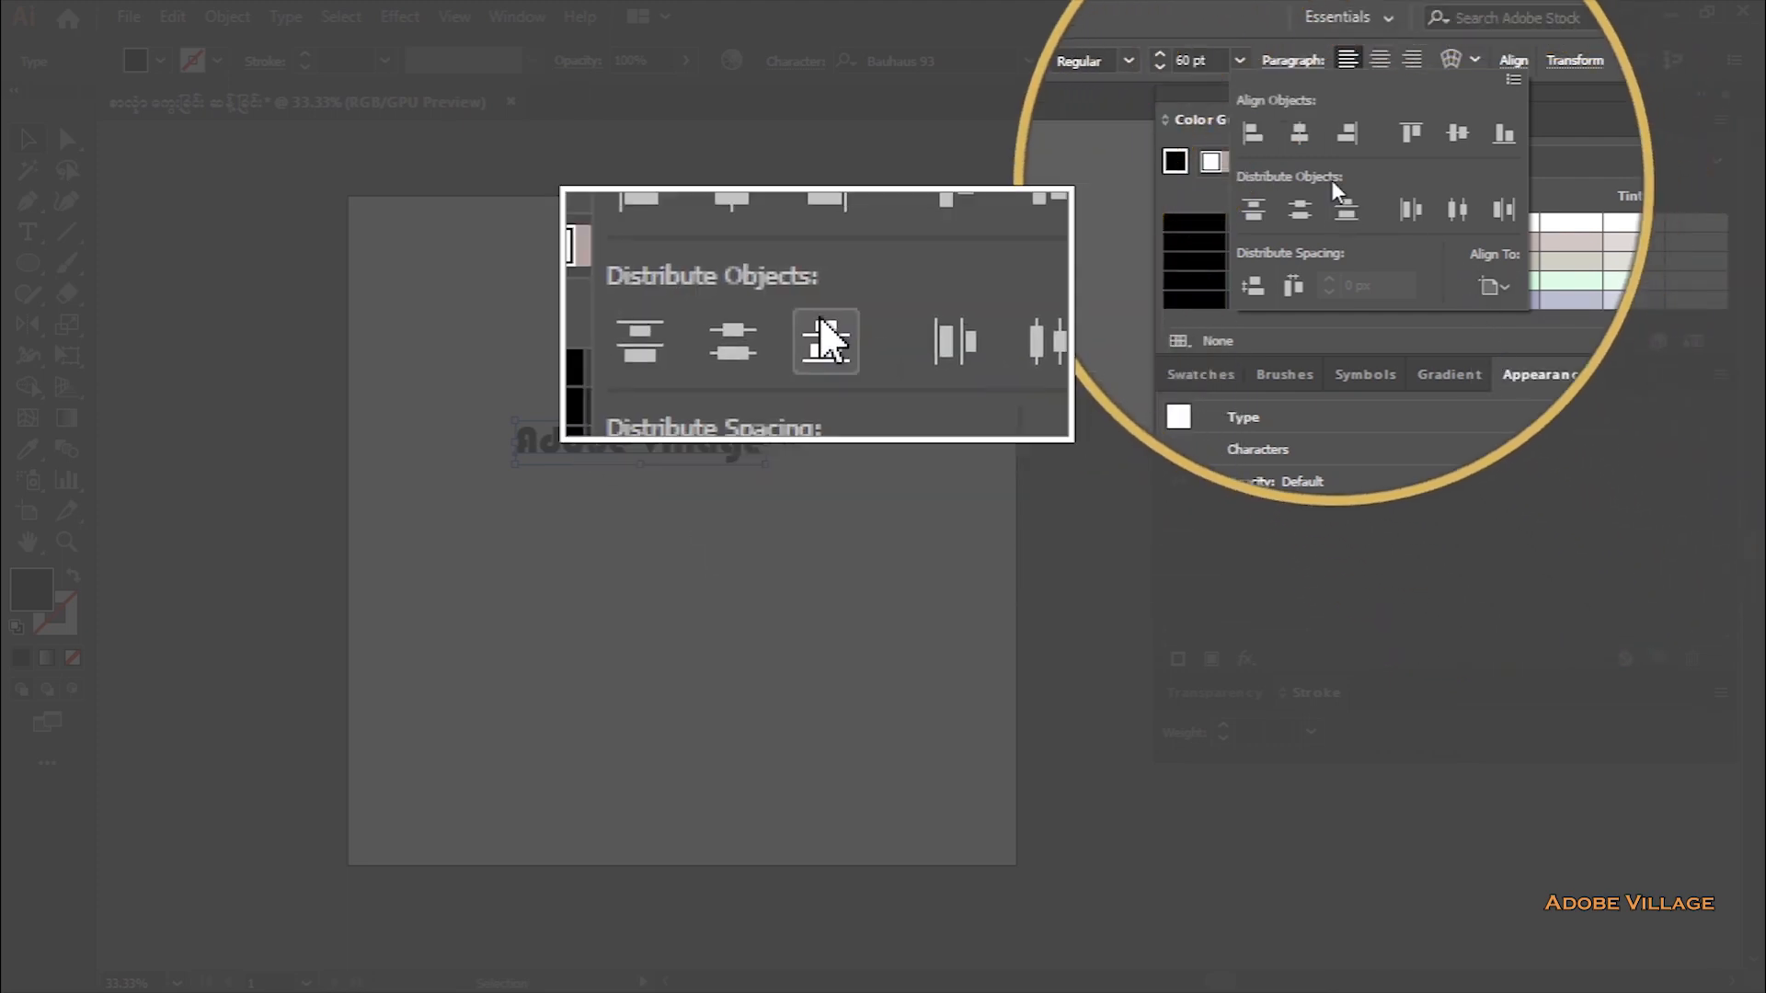
left_click(1308, 143)
left_click(1455, 136)
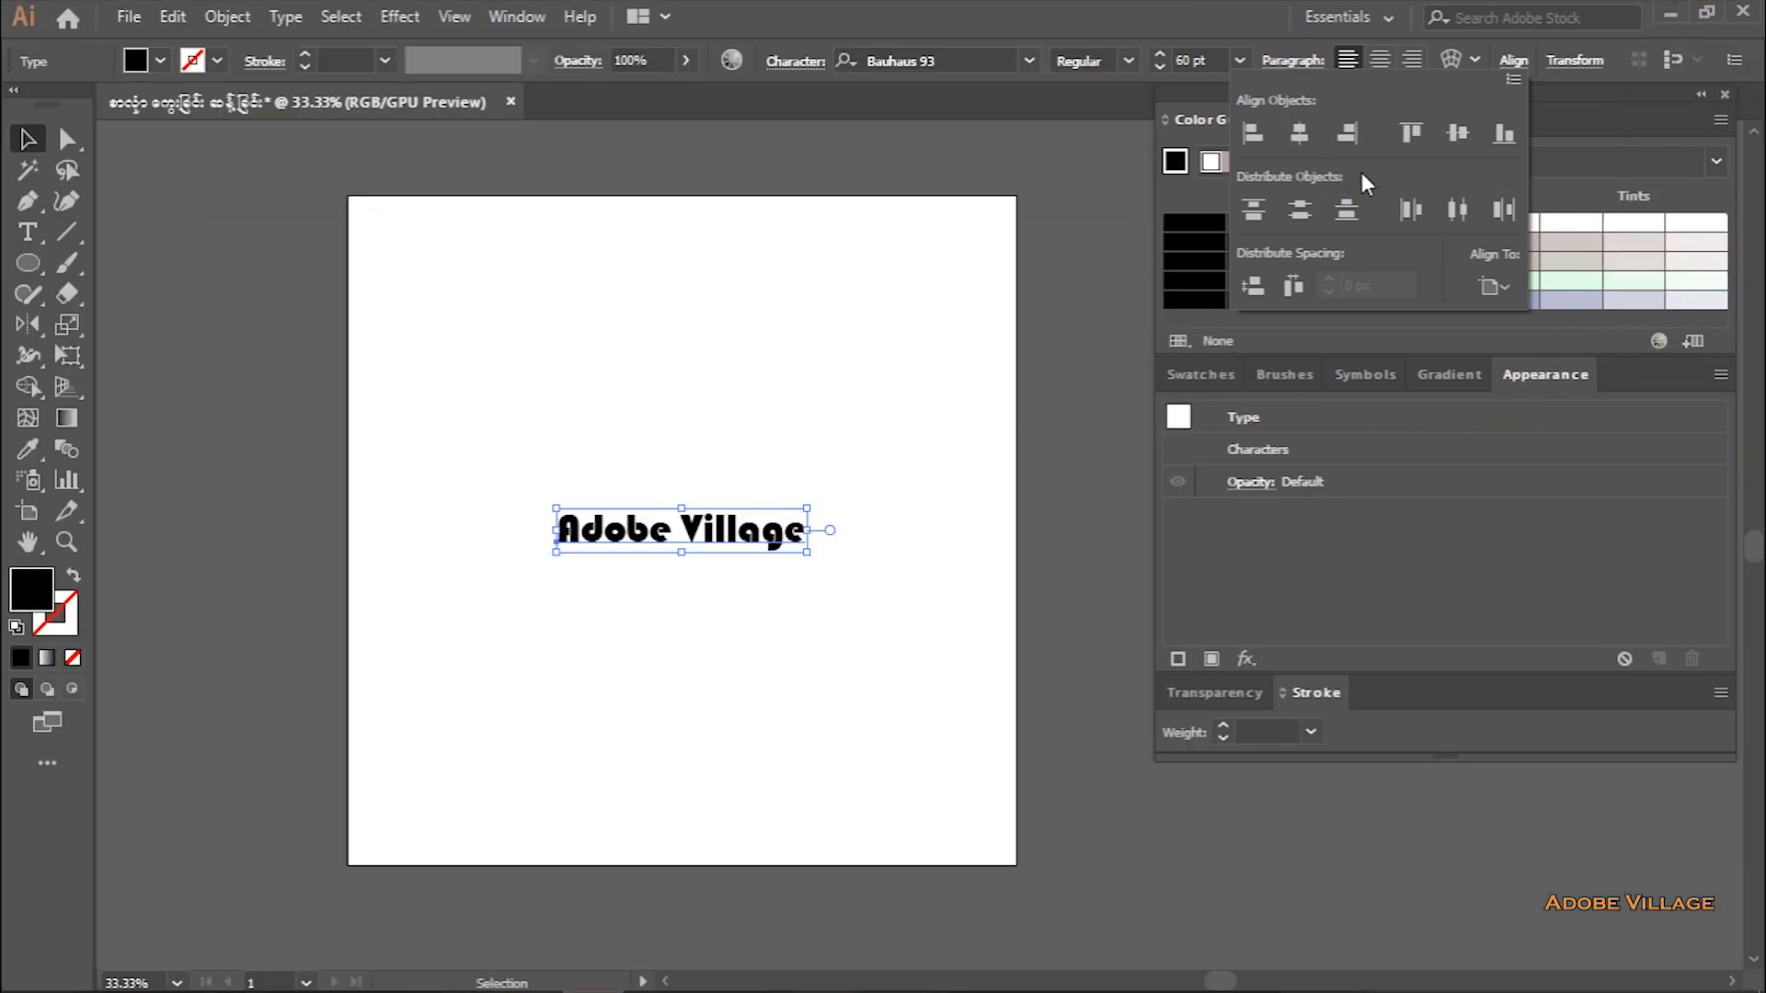
left_click(1266, 149)
left_click(1311, 136)
left_click(1092, 17)
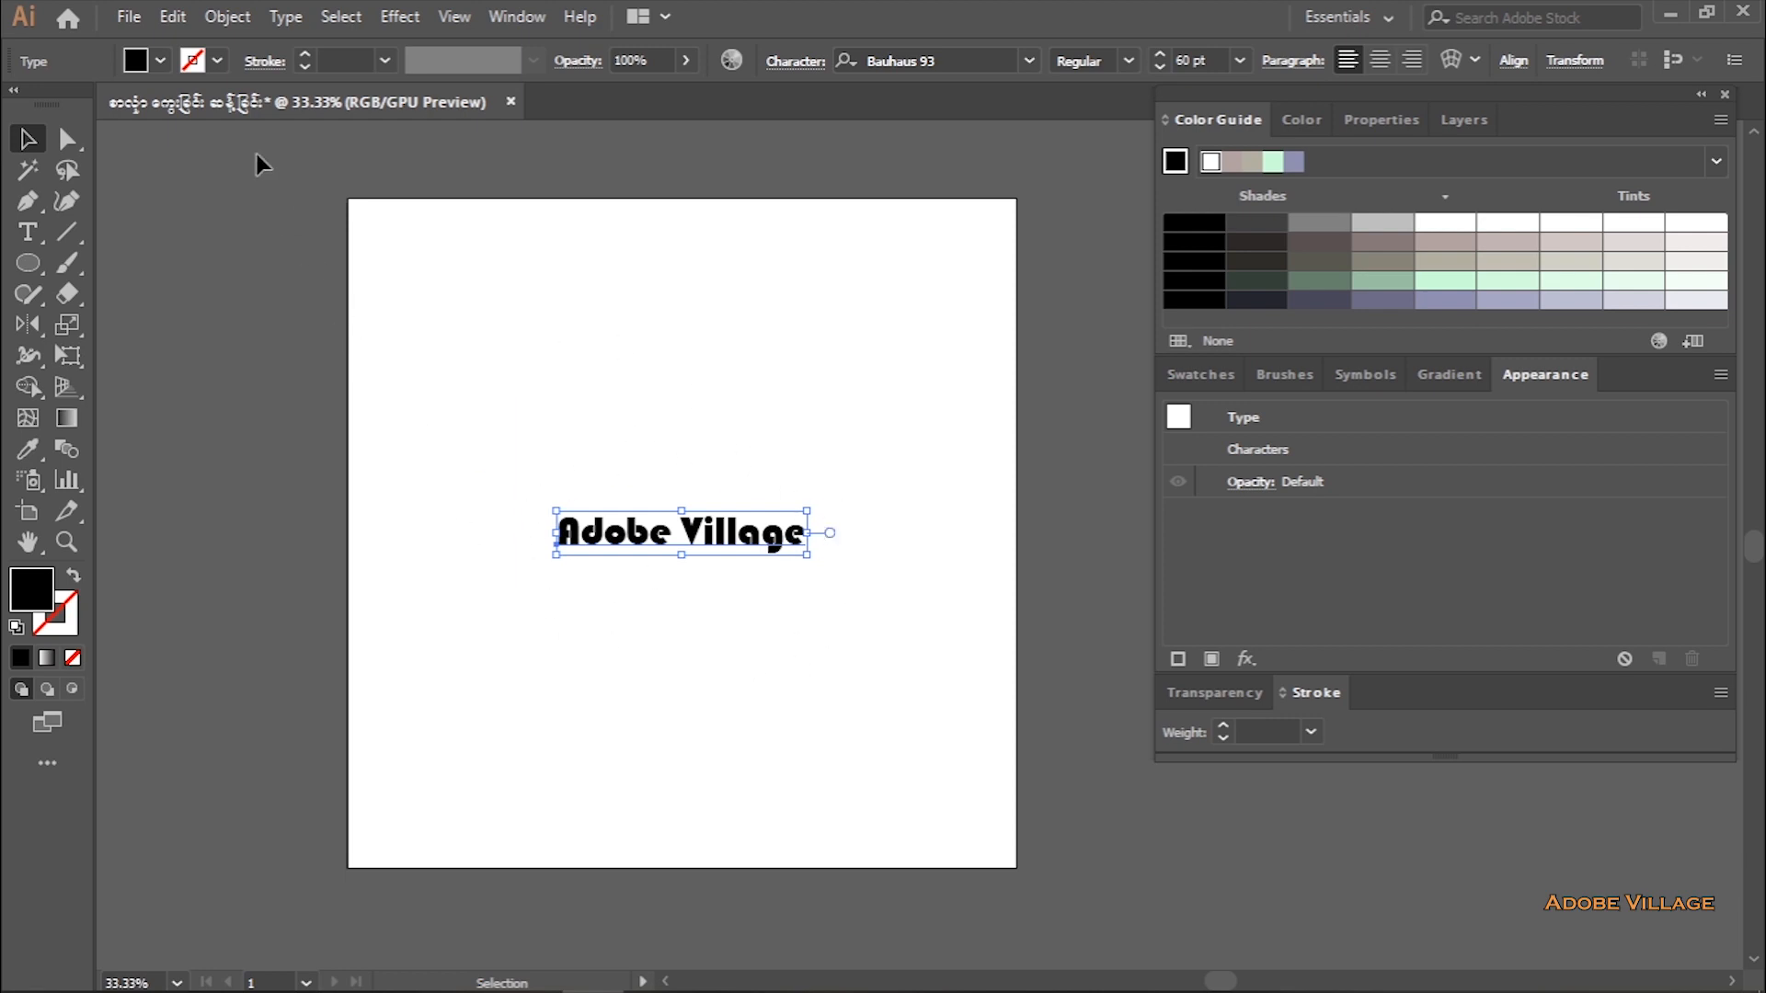
left_click(227, 17)
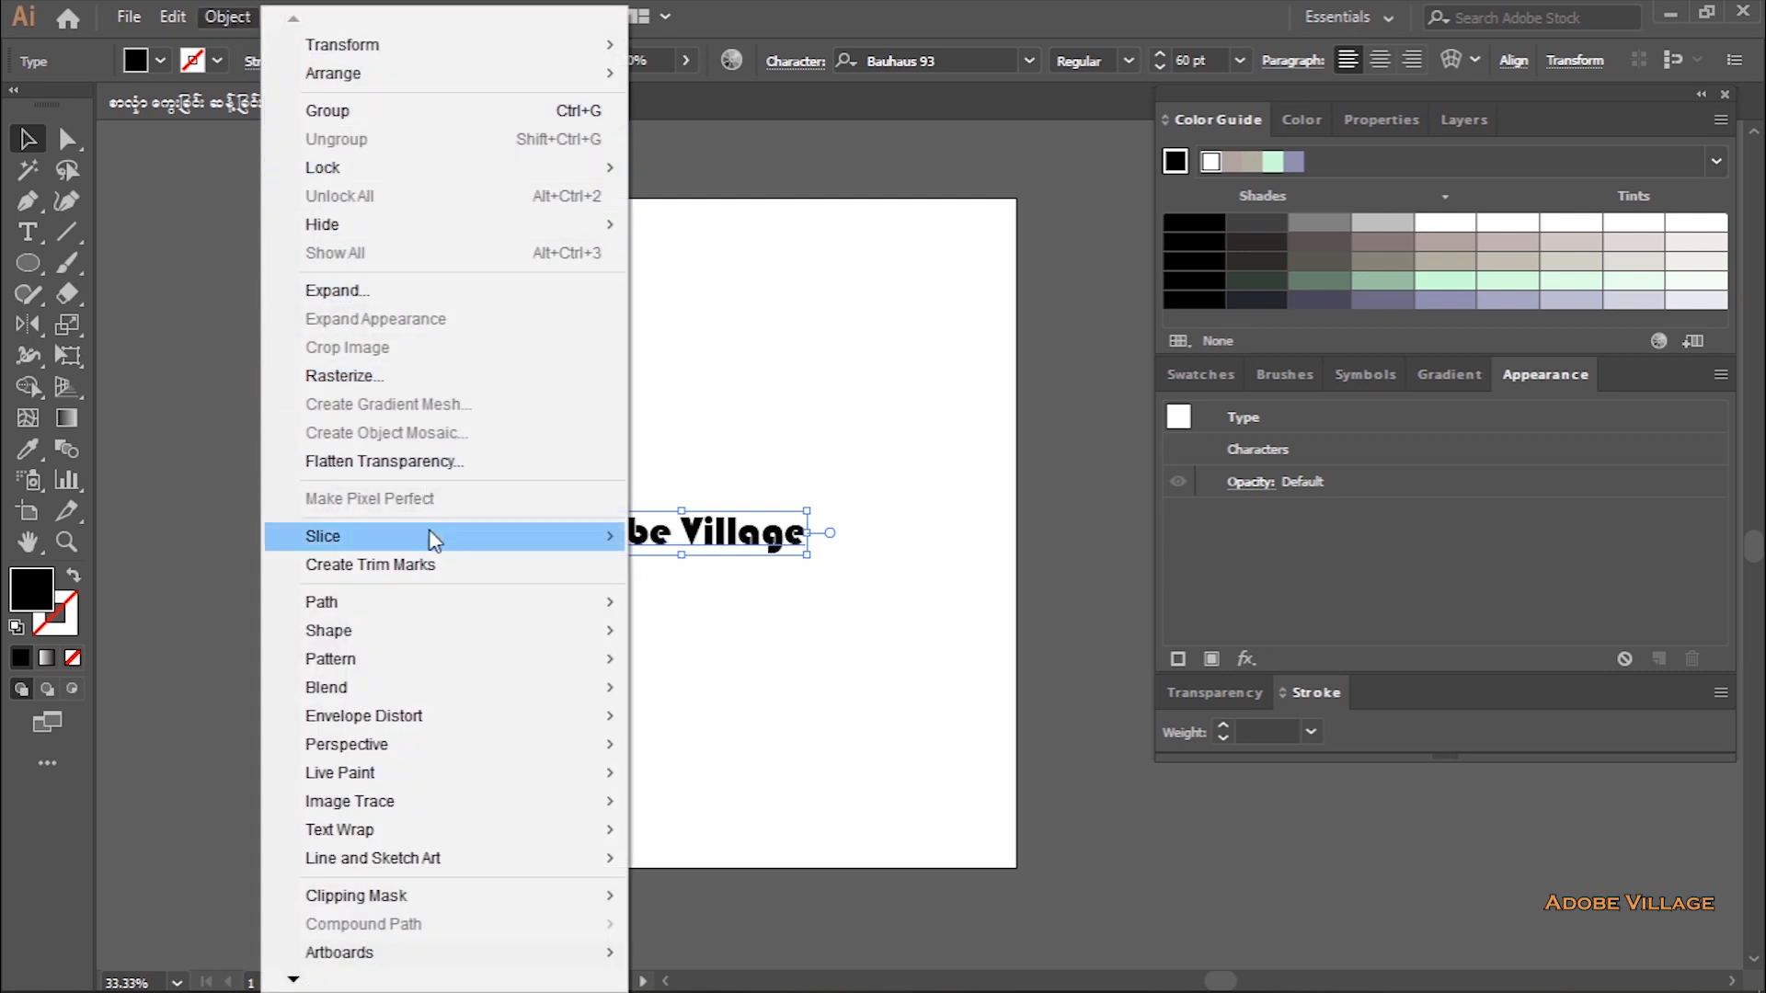
mouse_move(426, 722)
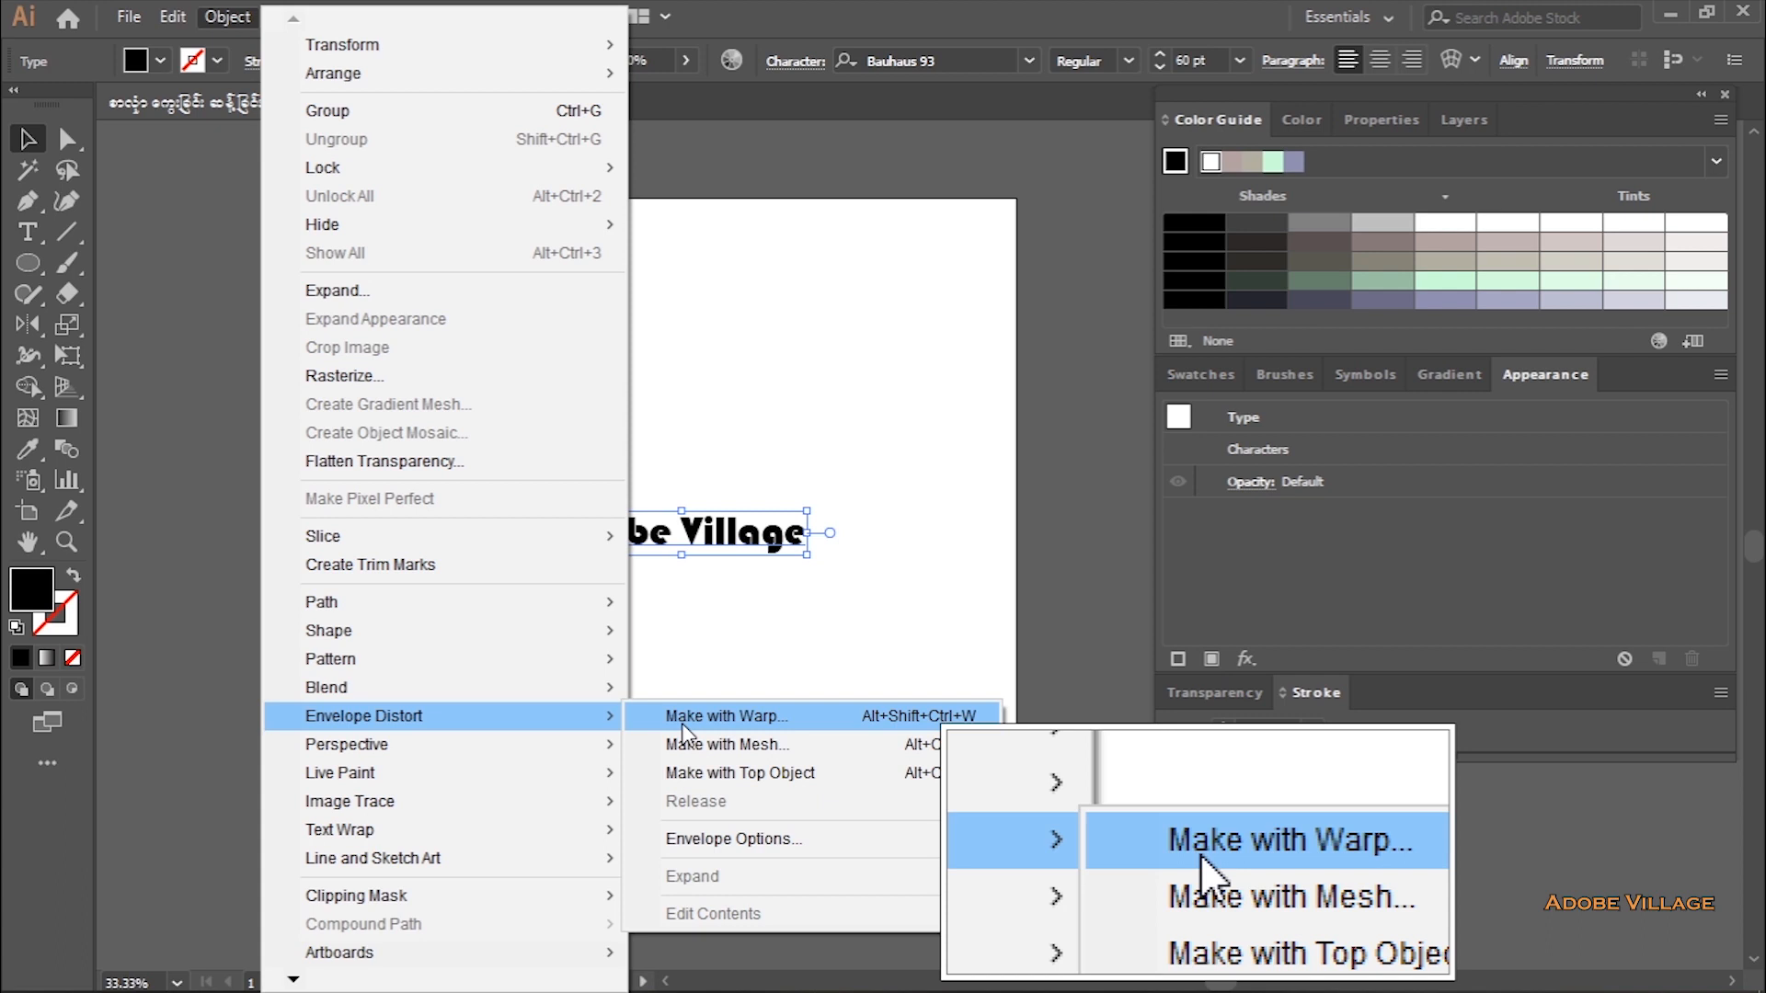
left_click(681, 723)
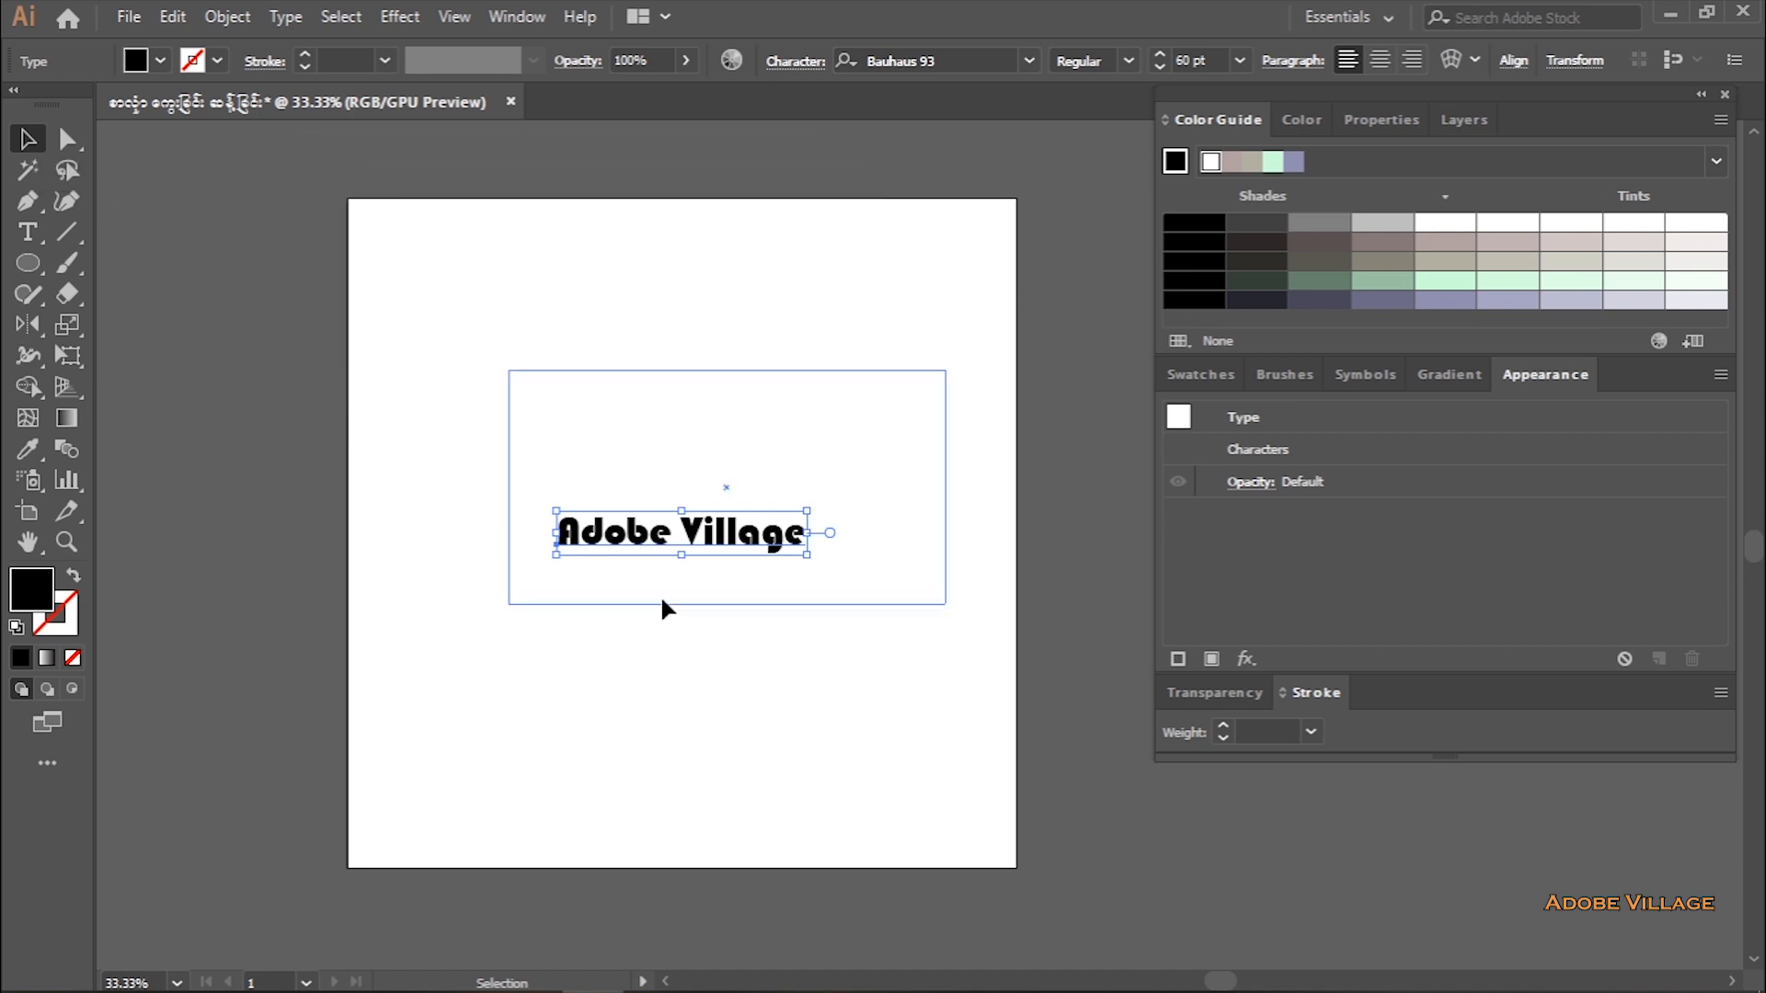
double_click(655, 550)
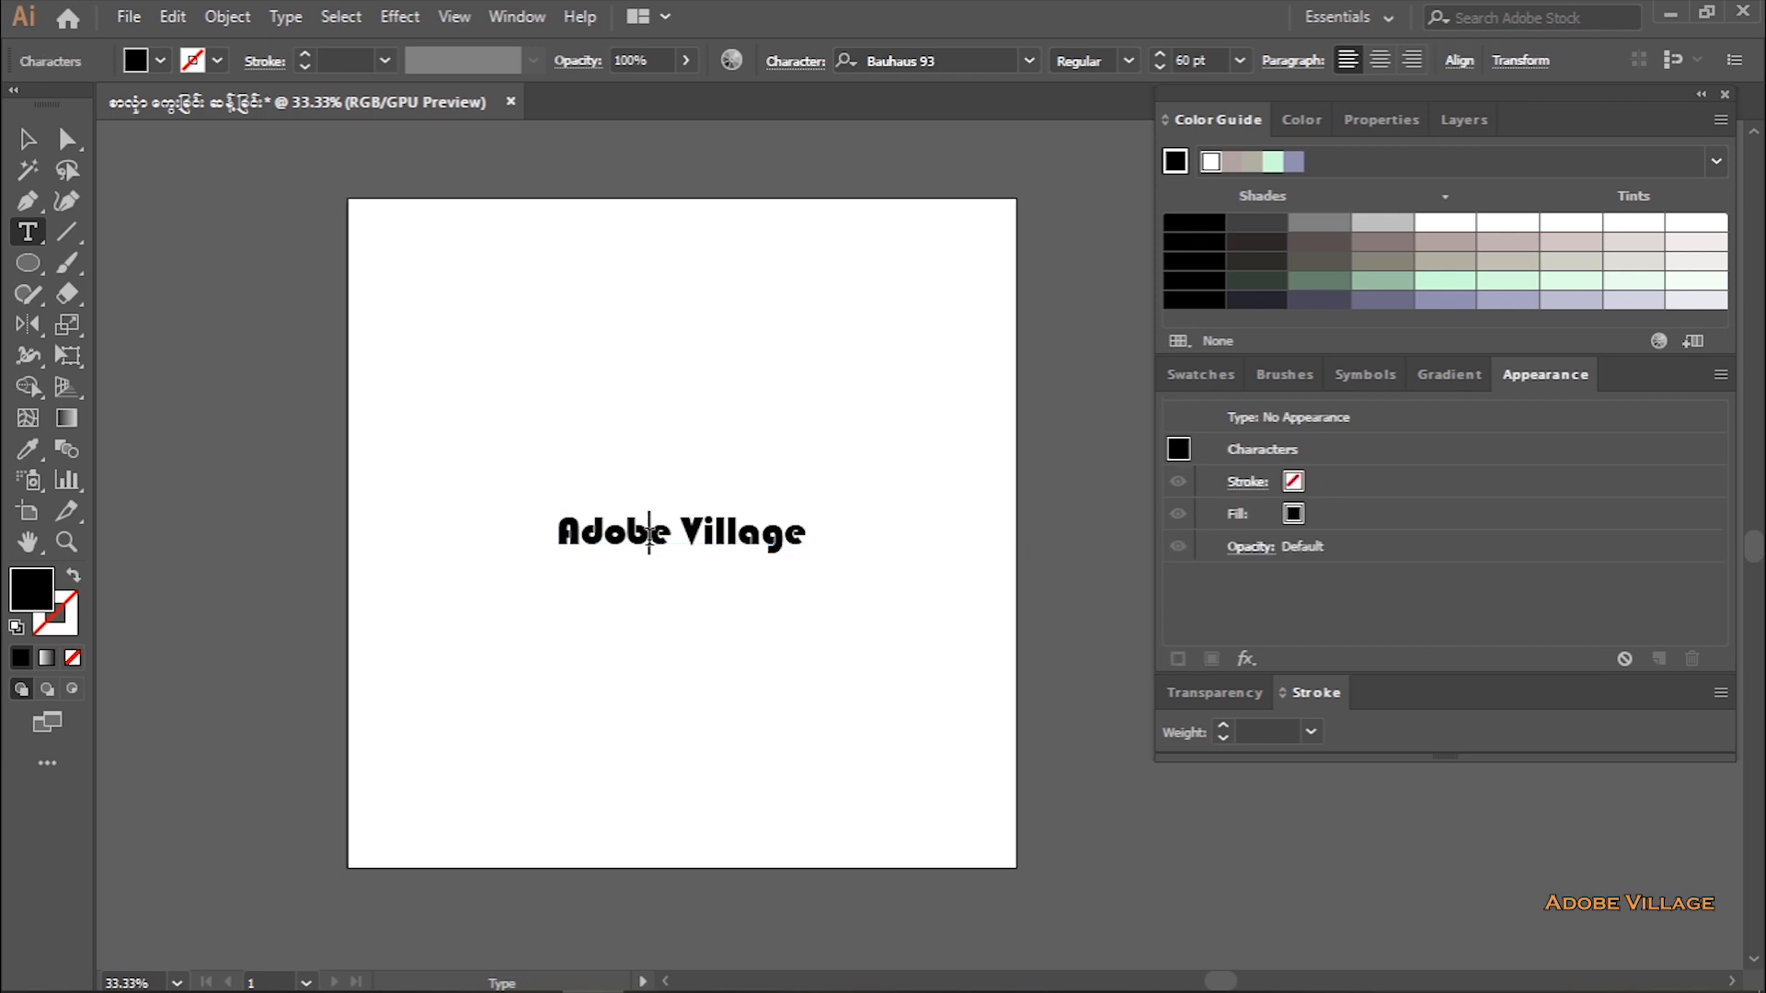
key("ctrl+a")
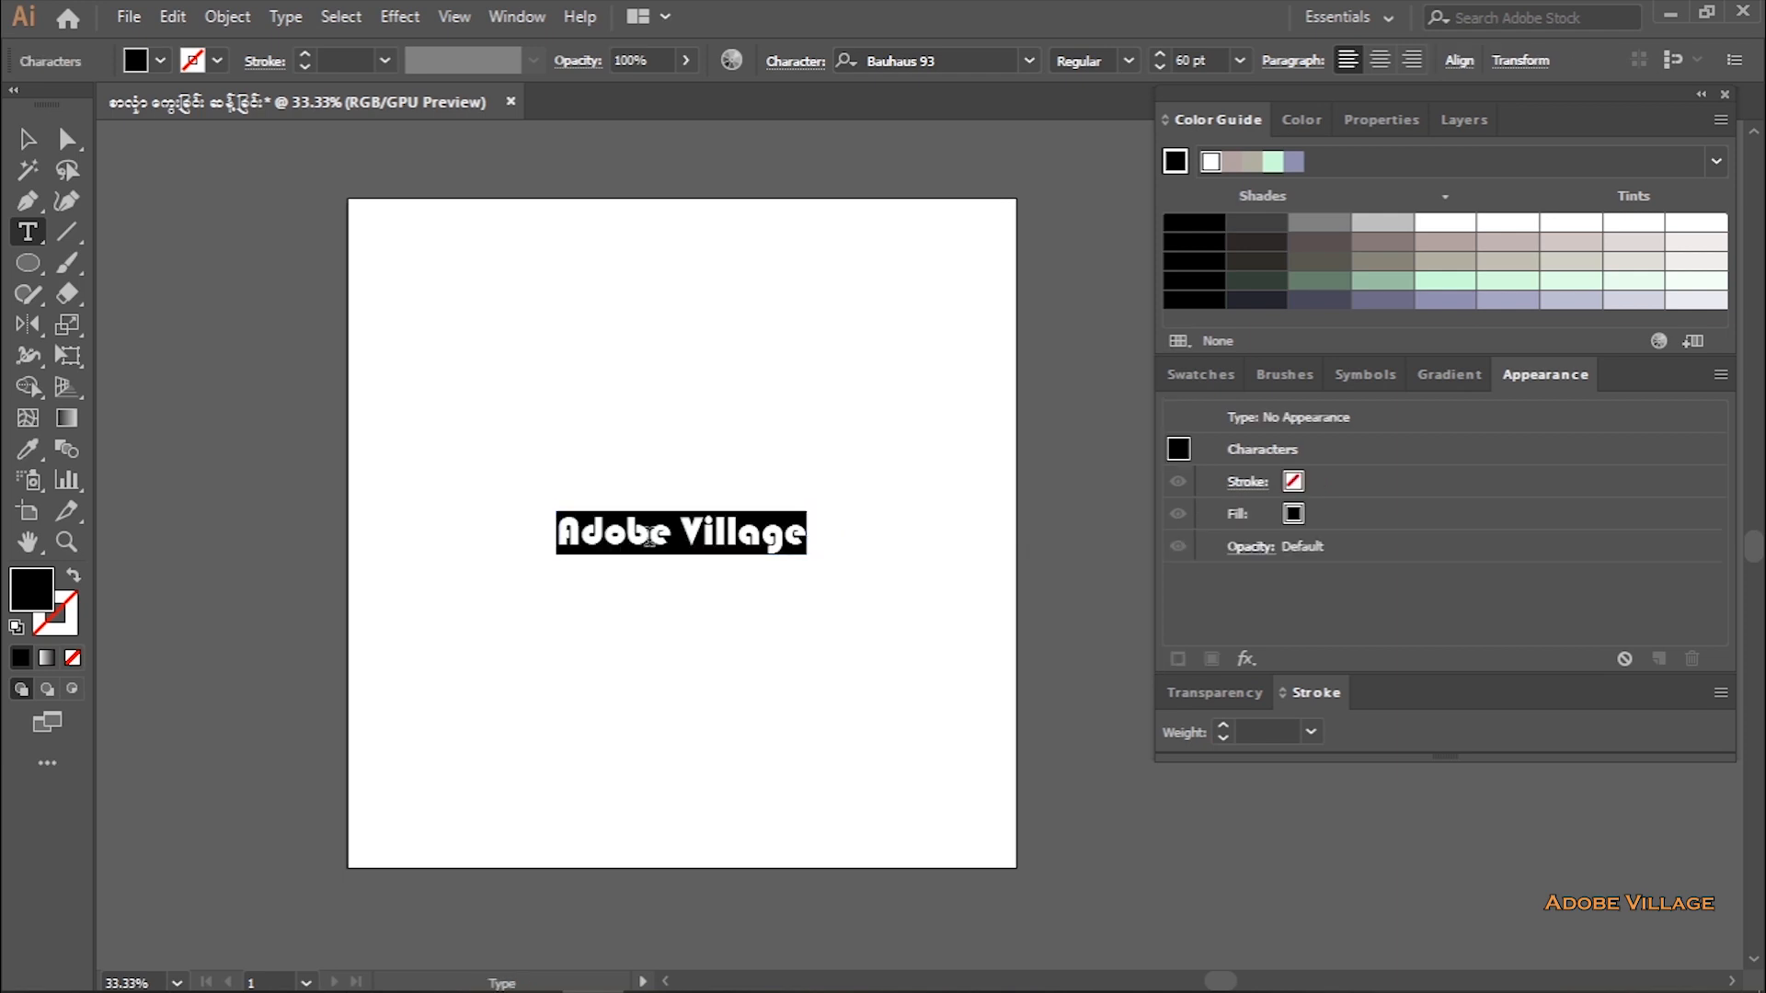
left_click(227, 17)
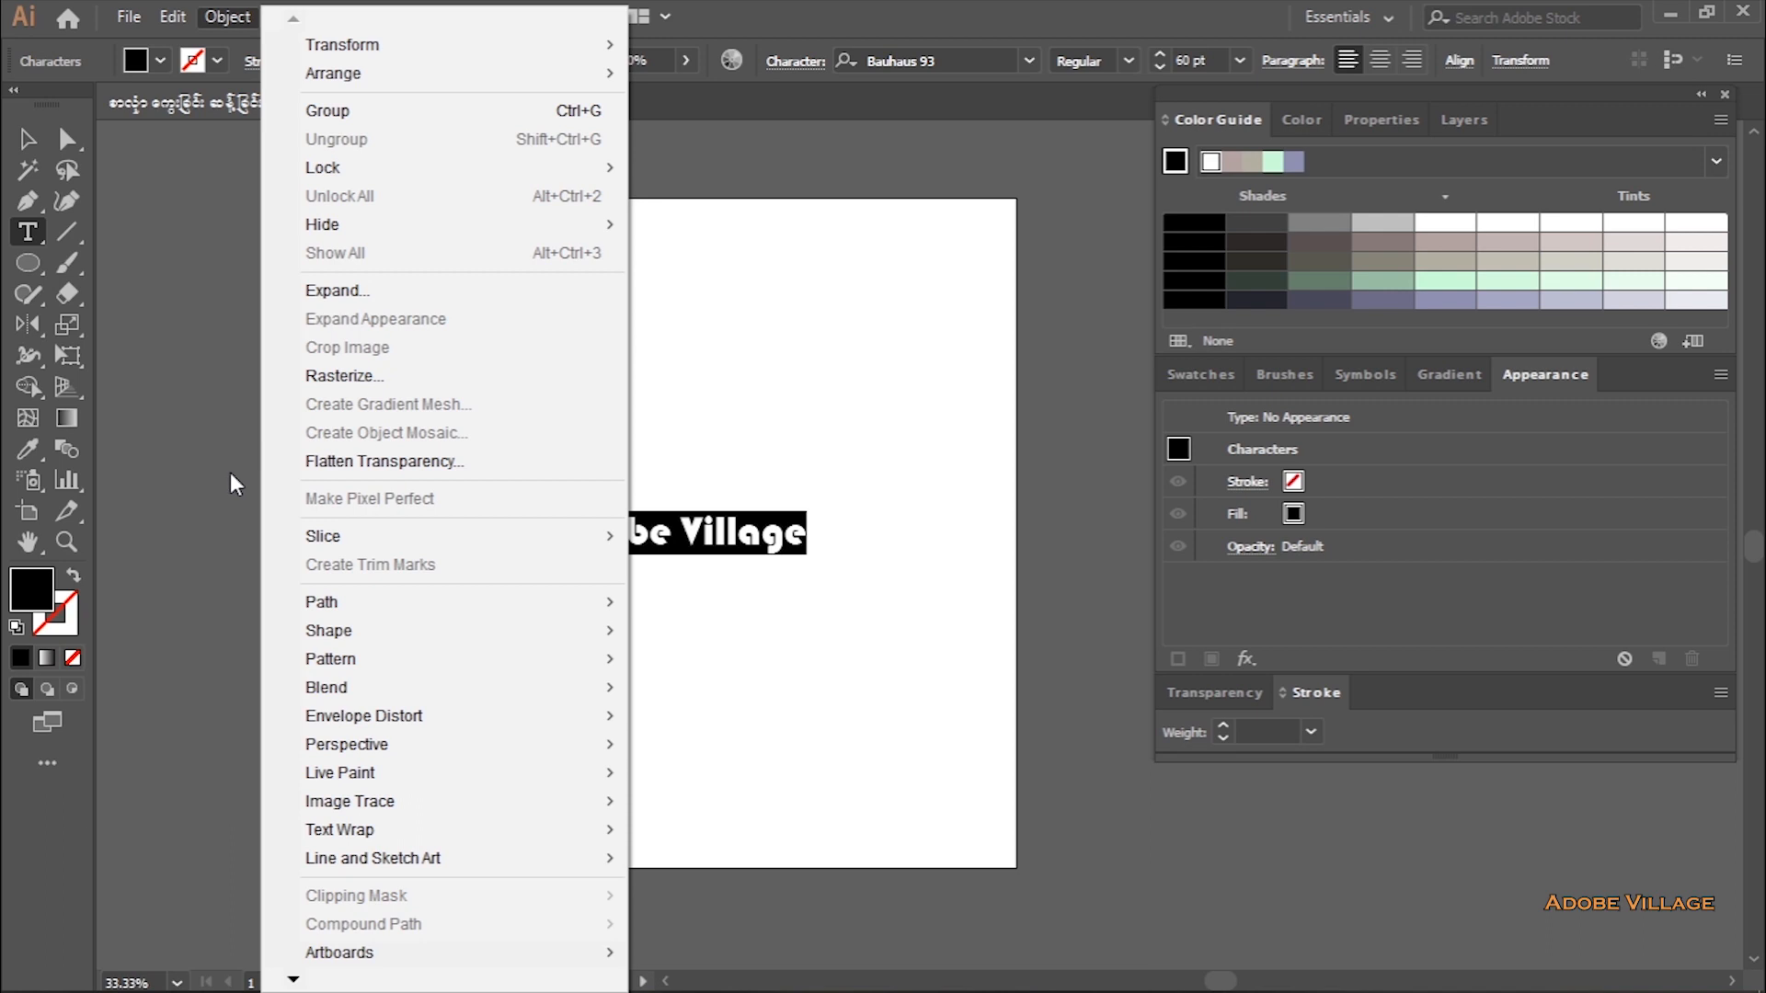
mouse_move(335, 633)
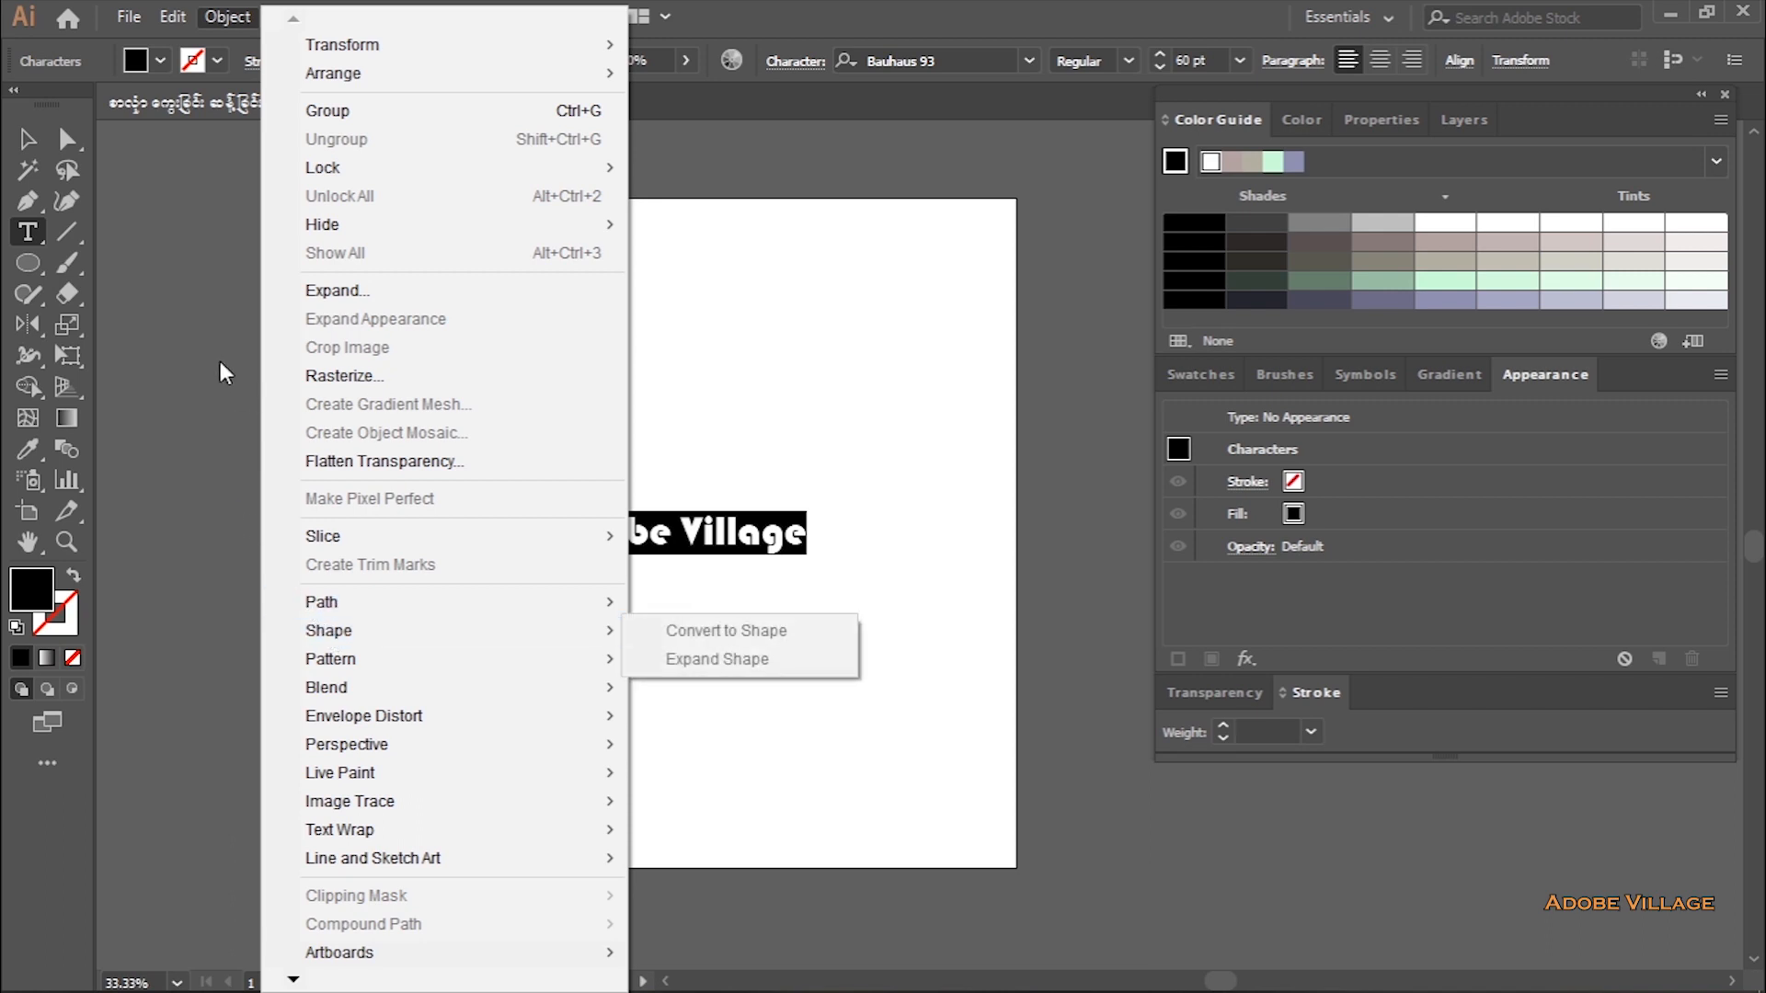
left_click(29, 140)
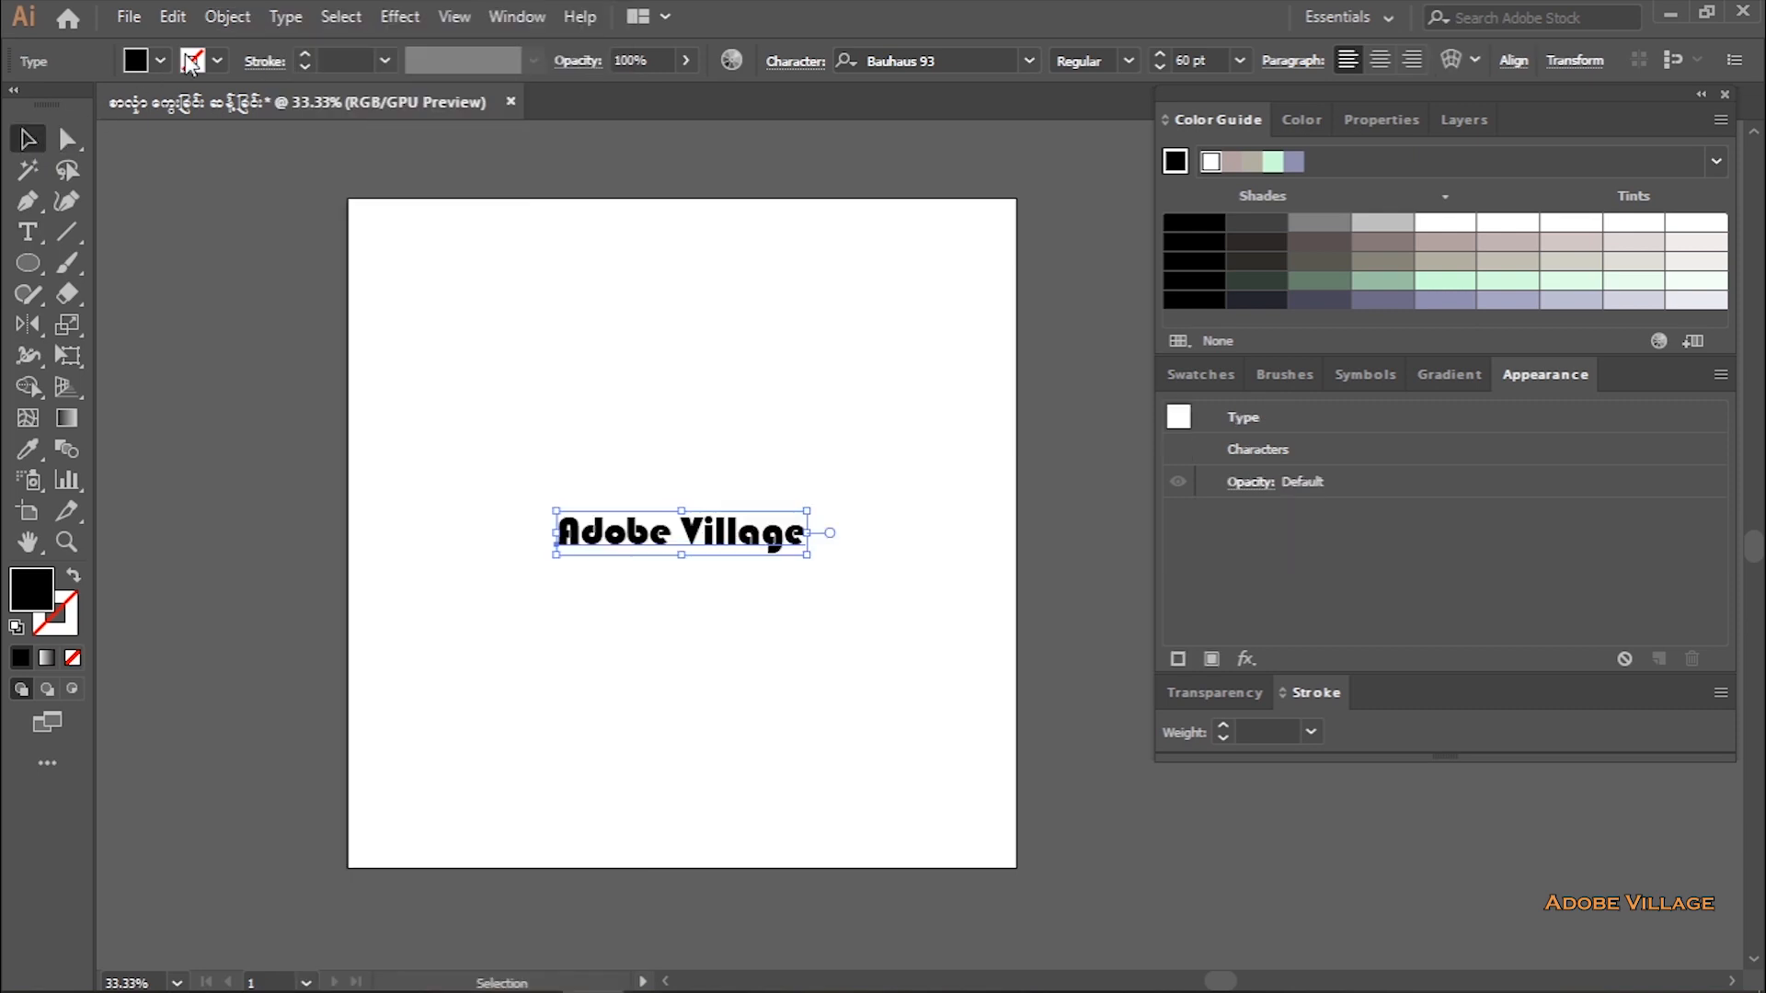
- Start an envelope distortion with a warp on the "Adobe Village" text and move its options dialog clear of the artwork
left_click(227, 17)
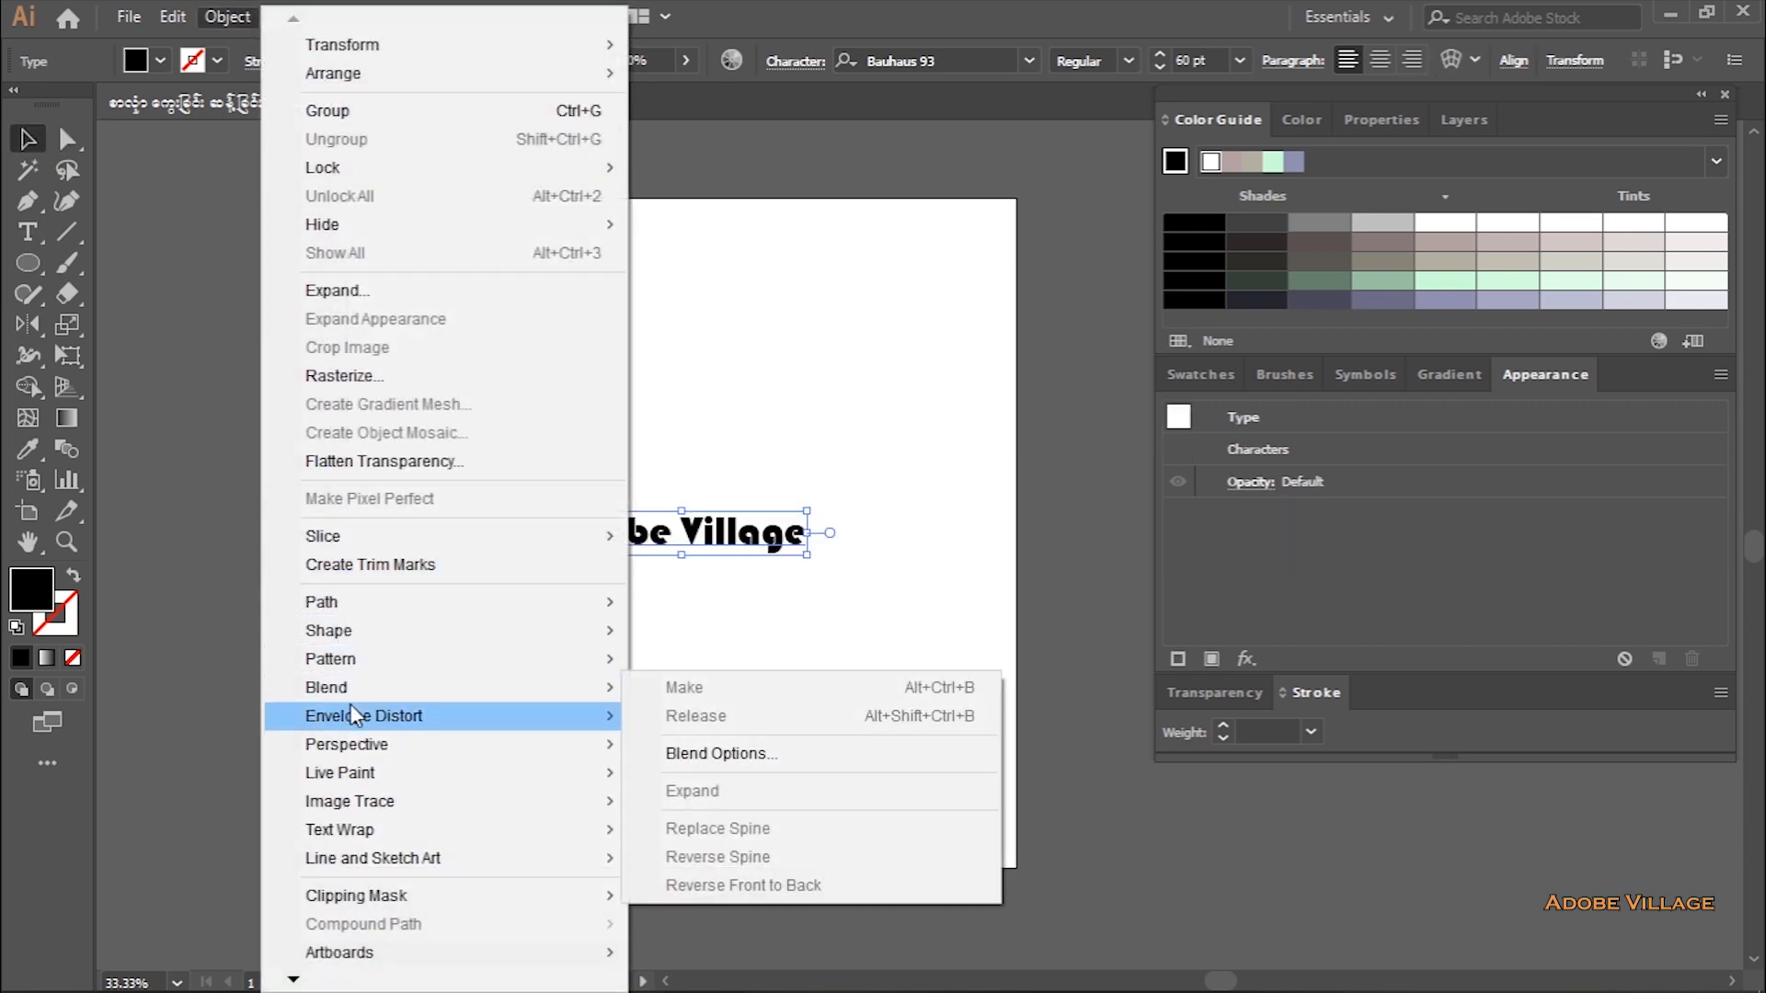
mouse_move(357, 716)
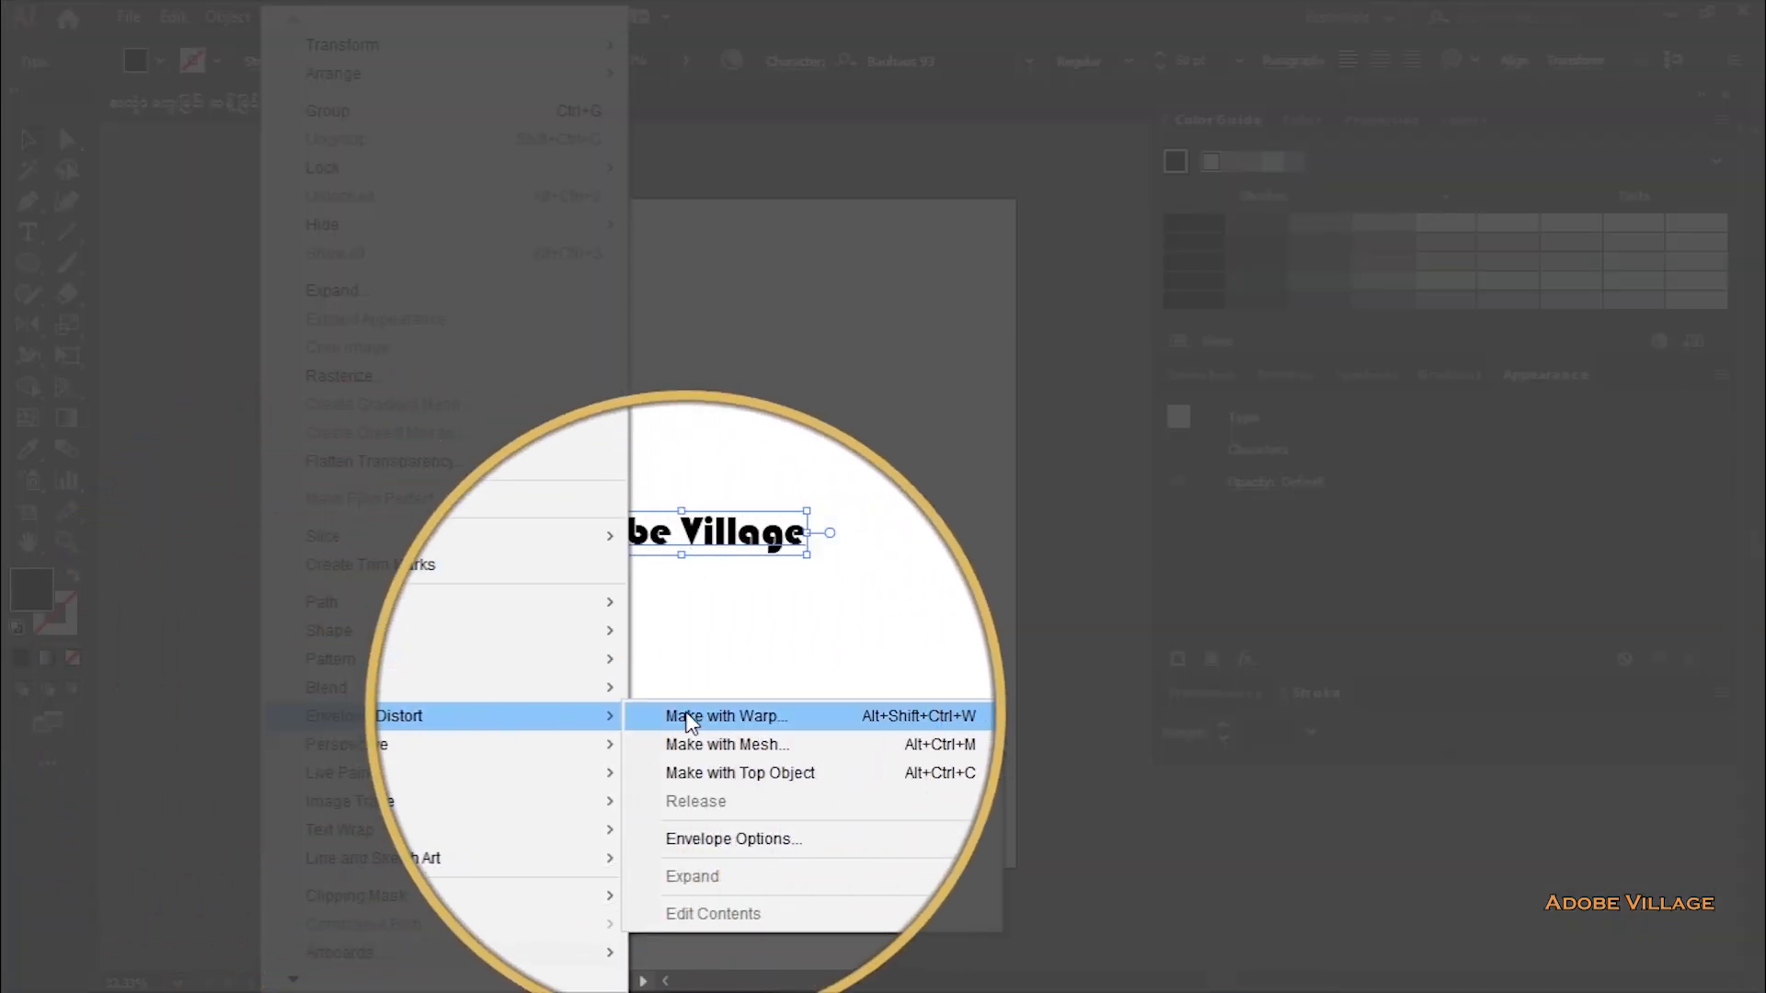
left_click(691, 717)
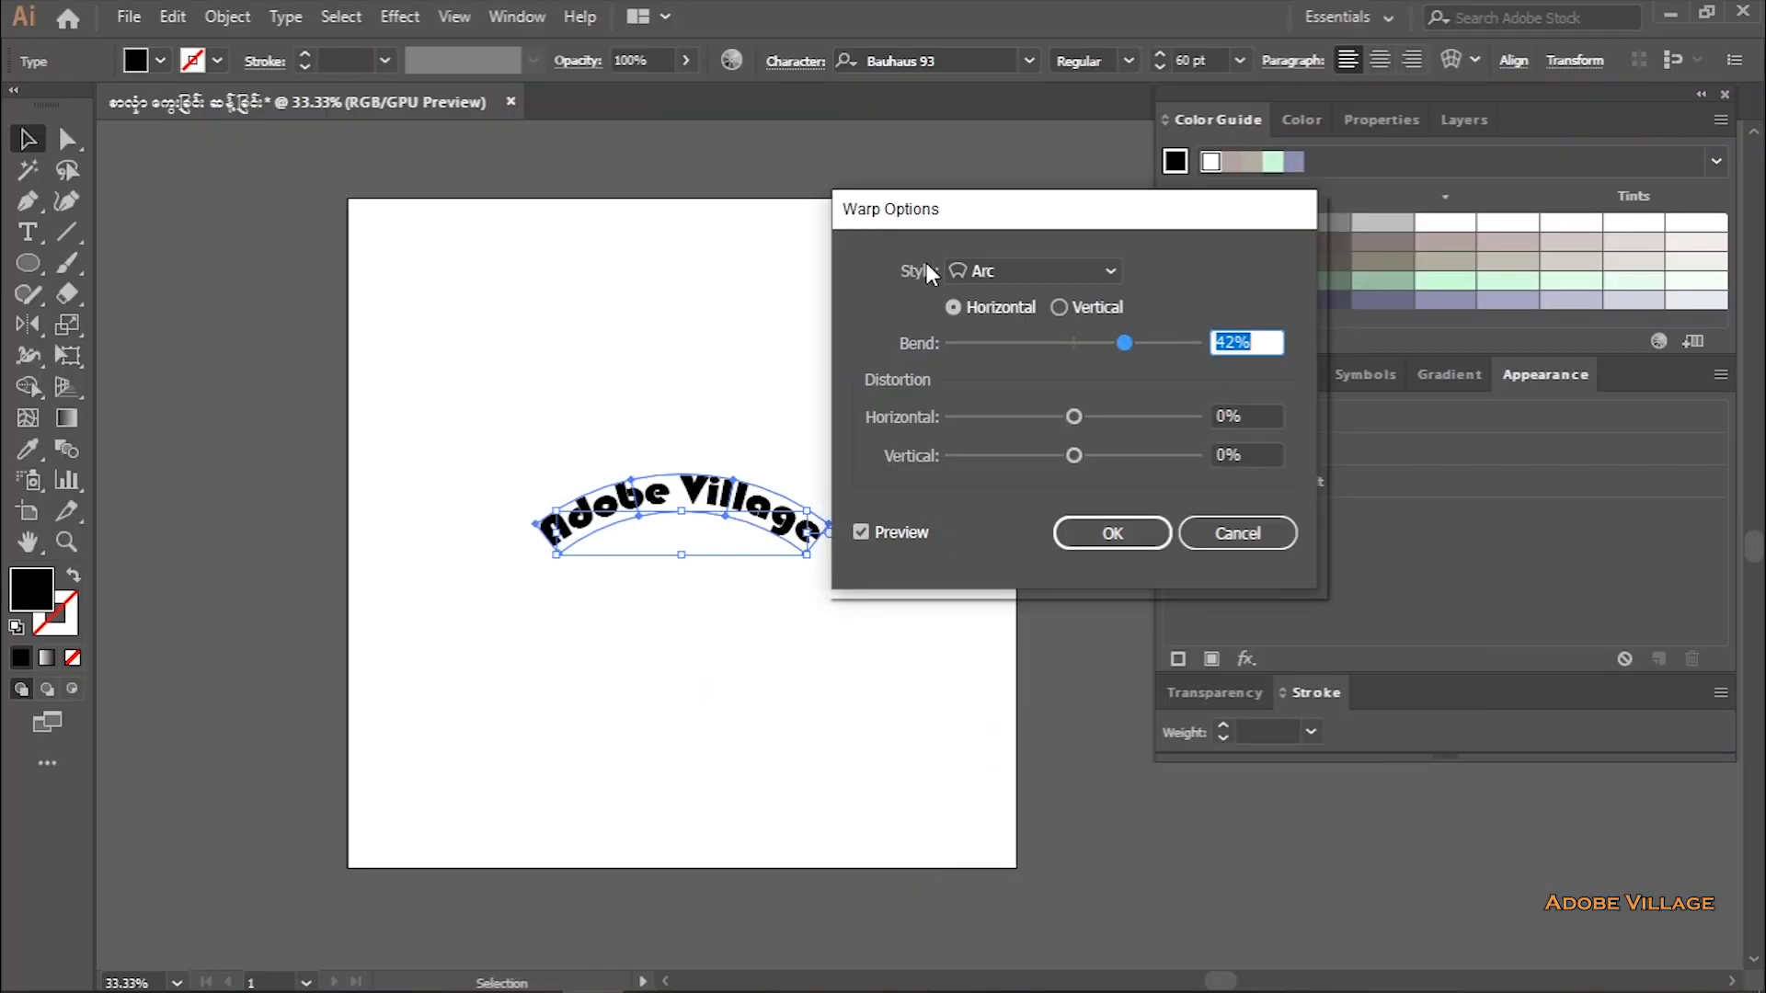
left_click_drag(947, 219, 1027, 214)
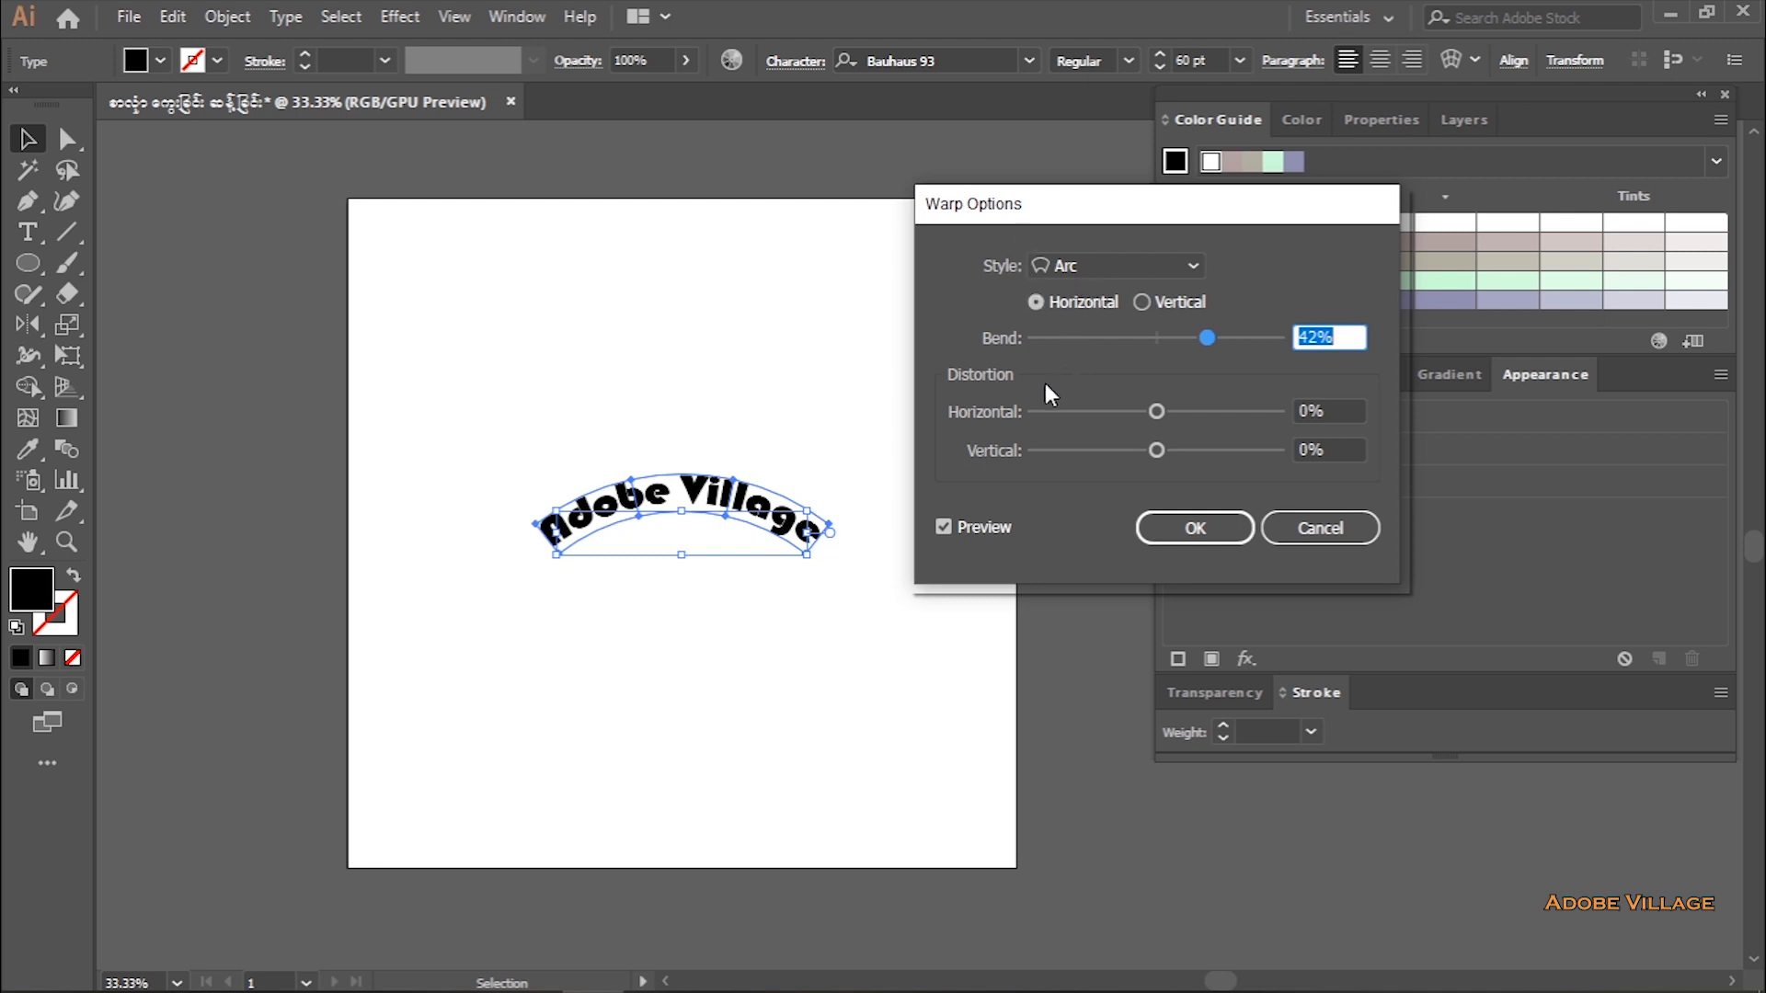
- Turn off the warp preview, try Fish and other styles, return to Arc and turn the preview back on
left_click(945, 527)
left_click(1115, 266)
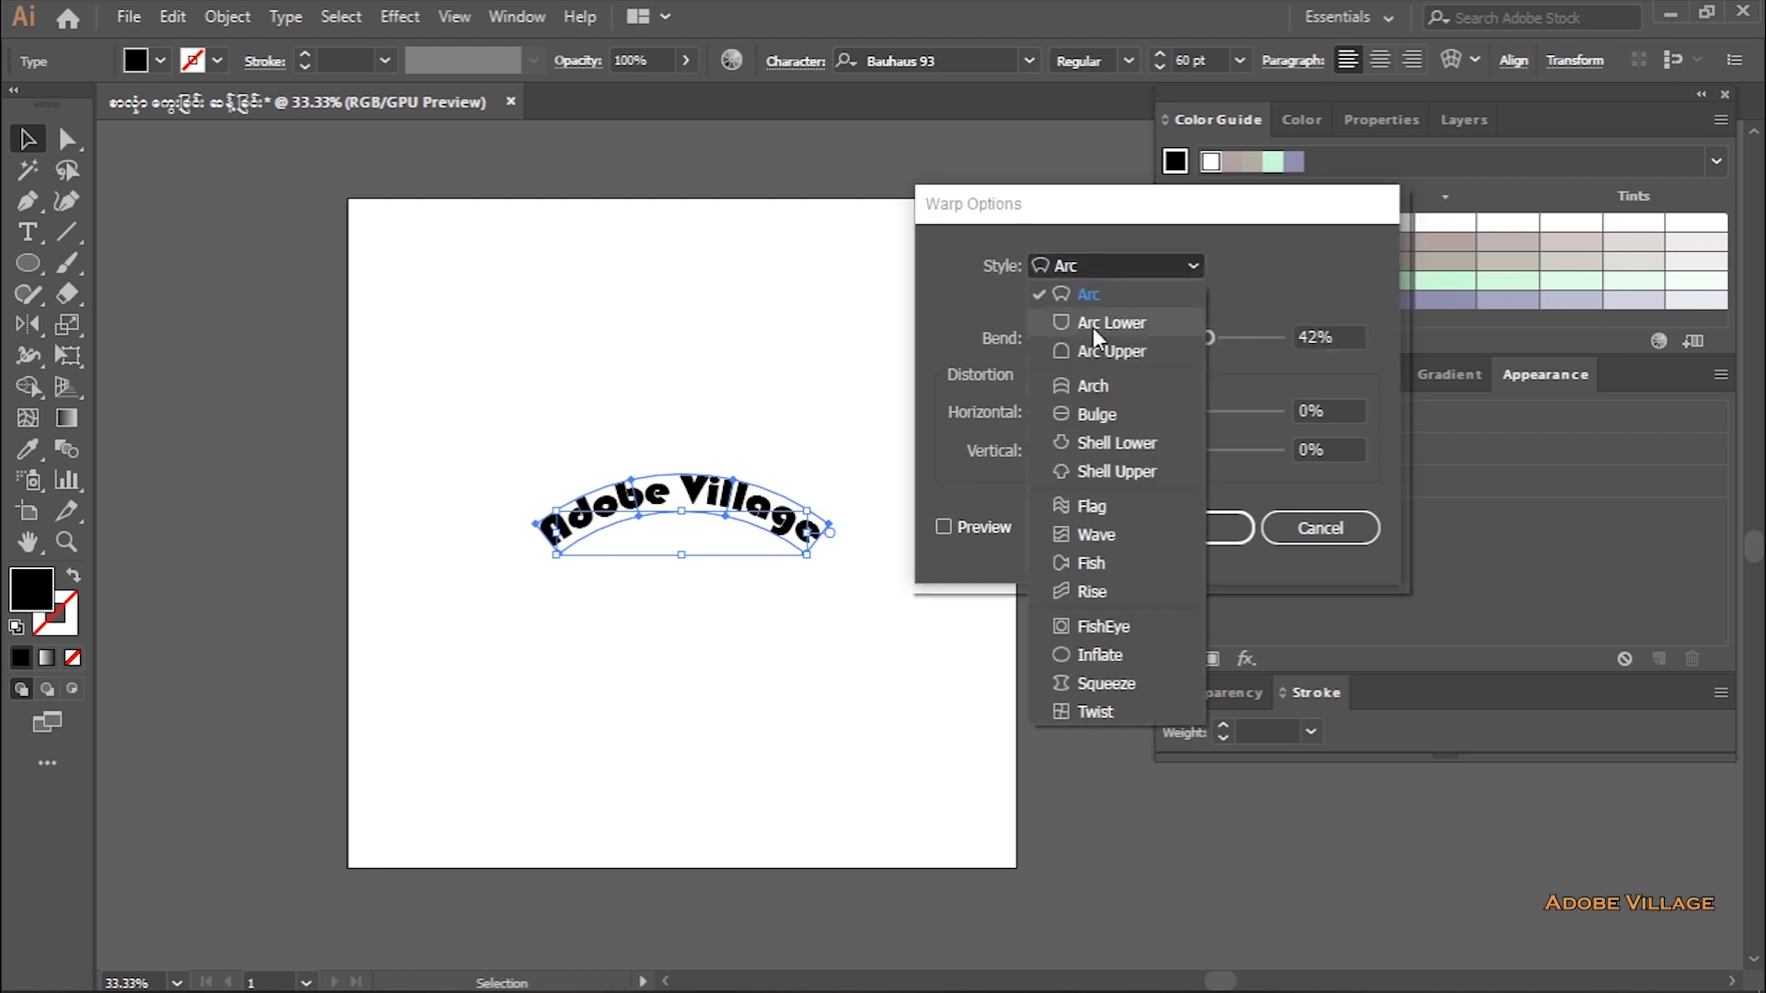
left_click(1091, 561)
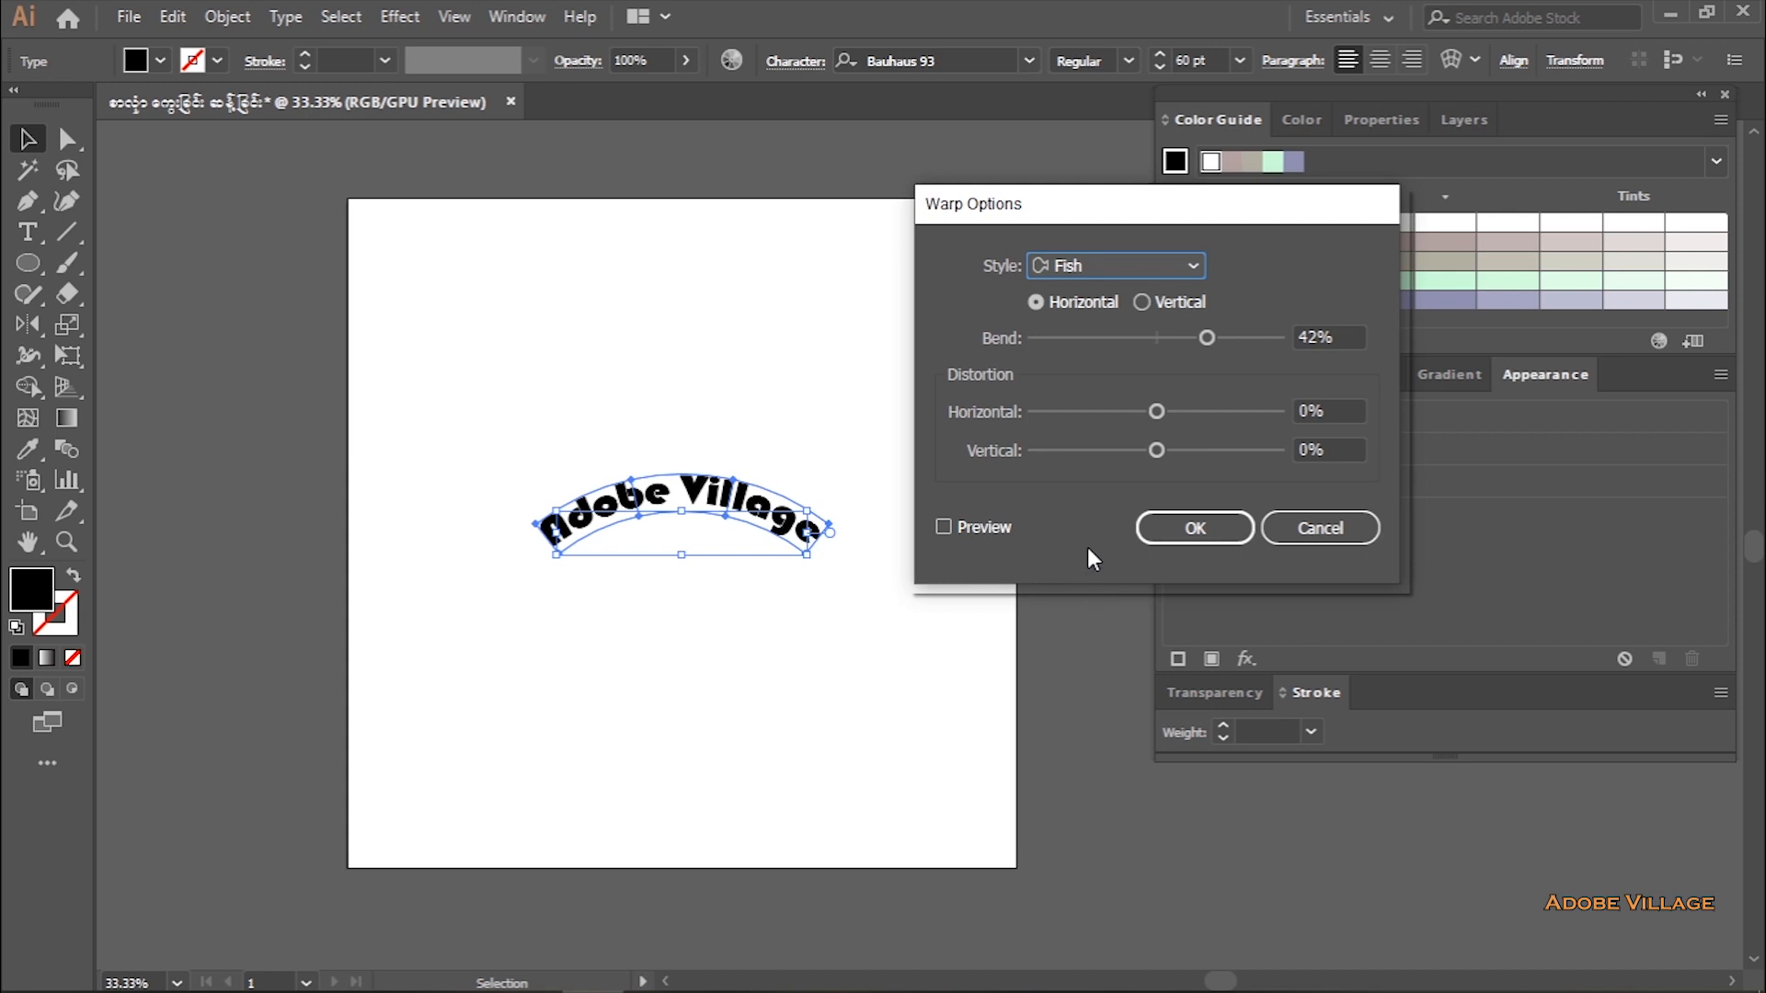
left_click(1078, 269)
left_click(1078, 268)
left_click(1078, 269)
left_click(1078, 290)
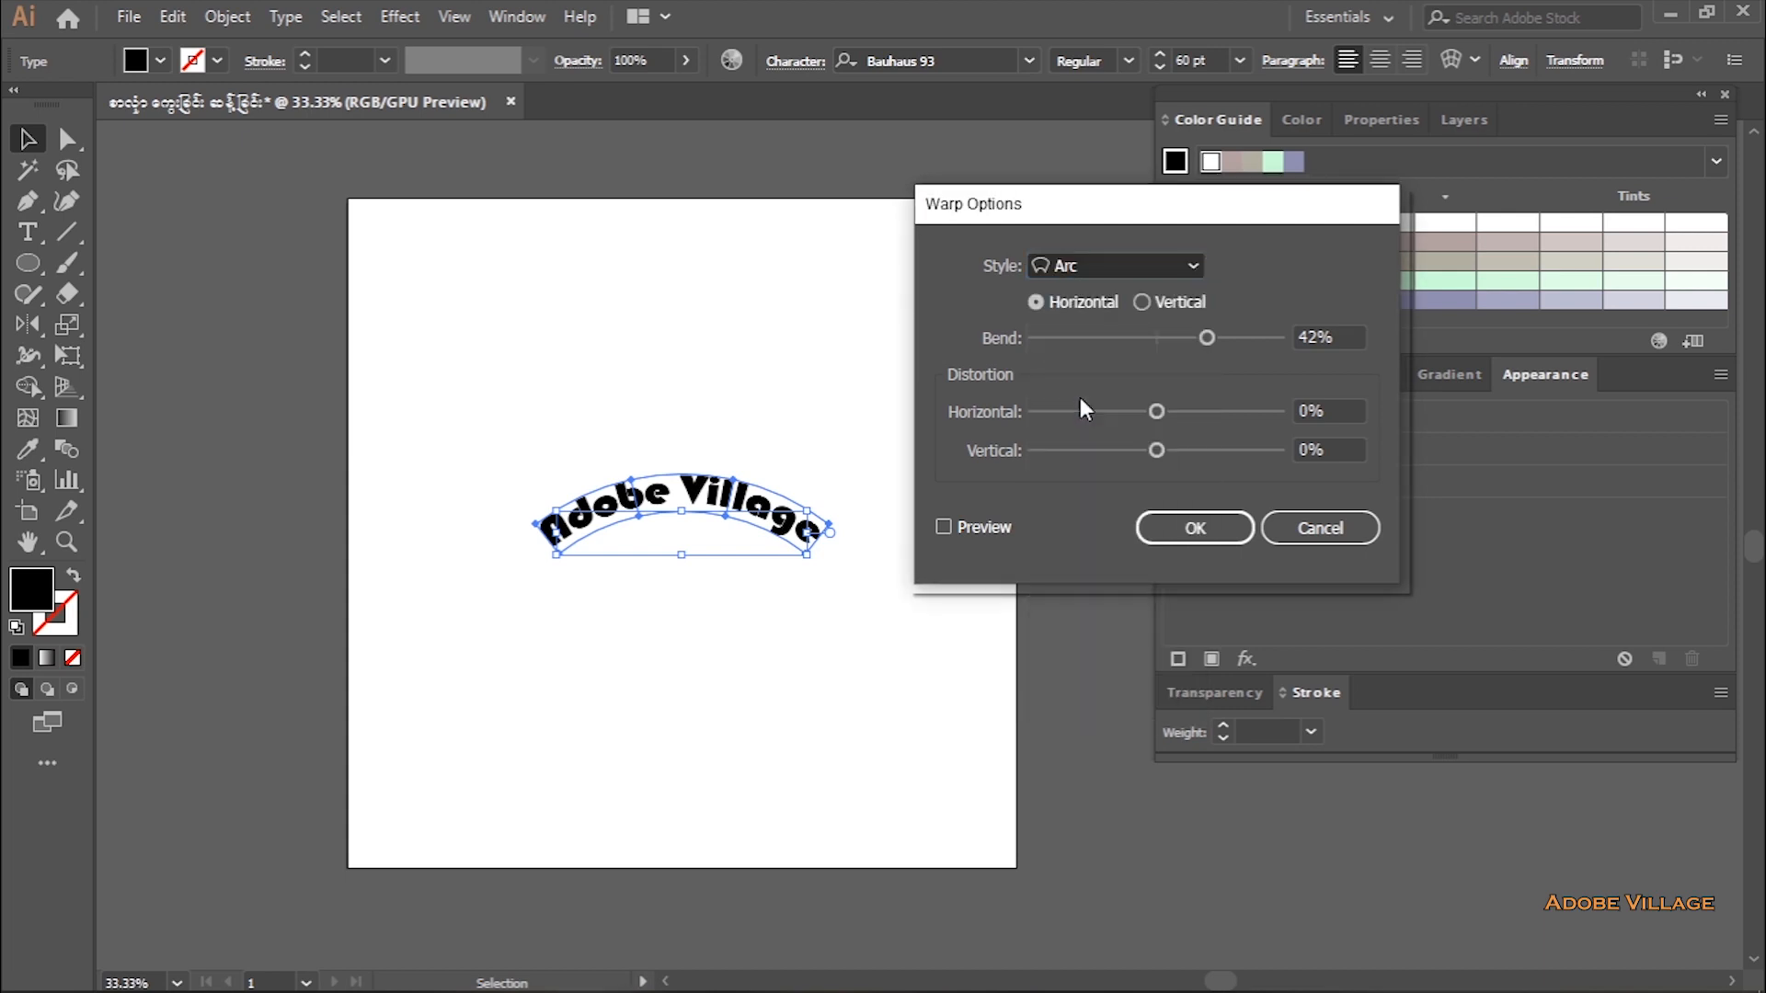
left_click(1083, 265)
left_click(1086, 445)
left_click(1042, 264)
left_click(1058, 288)
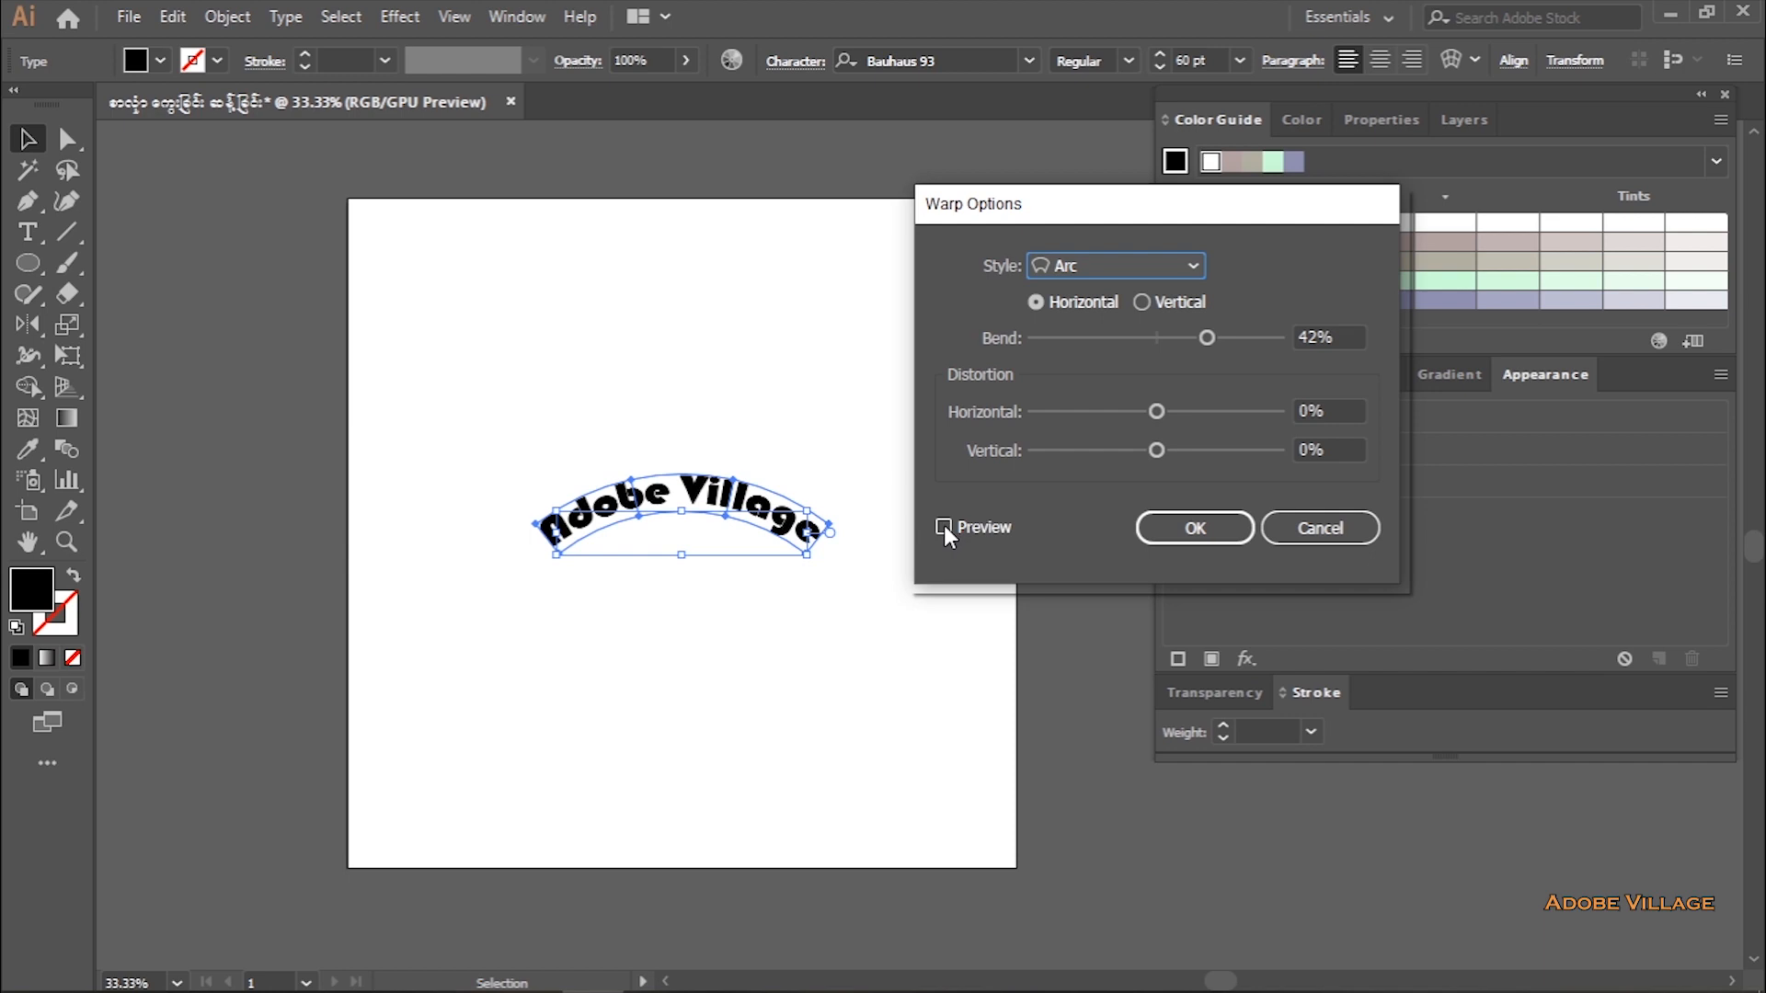
left_click(943, 527)
- Preview the warp styles from Arc Lower through Twist on the text, and return the style to Arc
left_click(1085, 270)
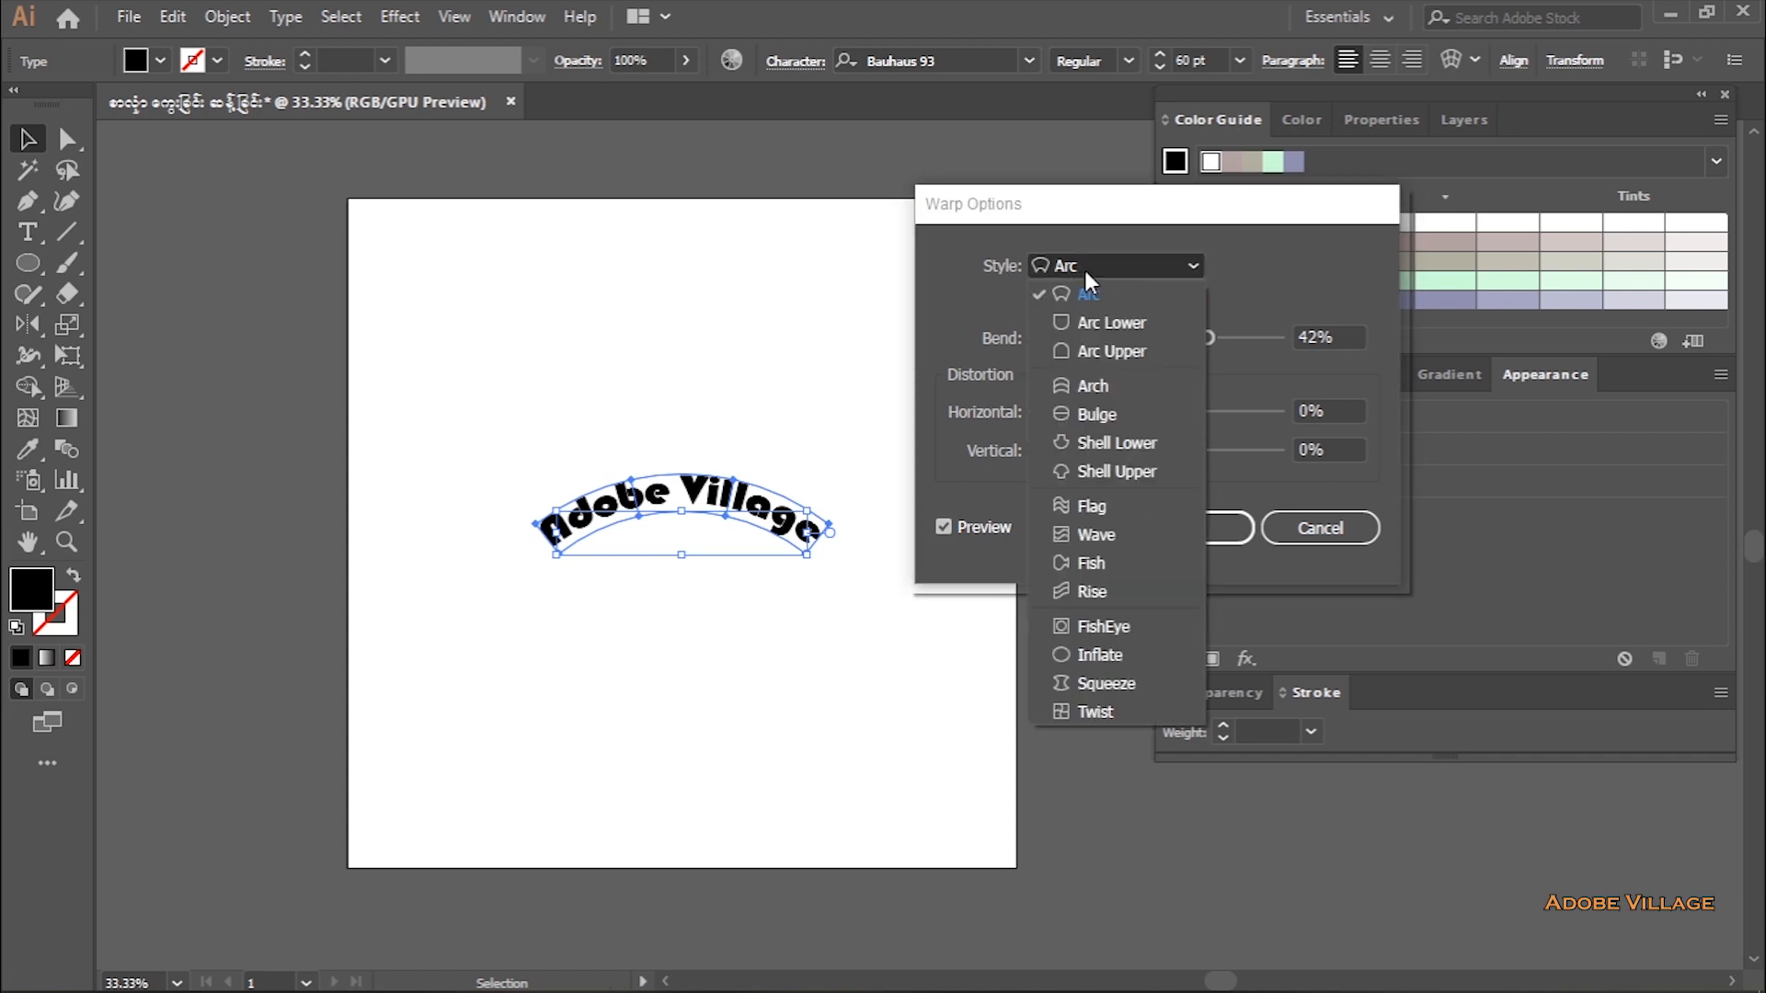
left_click(1095, 322)
left_click(1109, 269)
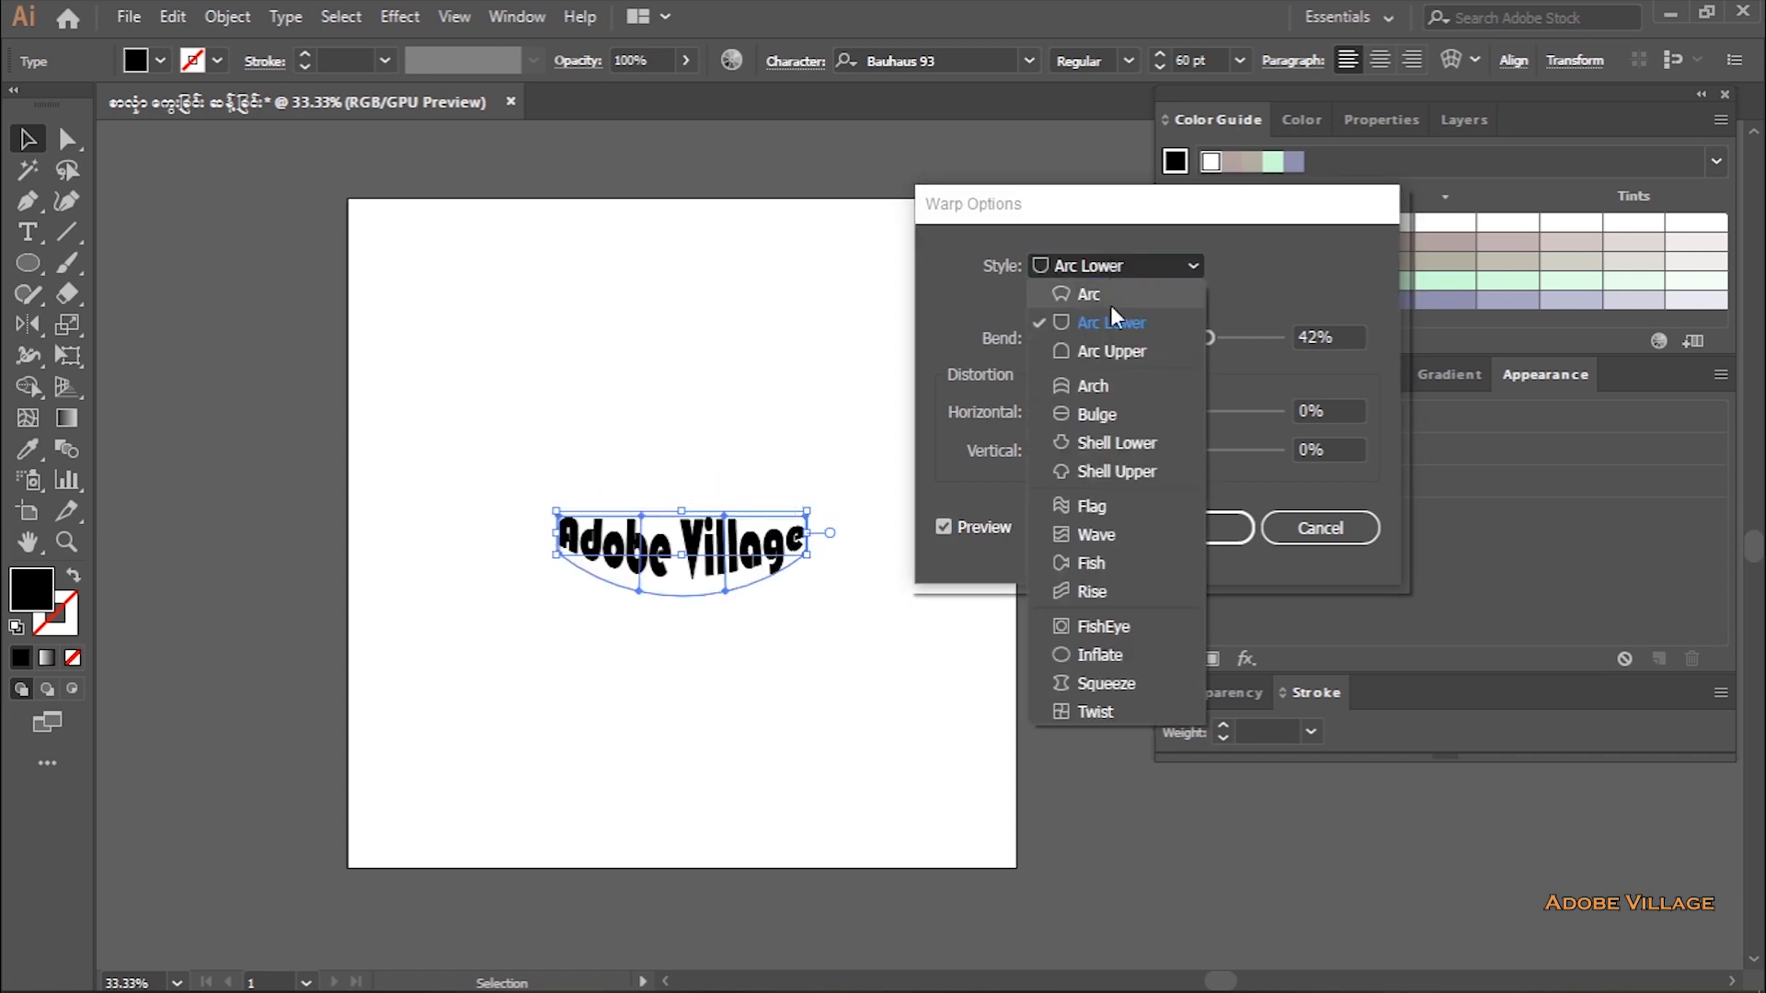
left_click(1111, 334)
scroll(1110, 265, "down", 1)
scroll(1109, 264, "down", 1)
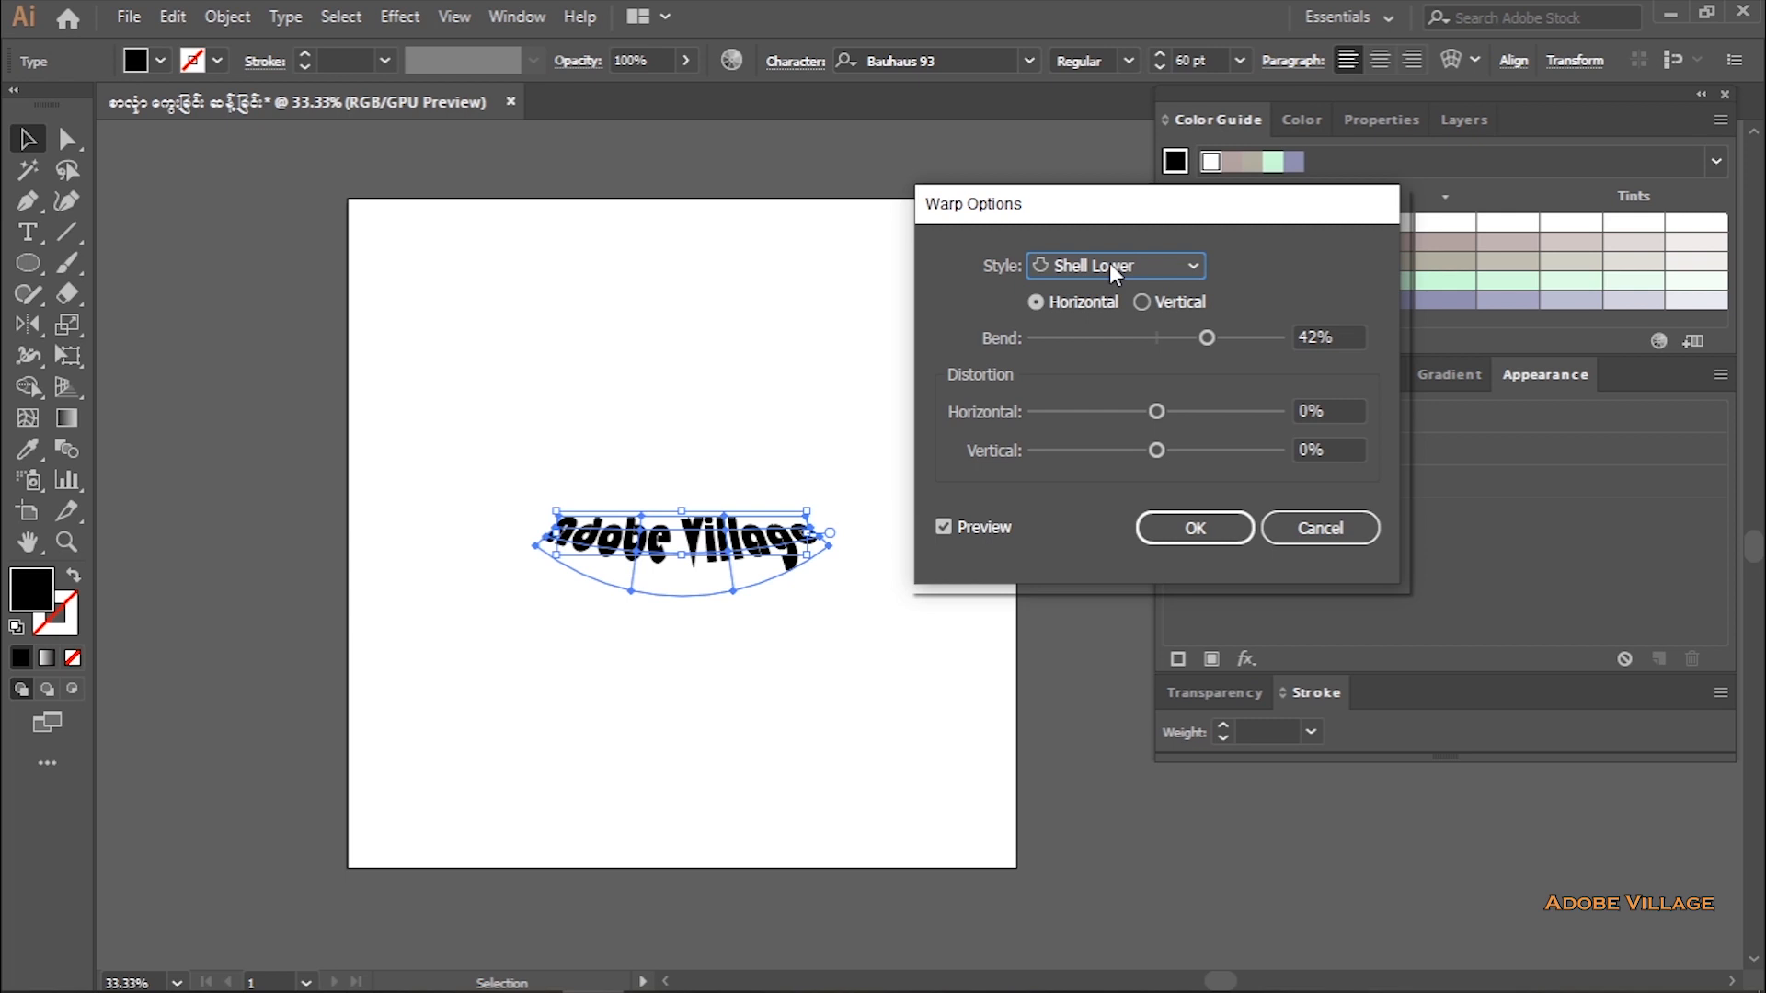
scroll(1109, 265, "down", 1)
scroll(1109, 265, "down", 1)
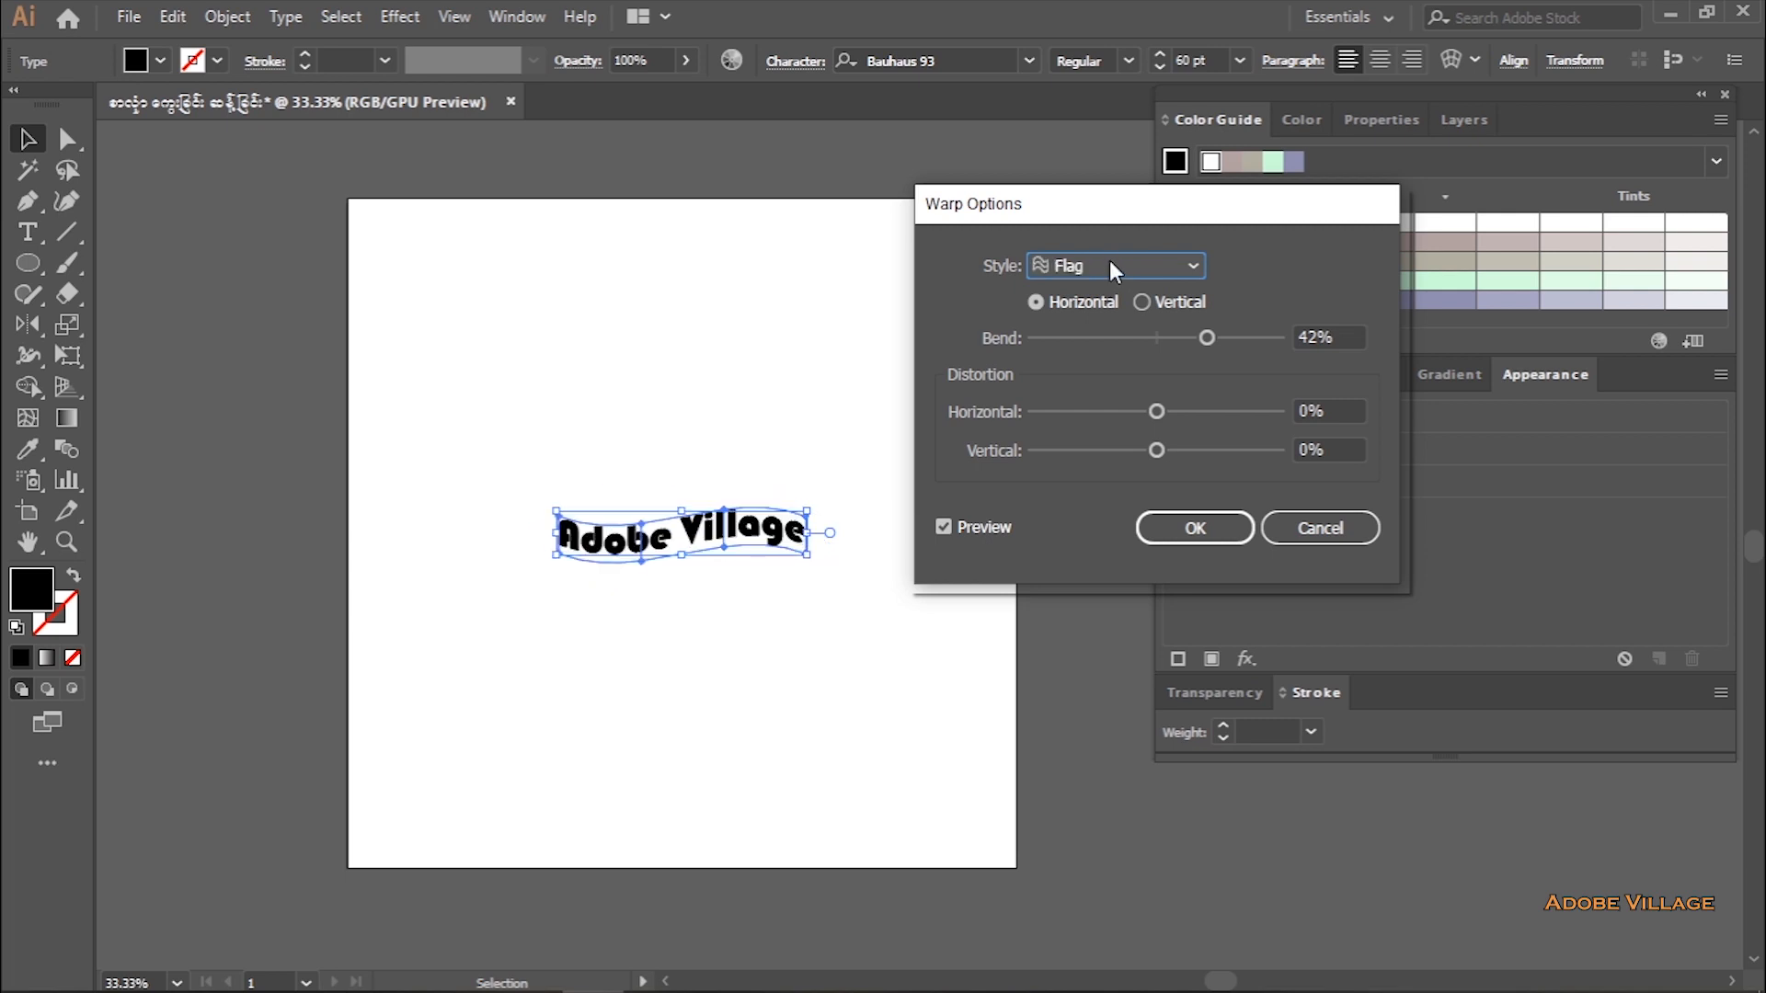
scroll(1110, 265, "down", 1)
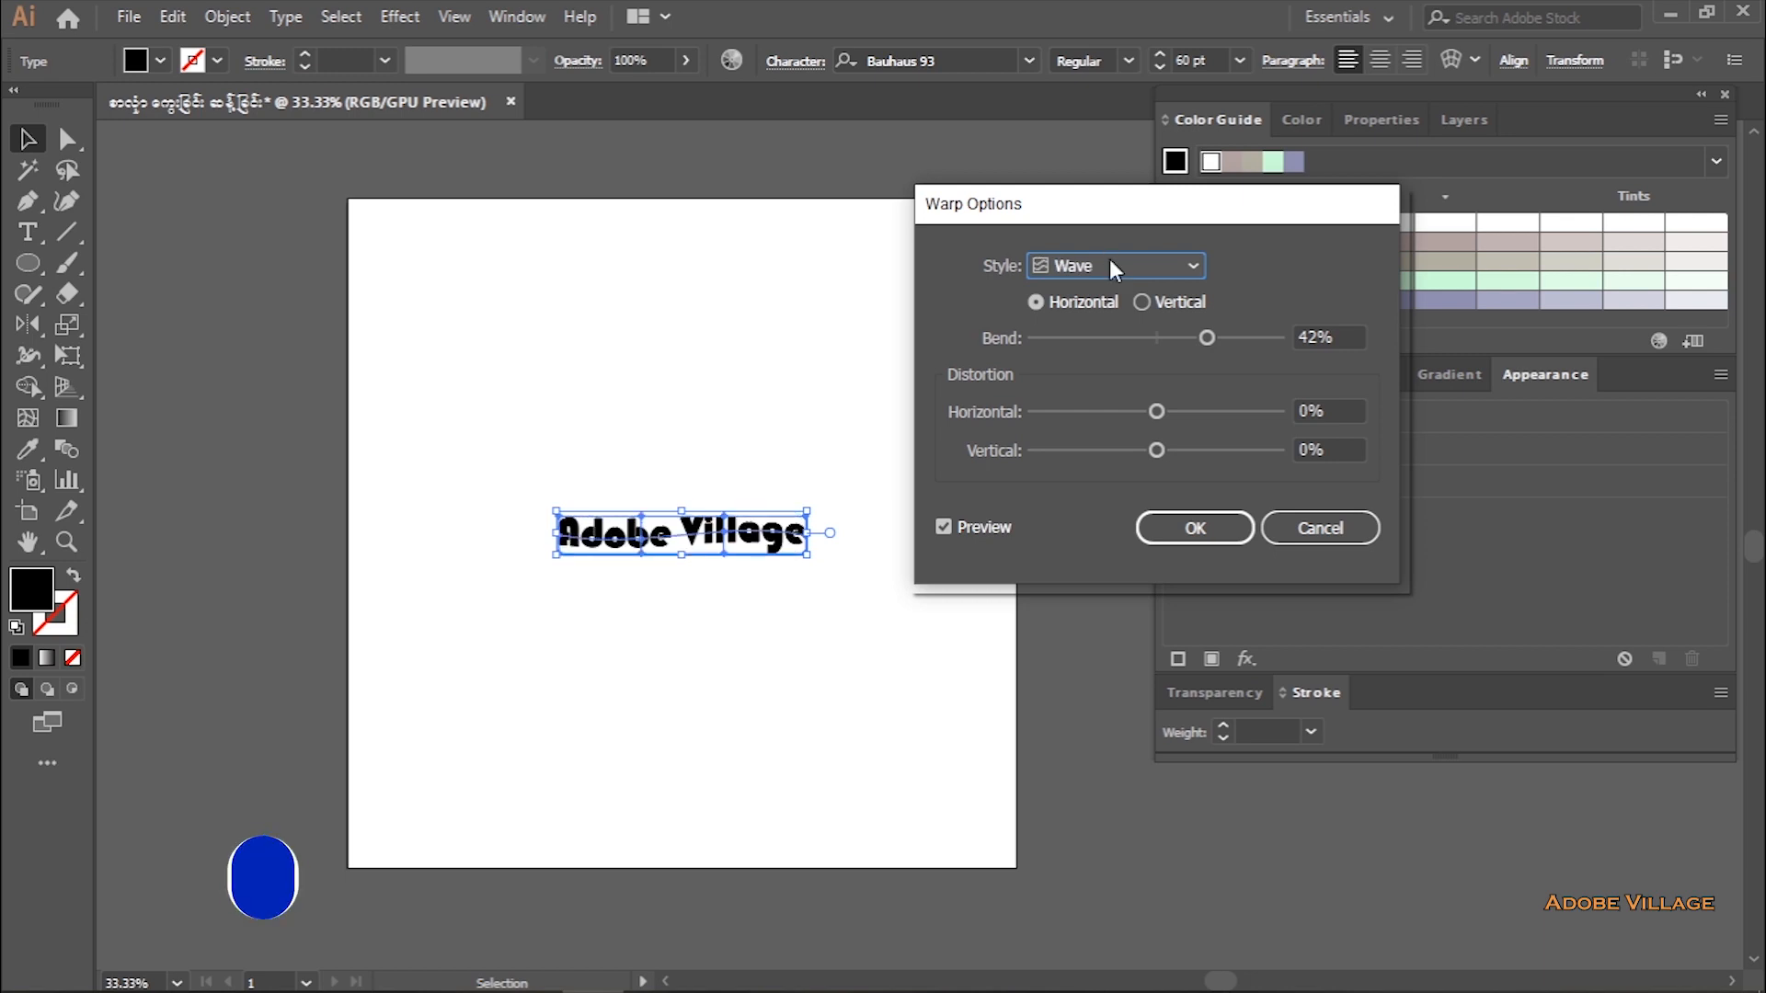
scroll(1110, 265, "down", 1)
scroll(1113, 265, "down", 2)
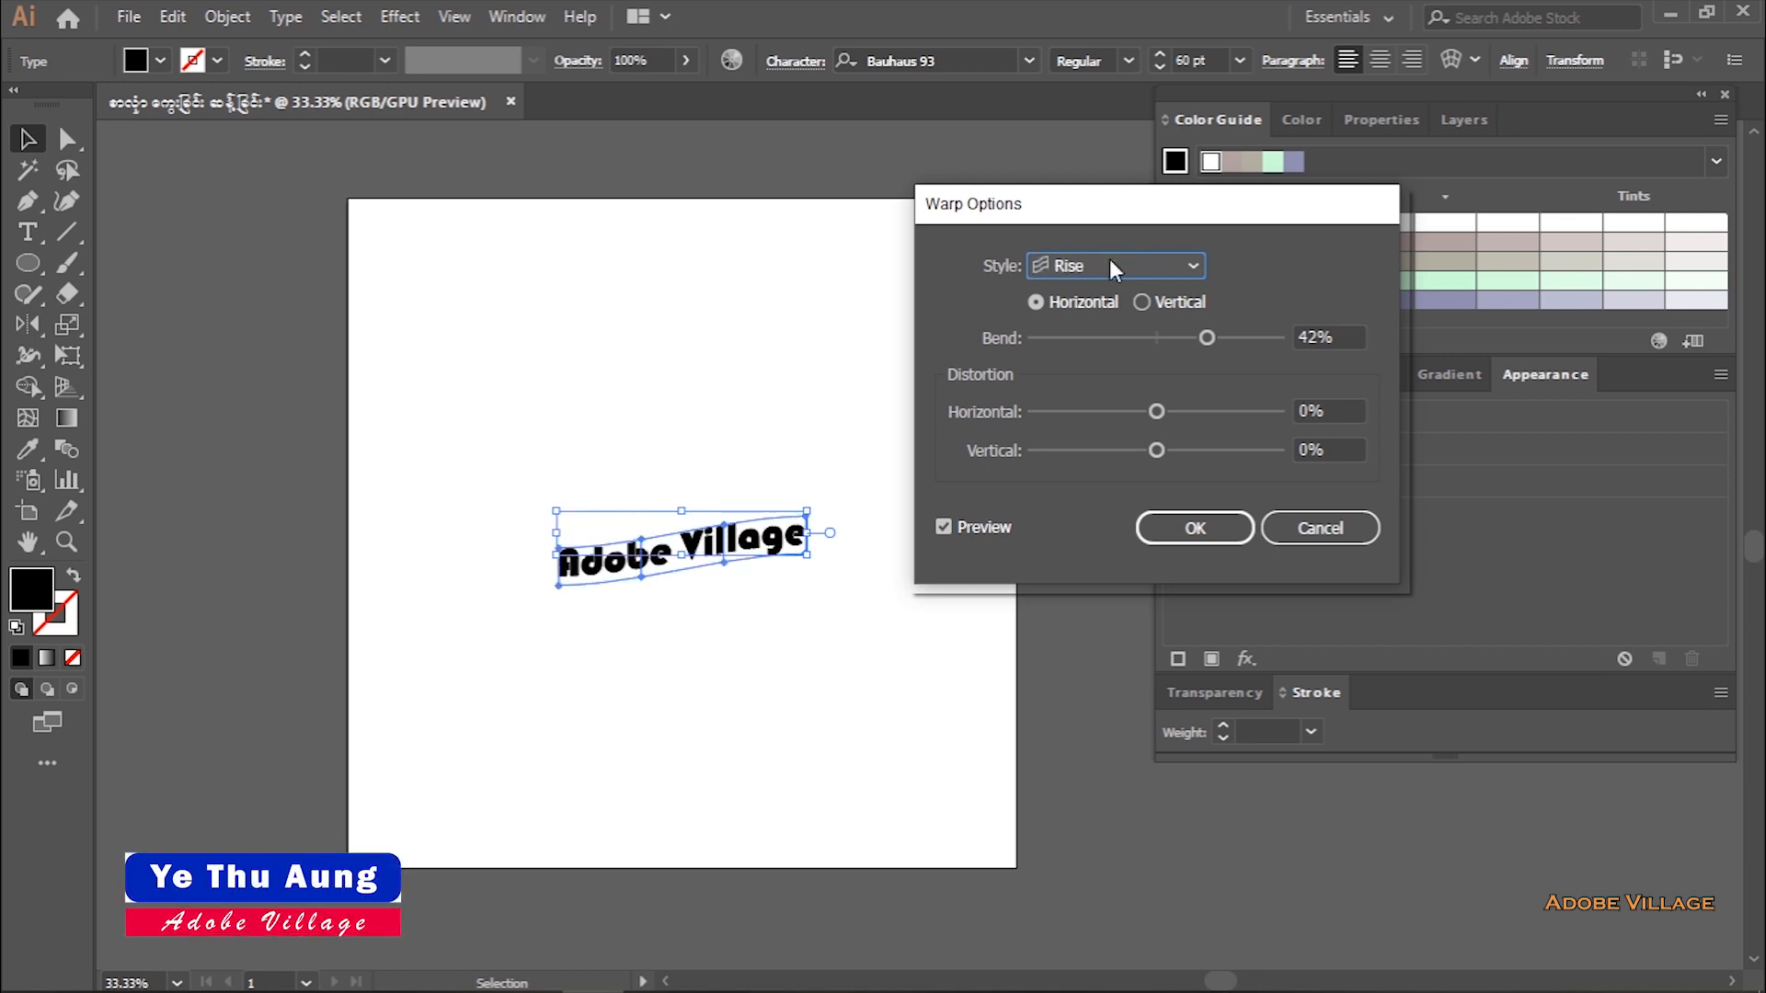
scroll(1110, 262, "down", 1)
scroll(1111, 267, "down", 1)
scroll(1113, 267, "down", 1)
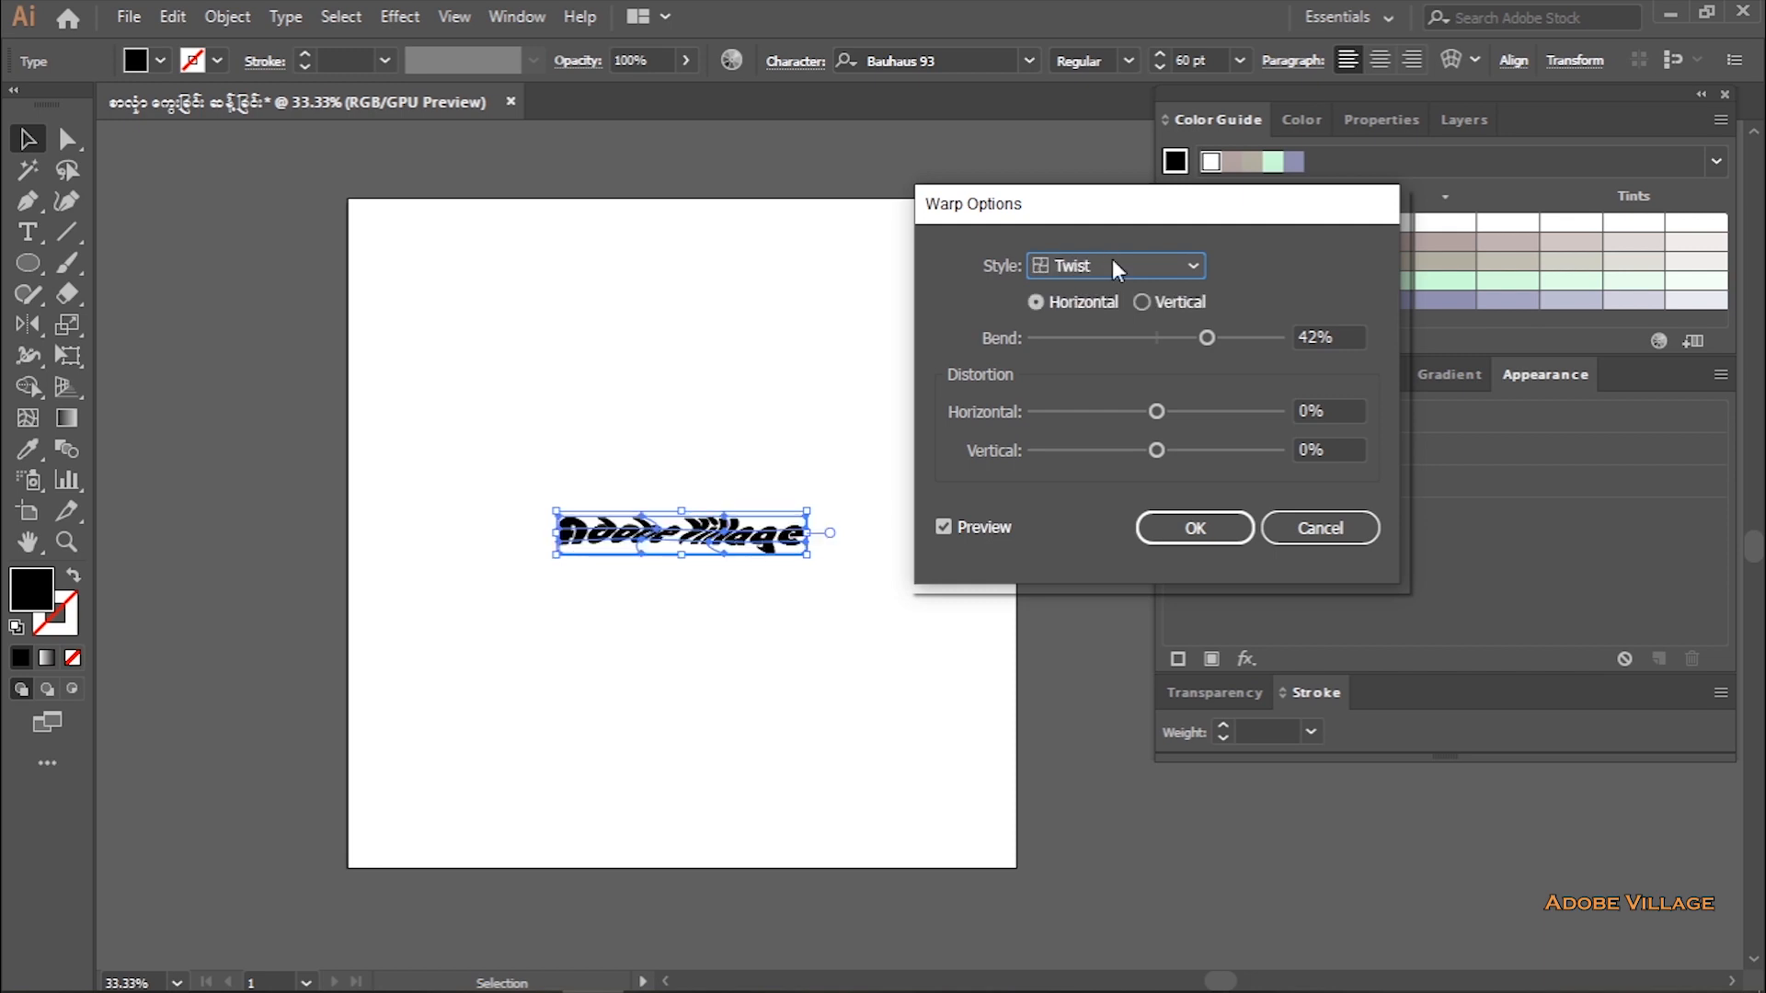
left_click(1112, 259)
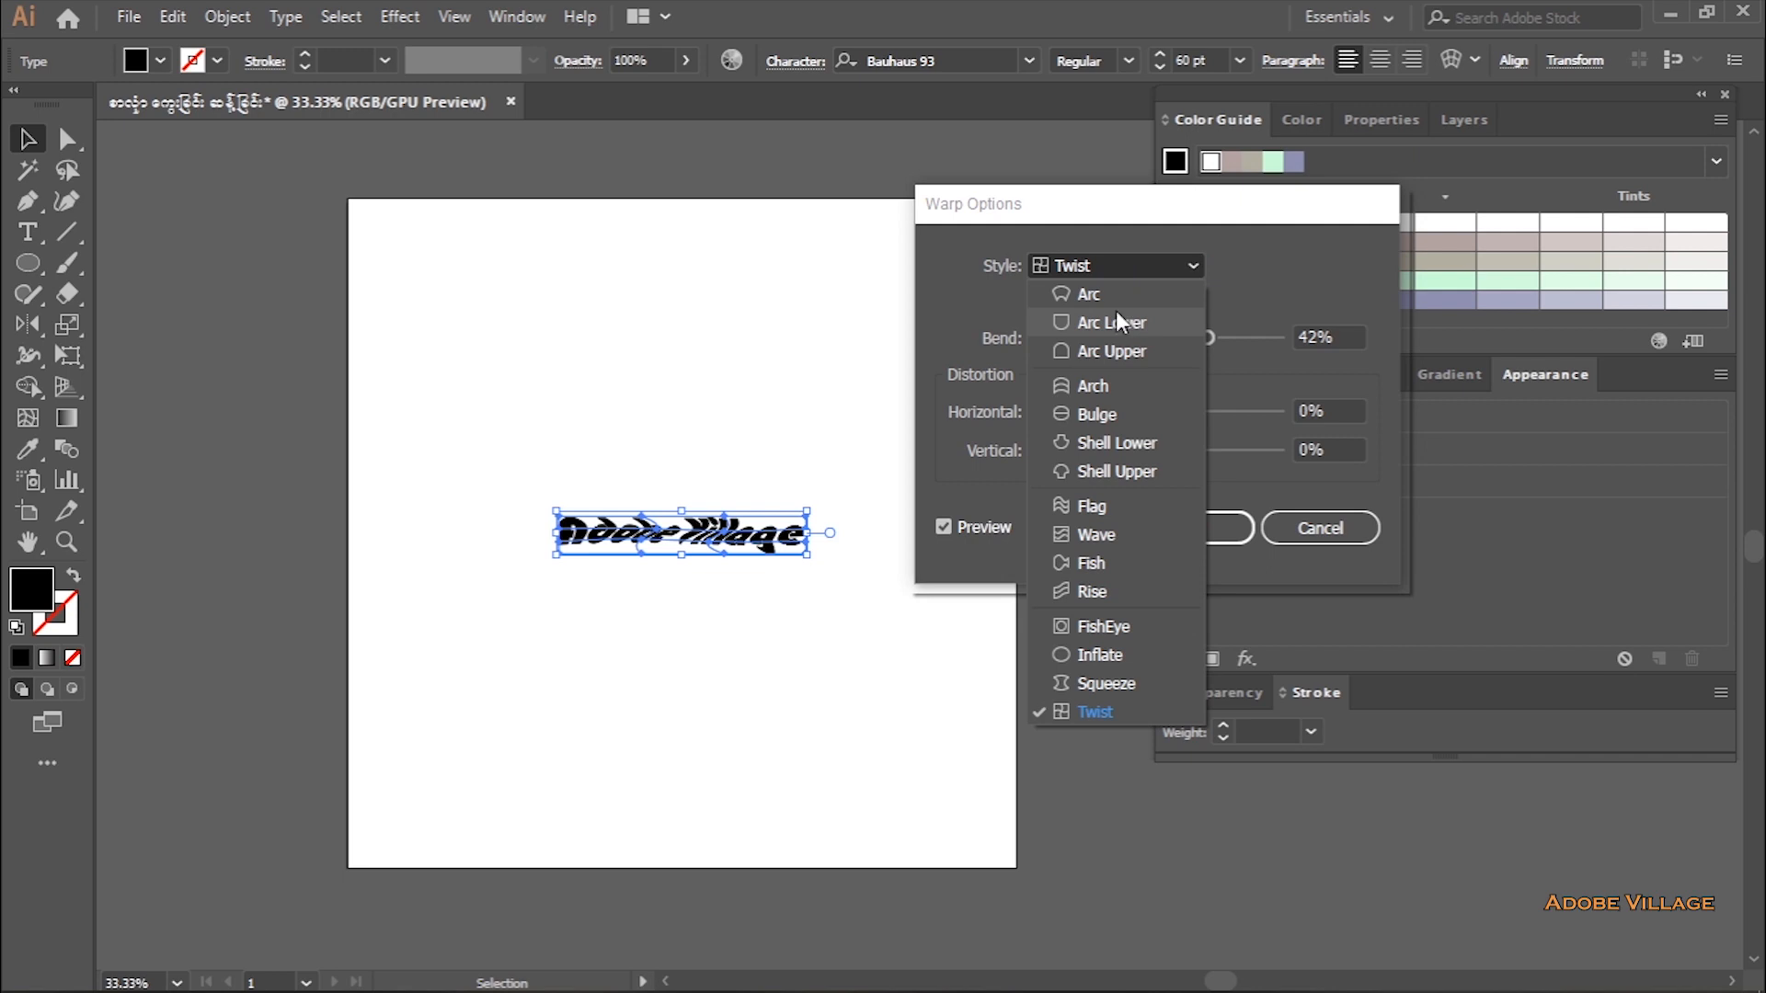
left_click(1117, 296)
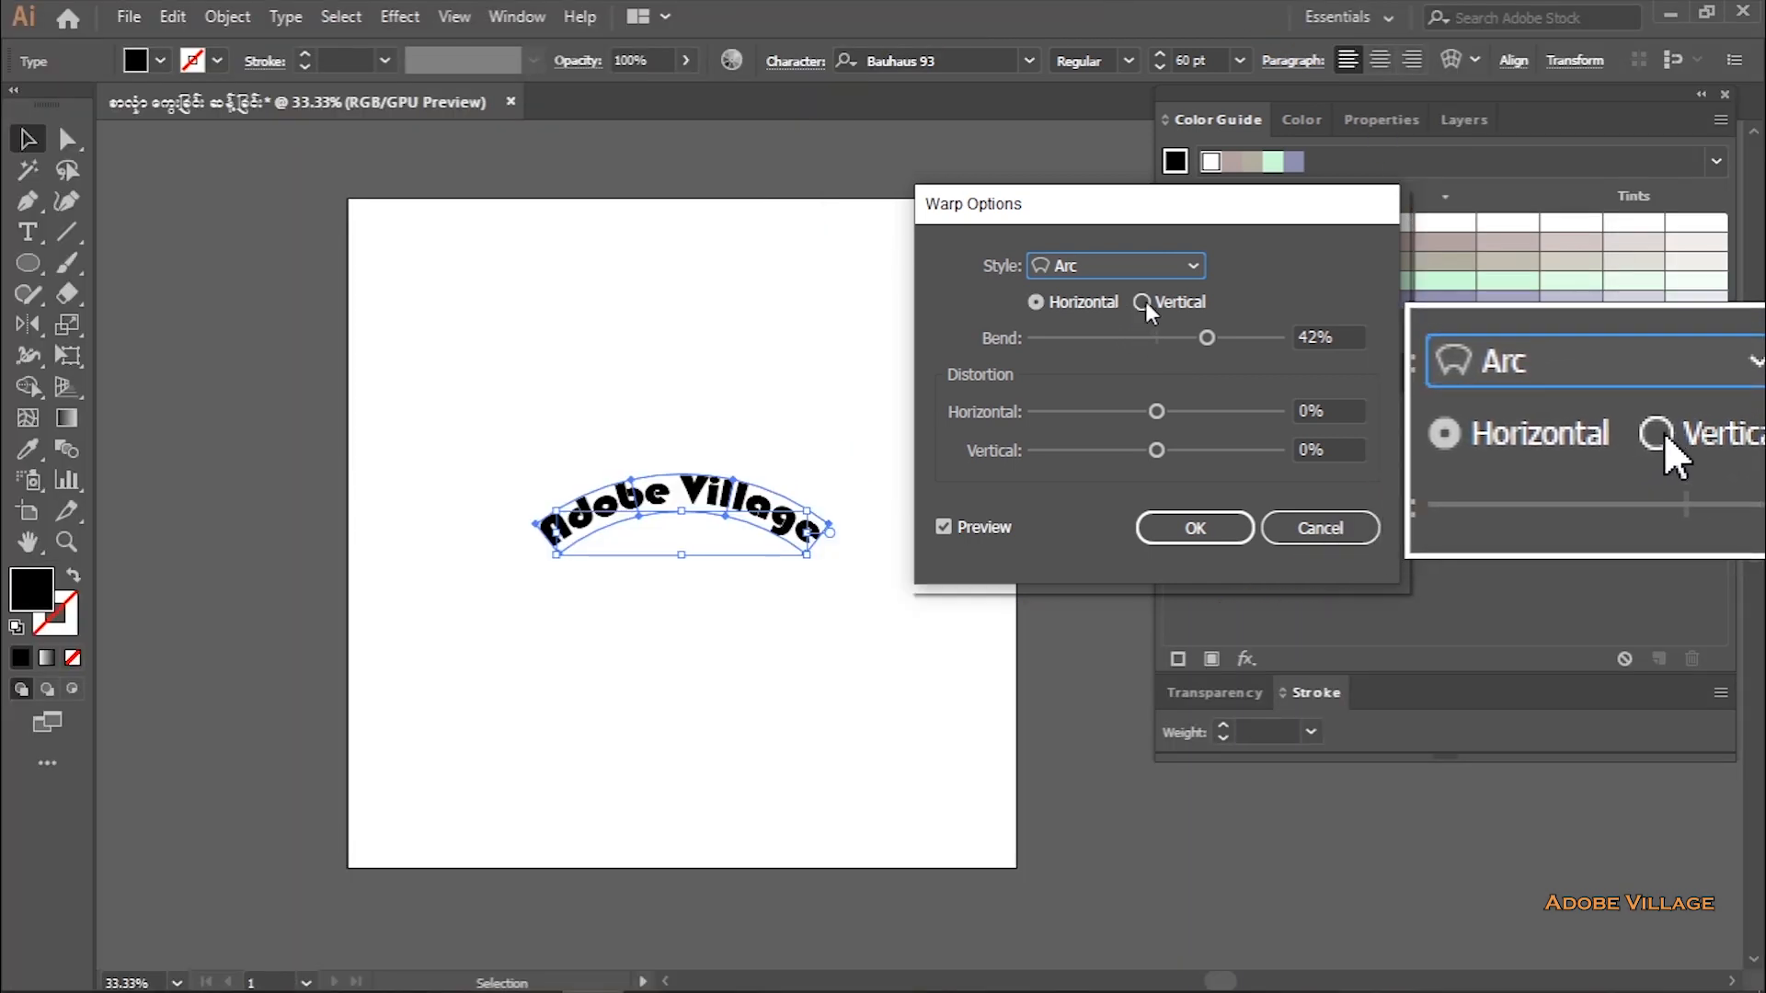
- Try the vertical orientation of the Arc warp, return to horizontal, and try bends of 29% and 39%
left_click(1144, 303)
left_click(1037, 302)
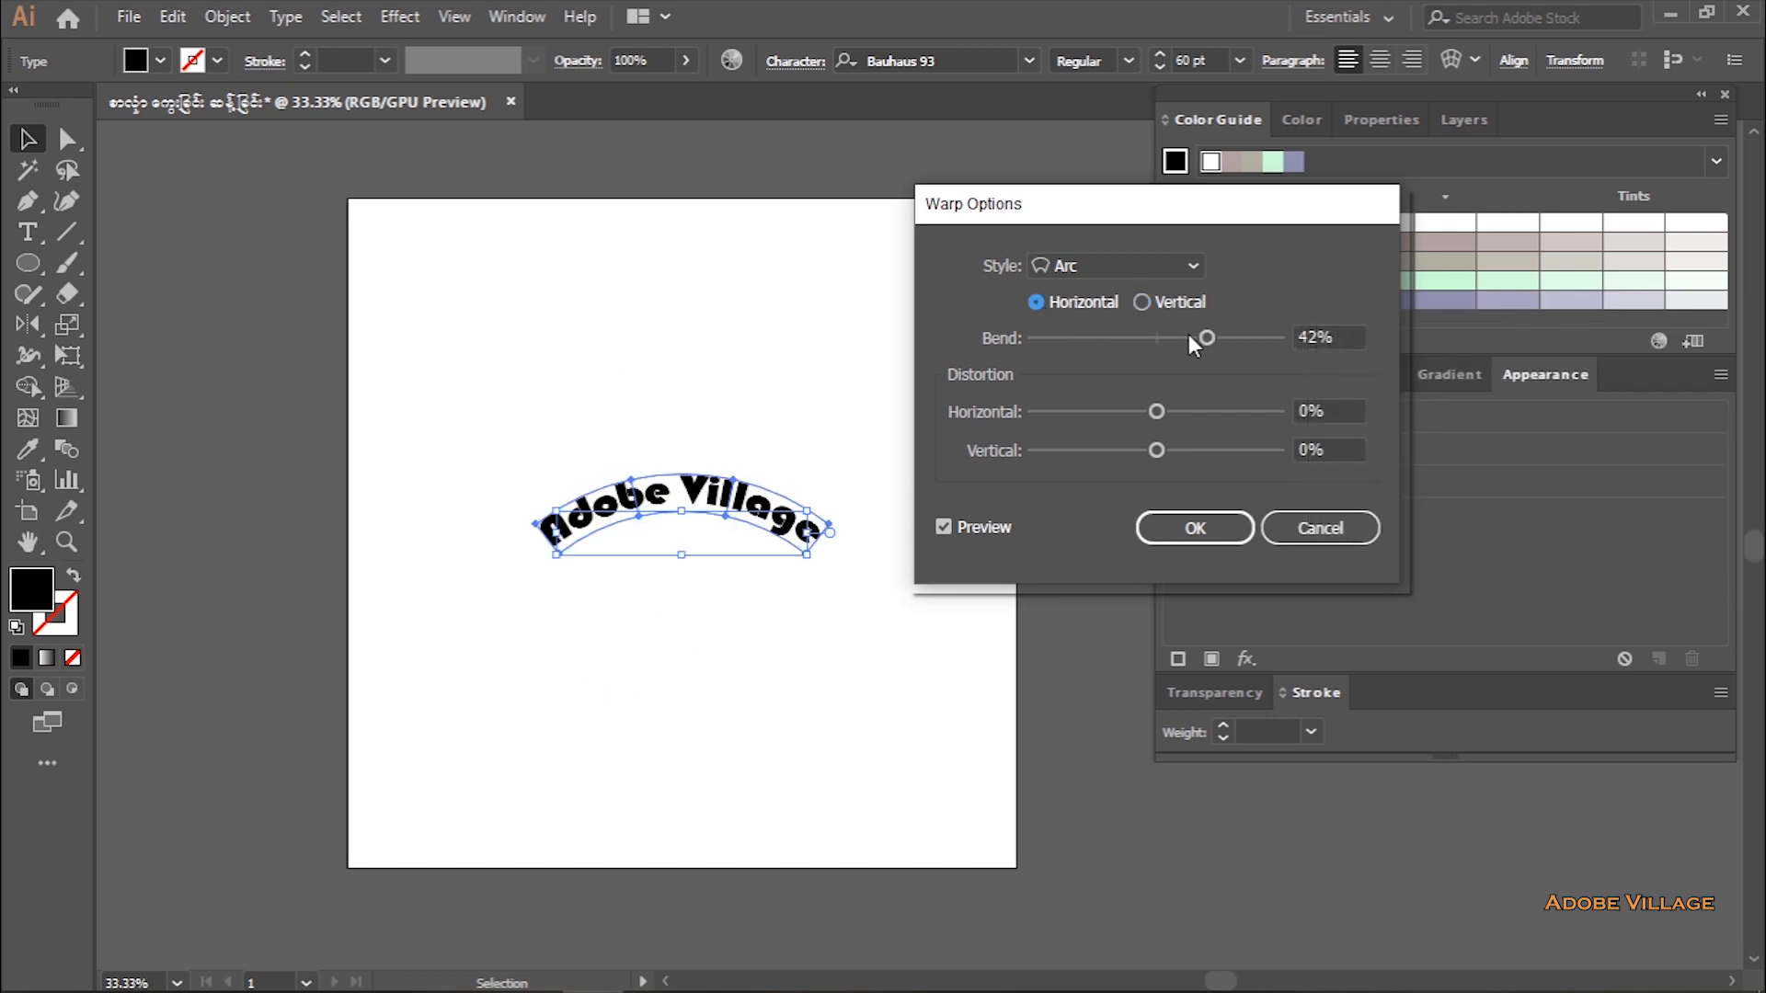
mouse_move(1205, 336)
left_mouse_down()
mouse_move(1103, 339)
mouse_move(1191, 342)
left_mouse_up()
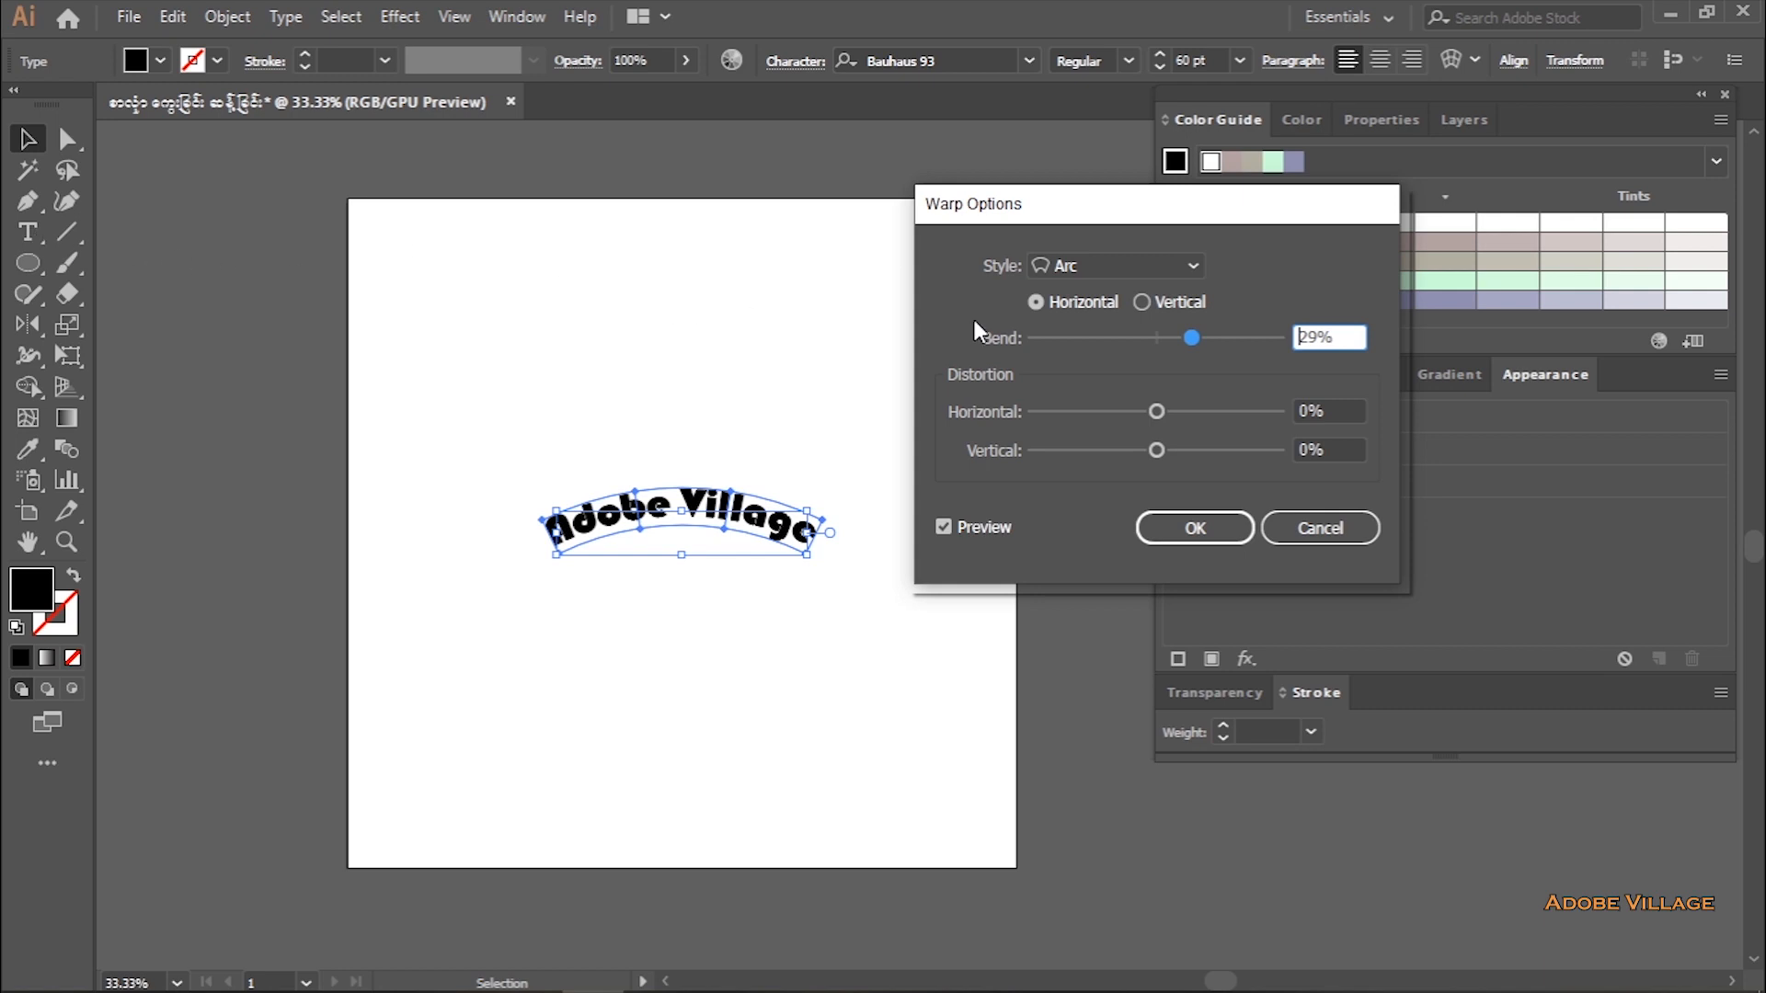
mouse_move(1191, 338)
left_mouse_down()
mouse_move(1142, 337)
mouse_move(1203, 339)
left_mouse_up()
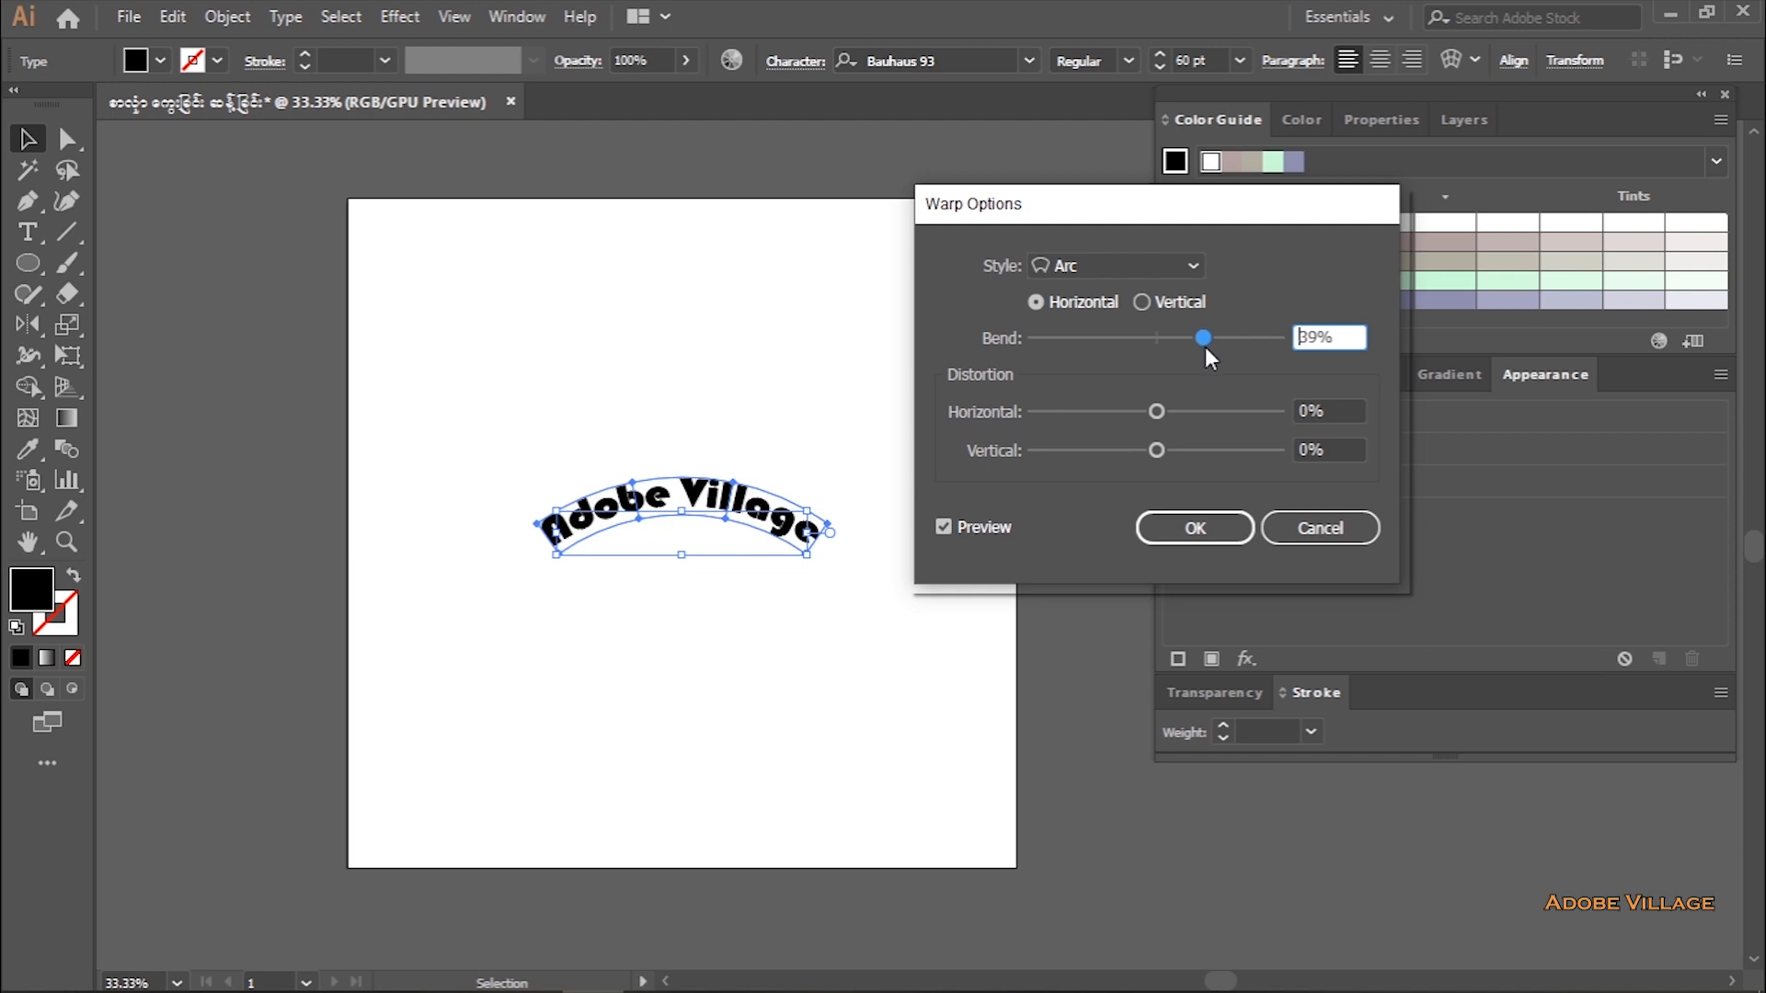
- Try horizontal distortions of -54% and 51% and vertical distortions of -26% and -16% on the Arc warp
left_click_drag(1159, 411, 1088, 411)
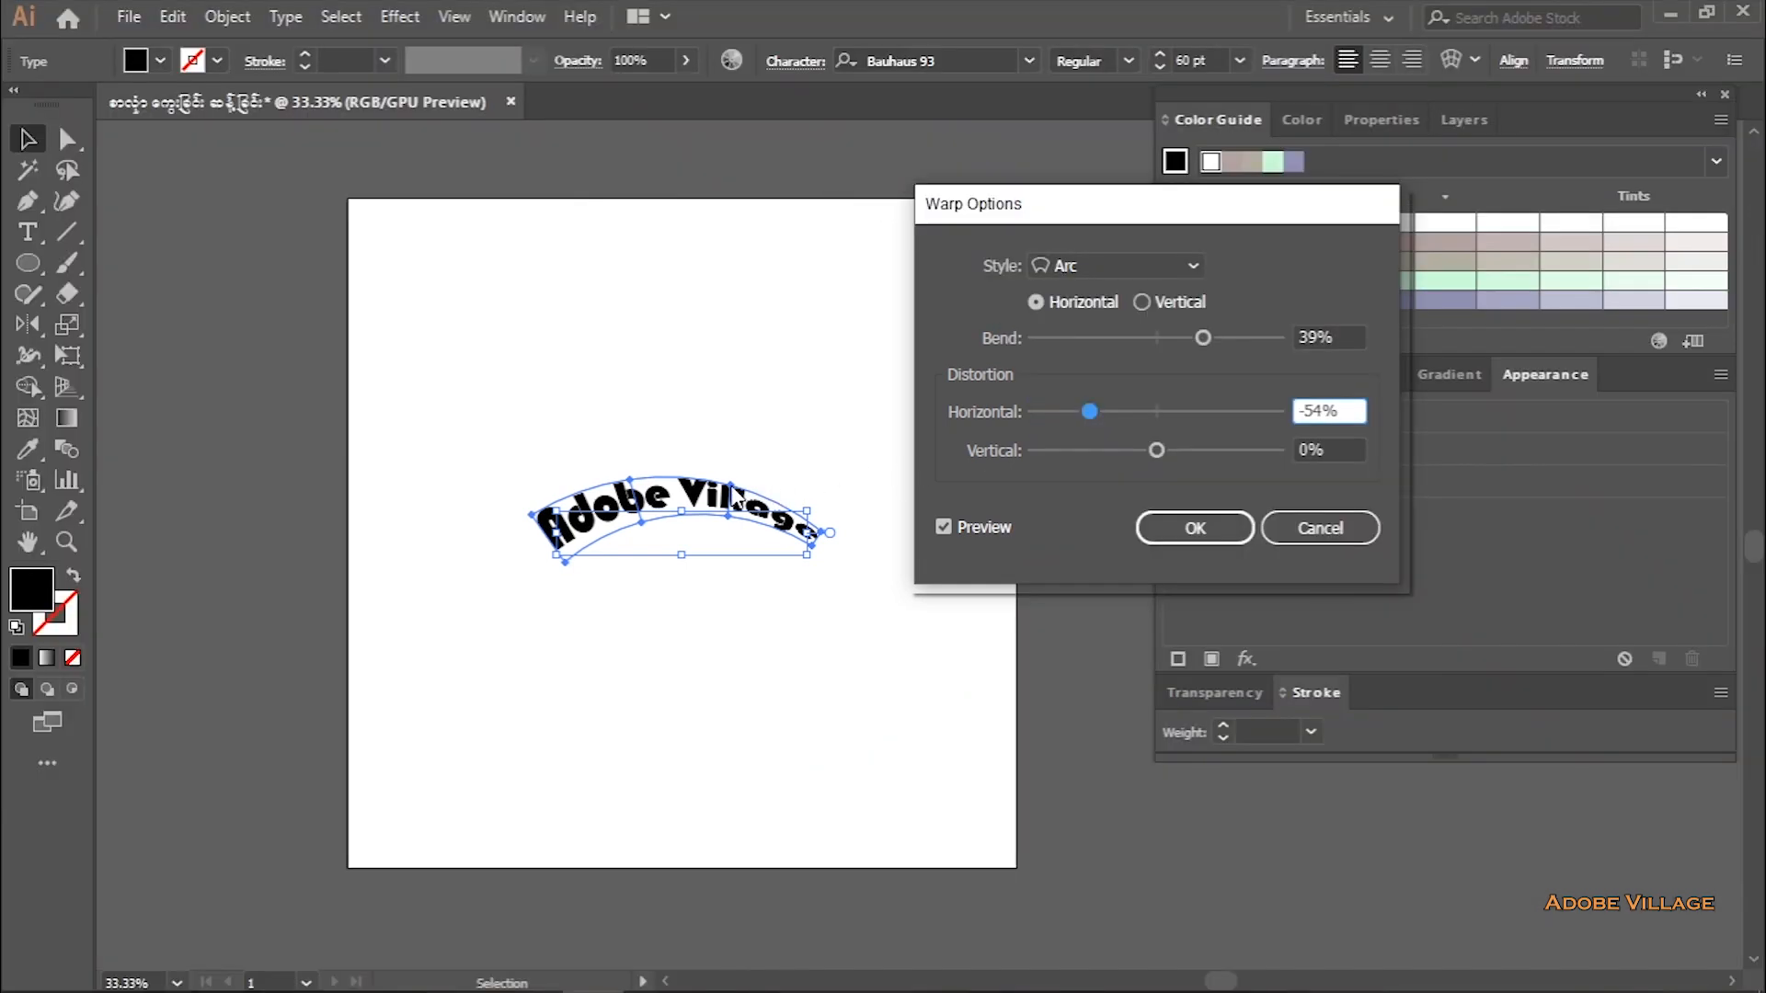
left_click_drag(1088, 411, 1218, 416)
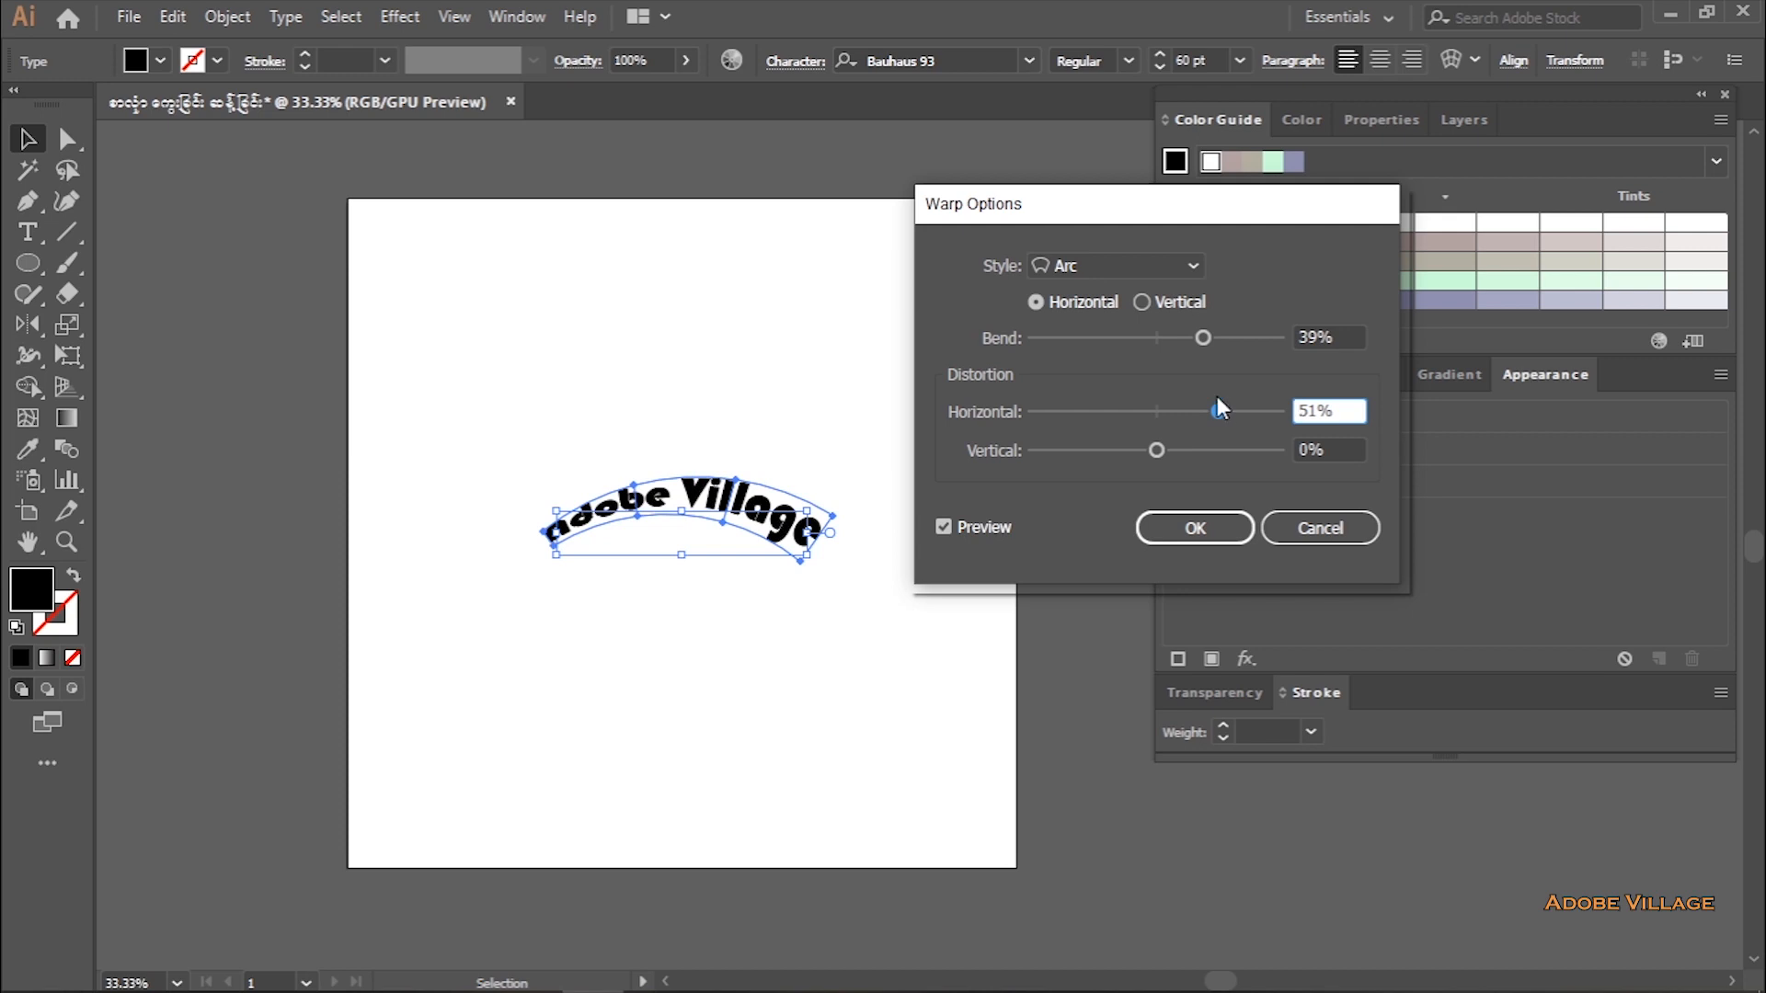
mouse_move(1156, 451)
left_mouse_down()
mouse_move(1202, 452)
mouse_move(1124, 455)
left_mouse_up()
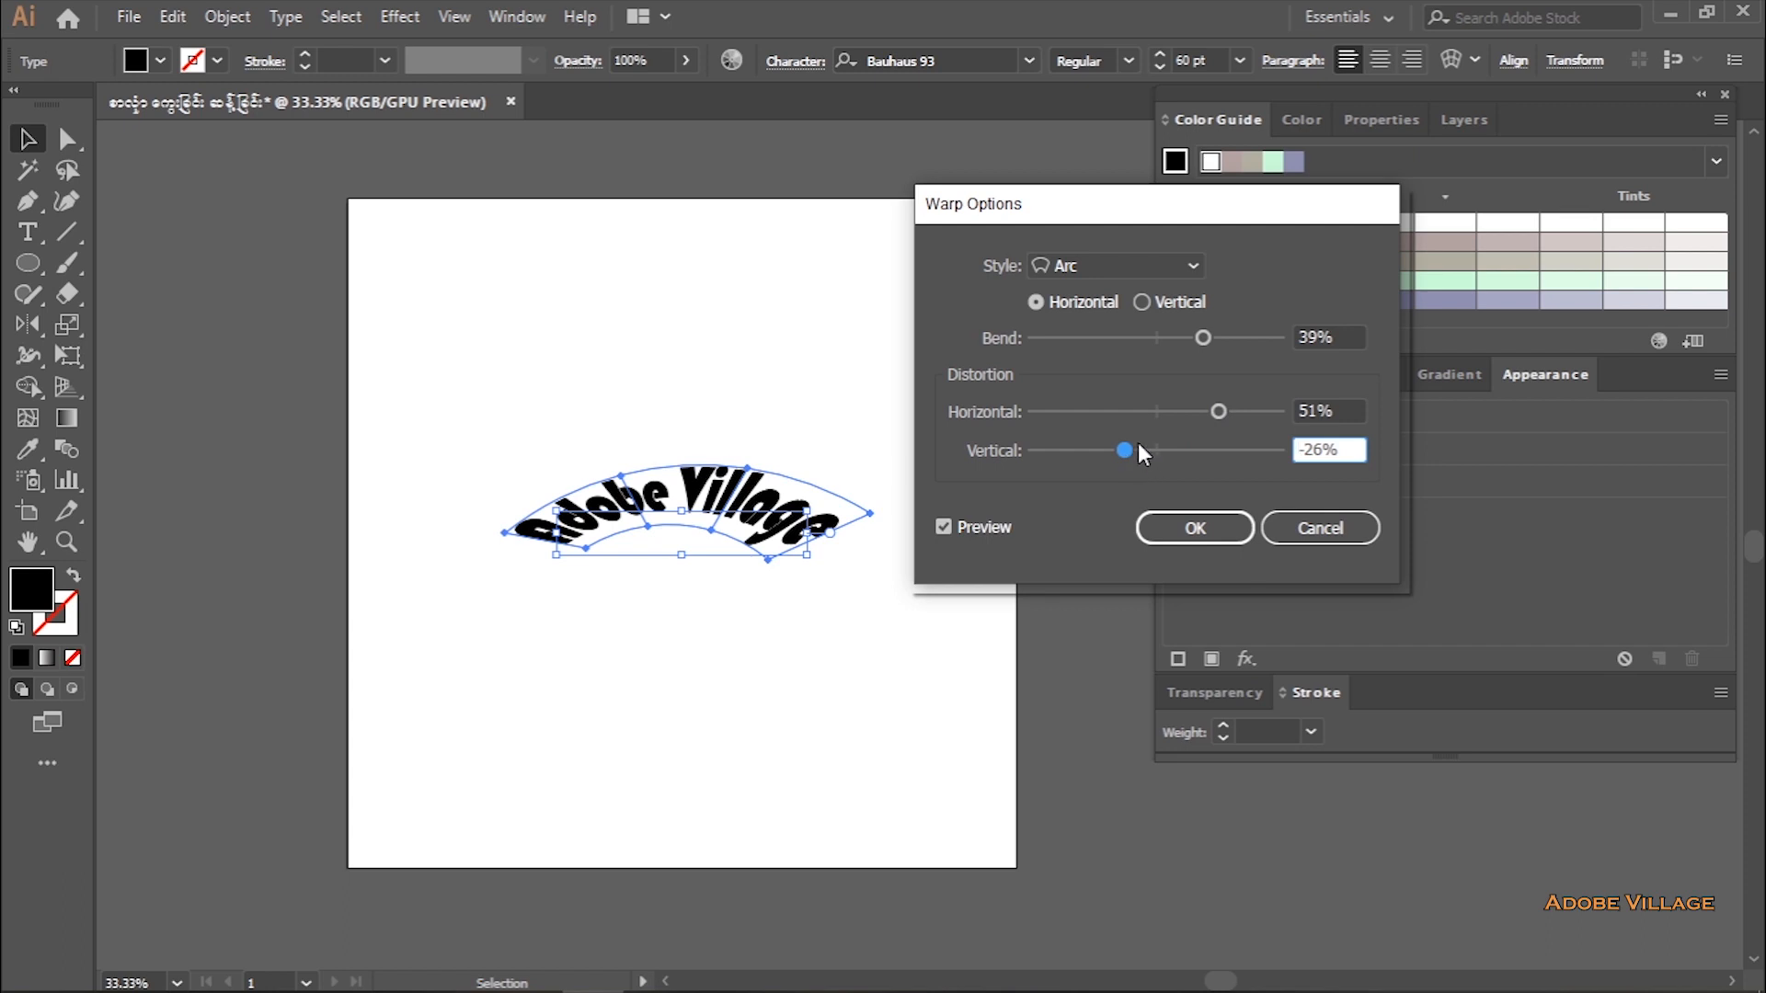
left_click(1138, 444)
- Reset the vertical and horizontal distortion to 0%, set the Arc bend to 63%, and apply the warp
left_click_drag(1351, 450, 1294, 450)
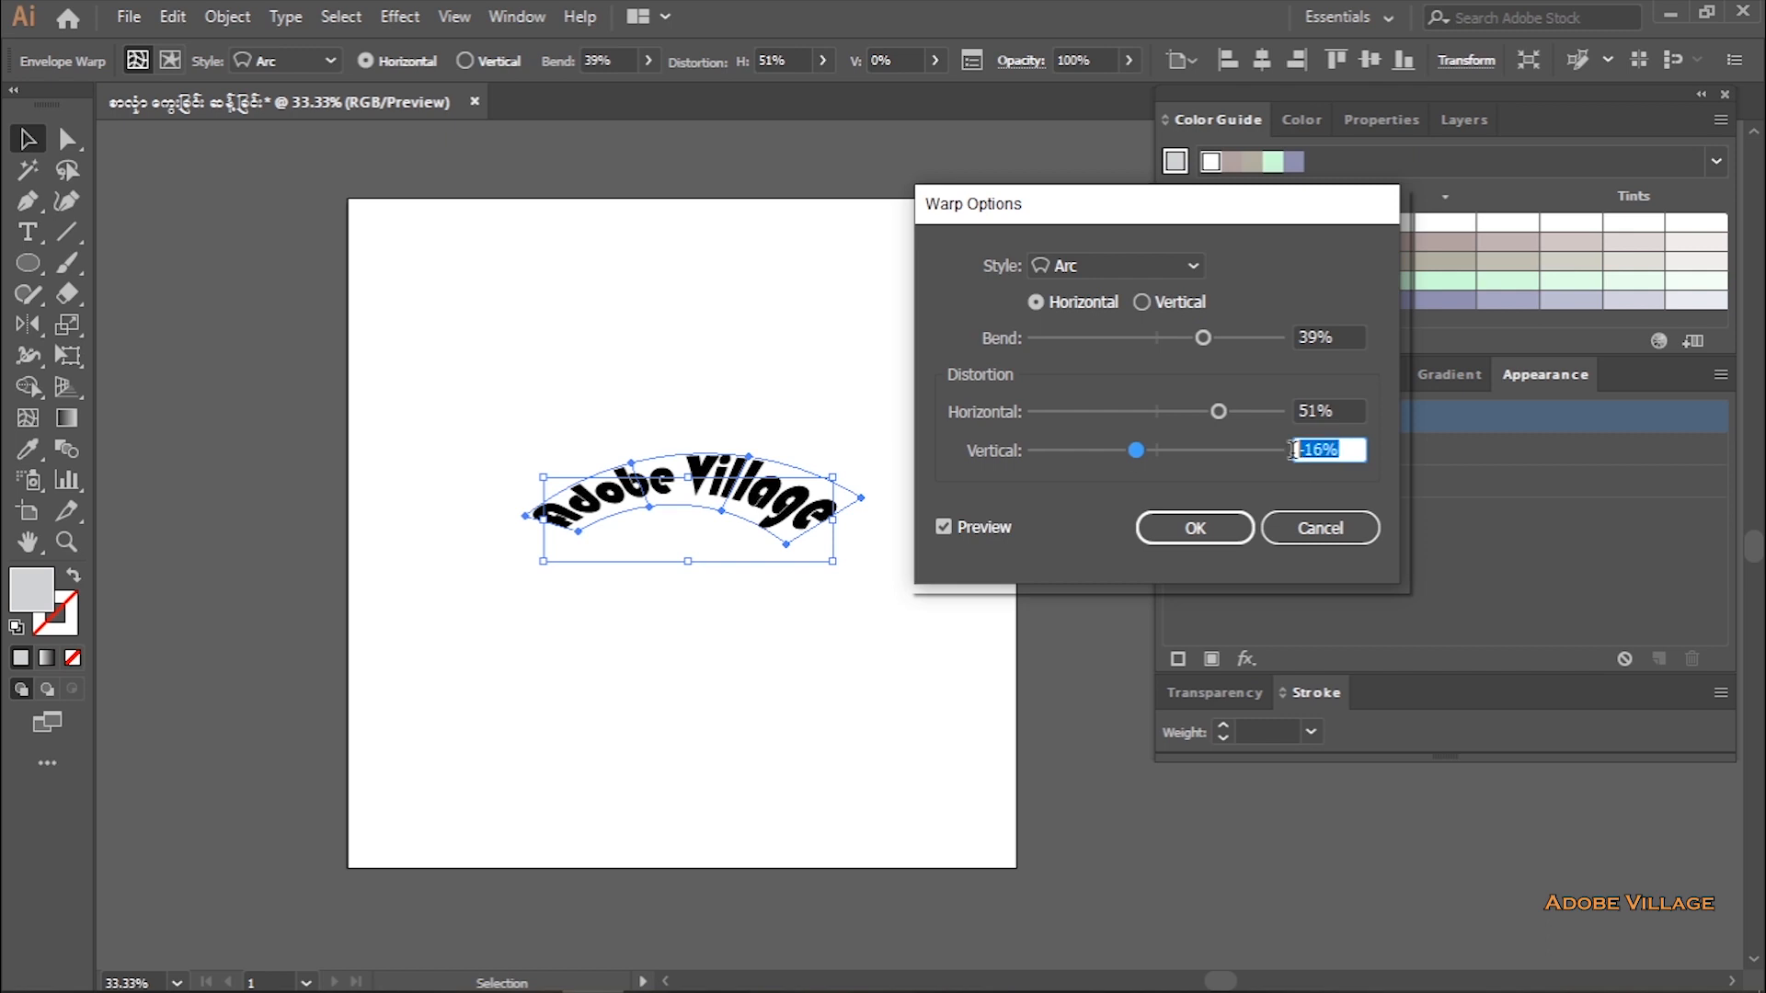
type("0")
left_click_drag(1353, 410, 1297, 405)
type("0")
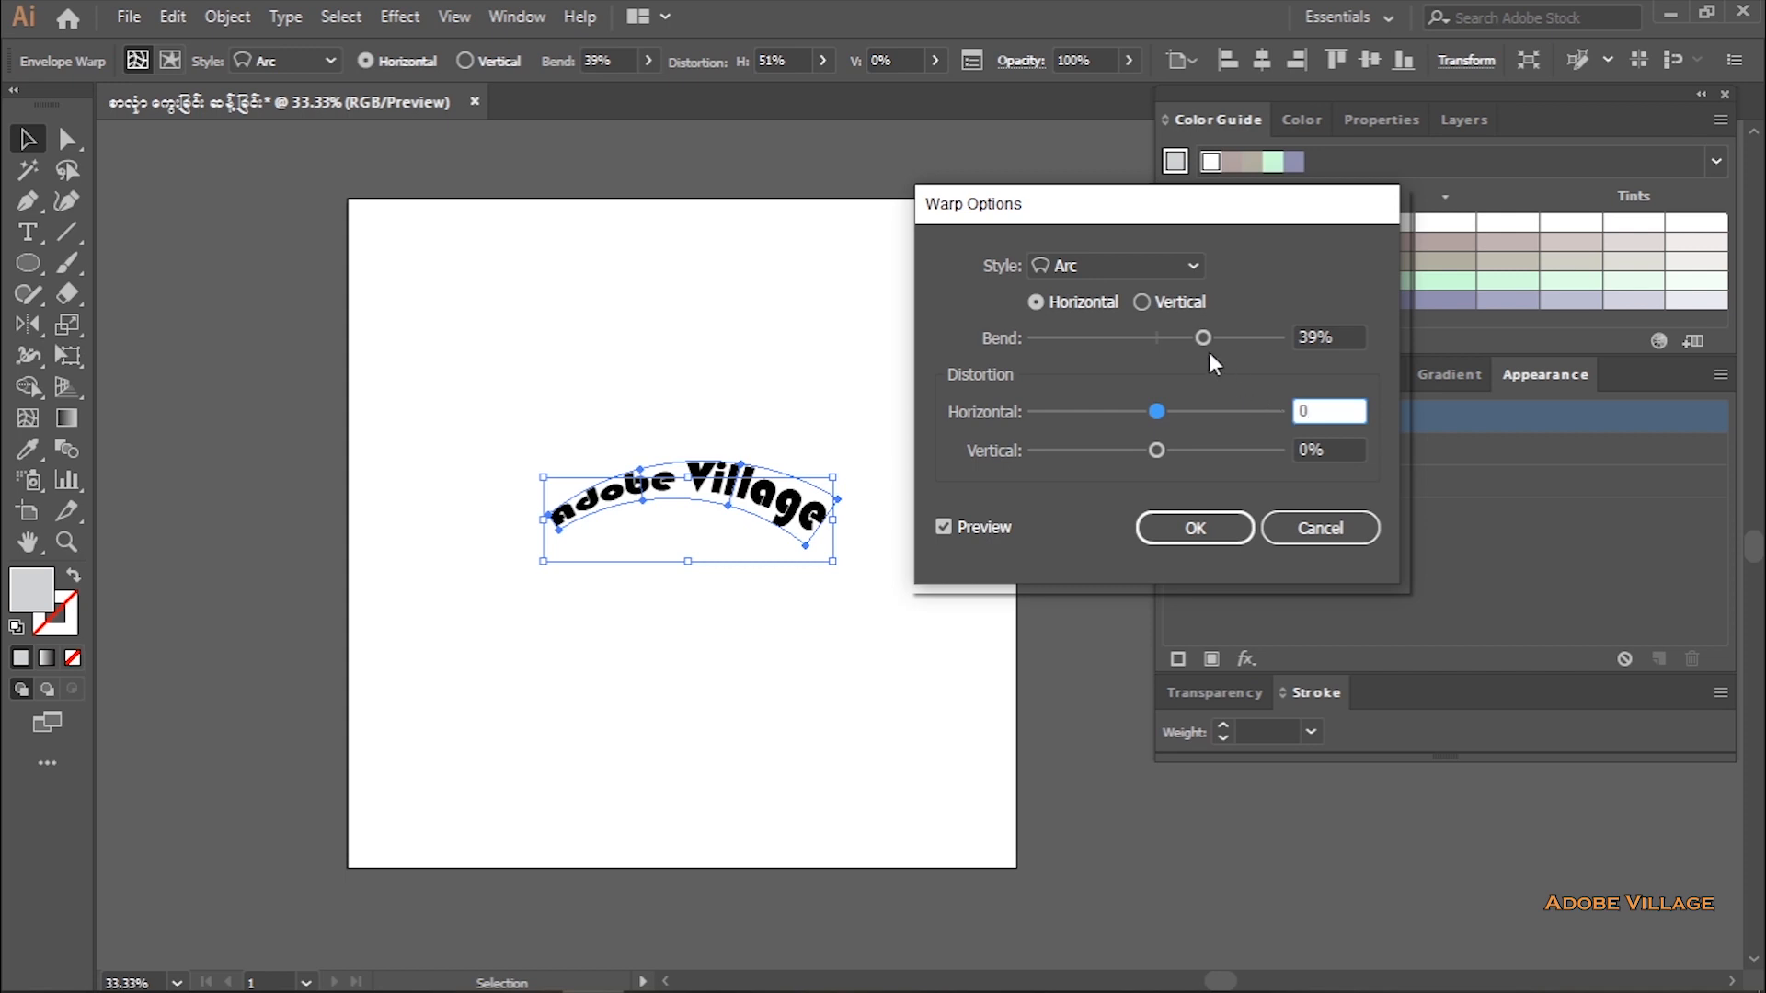
left_click_drag(1205, 340, 1235, 341)
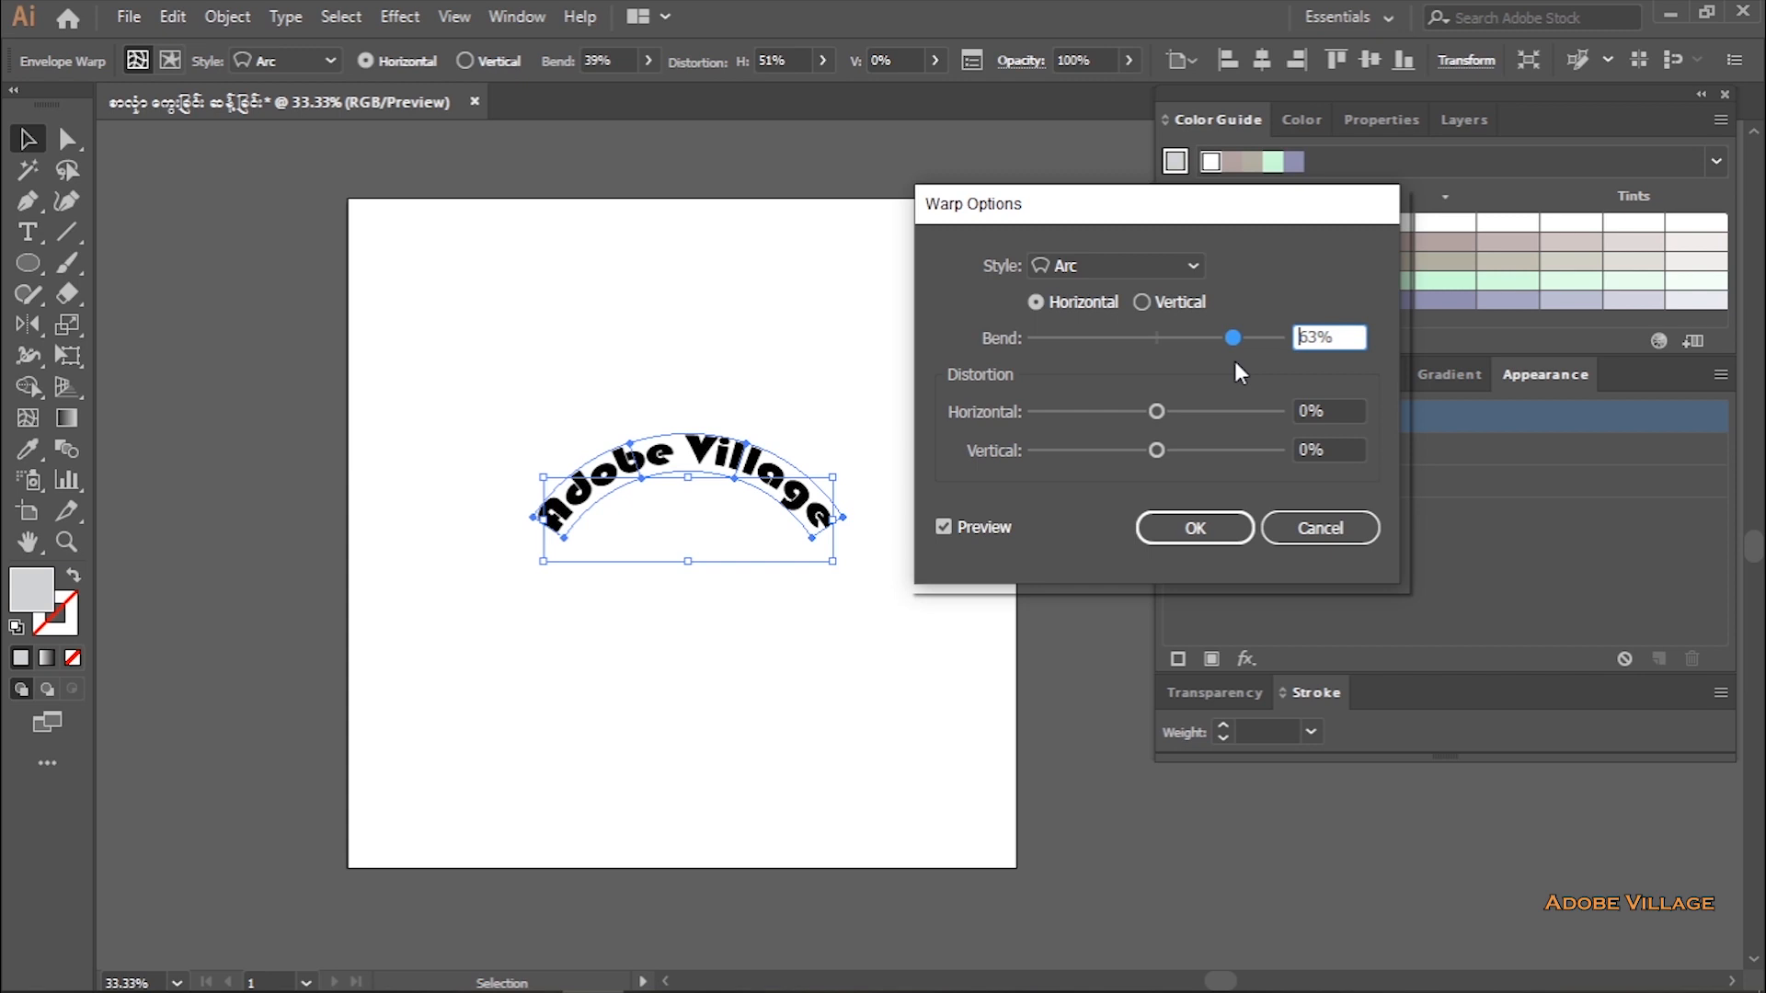
left_click(1202, 528)
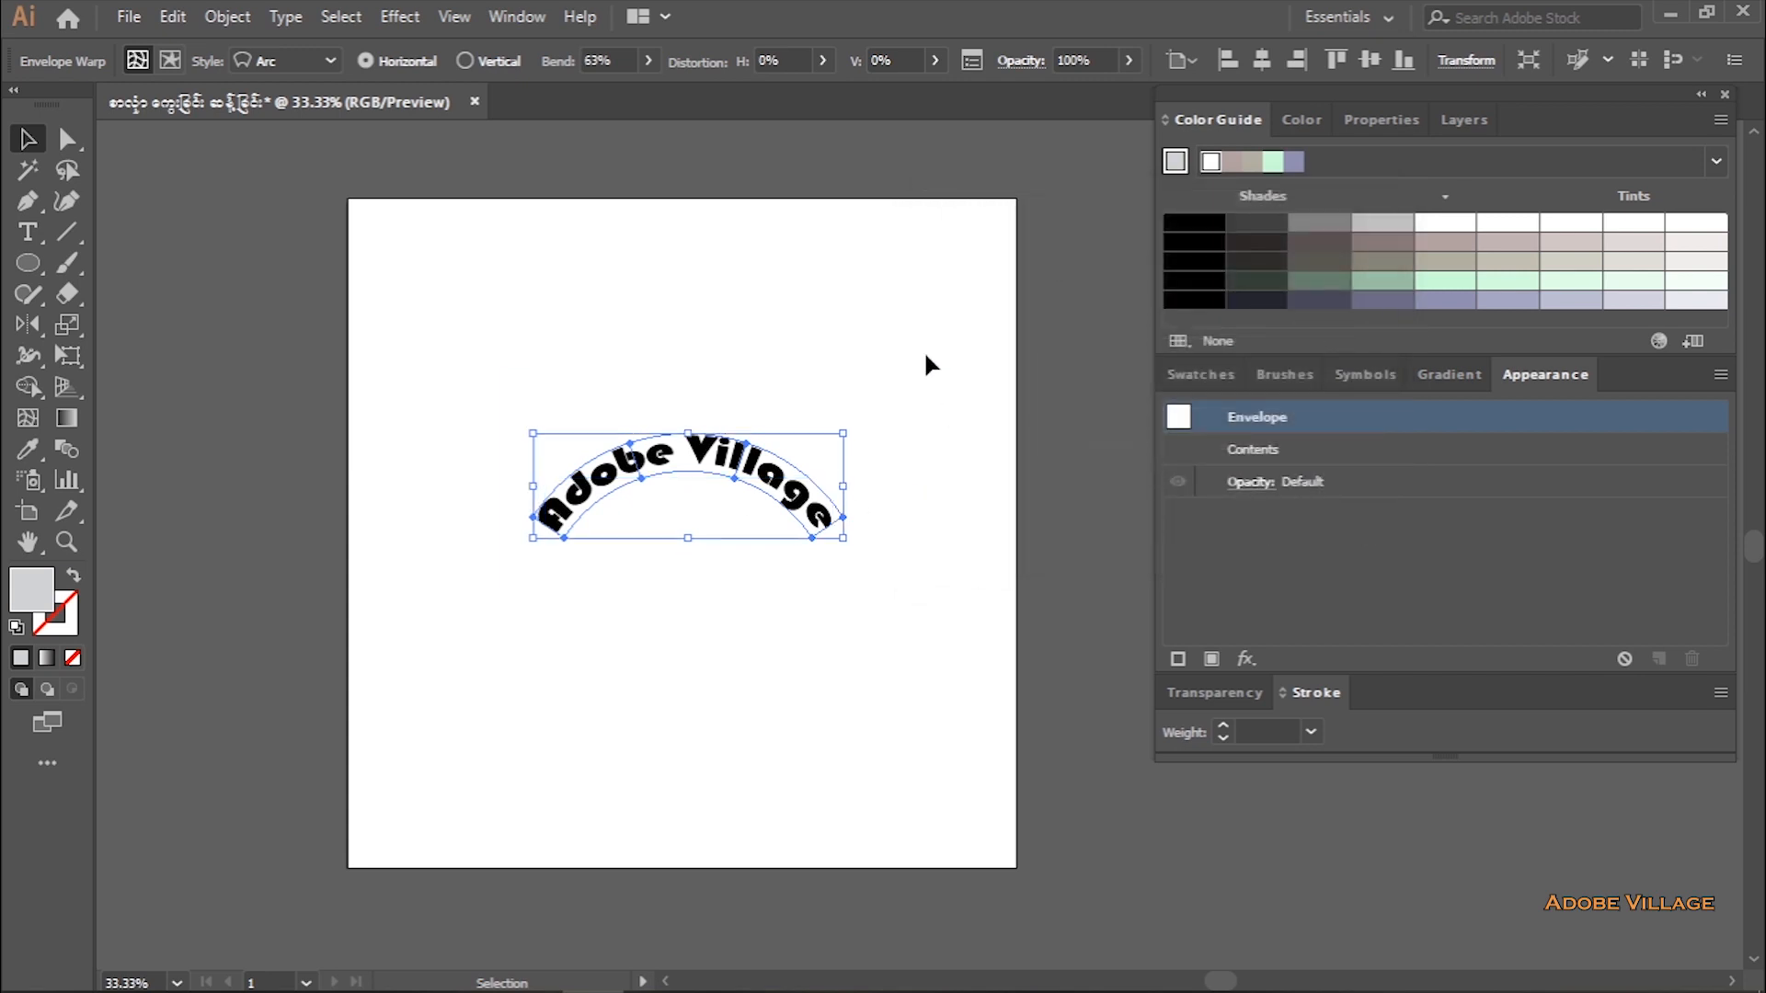
scroll(941, 350, "up", 1)
scroll(940, 350, "down", 1)
key("alt")
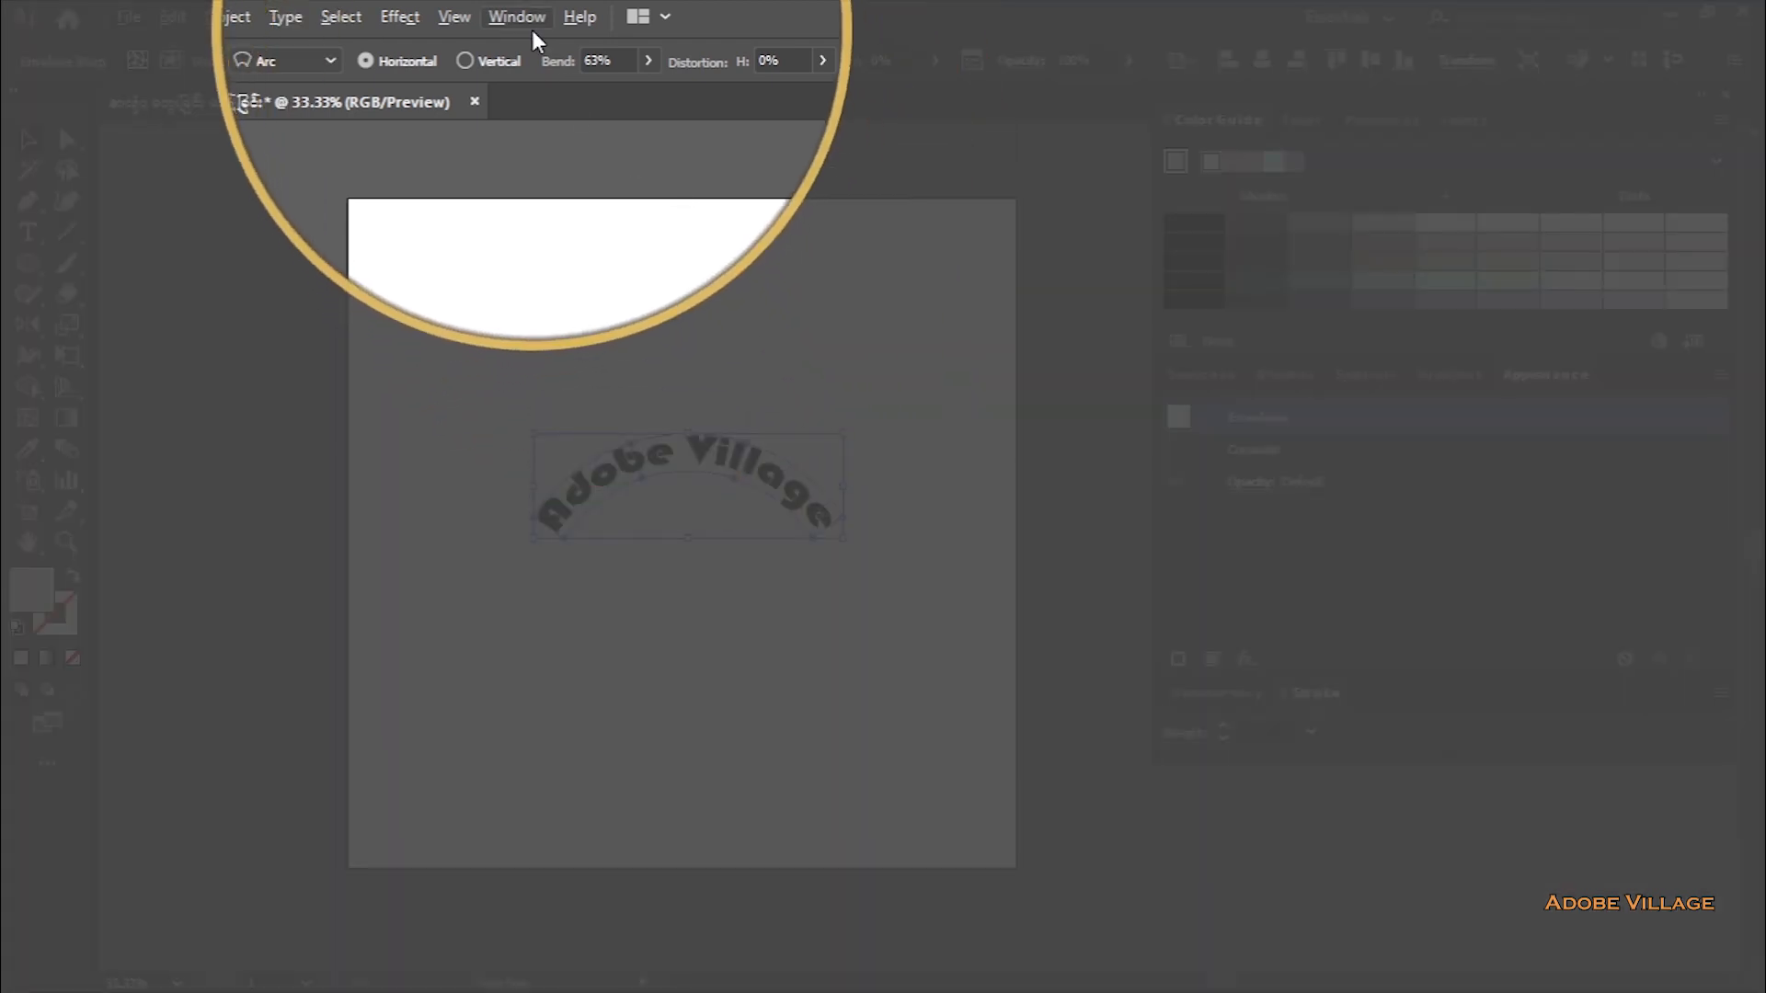
left_click(517, 17)
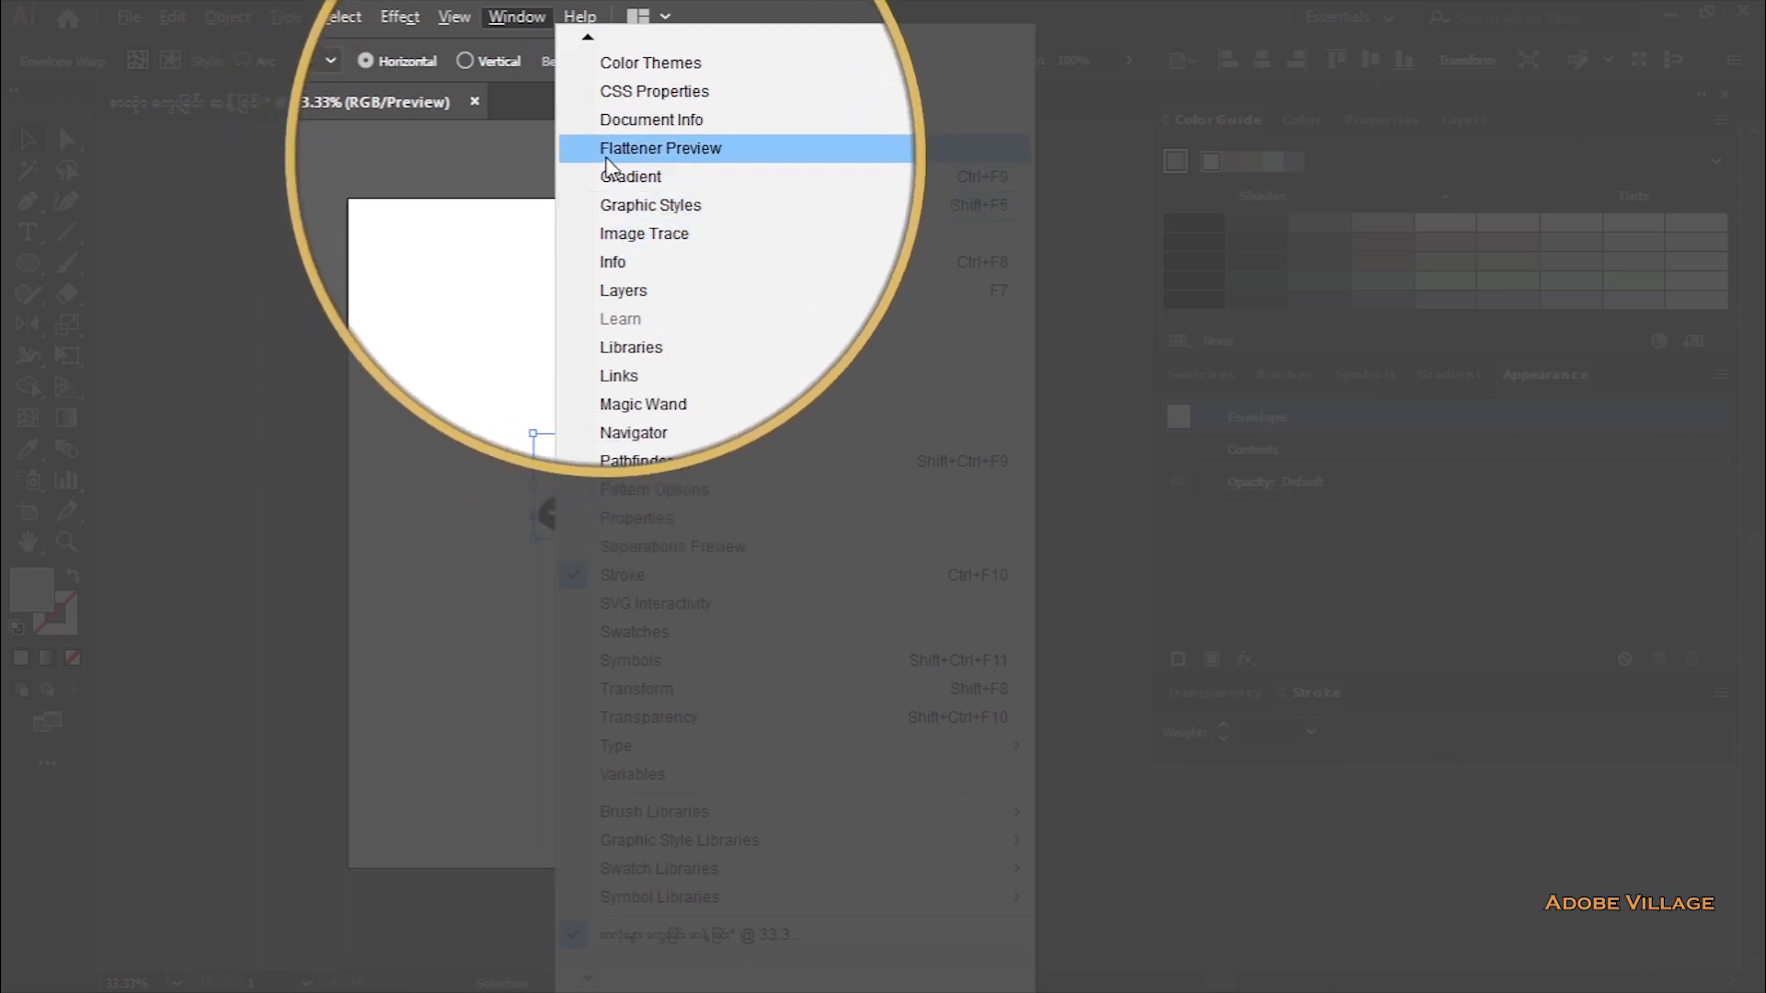
mouse_move(587, 42)
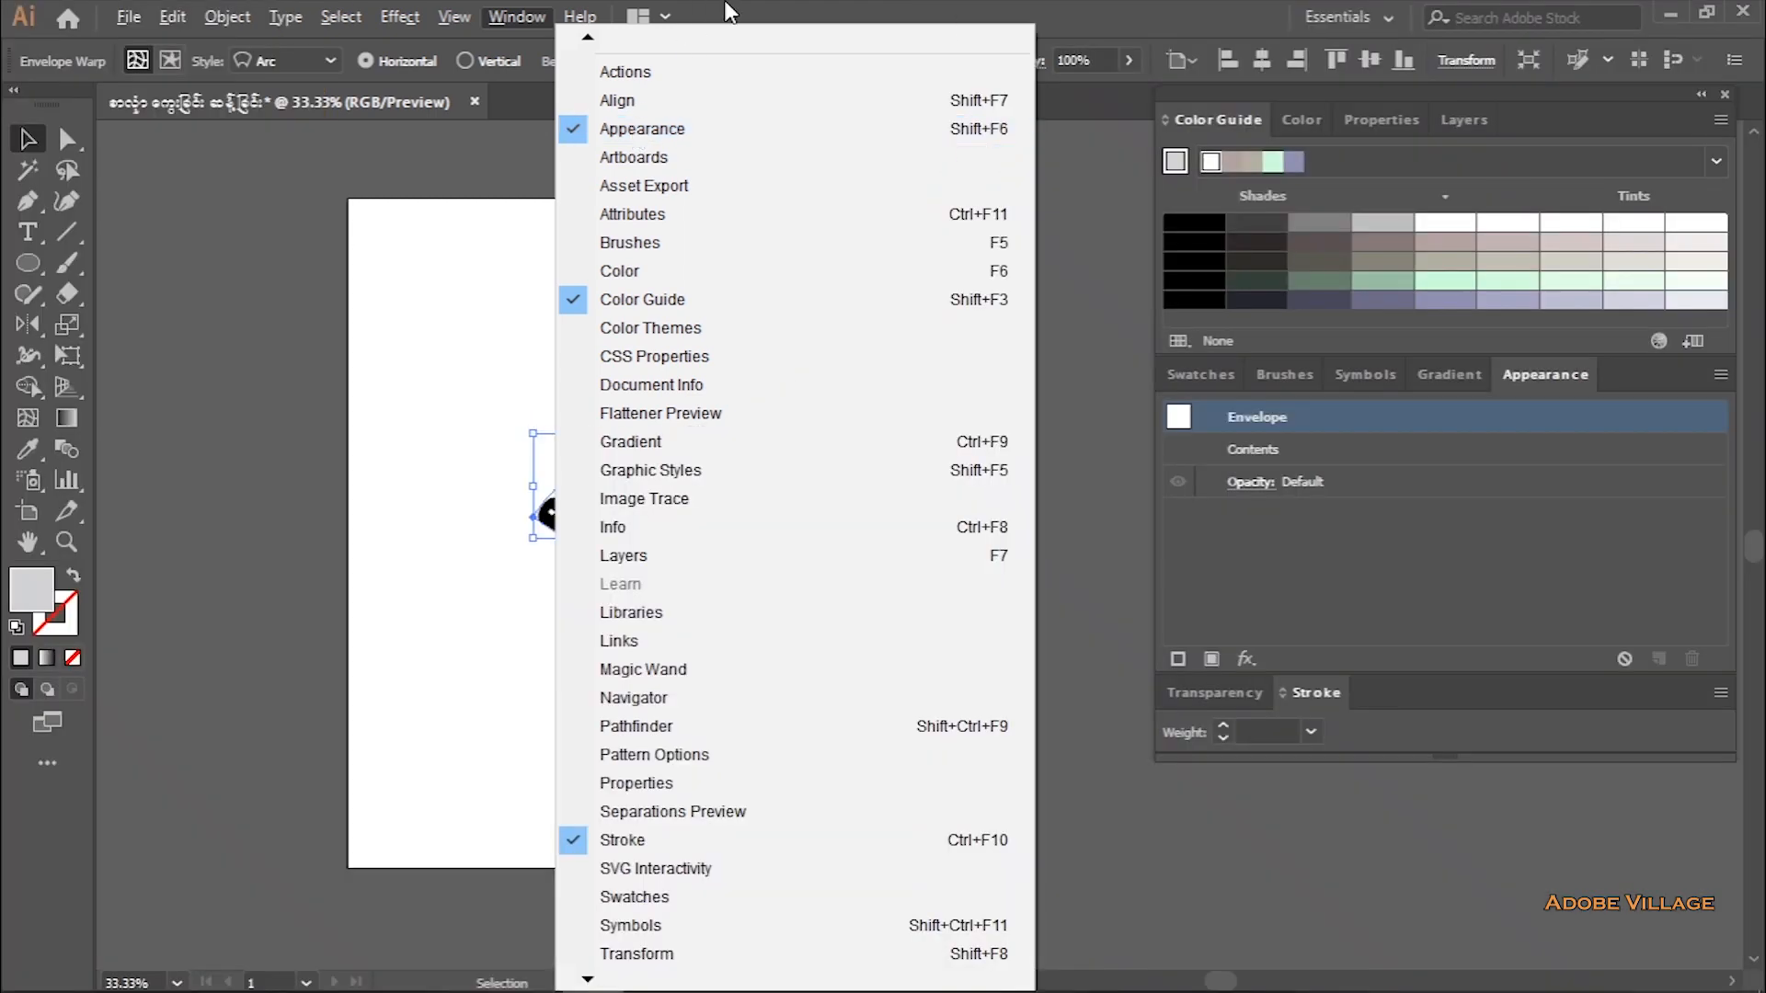
left_click(739, 5)
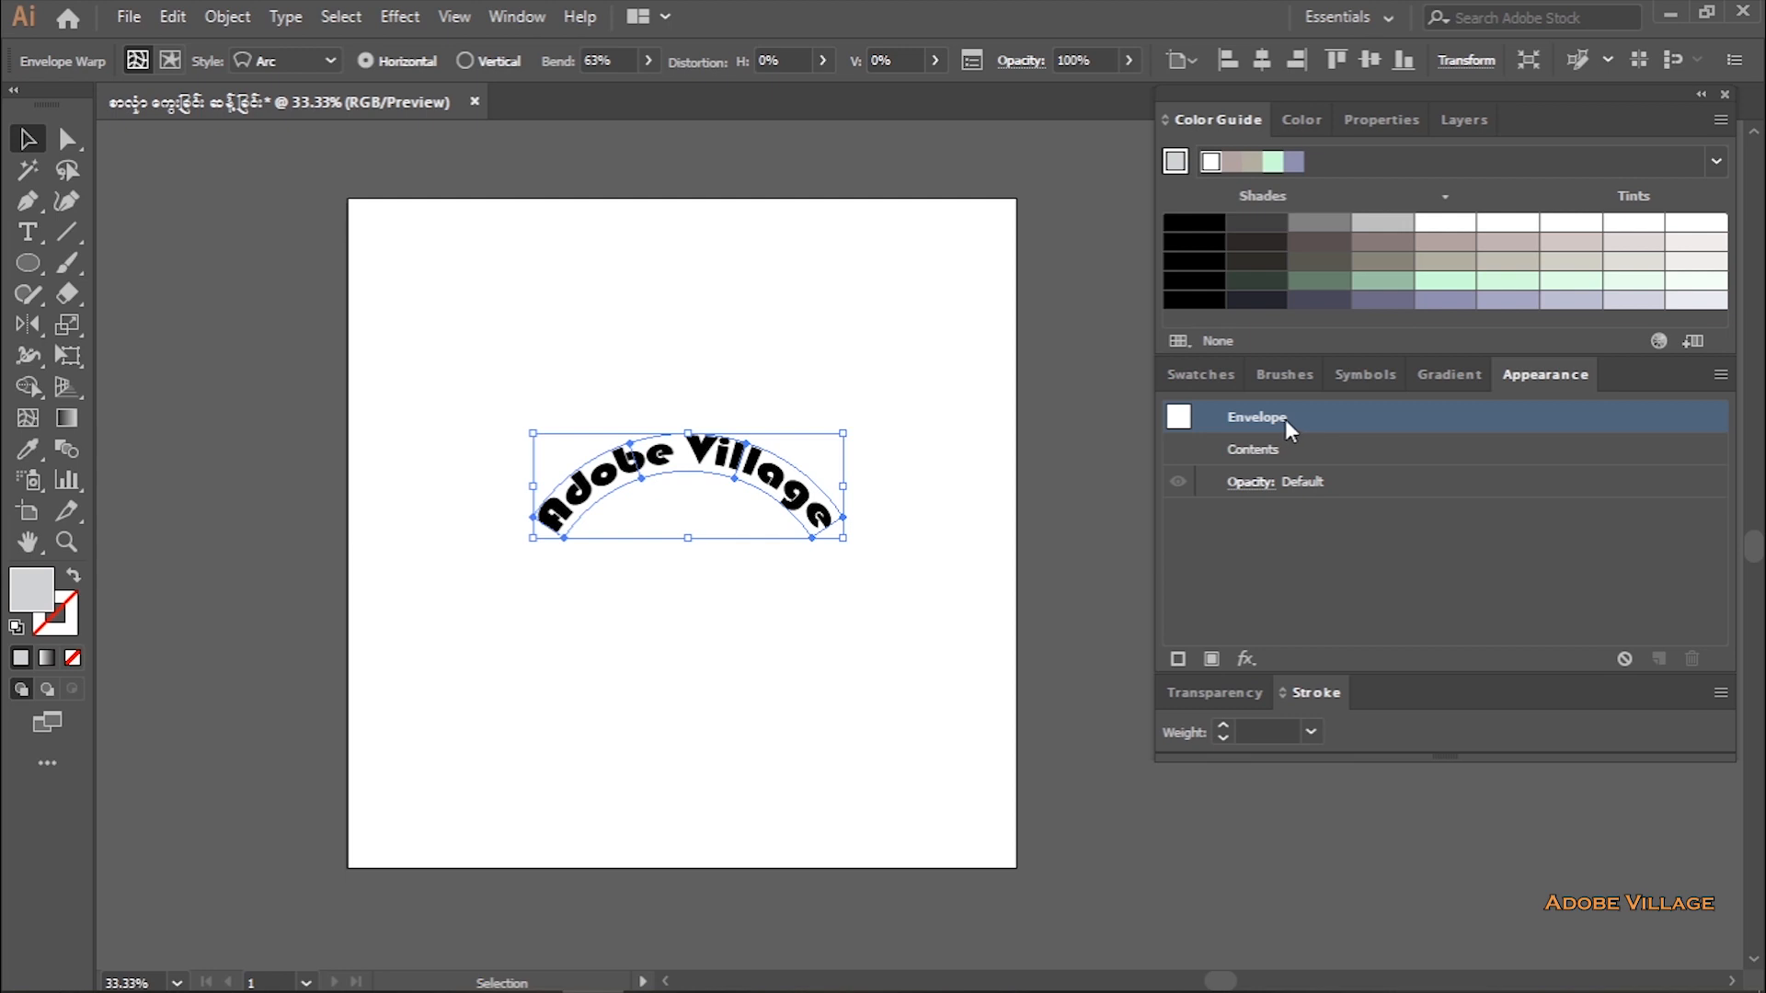
- Edit the contents of the arched envelope and replace the V of "Village" with F, trying A and D first
double_click(737, 471)
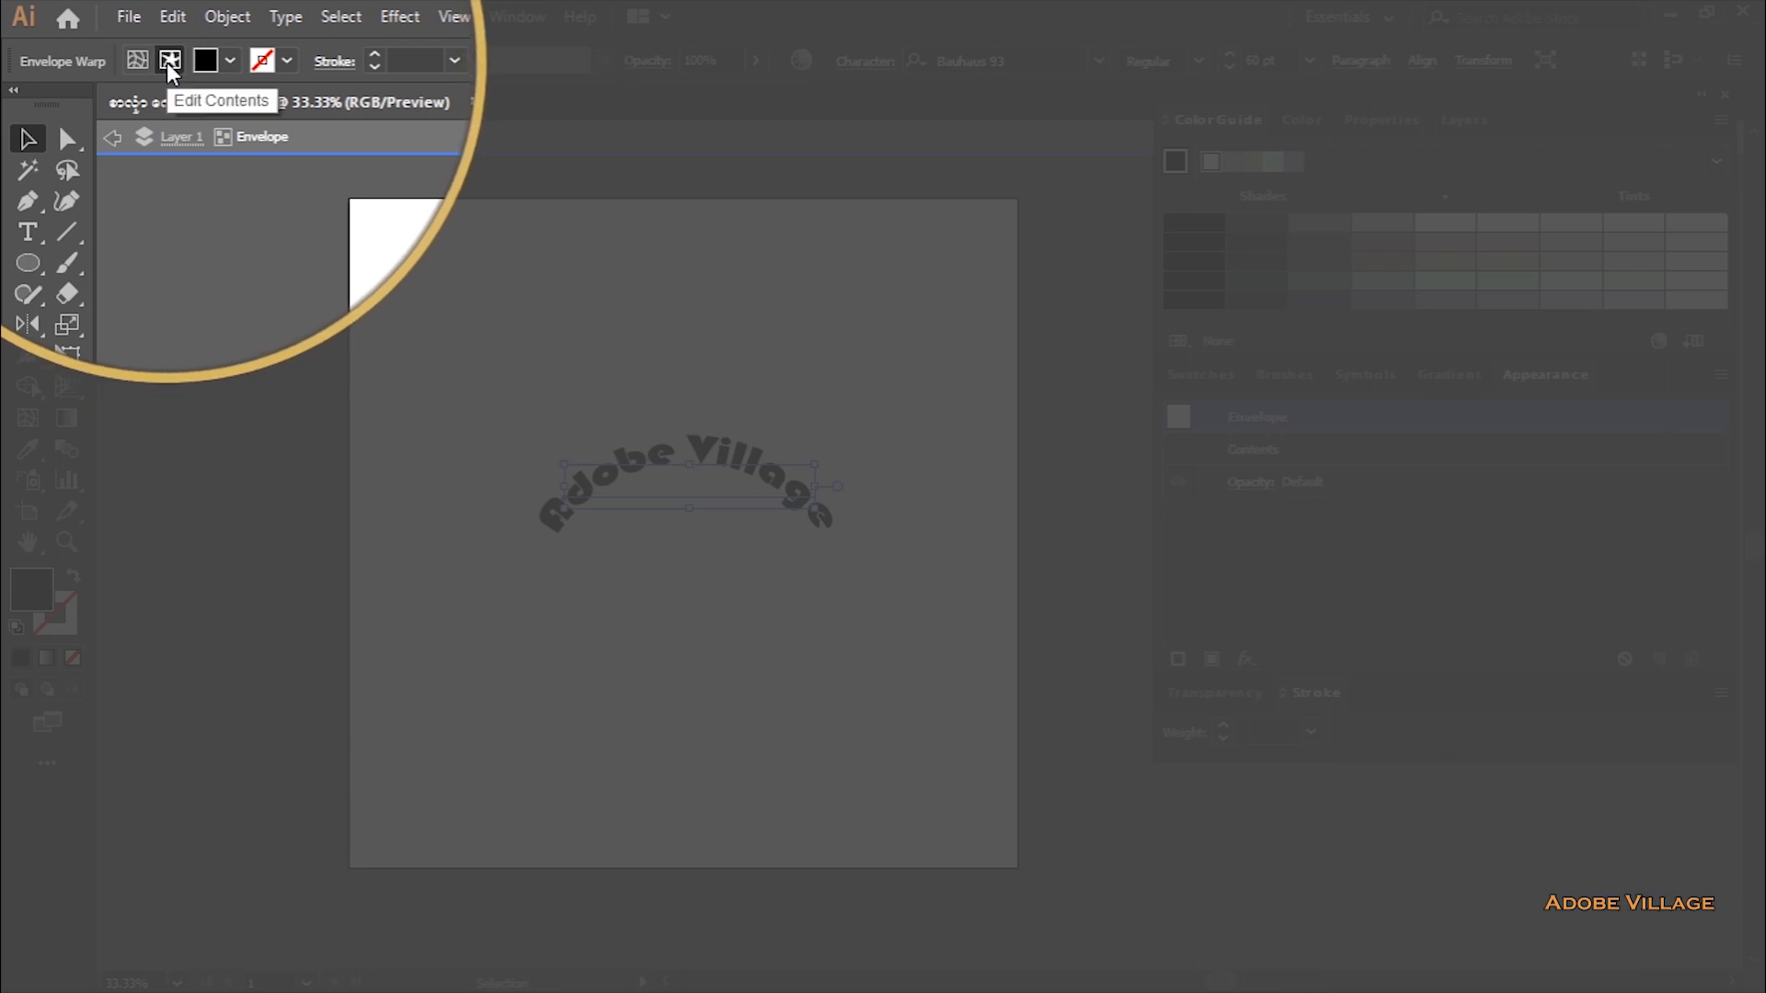
left_click(170, 61)
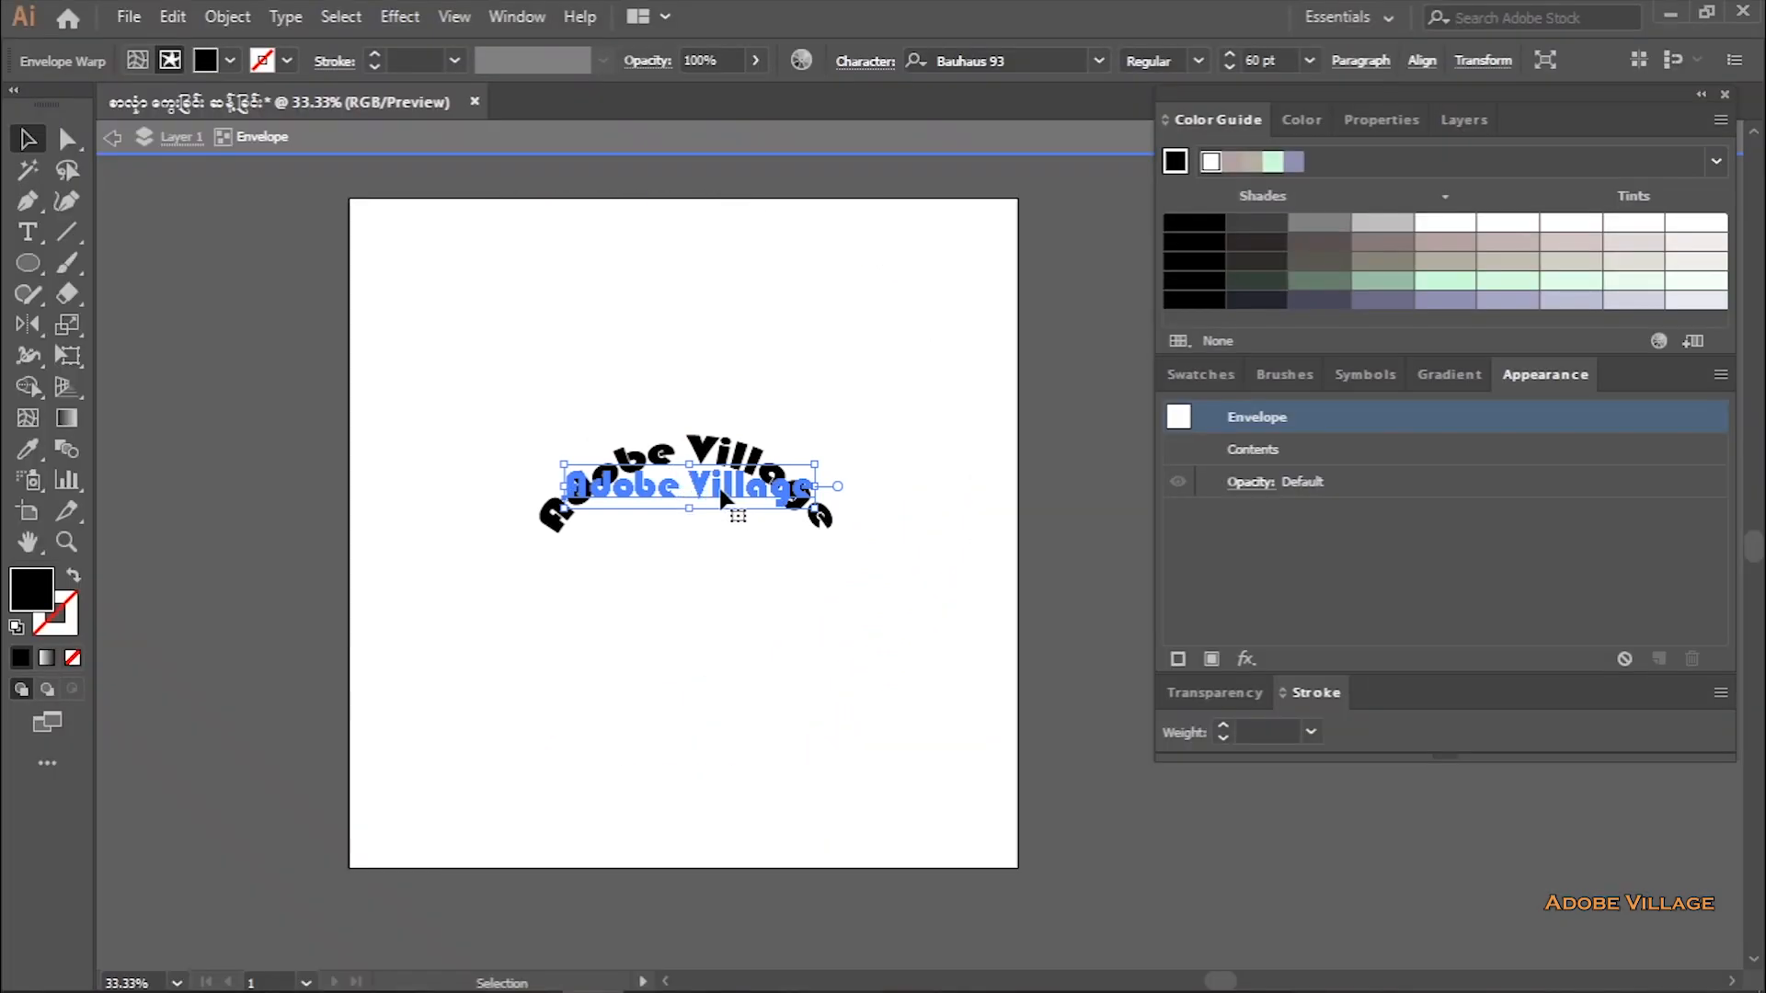
double_click(715, 484)
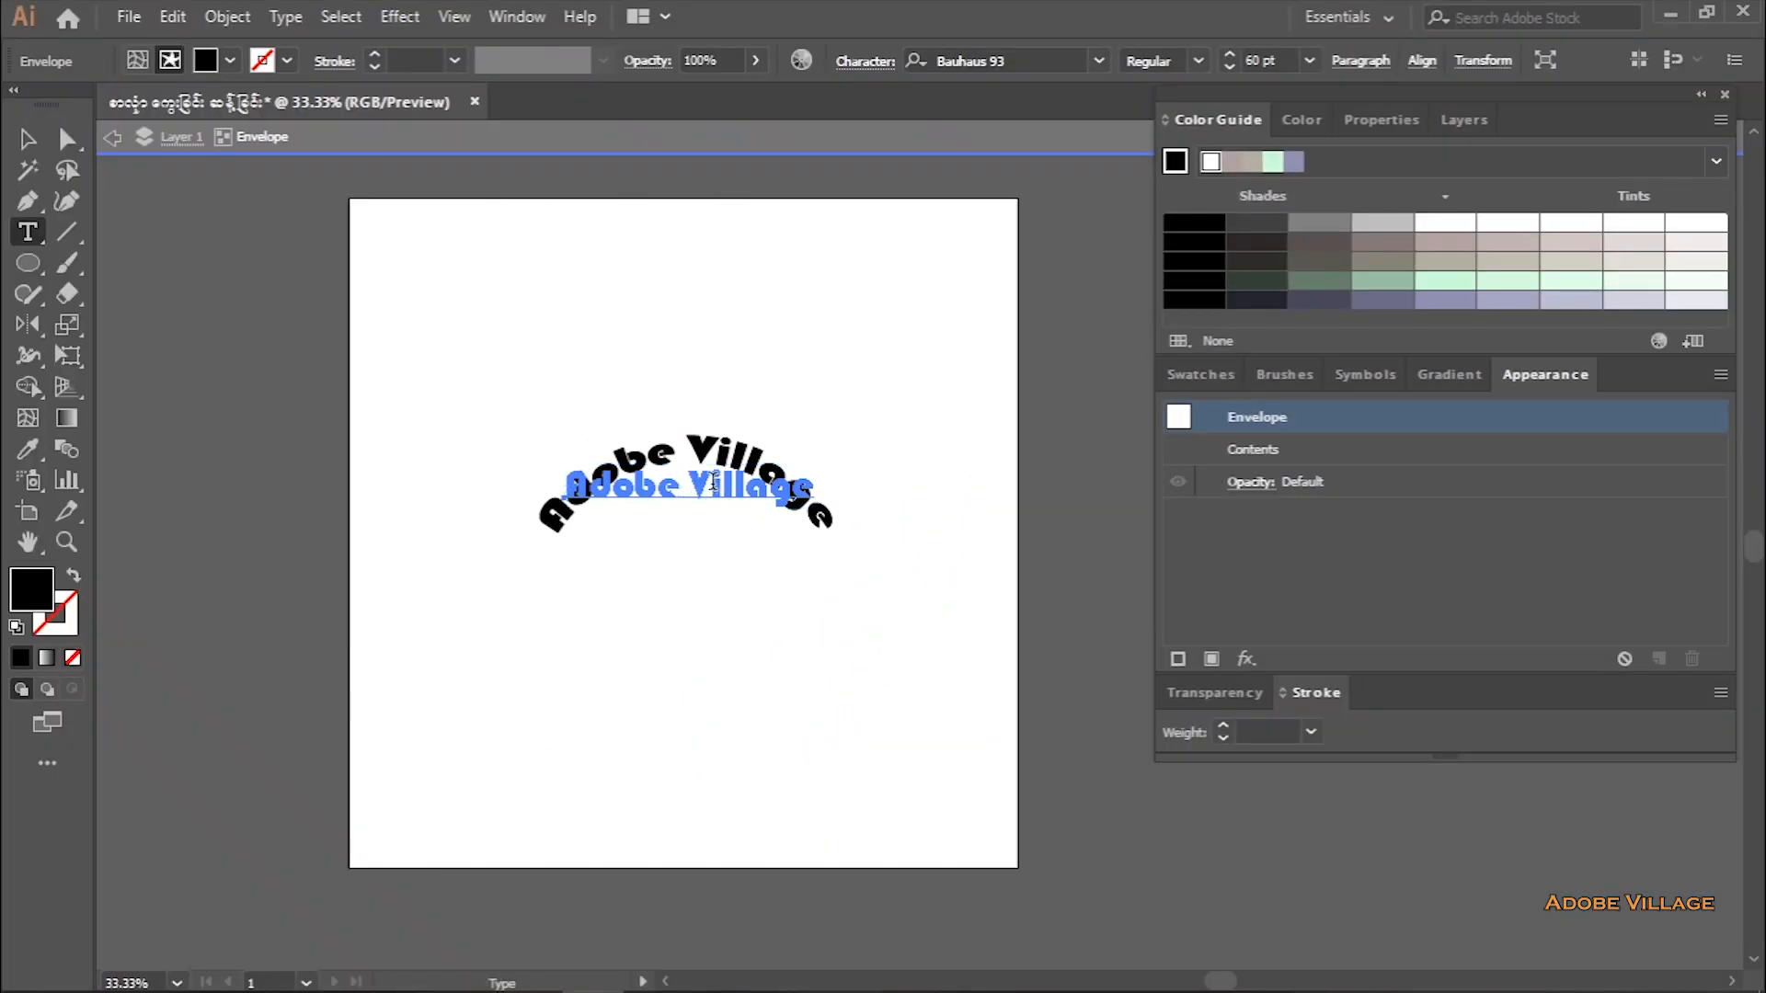
left_click(714, 480)
key("BackSpace")
type("A")
key("BackSpace")
type("D")
key("BackSpace")
type("F")
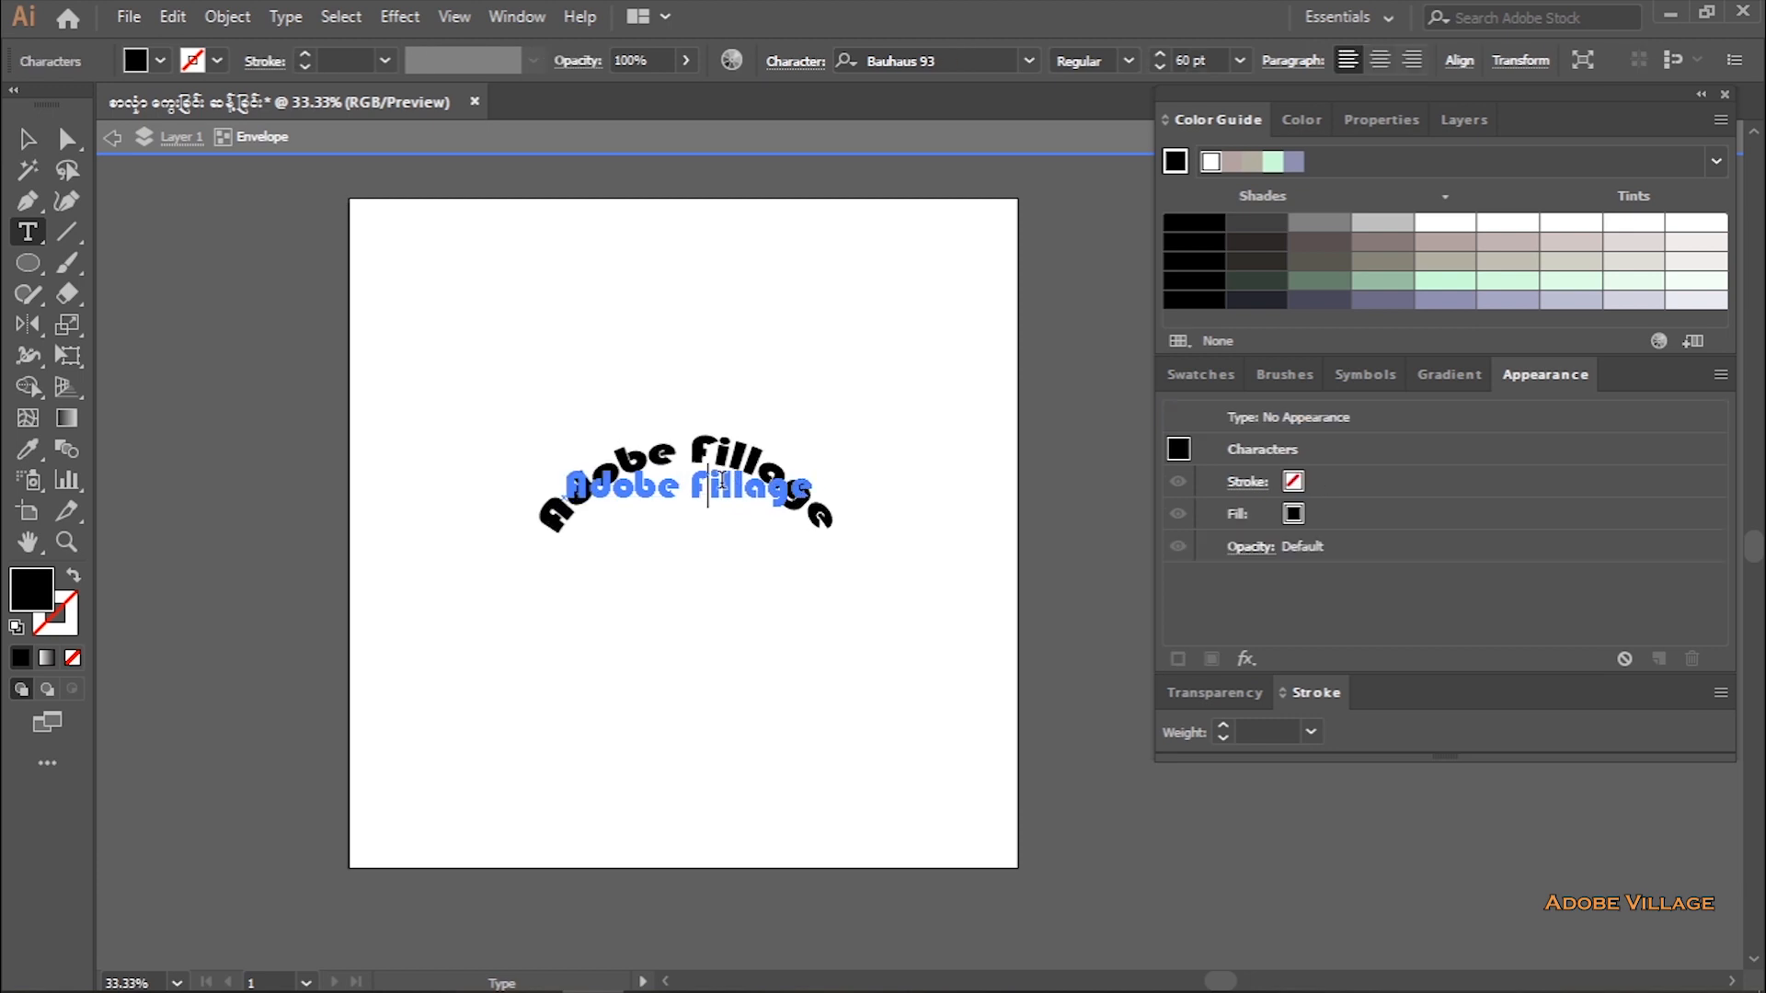
- Try G as the first letter of the second word, restore the V of "Village", and finish editing the text
key("BackSpace")
type("G")
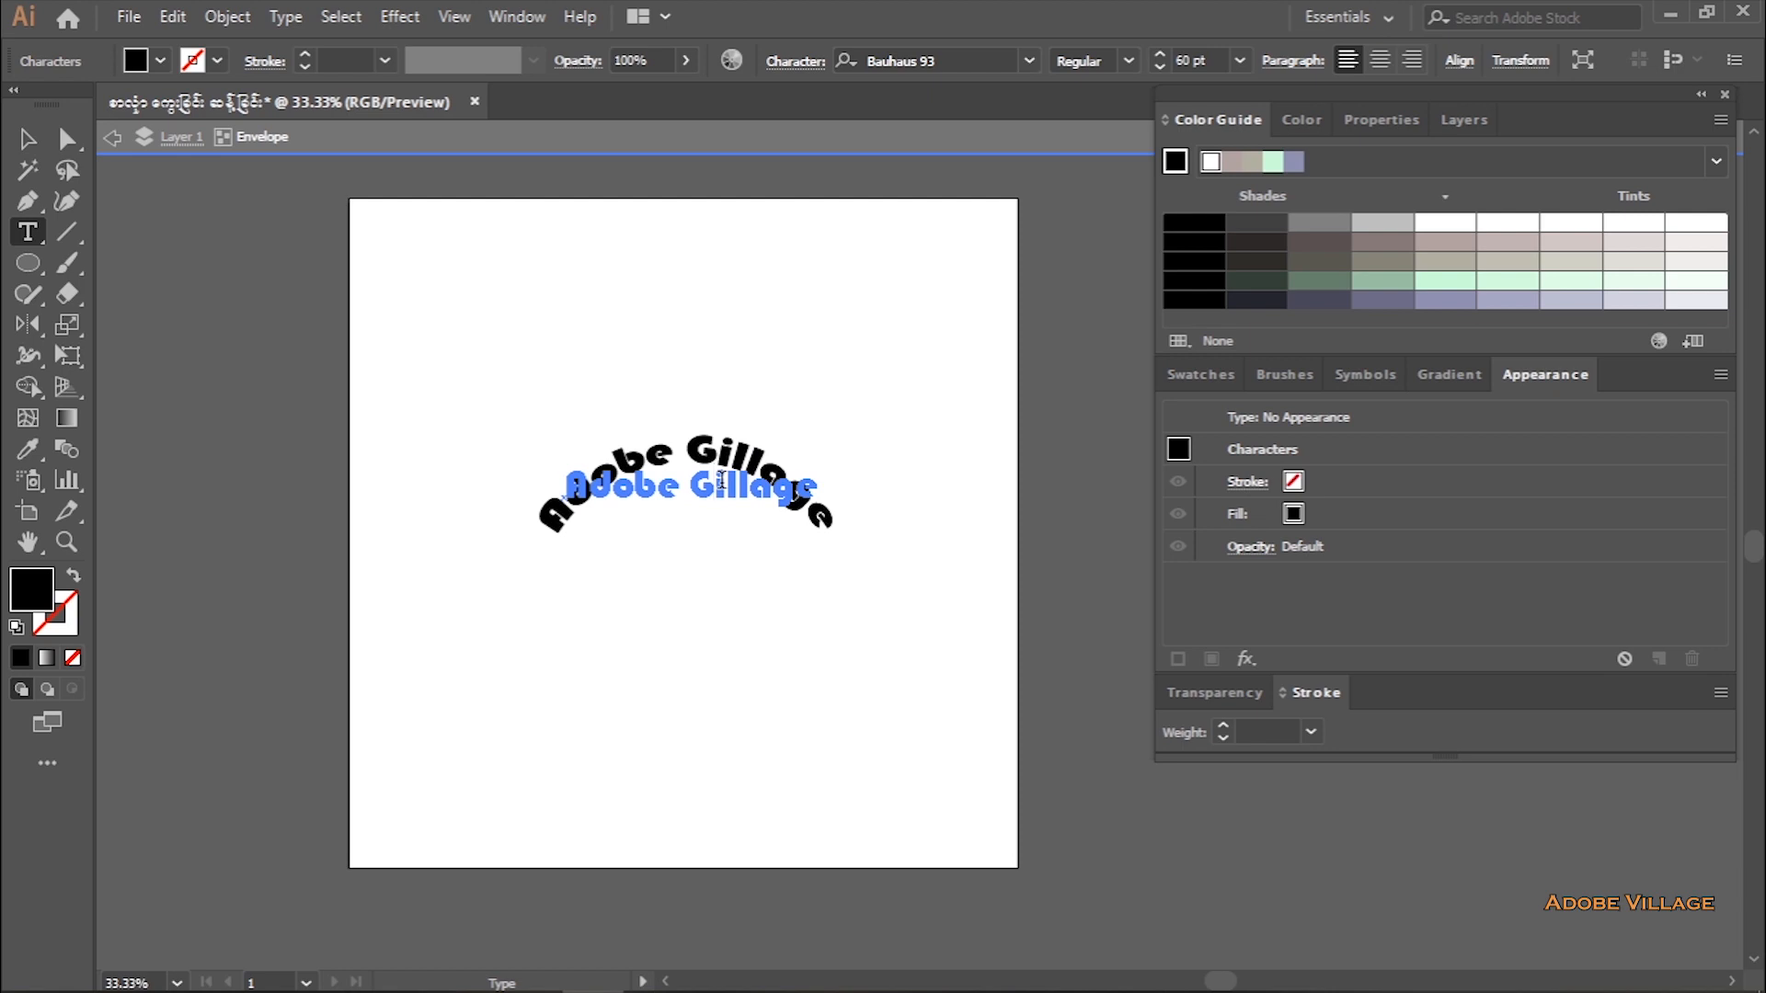
key("BackSpace")
type("V")
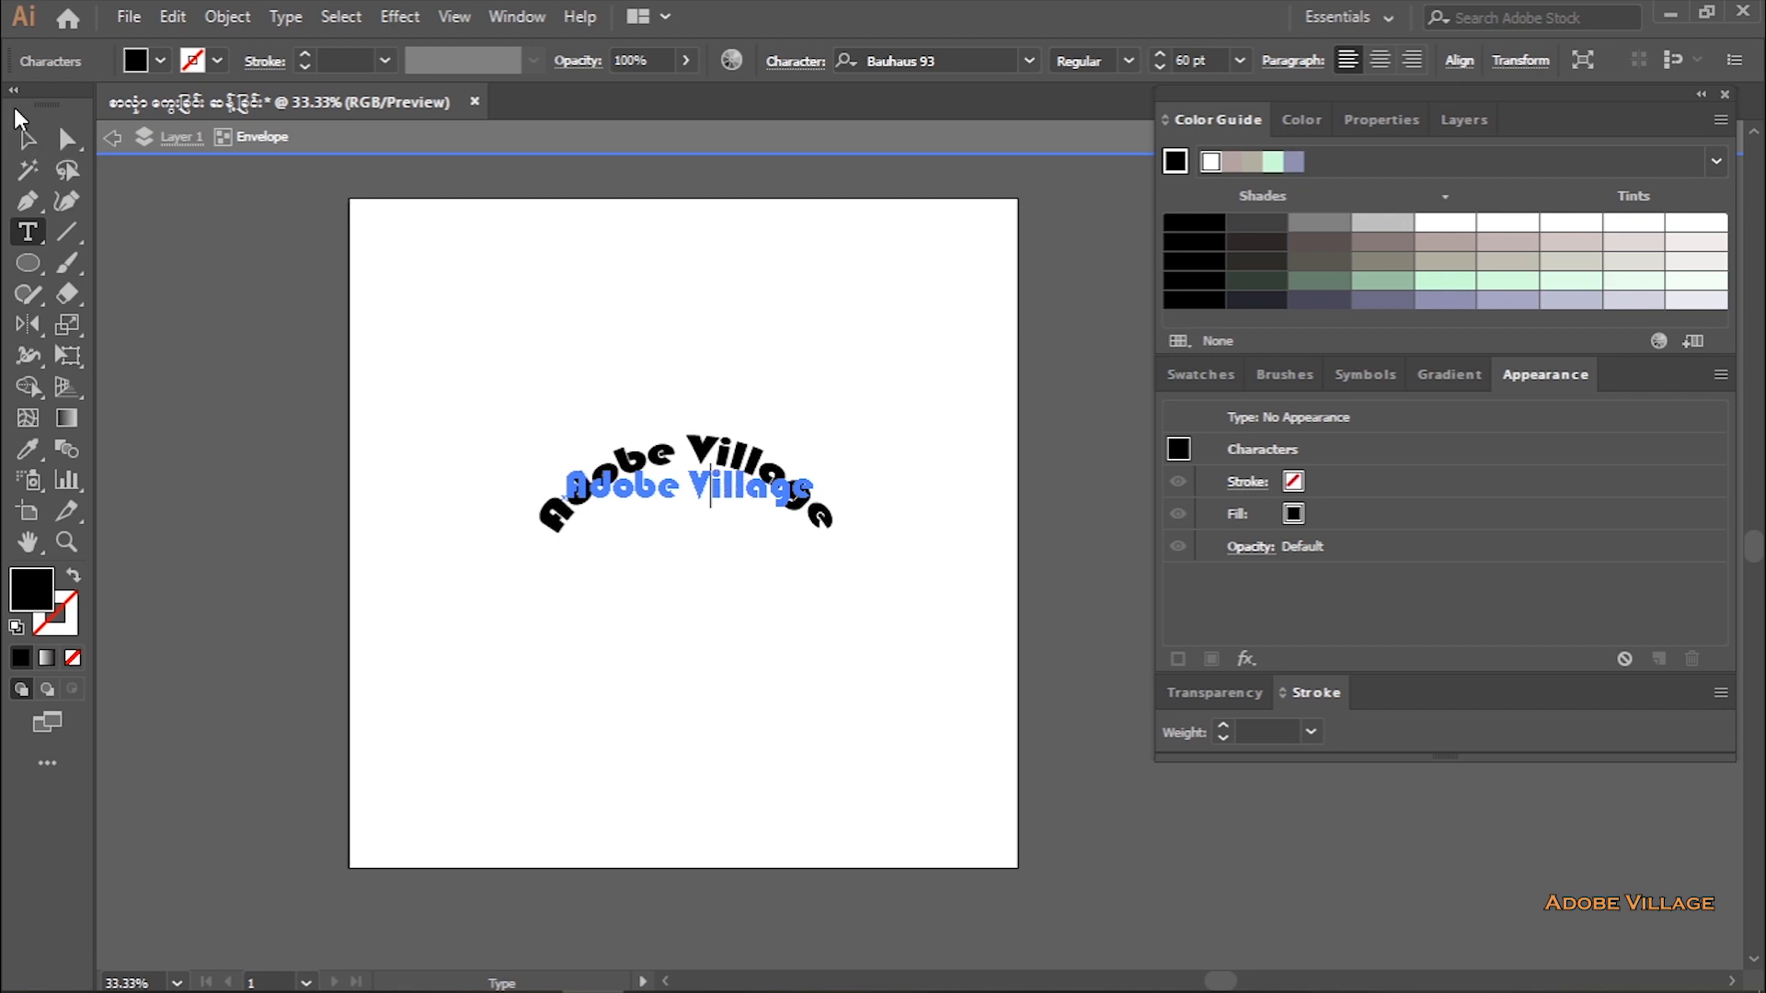
left_click(29, 140)
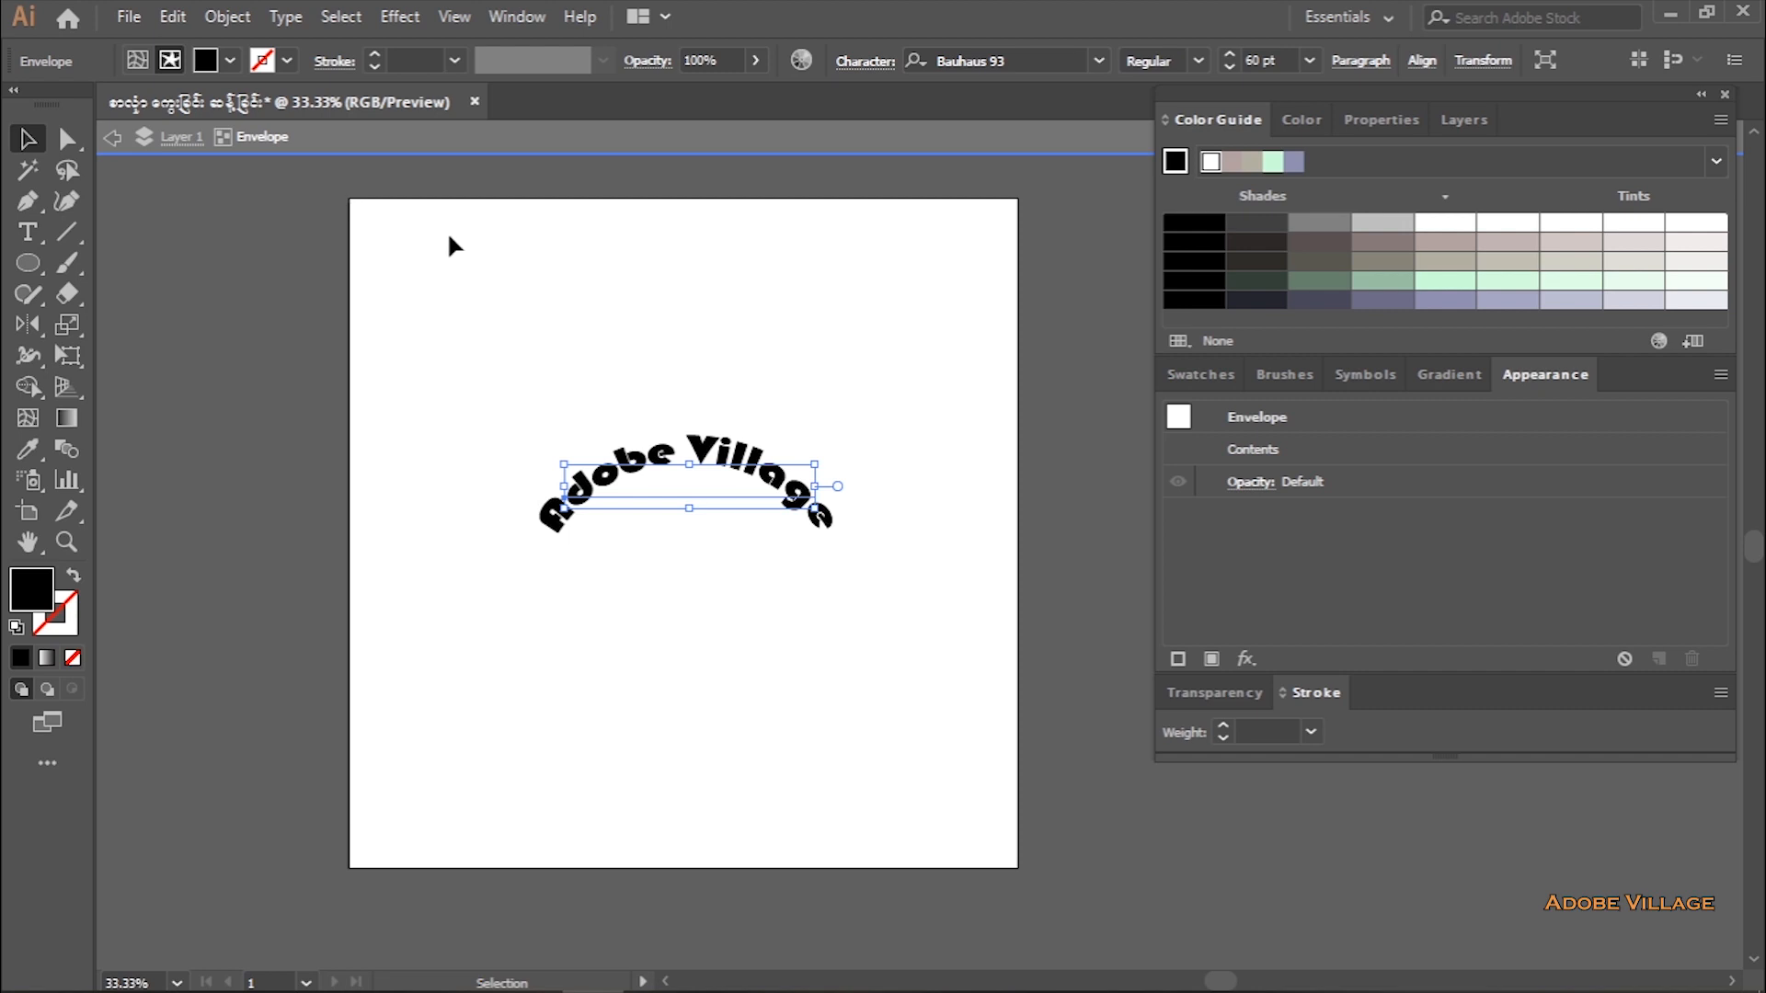
- Switch the arched text between editing its envelope and its contents, ending in envelope editing
left_click(137, 60)
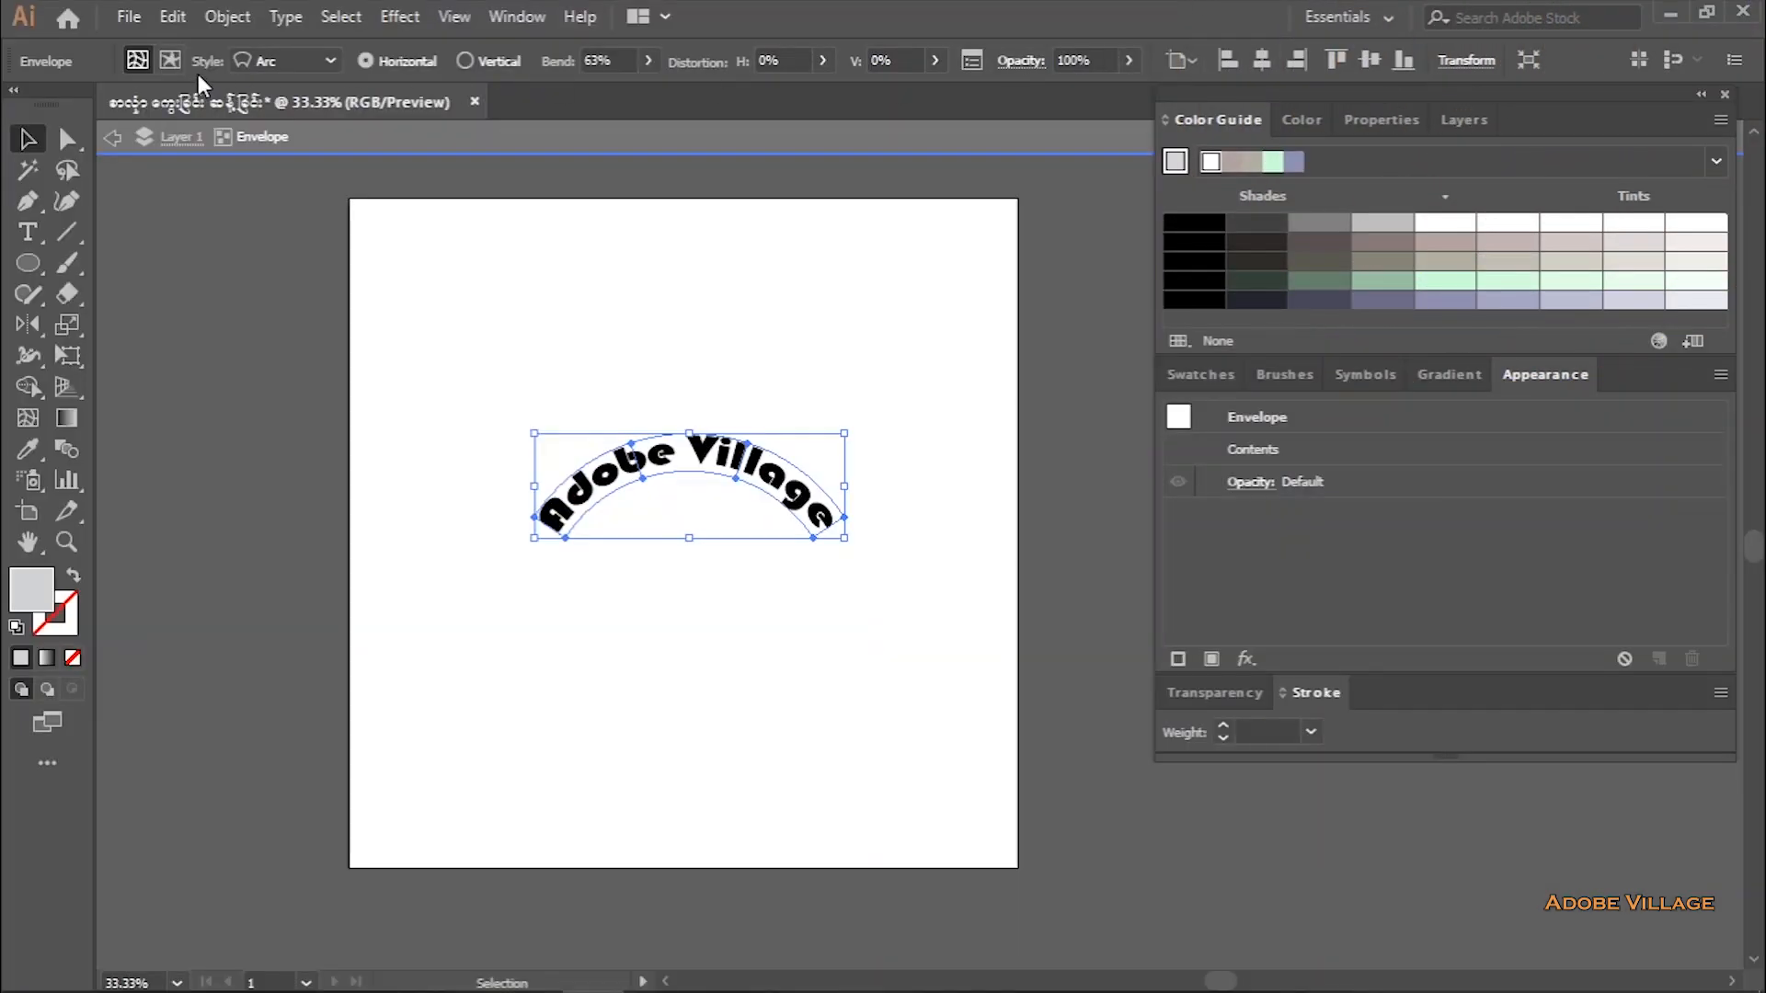
left_click(180, 67)
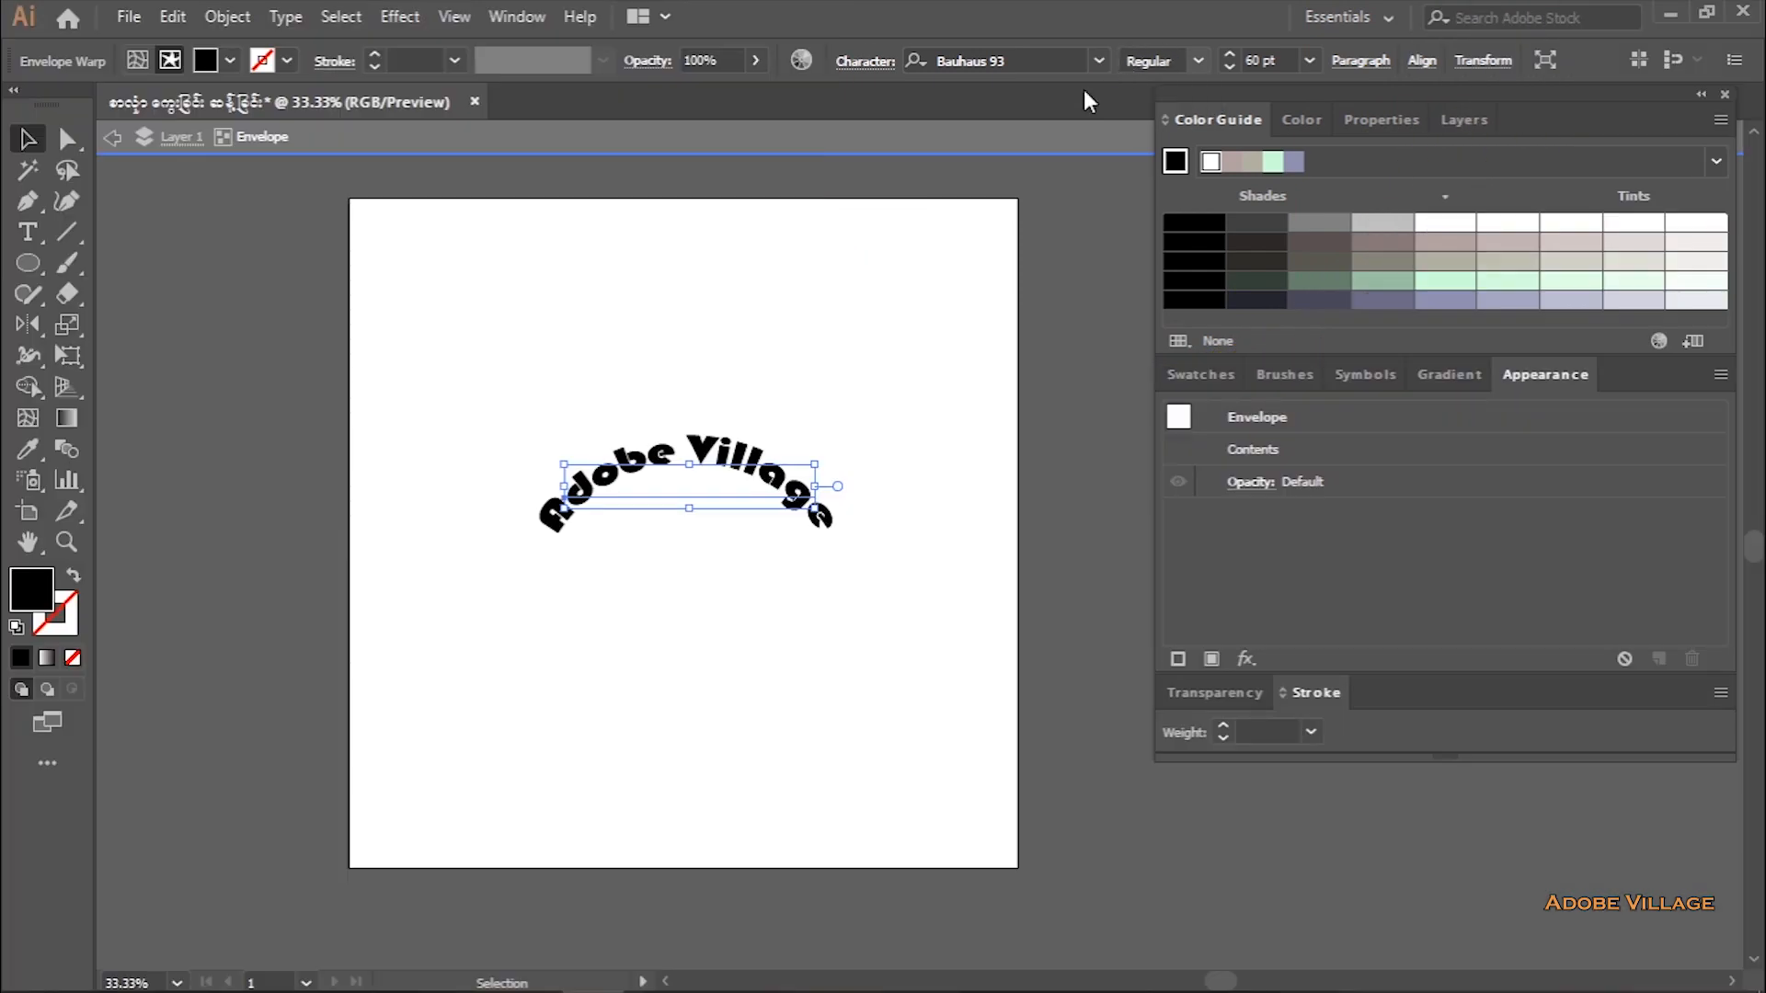
left_click(140, 66)
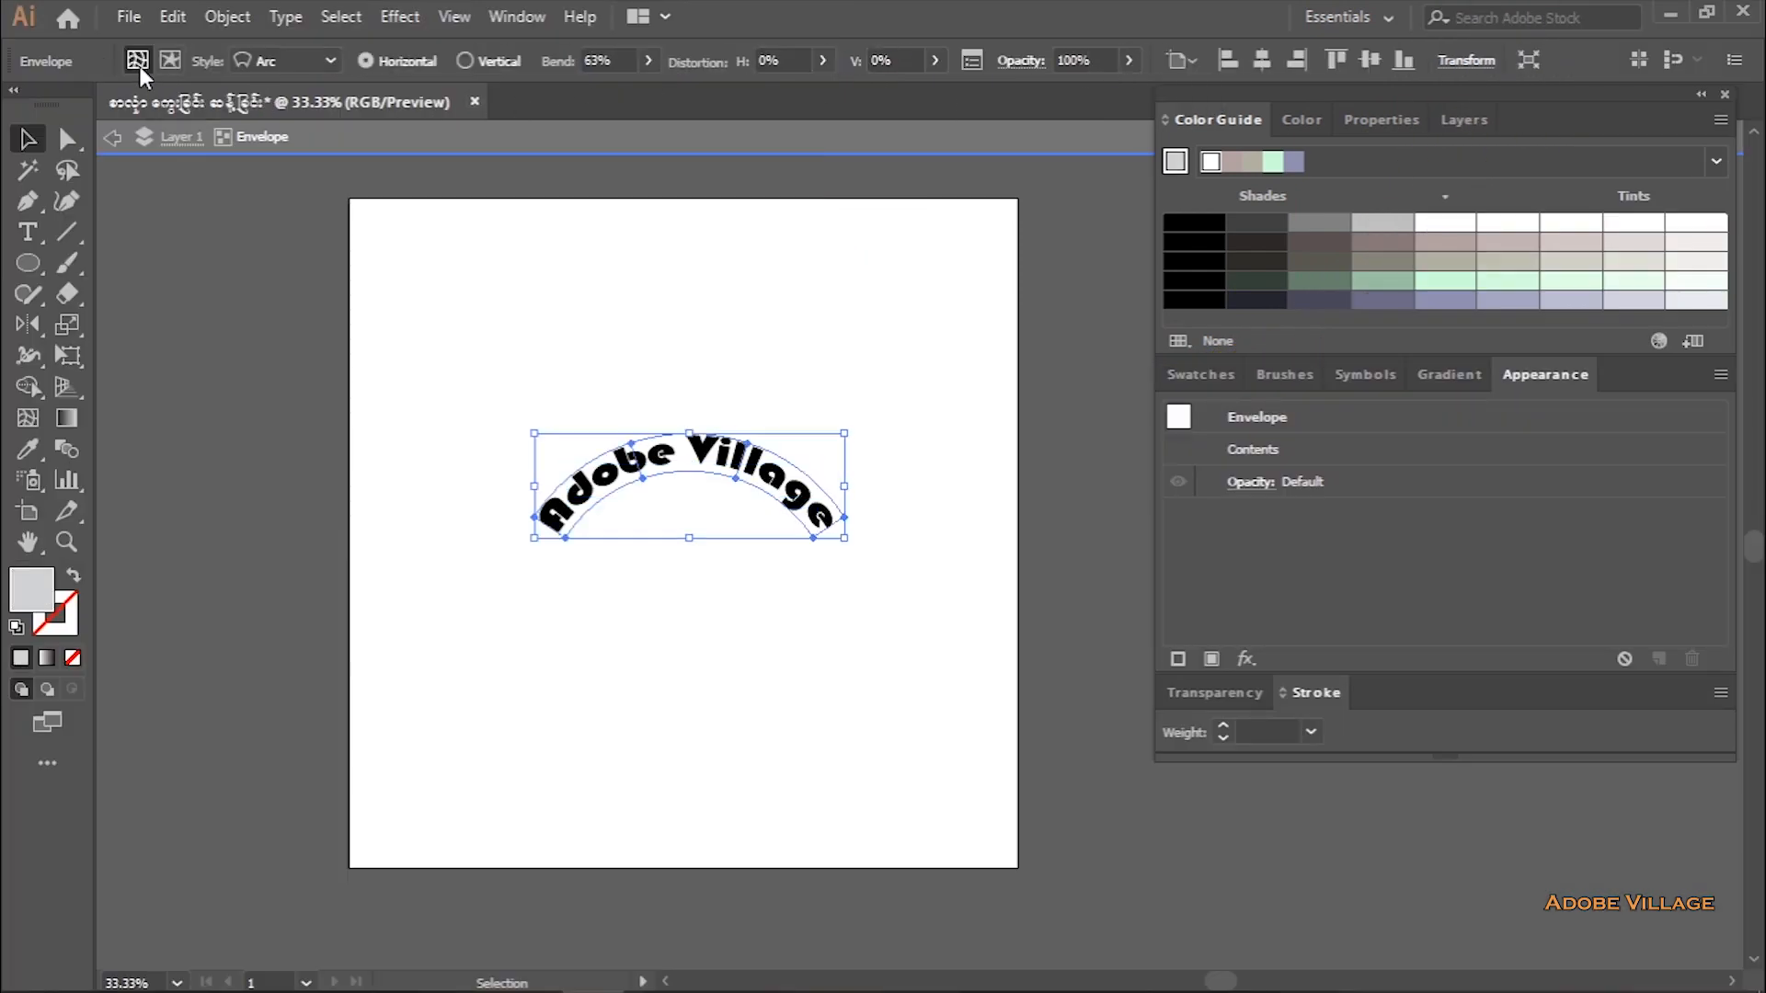
- Try the Arch and Fish warp styles on the envelope and return to the Arc style
left_click(322, 64)
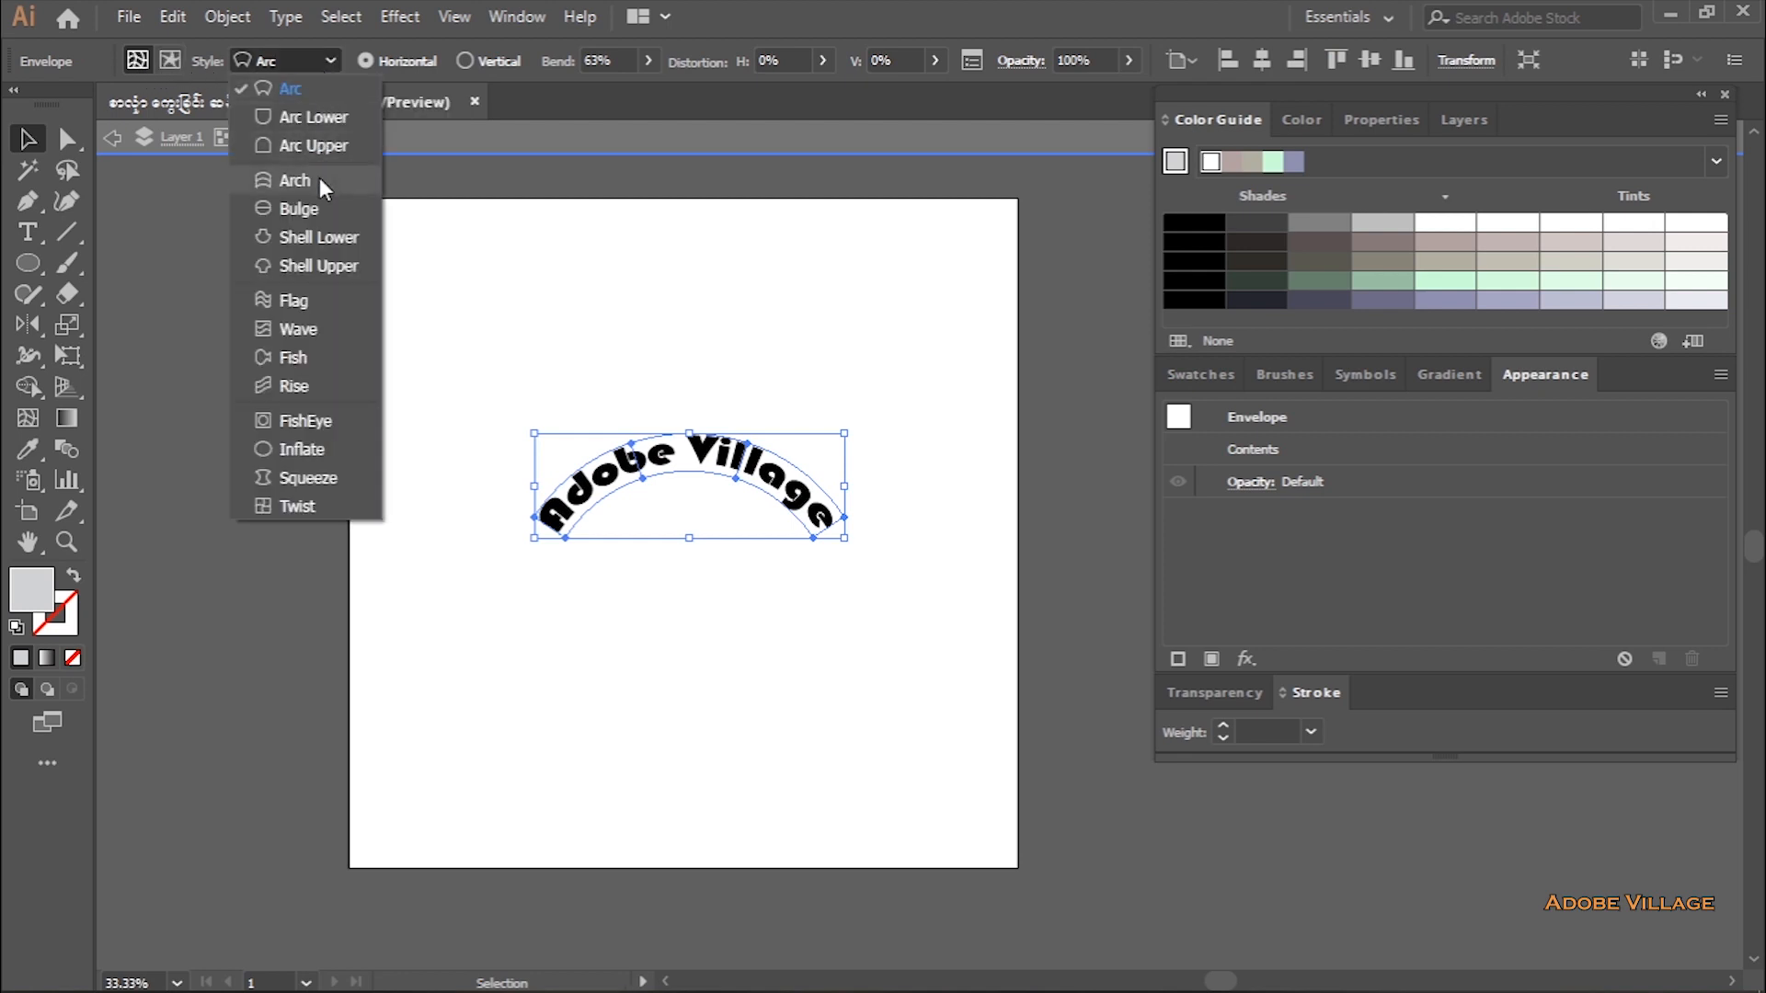
left_click(322, 176)
left_click(320, 62)
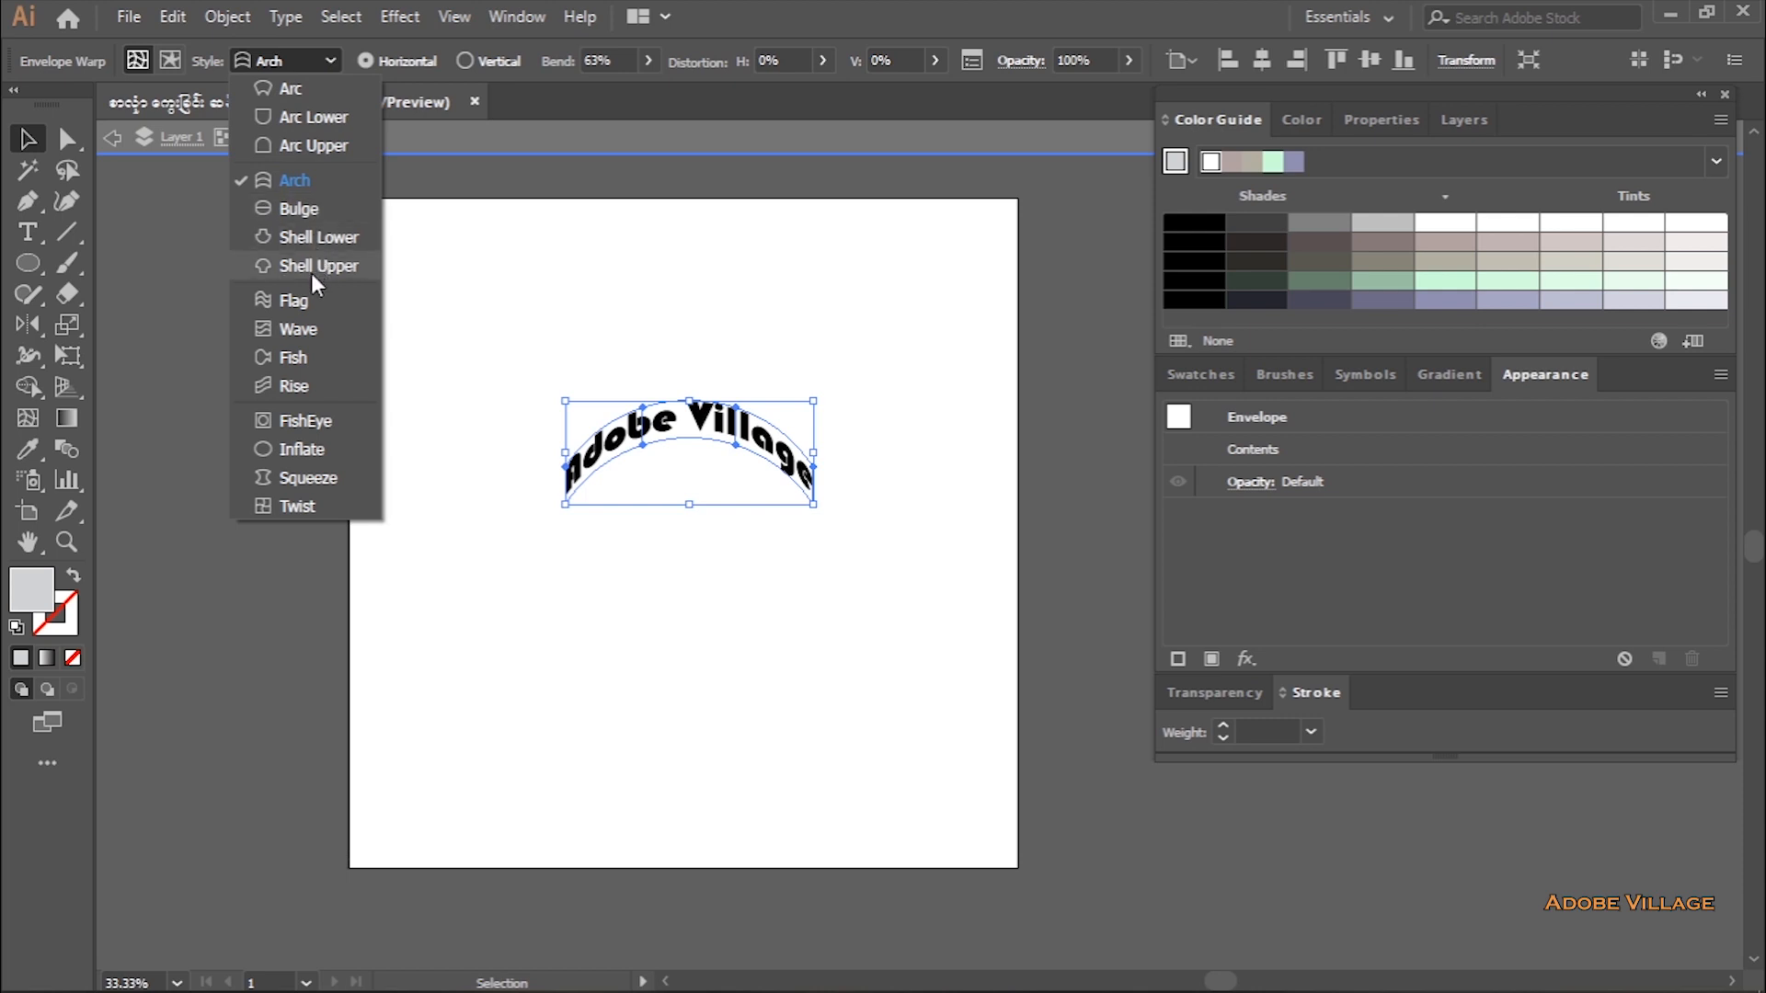
left_click(316, 357)
left_click(289, 54)
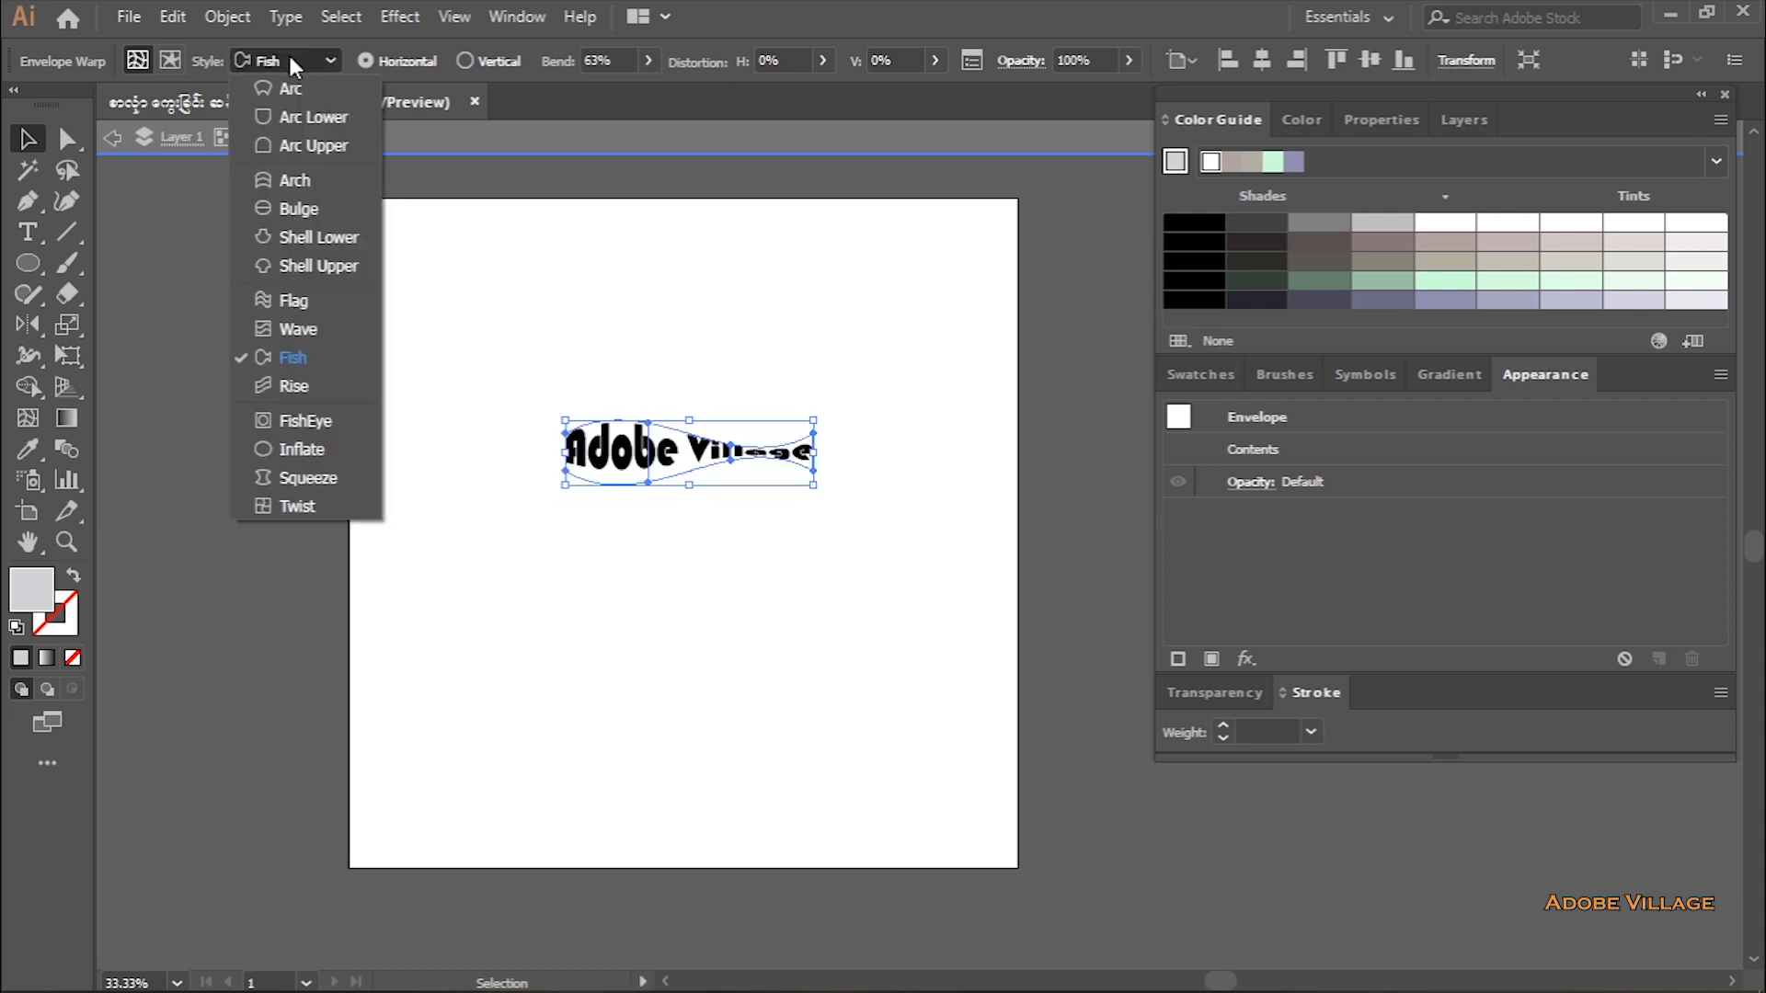
left_click(300, 90)
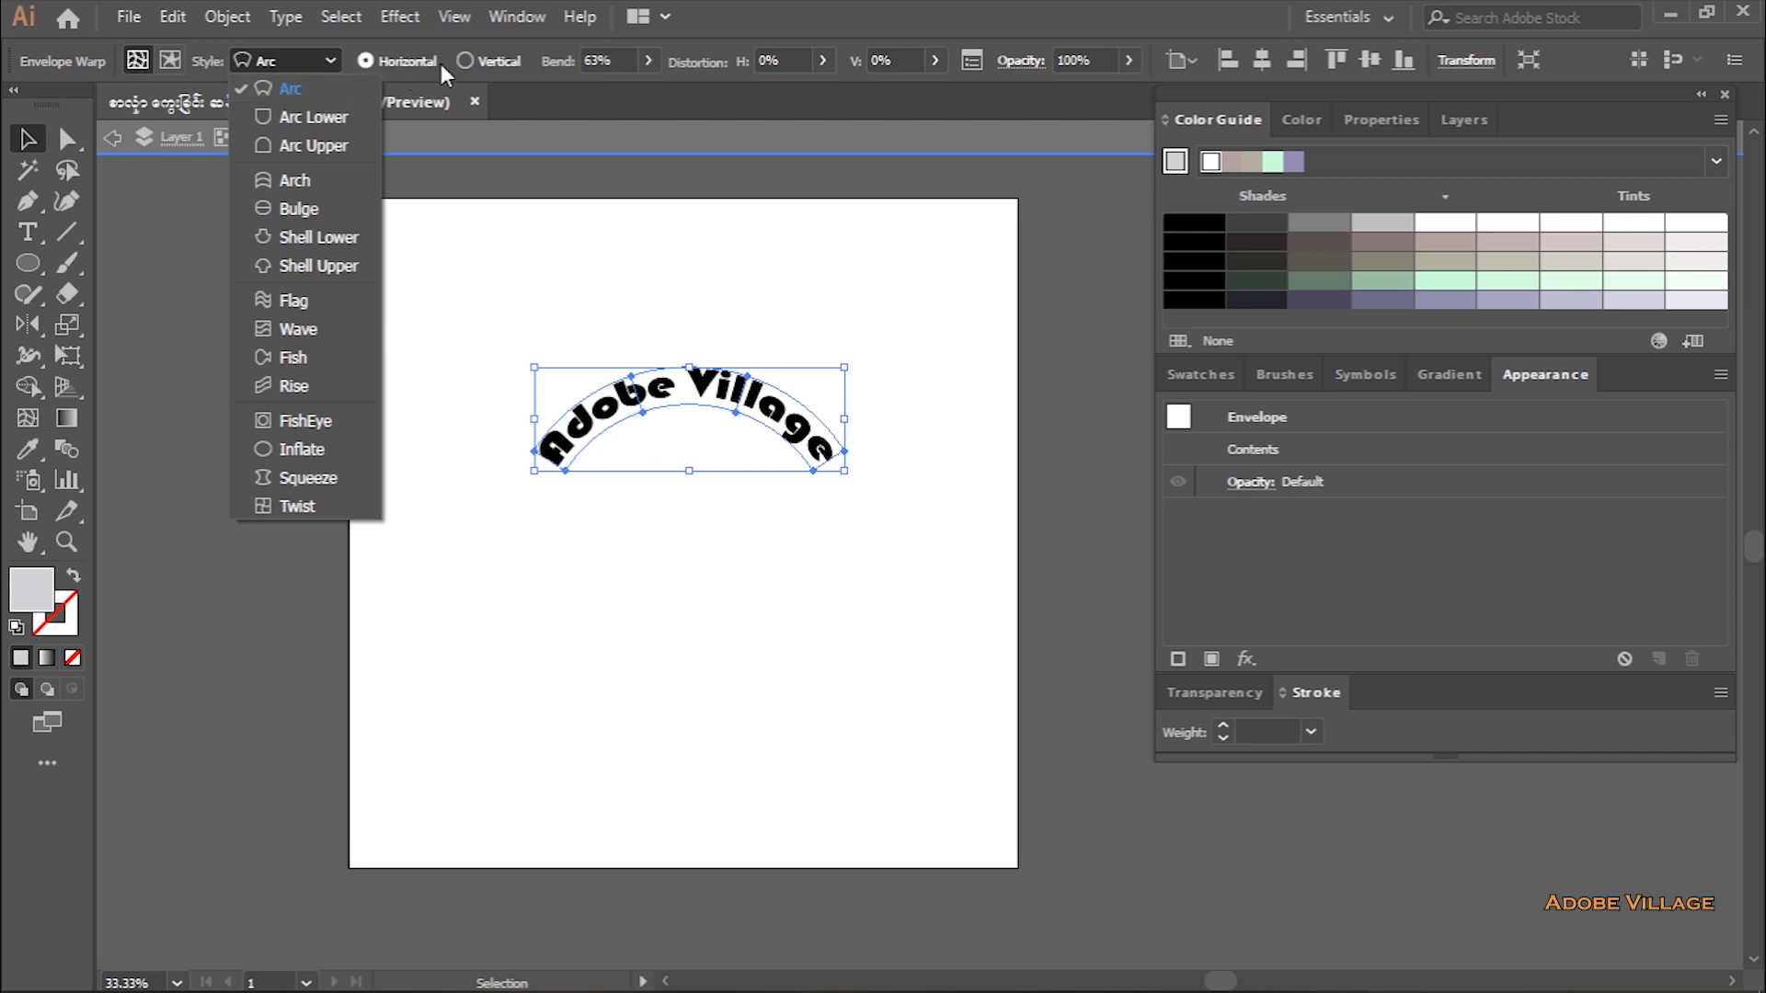
- Try the vertical orientation of the envelope's warp and set it back to horizontal
left_click(471, 63)
left_click(471, 62)
left_click(369, 62)
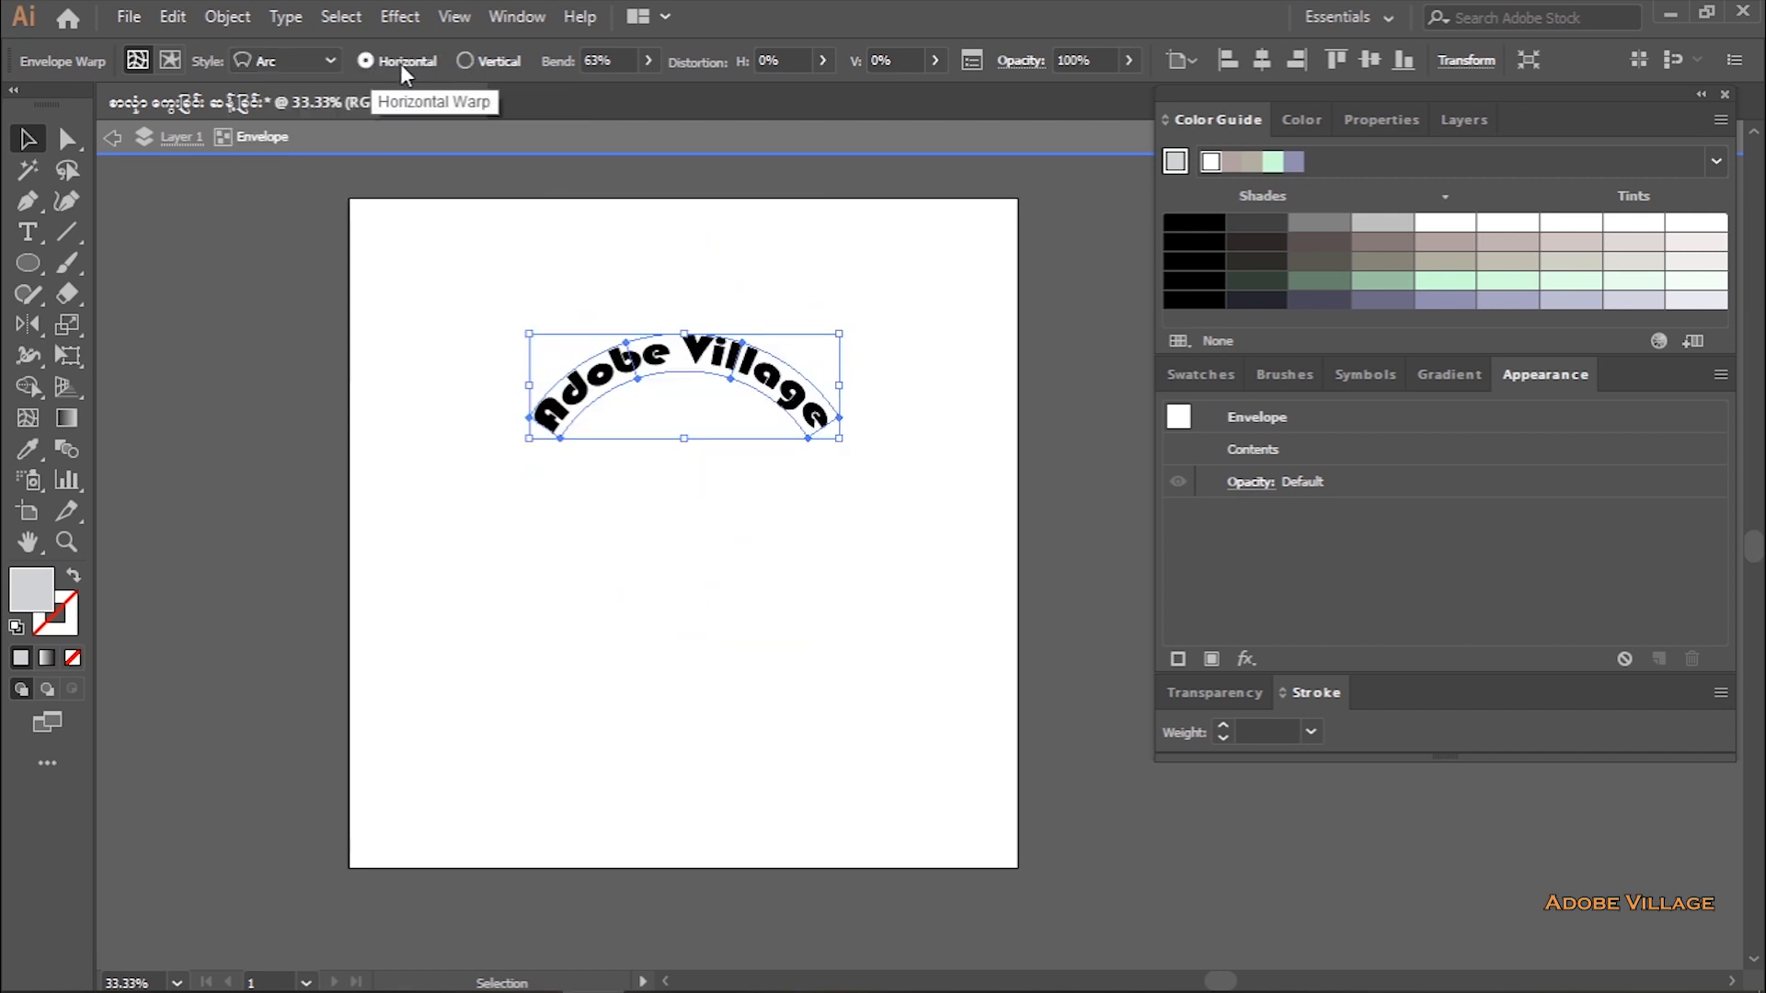
- Reduce the bend of the envelope's Arc warp to 54%
left_click(651, 62)
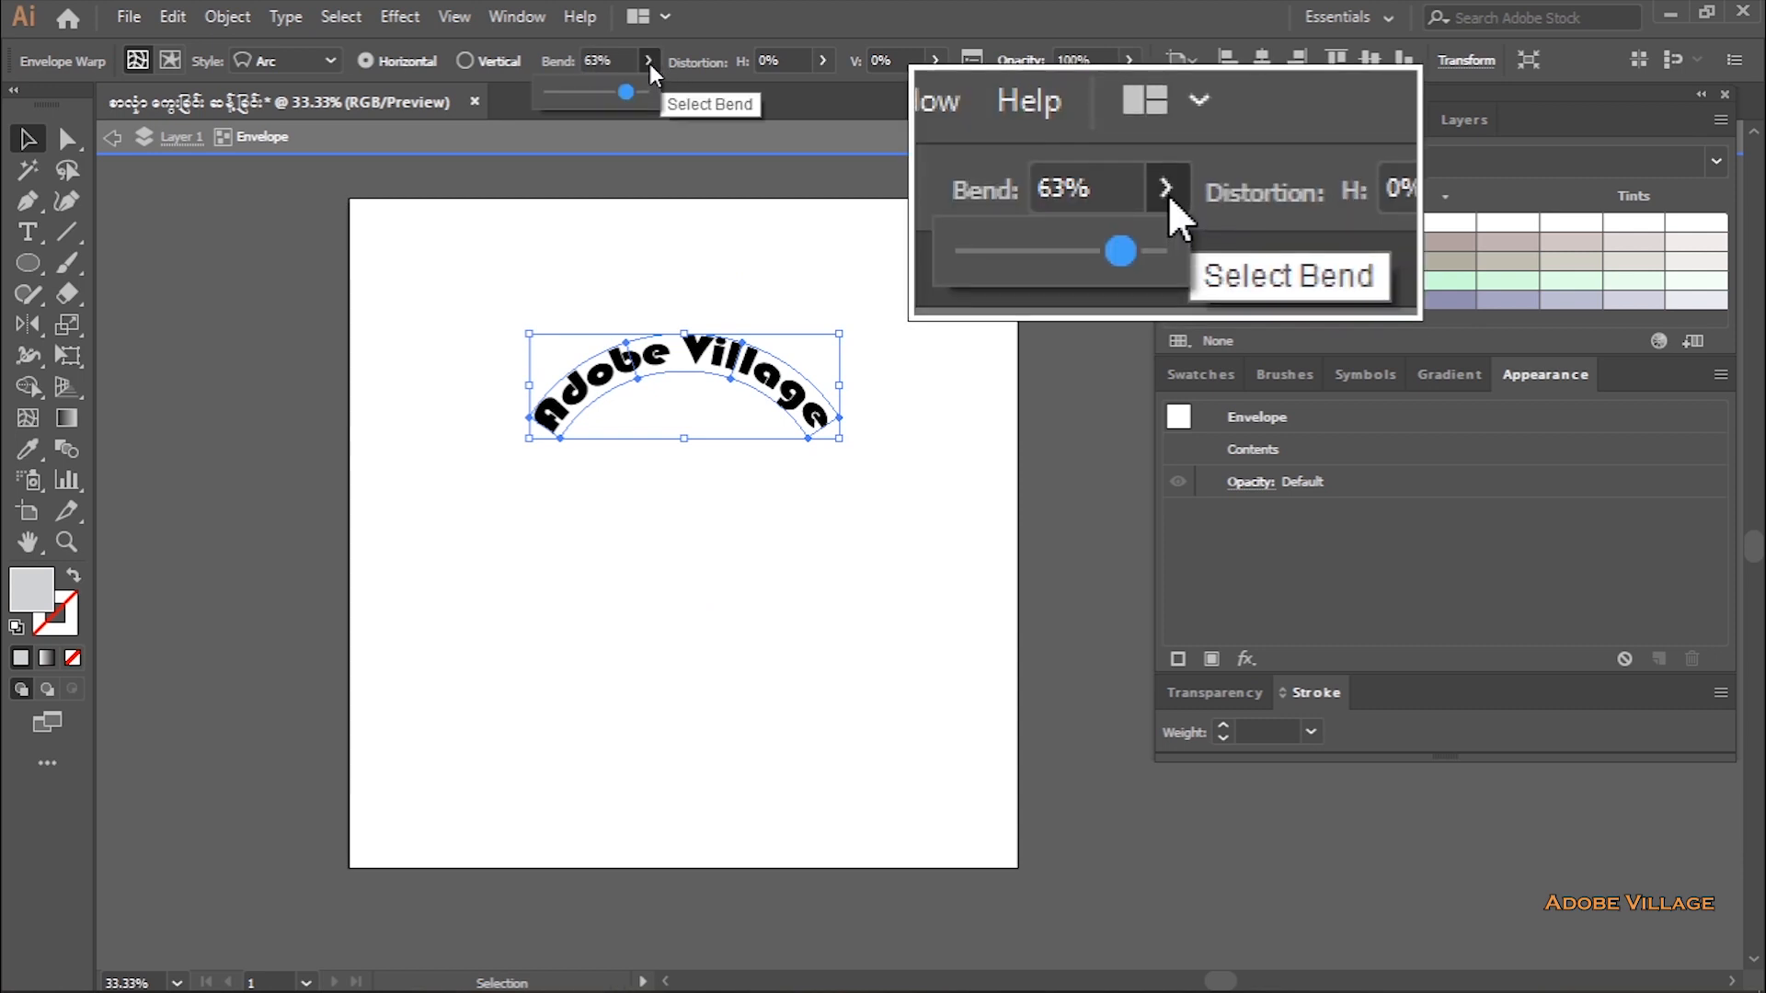
mouse_move(630, 86)
left_mouse_down()
mouse_move(614, 87)
mouse_move(632, 78)
left_mouse_up()
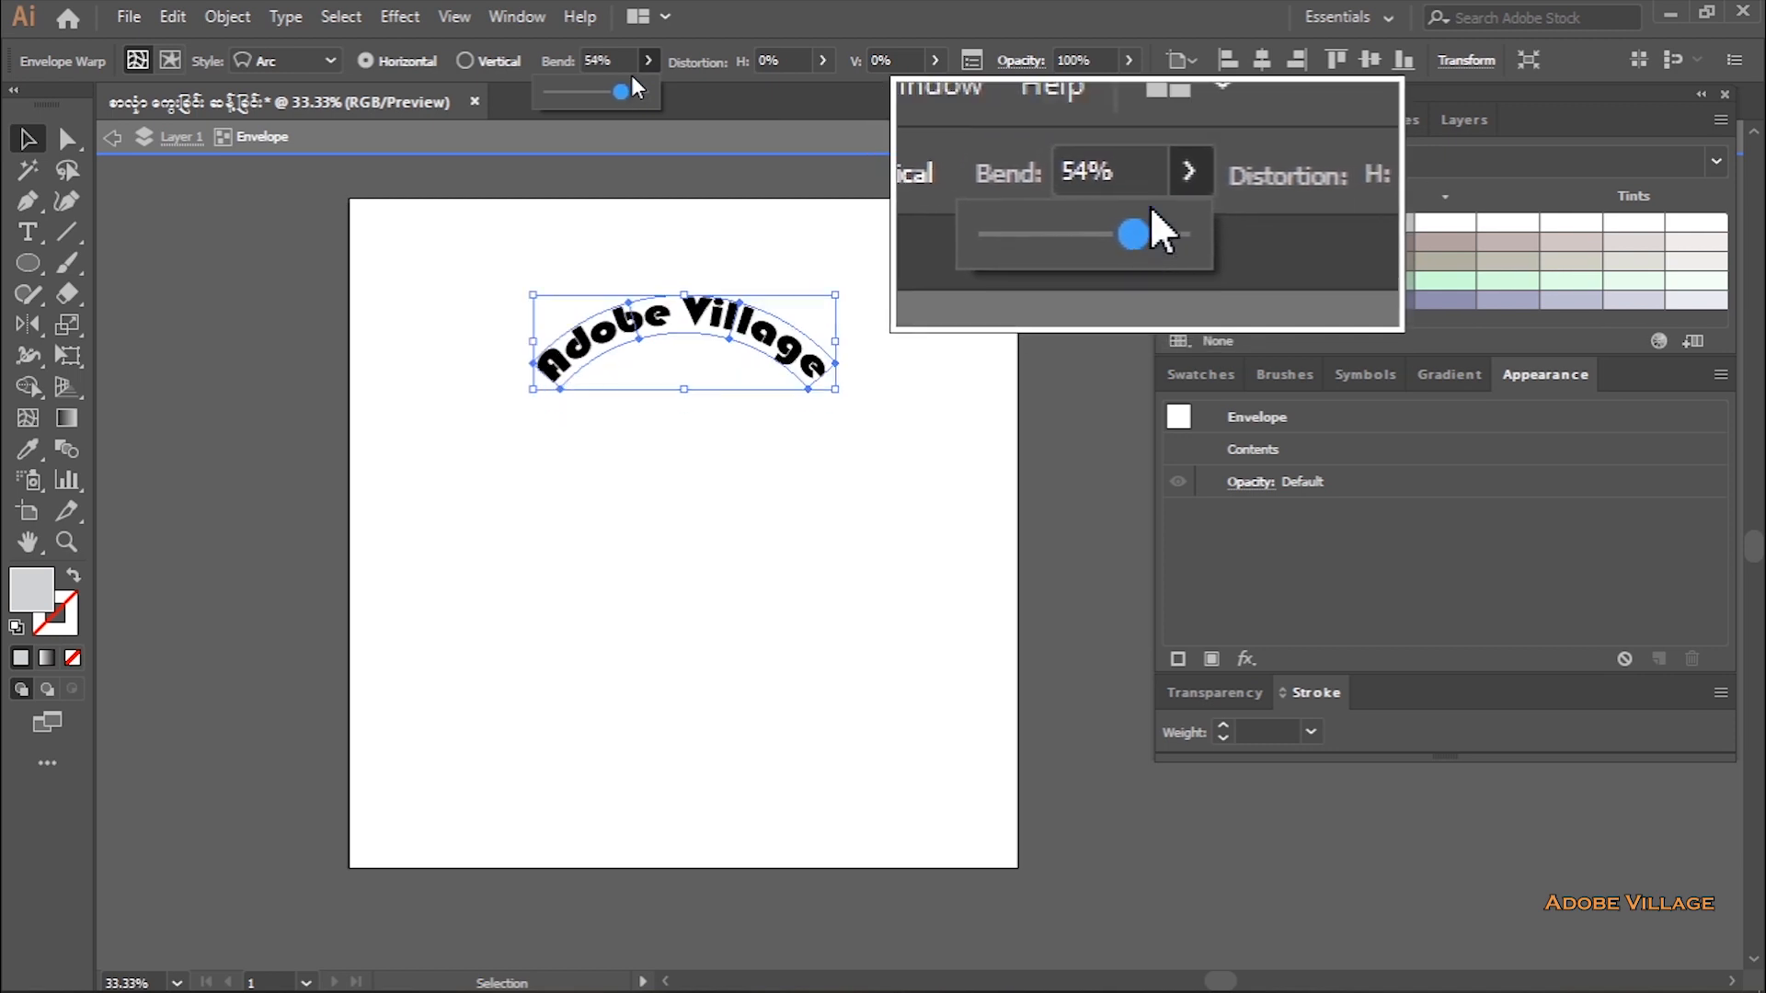
left_click(645, 61)
left_click(682, 40)
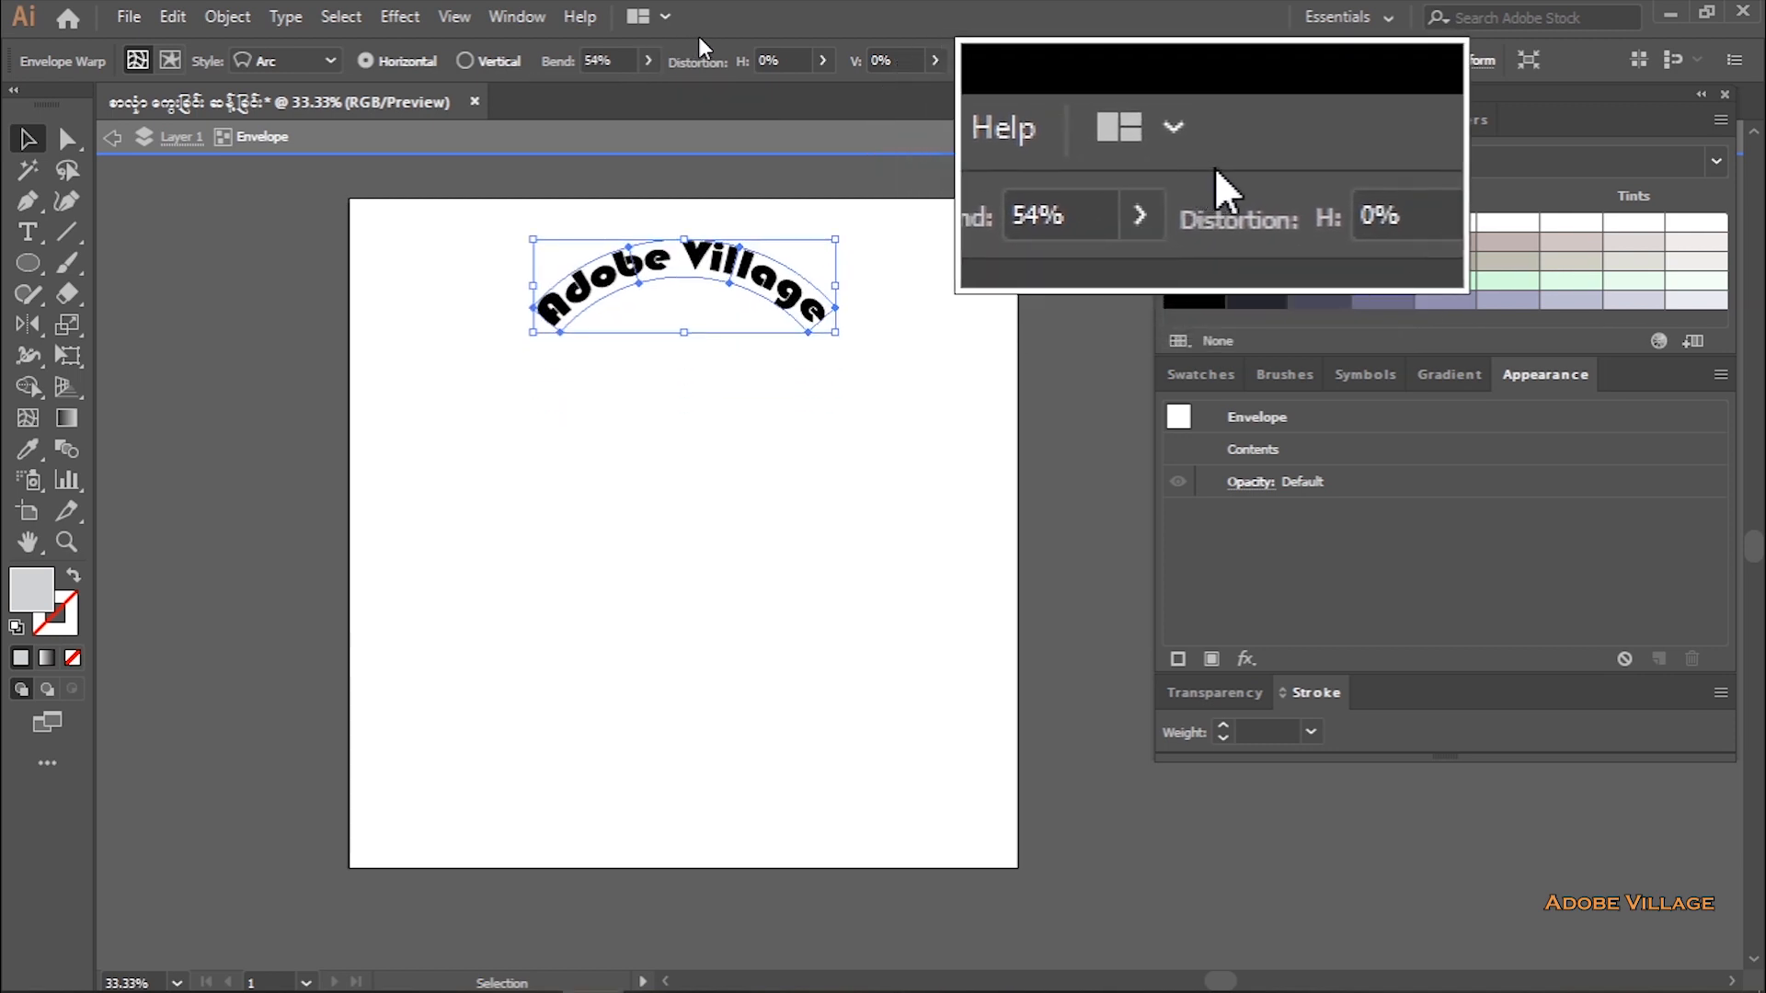
- Try a 53% horizontal distortion, reset it to 0%, and move the arched text down onto the artboard
left_click(822, 61)
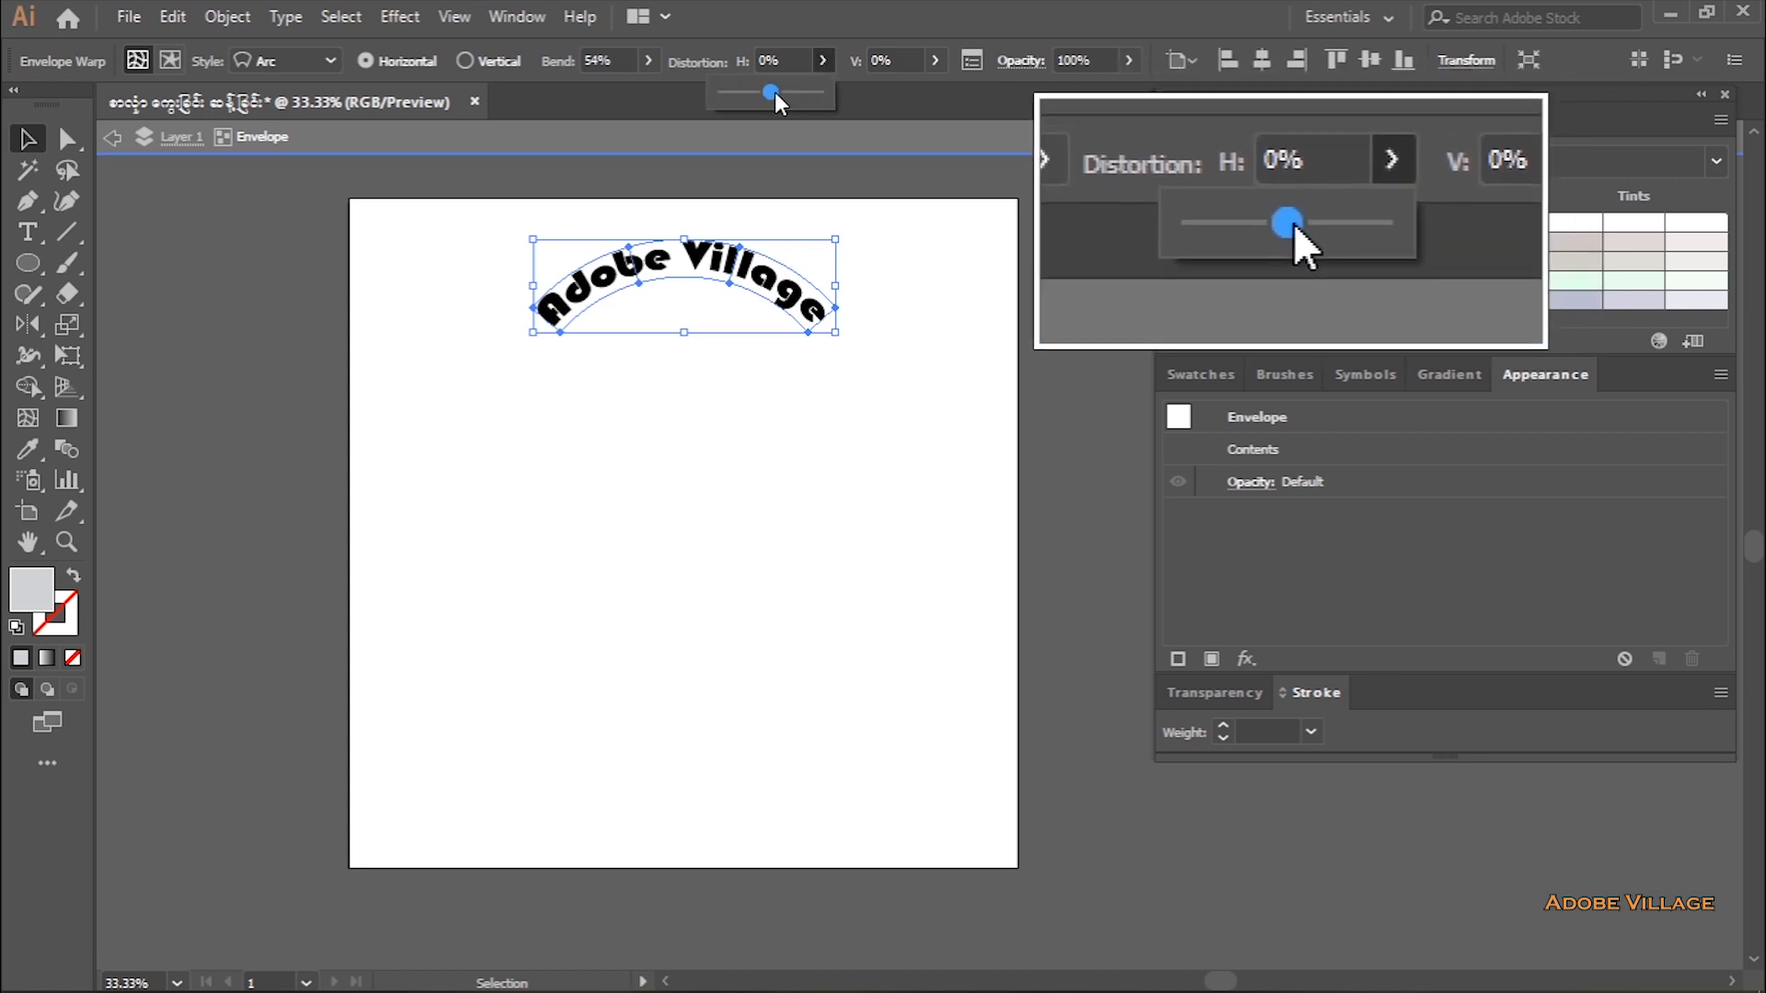
left_click_drag(774, 93, 796, 94)
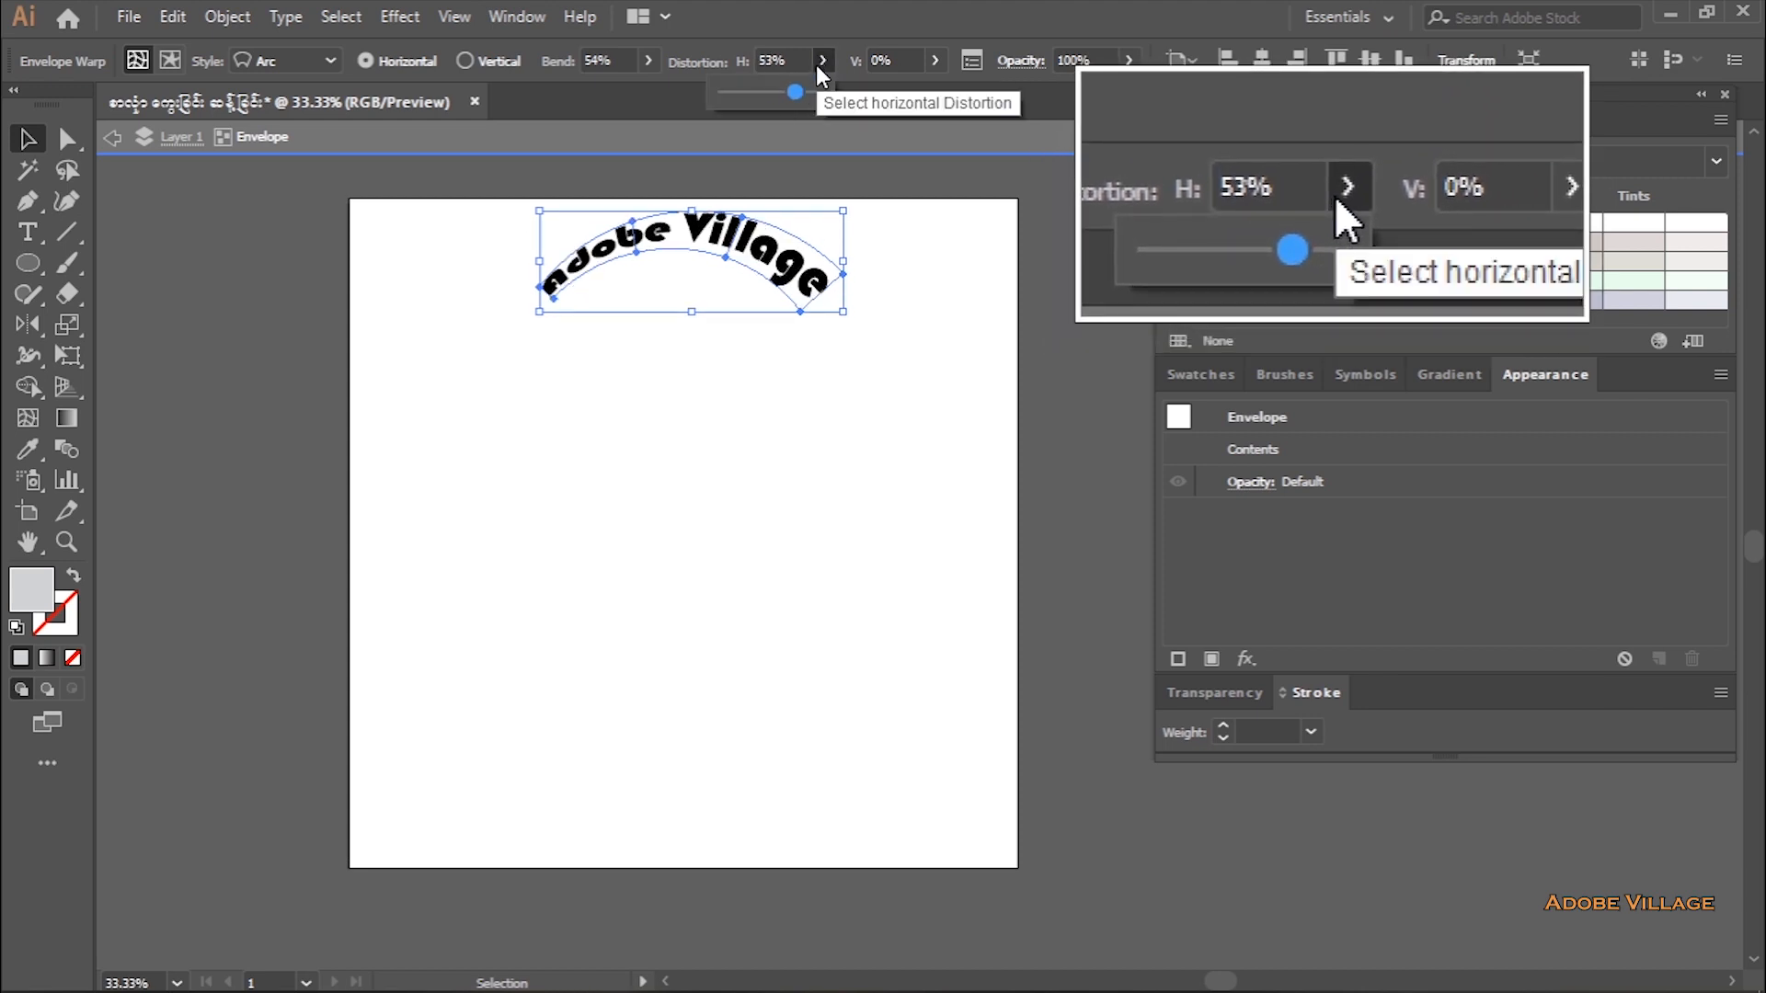
left_click(754, 60)
key("BackSpace")
type("0")
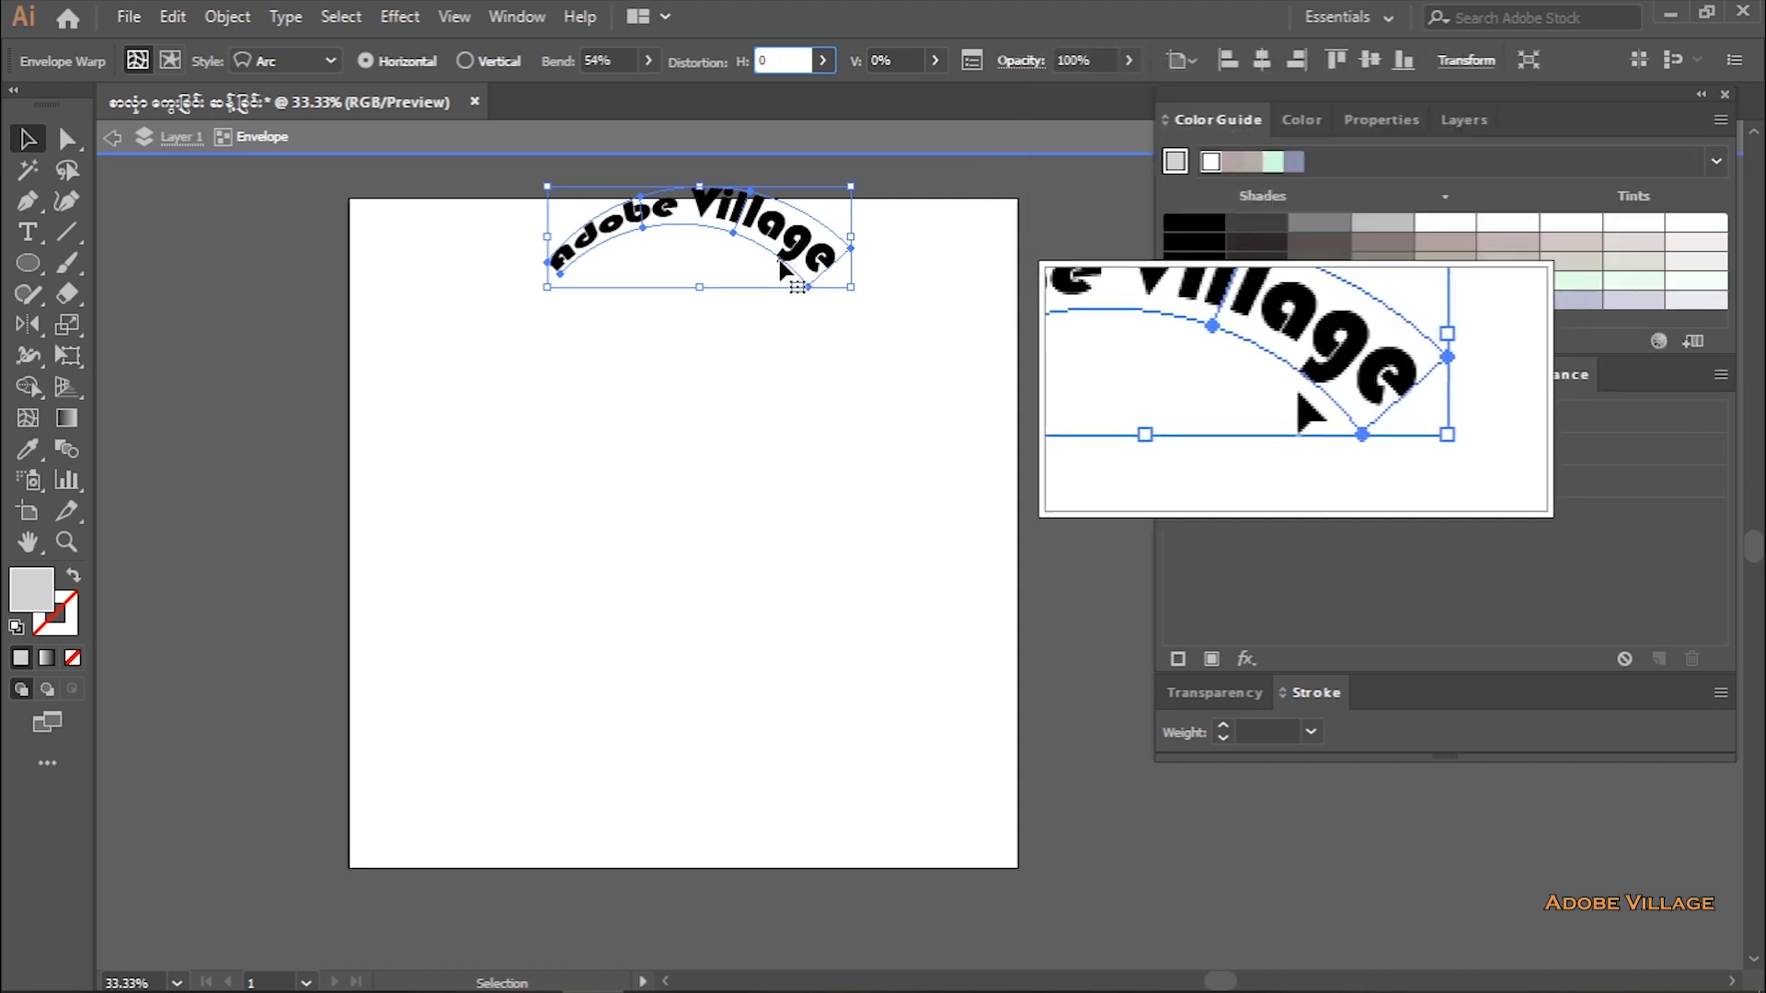
key("Return")
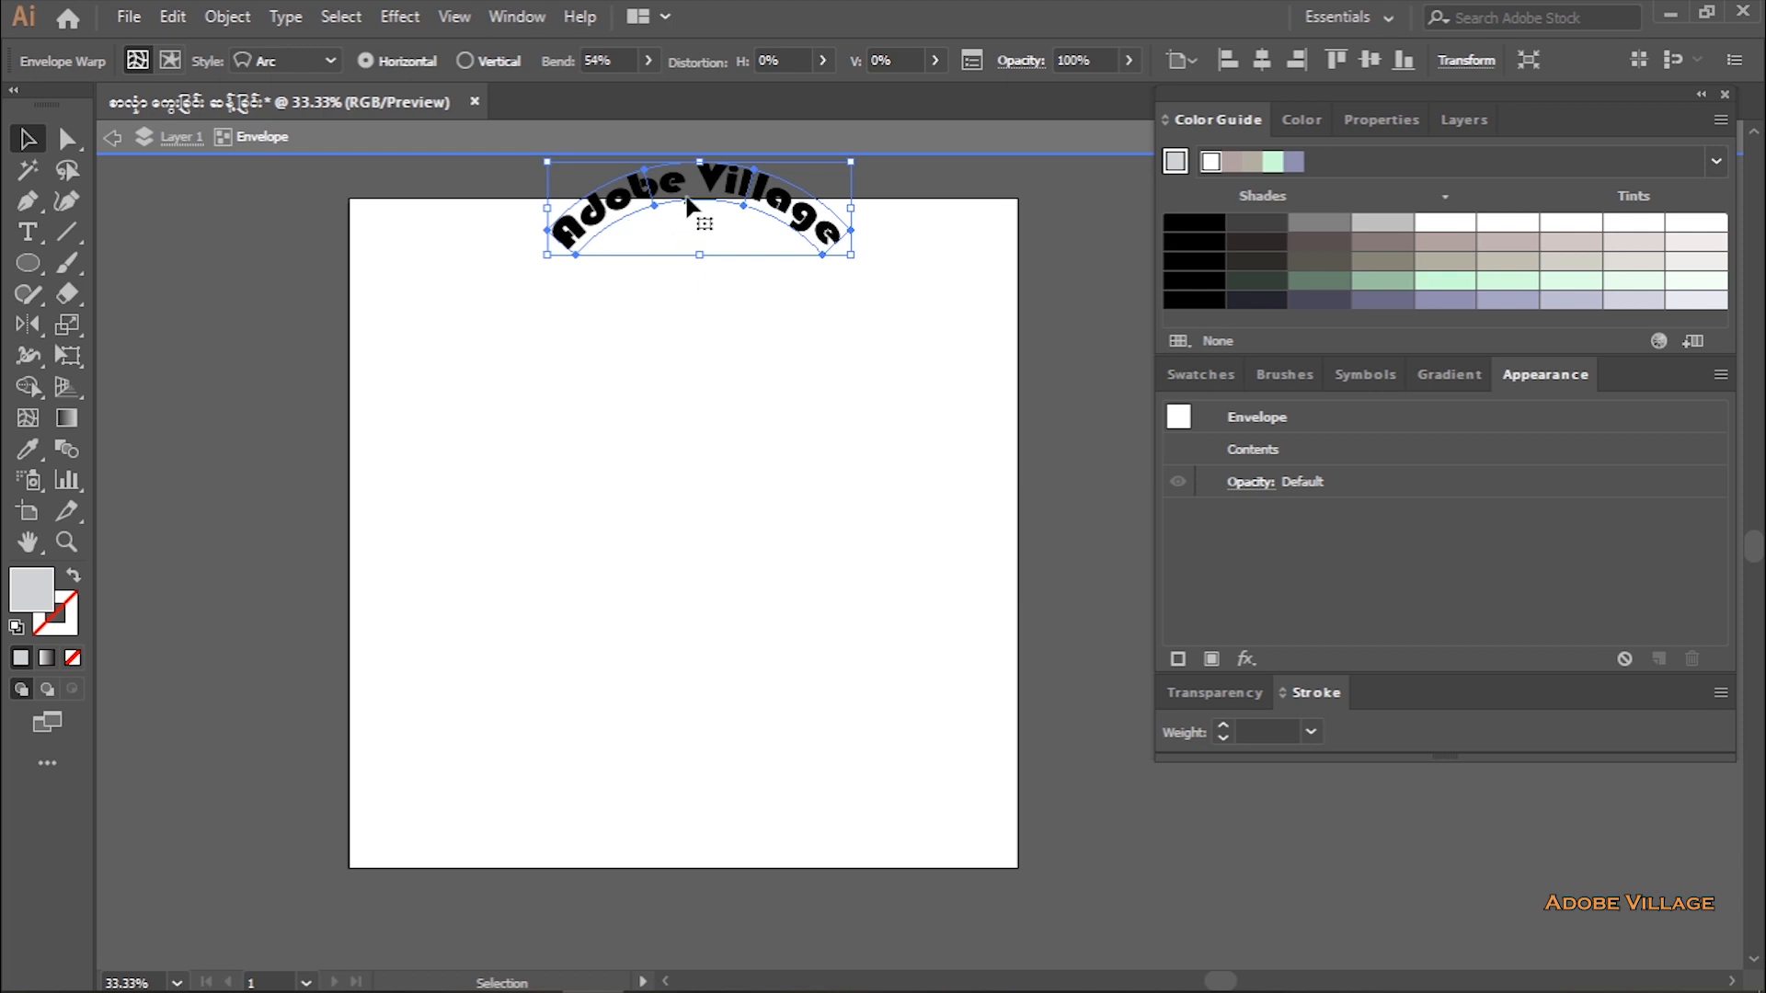
left_click_drag(692, 197, 692, 322)
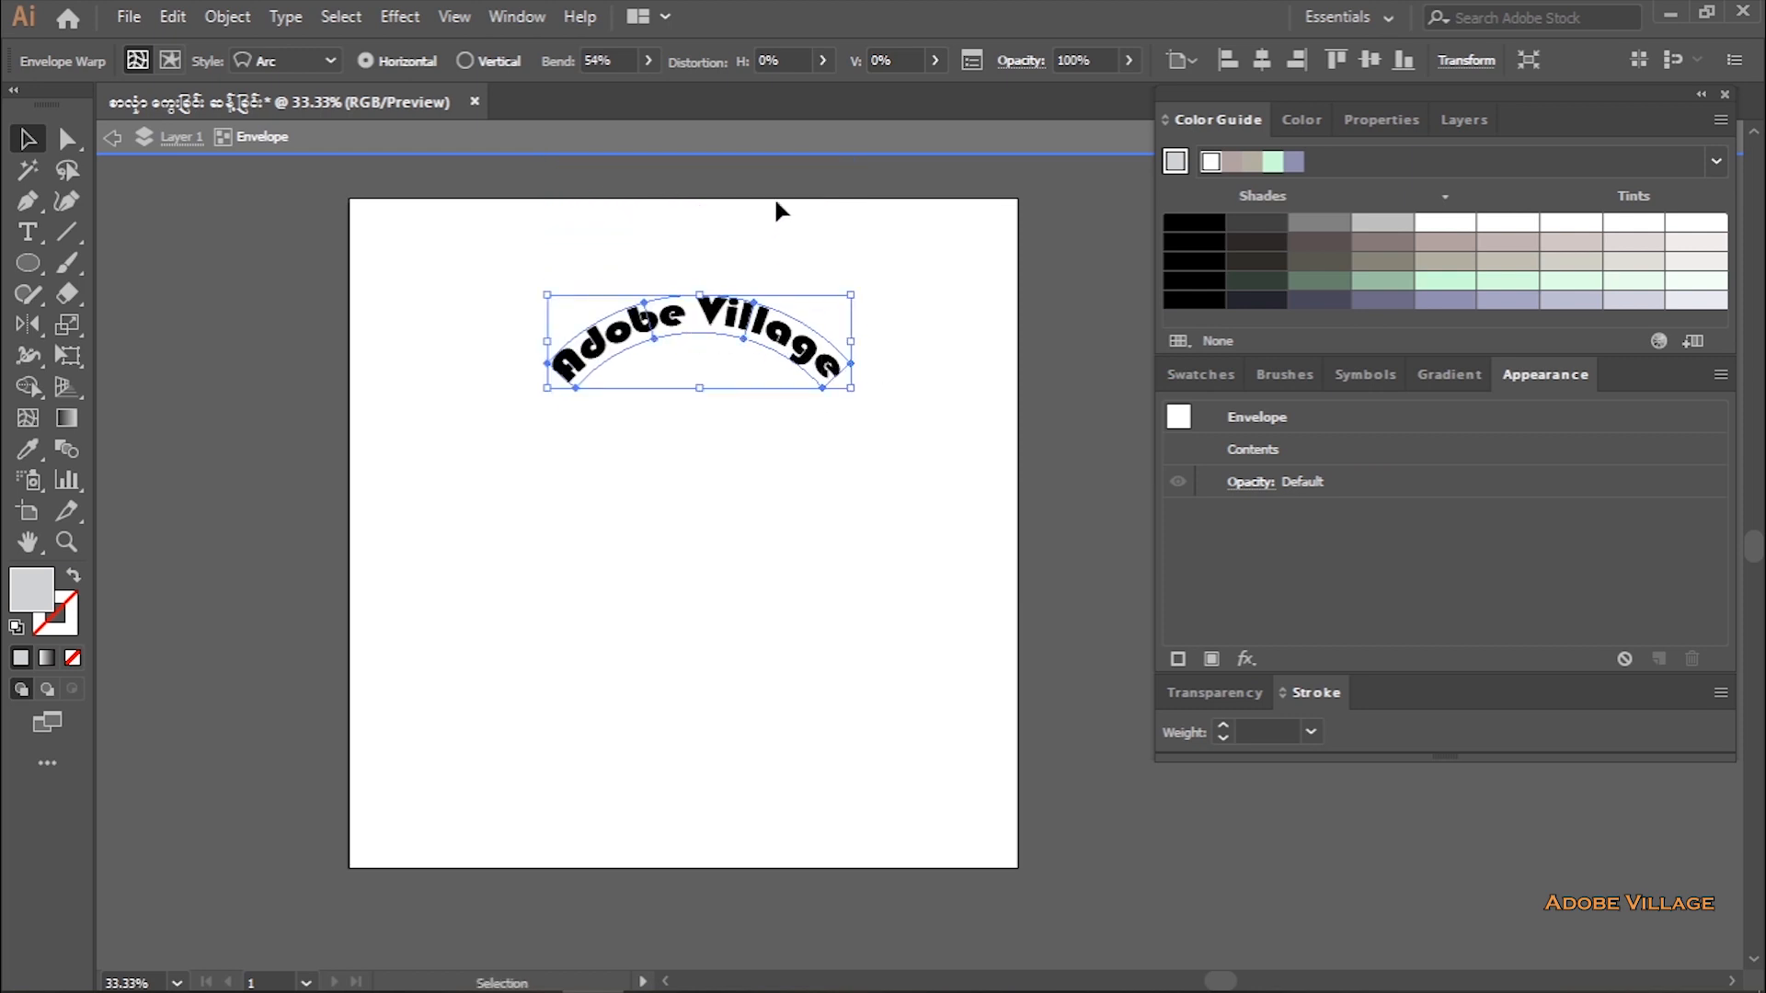
- Try a 31% opacity on the arched text and restore it to 100%
left_click(937, 59)
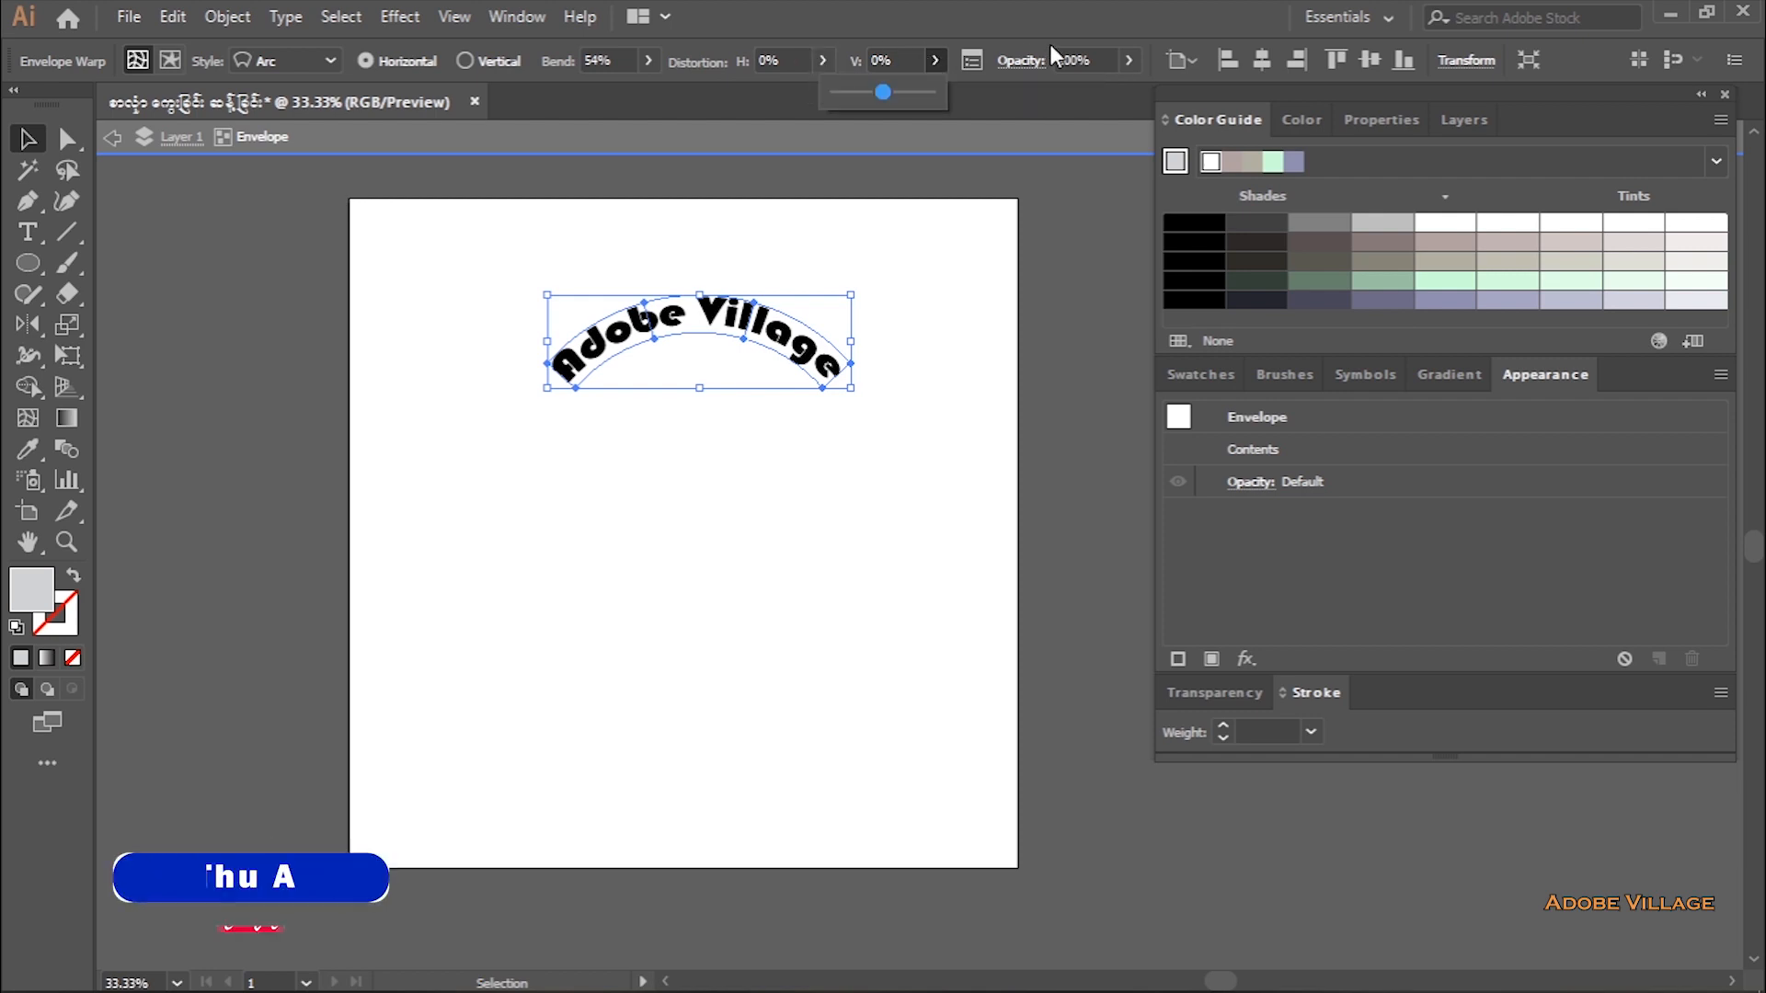
left_click(1128, 64)
left_click_drag(1124, 91, 1058, 98)
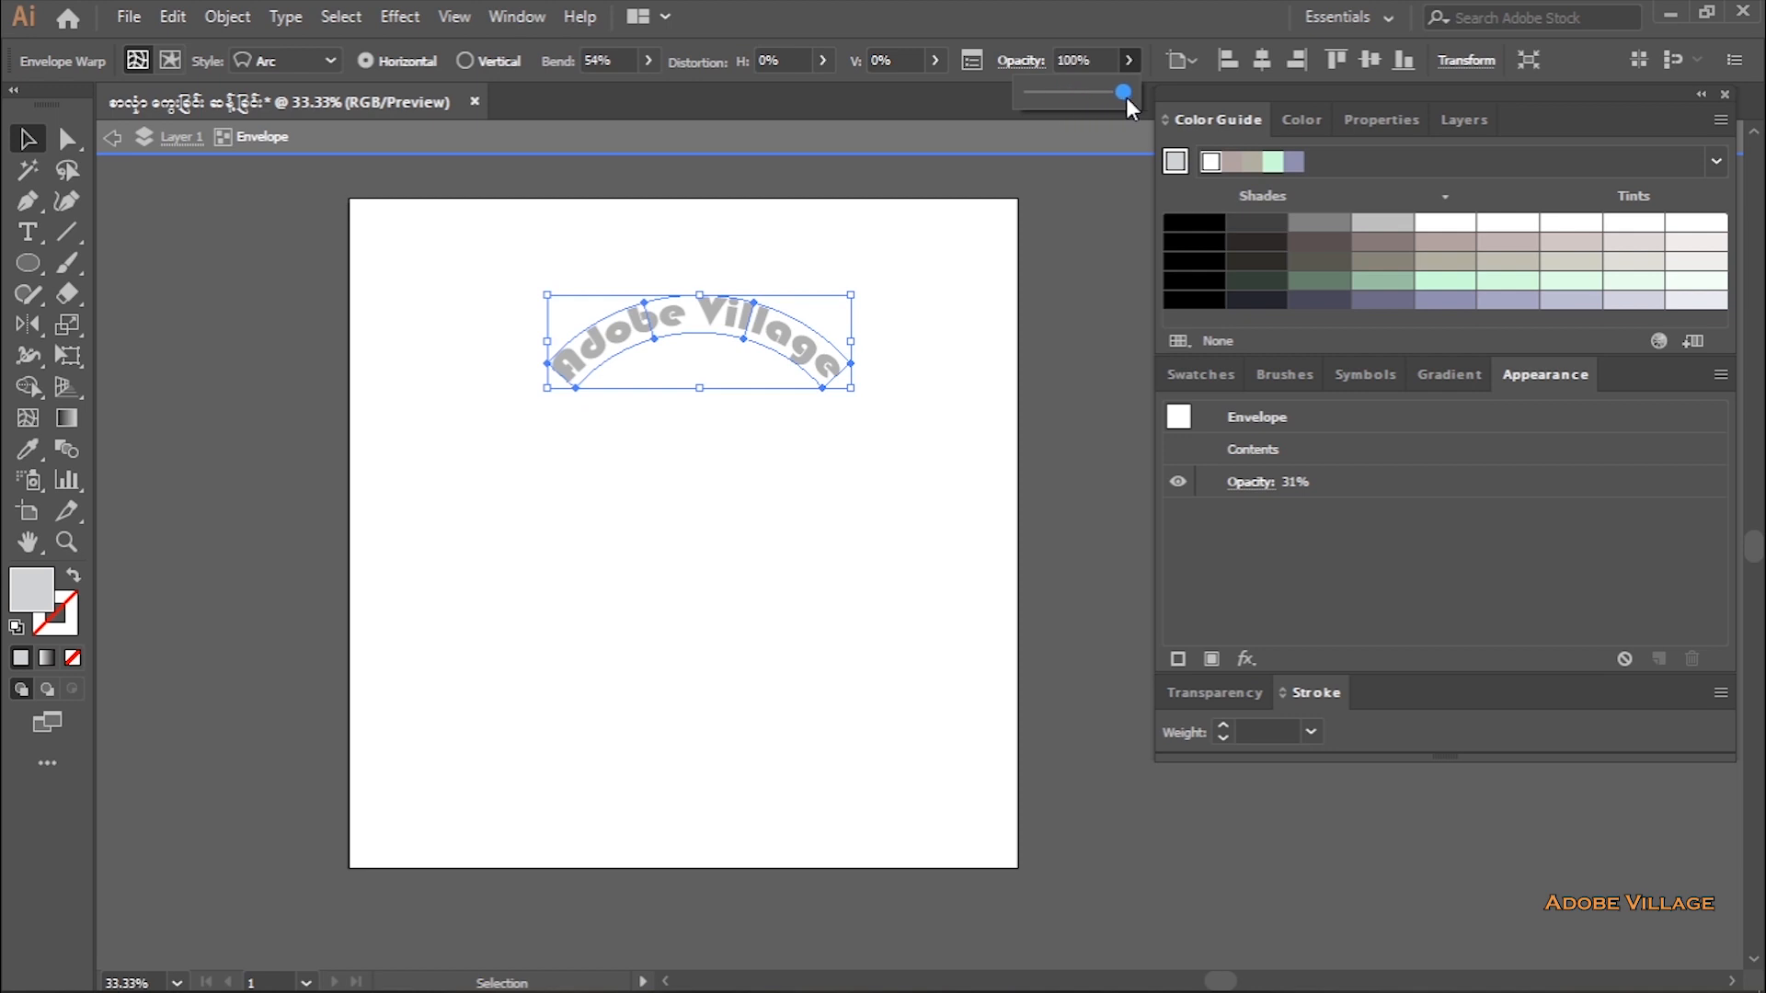
left_click_drag(1126, 97, 1126, 94)
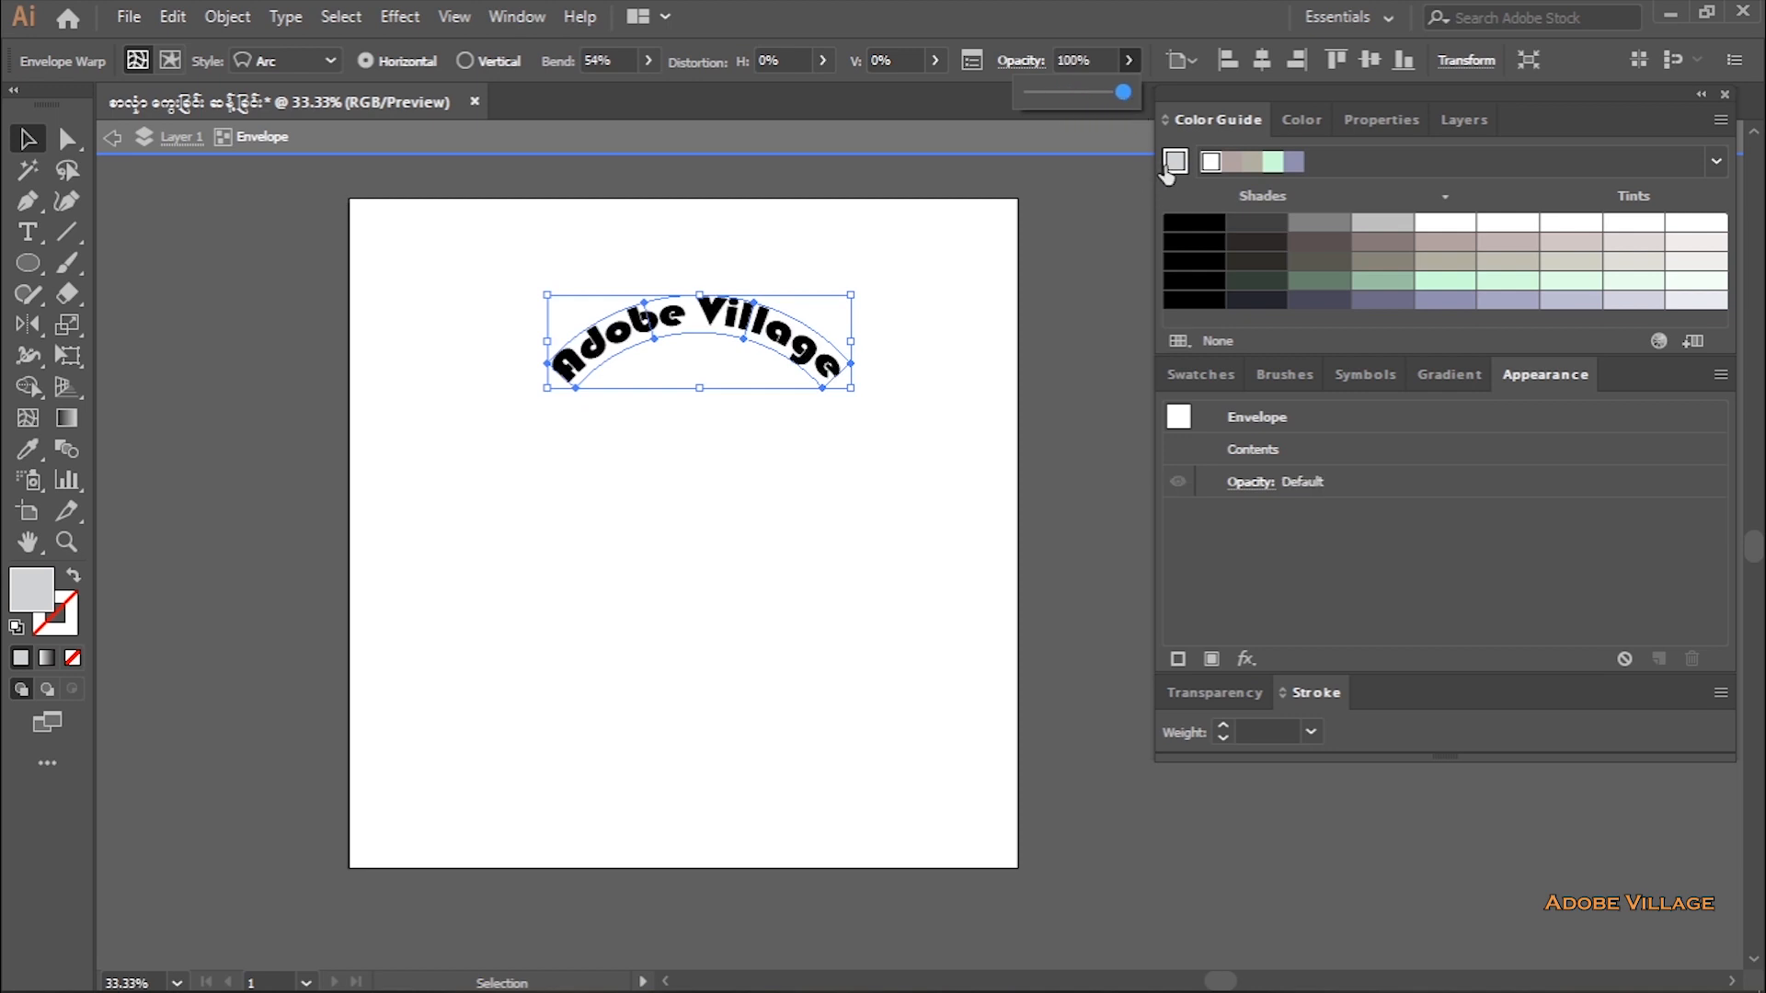
- Center the arched text horizontally and vertically on the artboard
left_click(1255, 59)
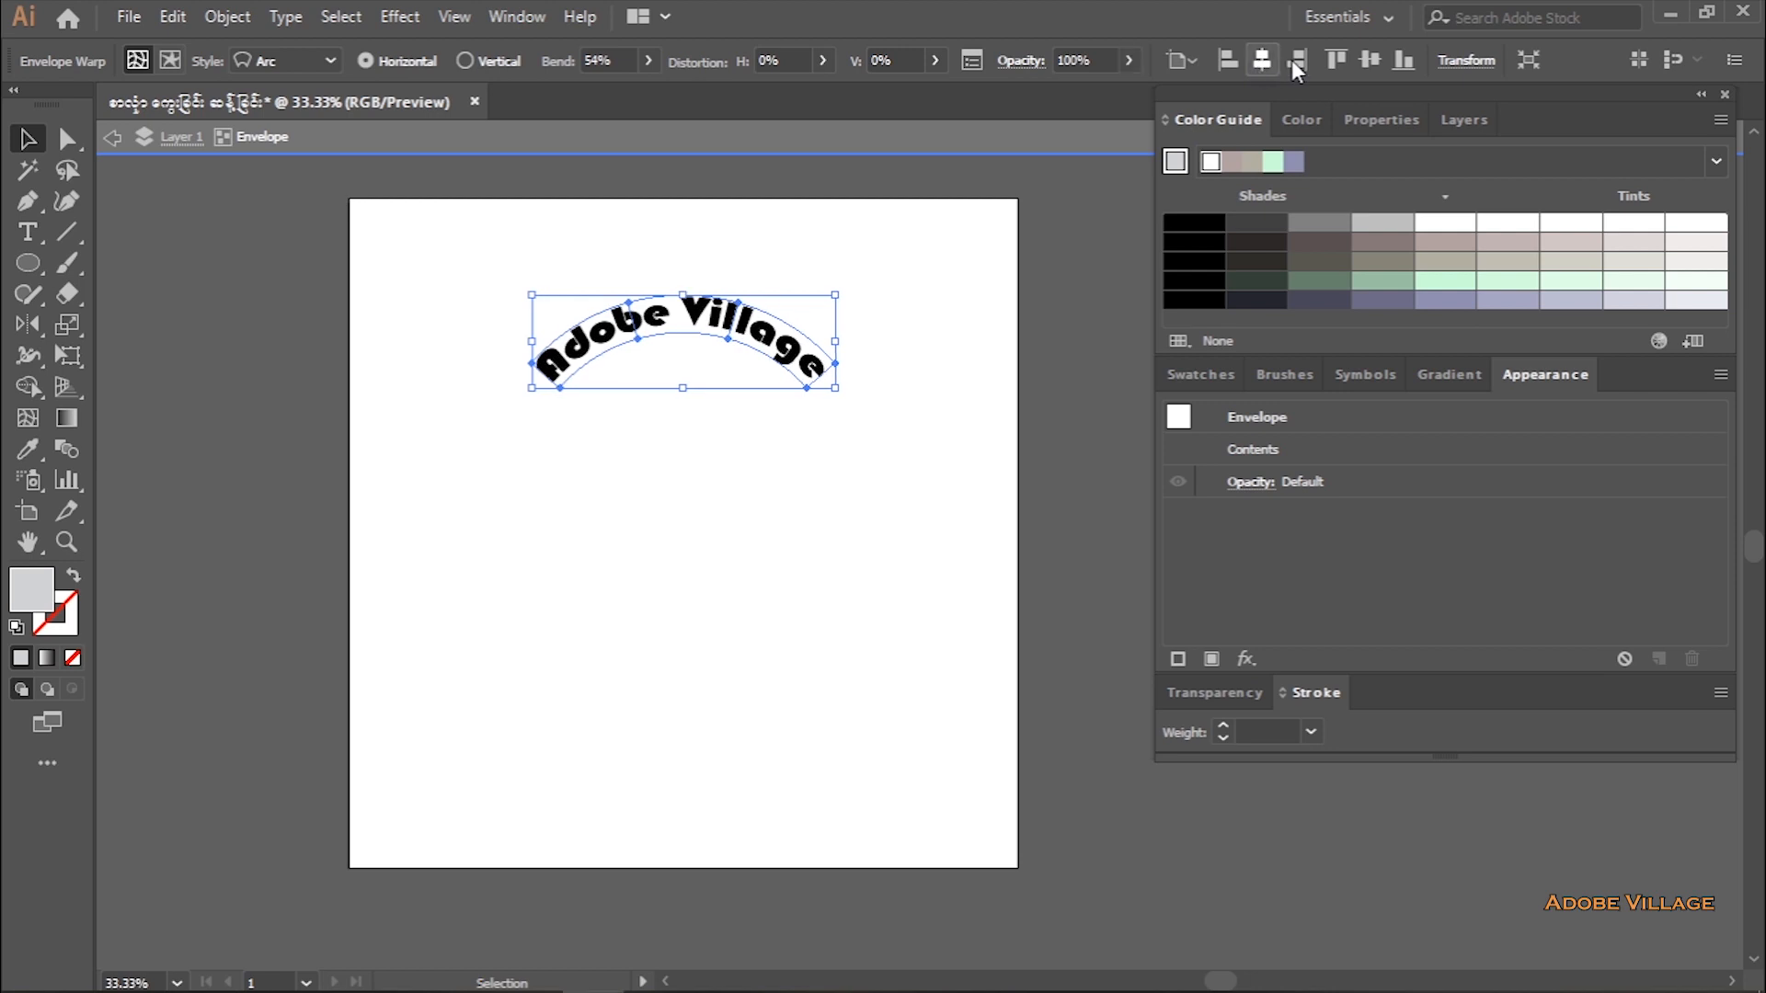
left_click(1373, 68)
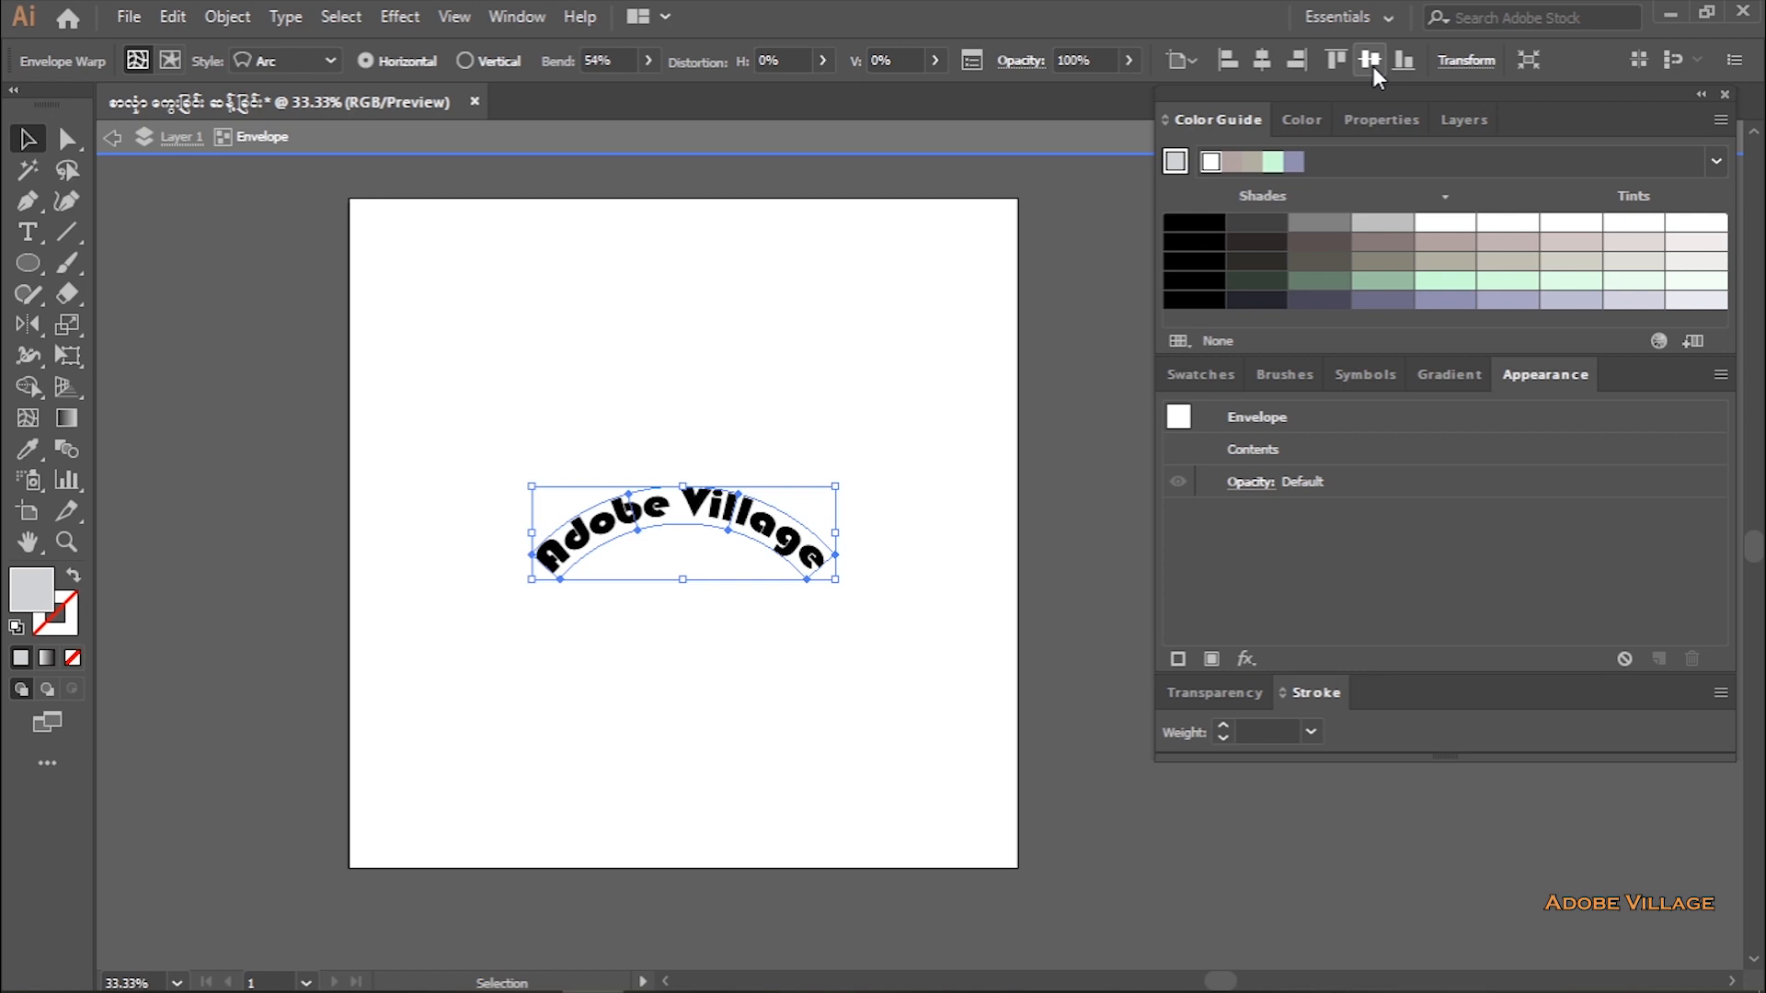
- Switch to the envelope's contents and give the text a light orange fill and a darker orange stroke
left_click(184, 67)
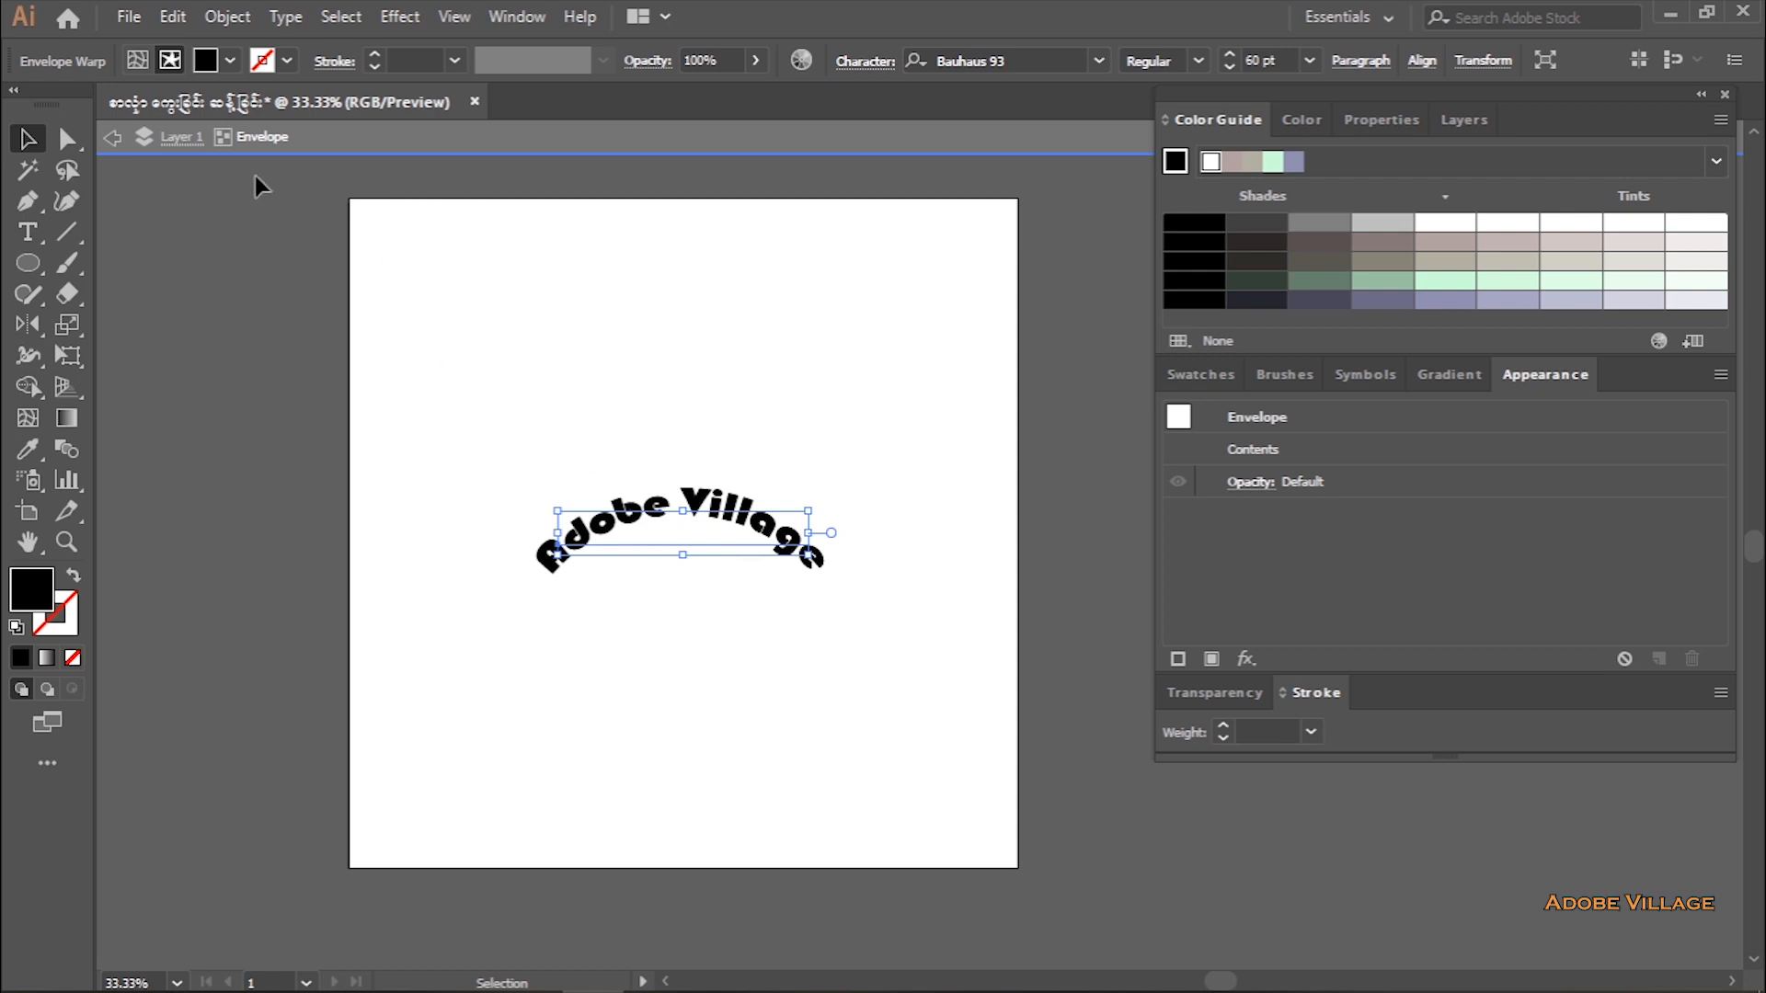
left_click(229, 61)
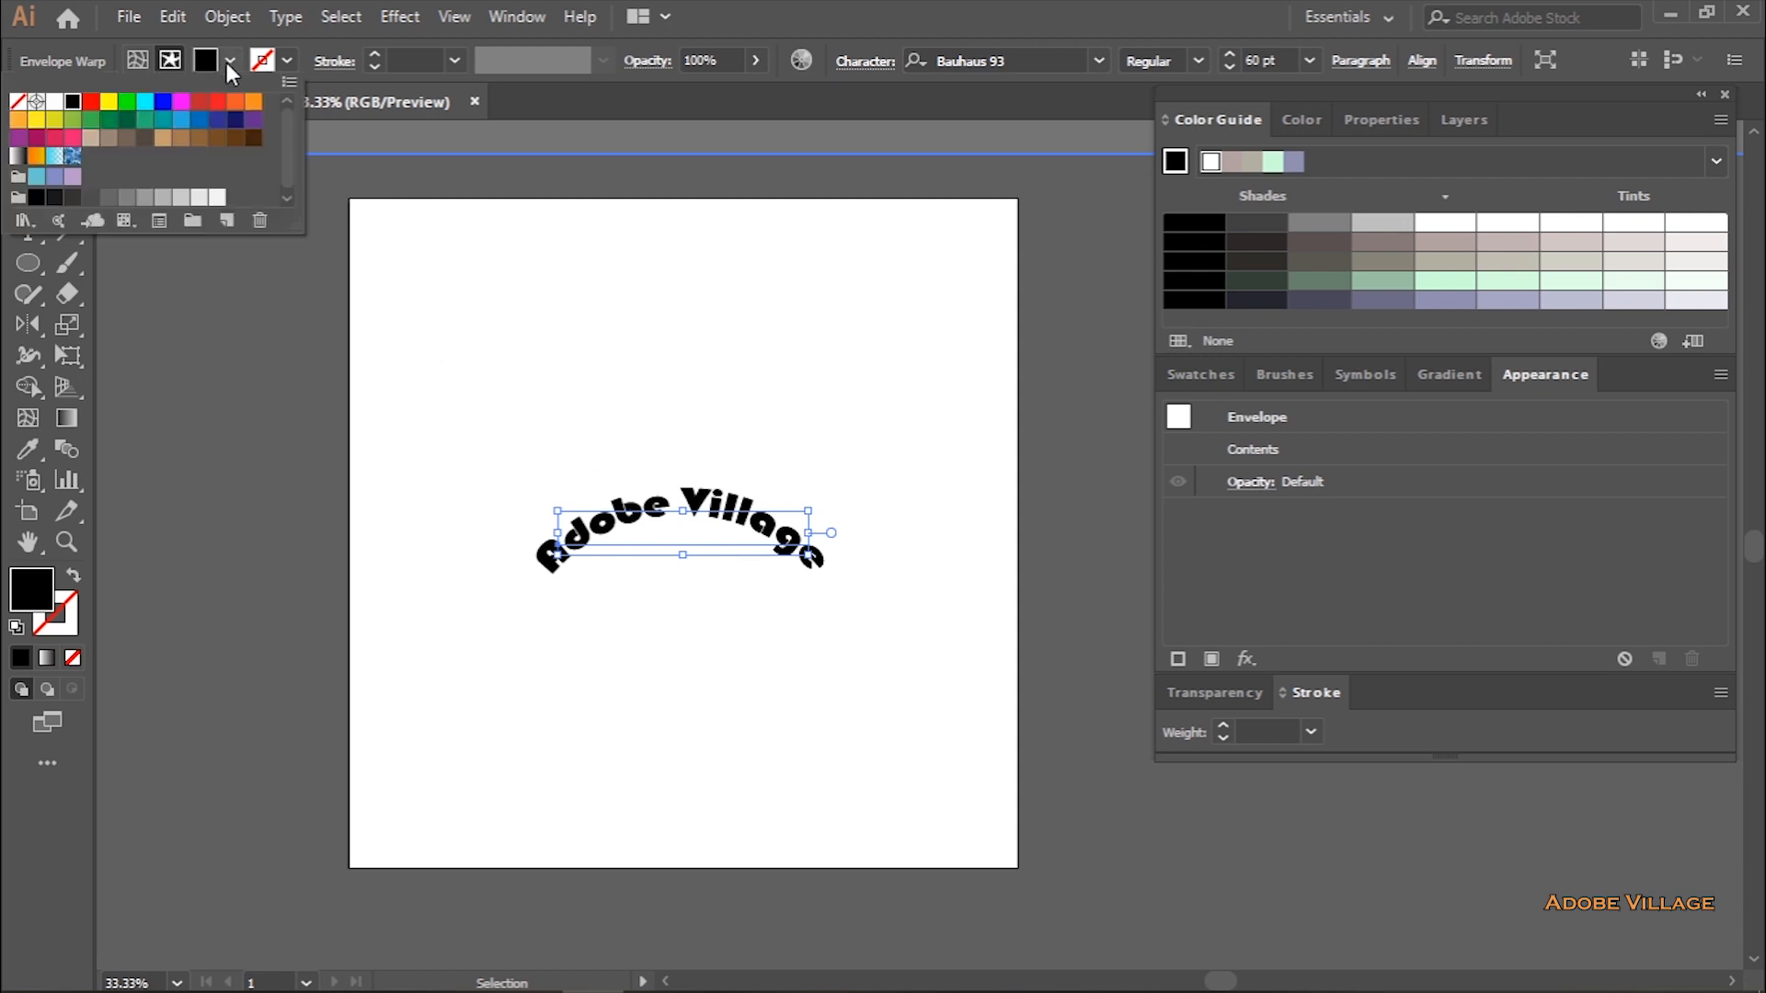
left_click(253, 101)
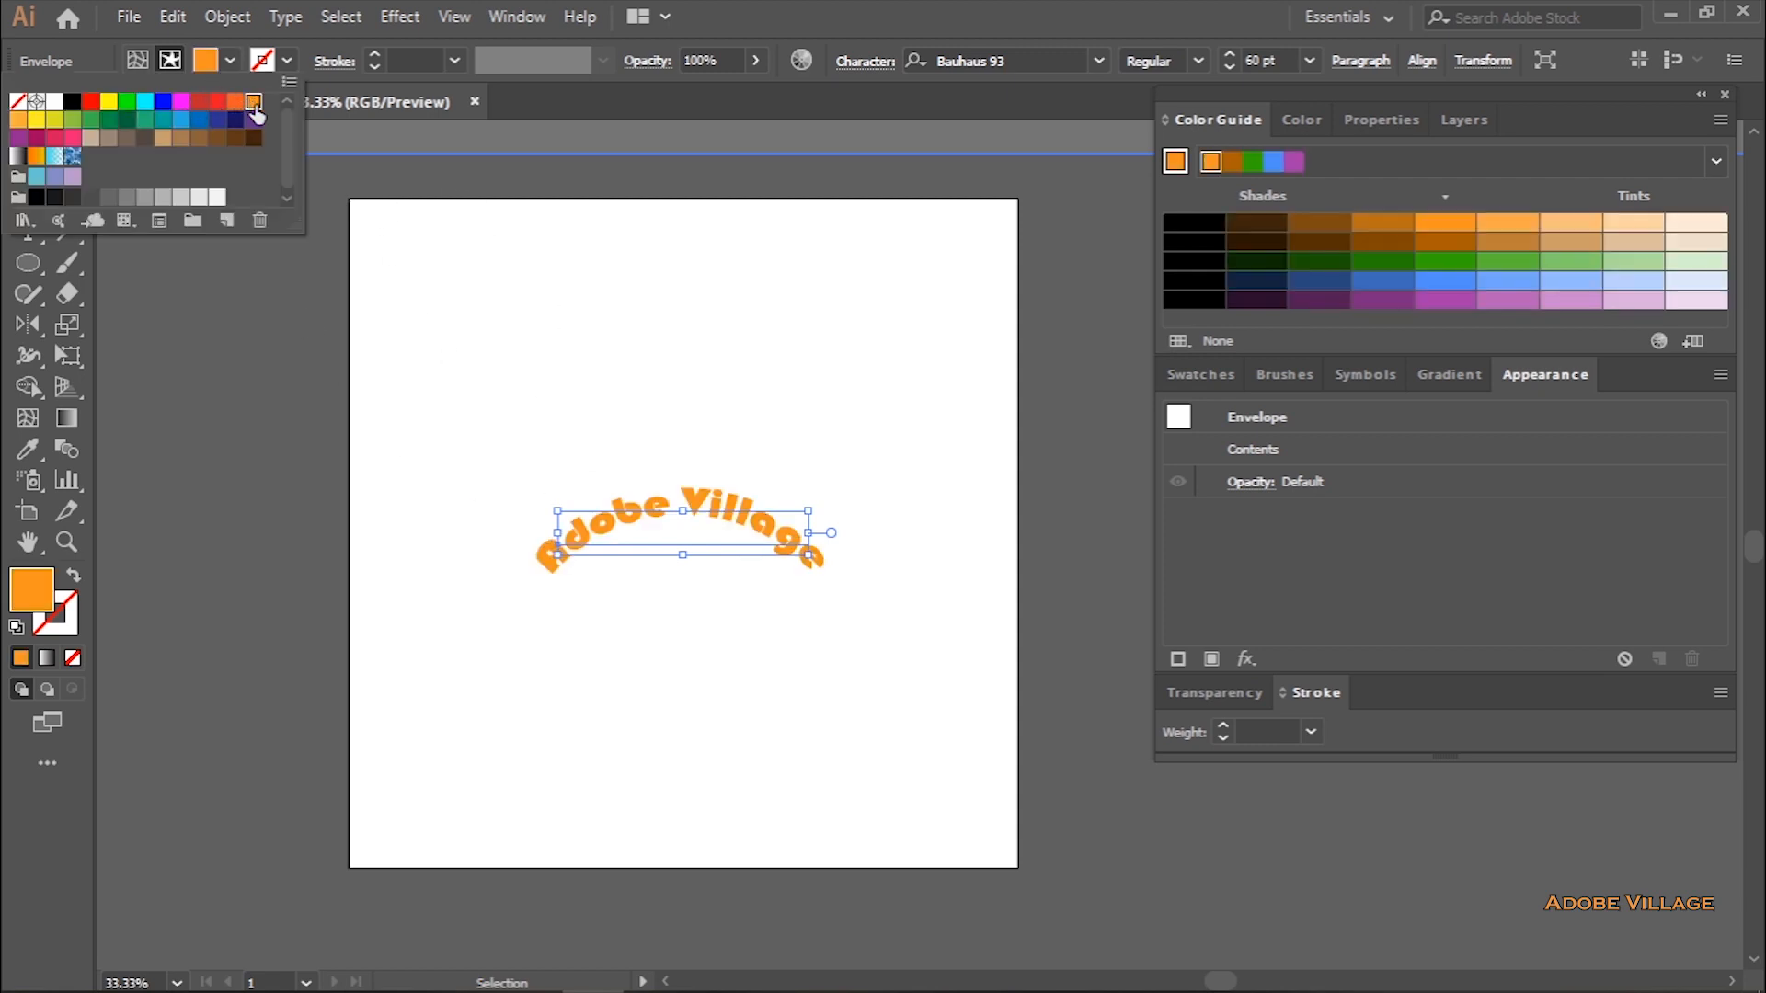
left_click(284, 61)
left_click(284, 61)
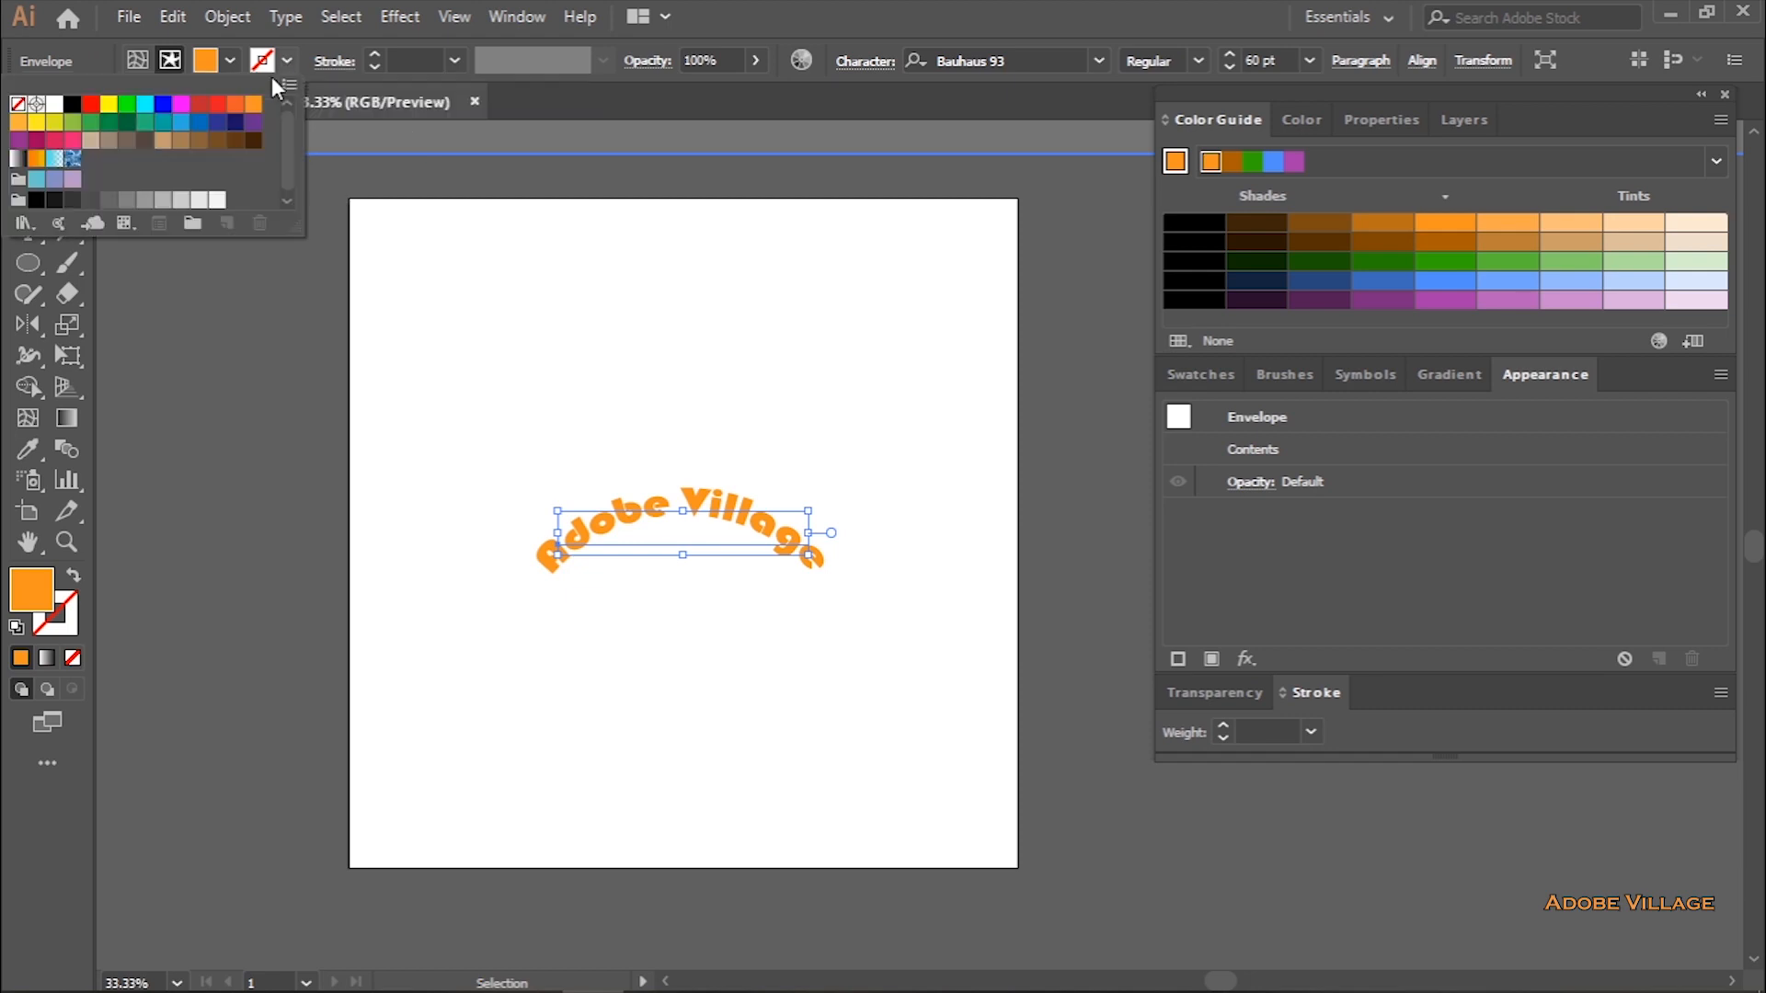
left_click(236, 109)
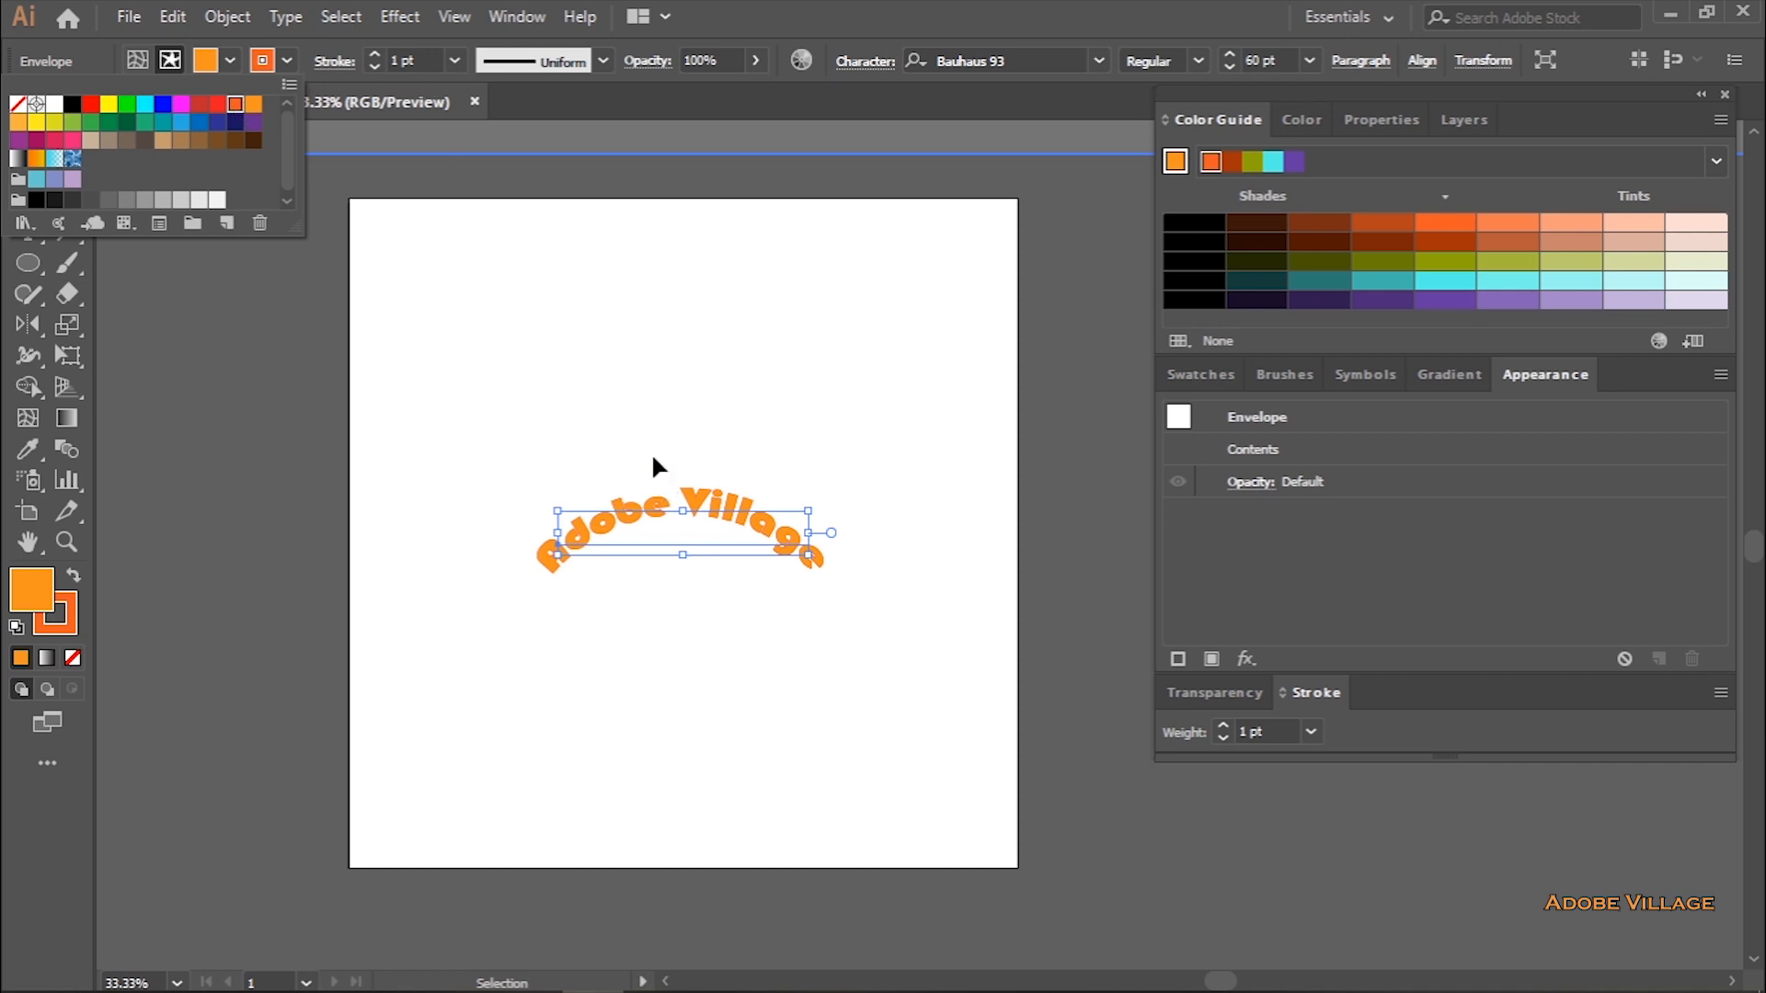
- Try a 10 pt stroke on the text and set the stroke weight to 3 pt
left_click(455, 60)
left_click(456, 65)
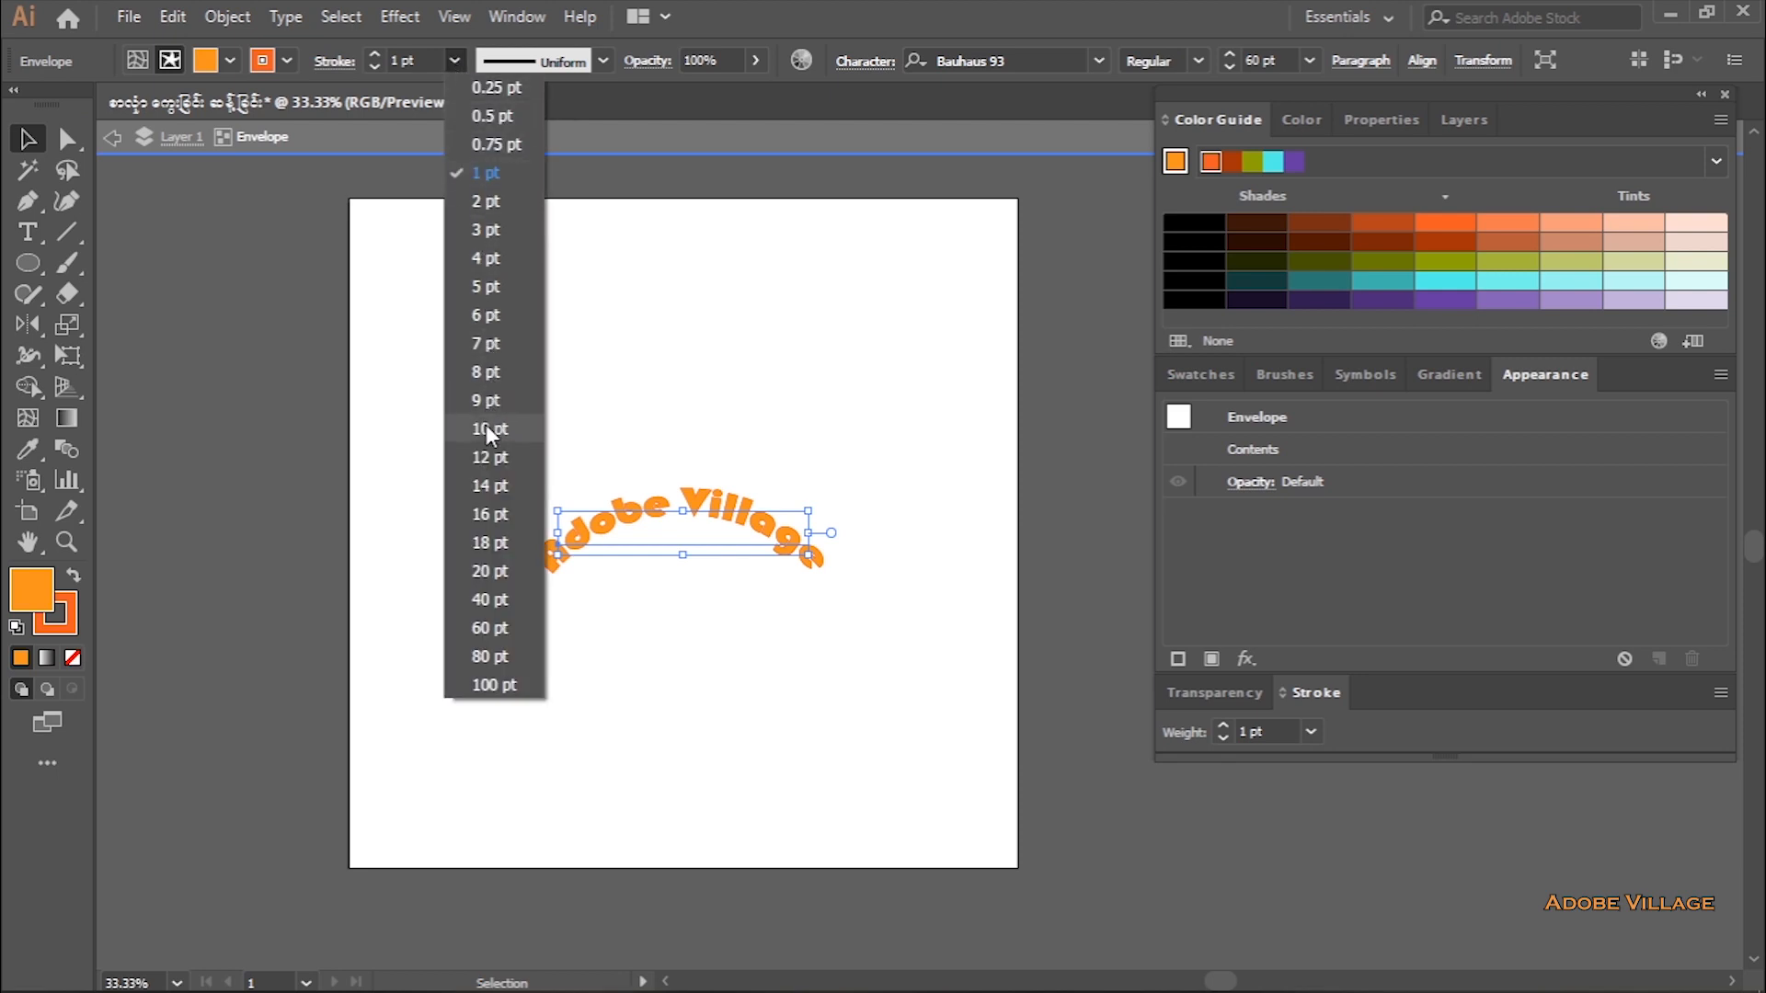
left_click(487, 427)
left_click(451, 62)
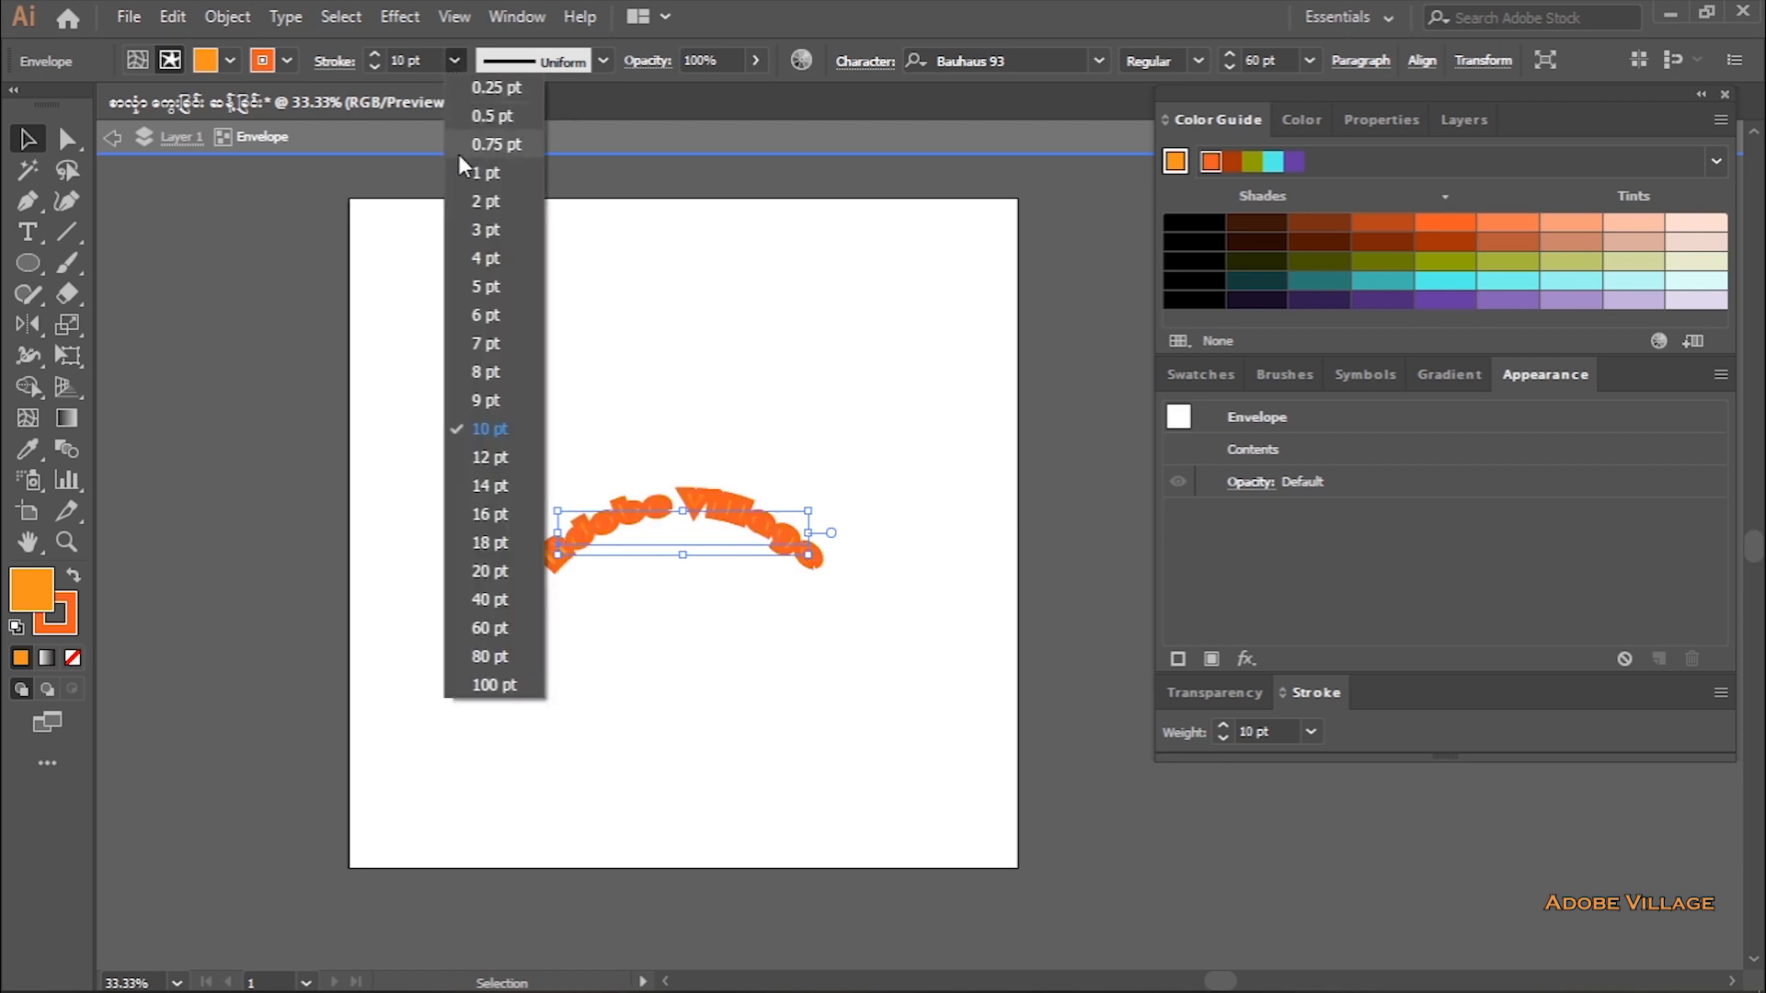
left_click(477, 220)
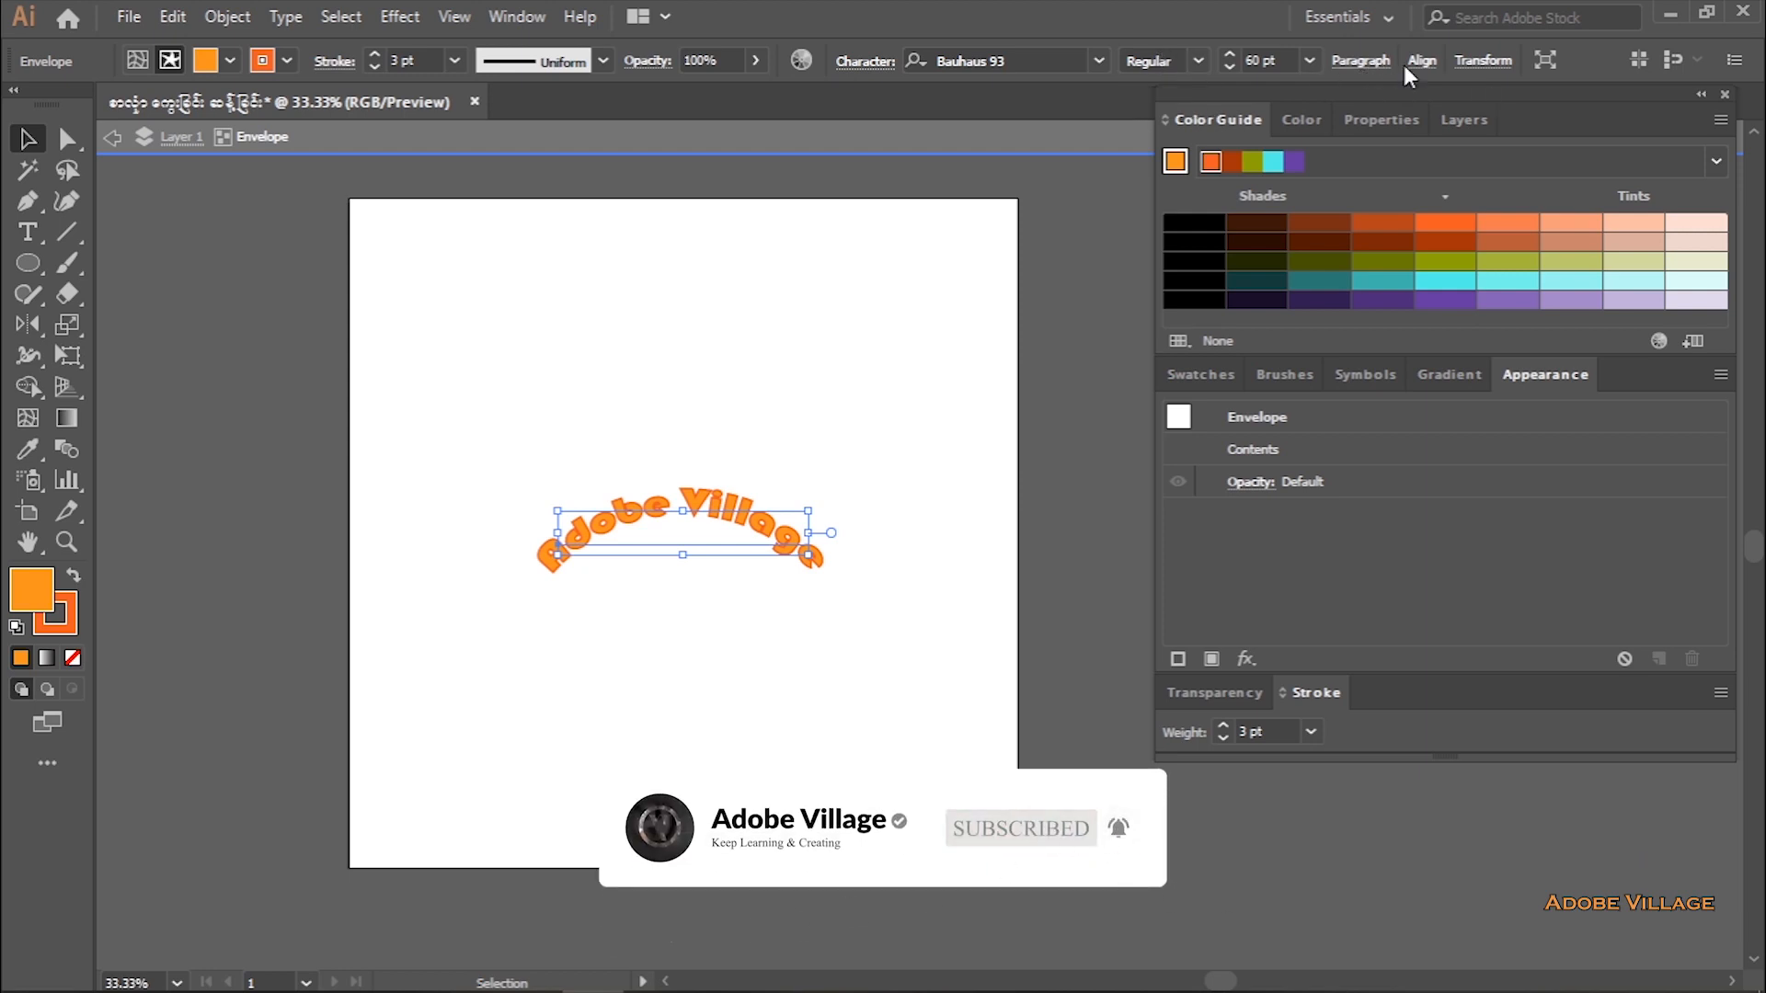
- Check the position and size values of the envelope's text in the transform settings
left_click(1462, 66)
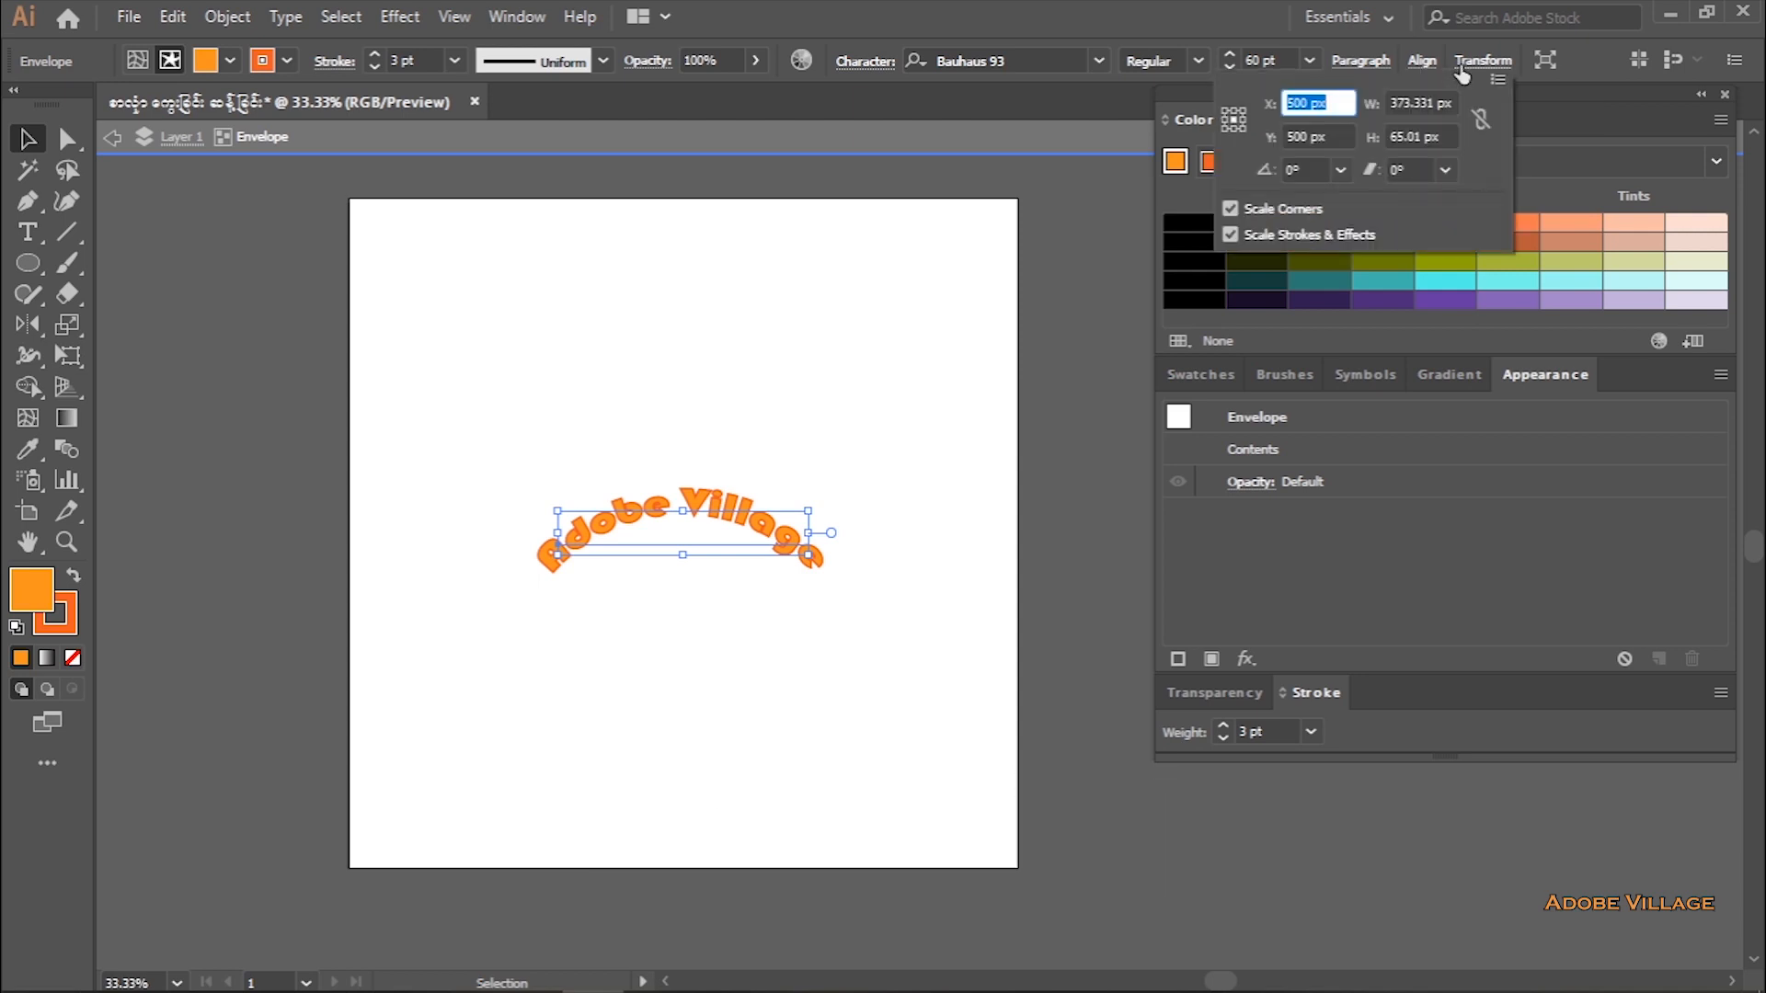
left_click(1260, 19)
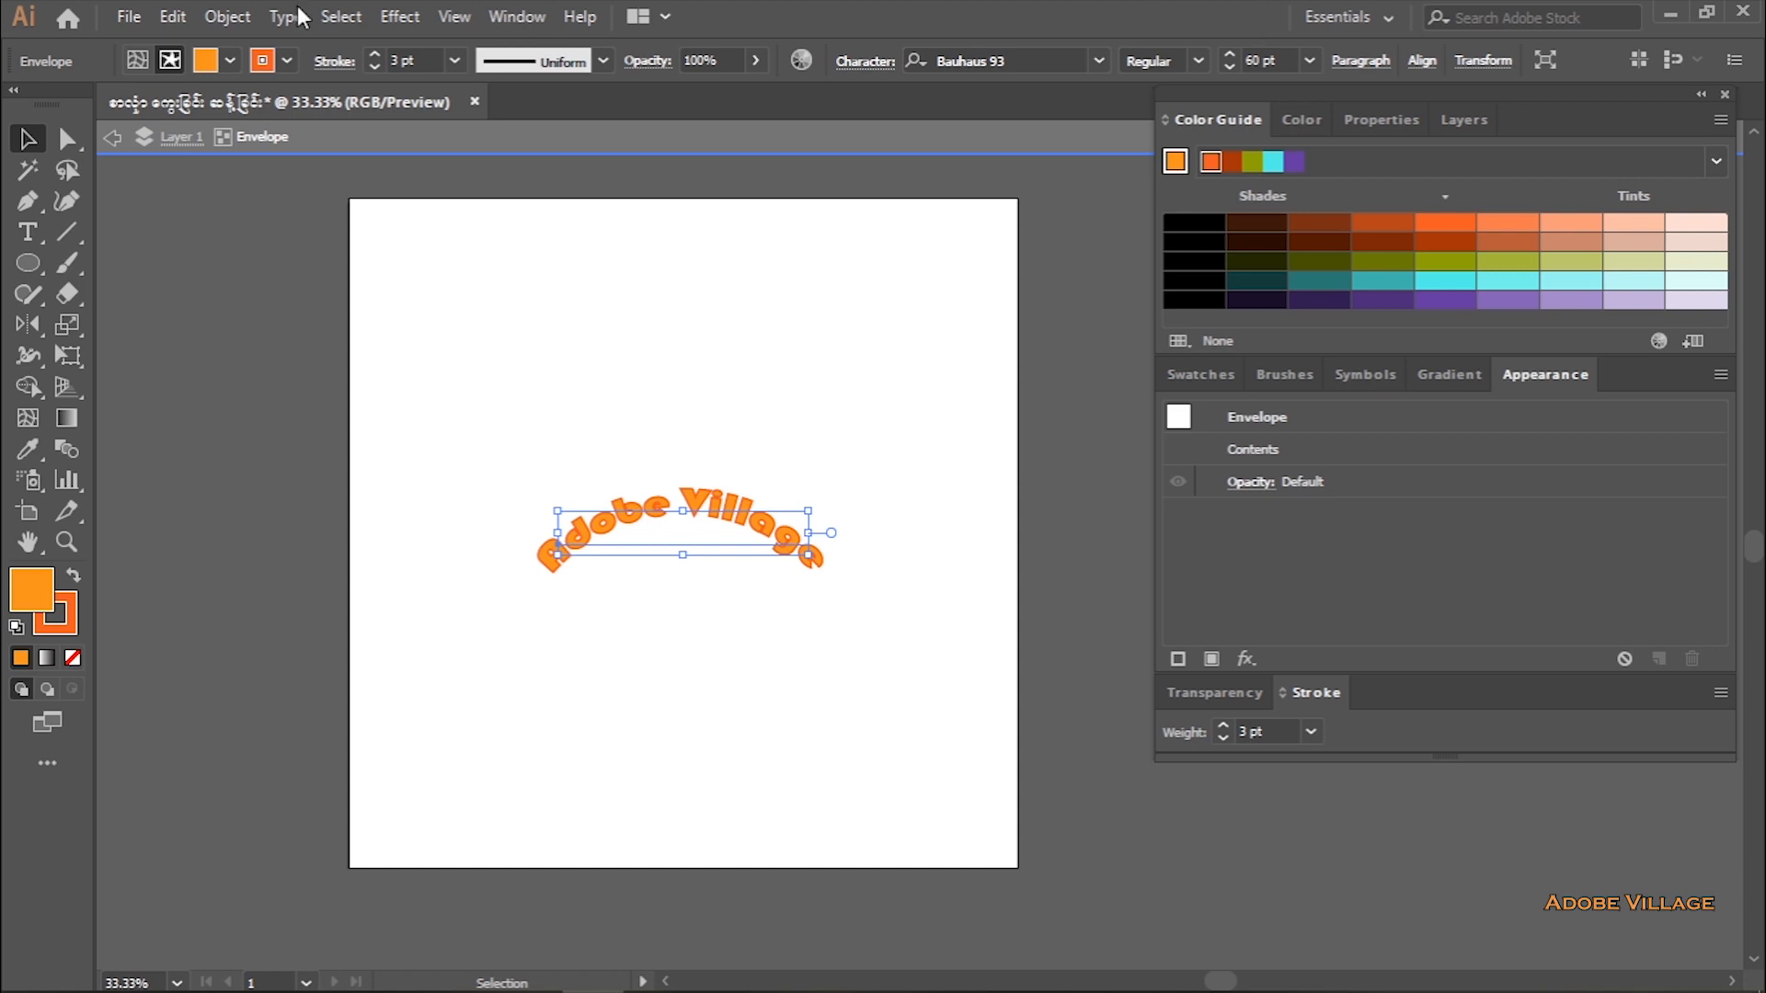
- Examine the export formats available for the artboard in Export for Screens and close it without exporting
left_click(129, 16)
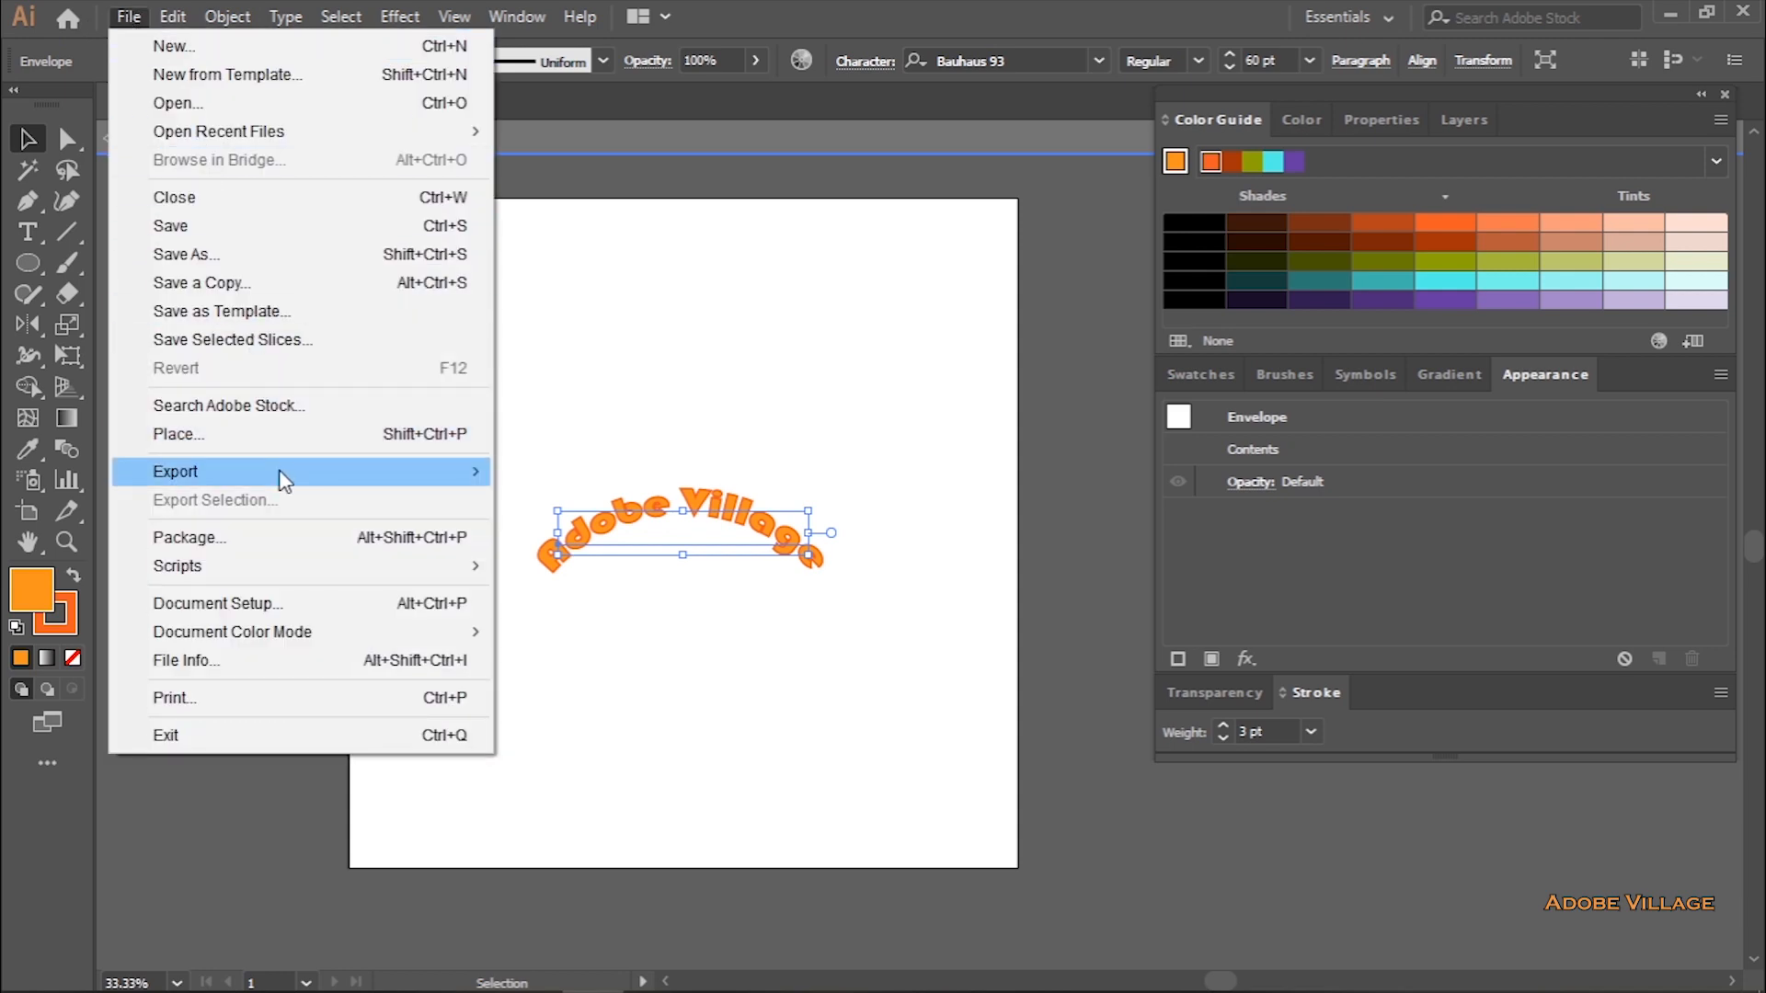
mouse_move(281, 471)
left_click(576, 467)
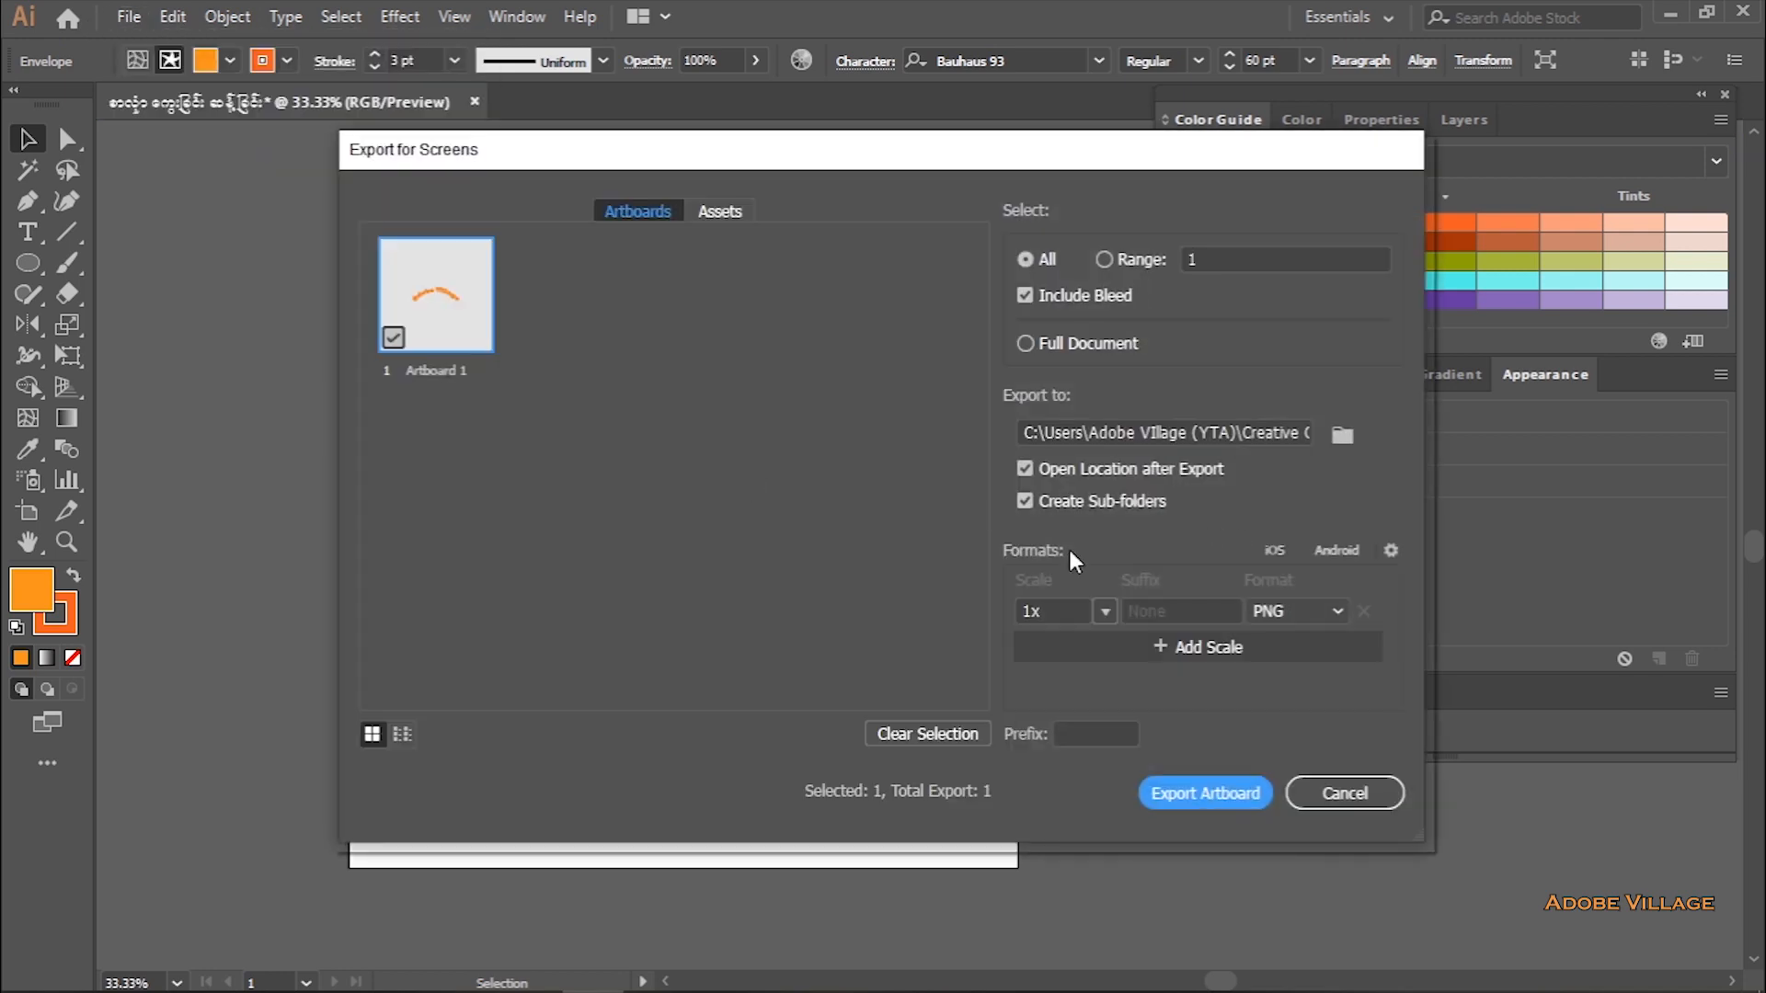
left_click(1293, 617)
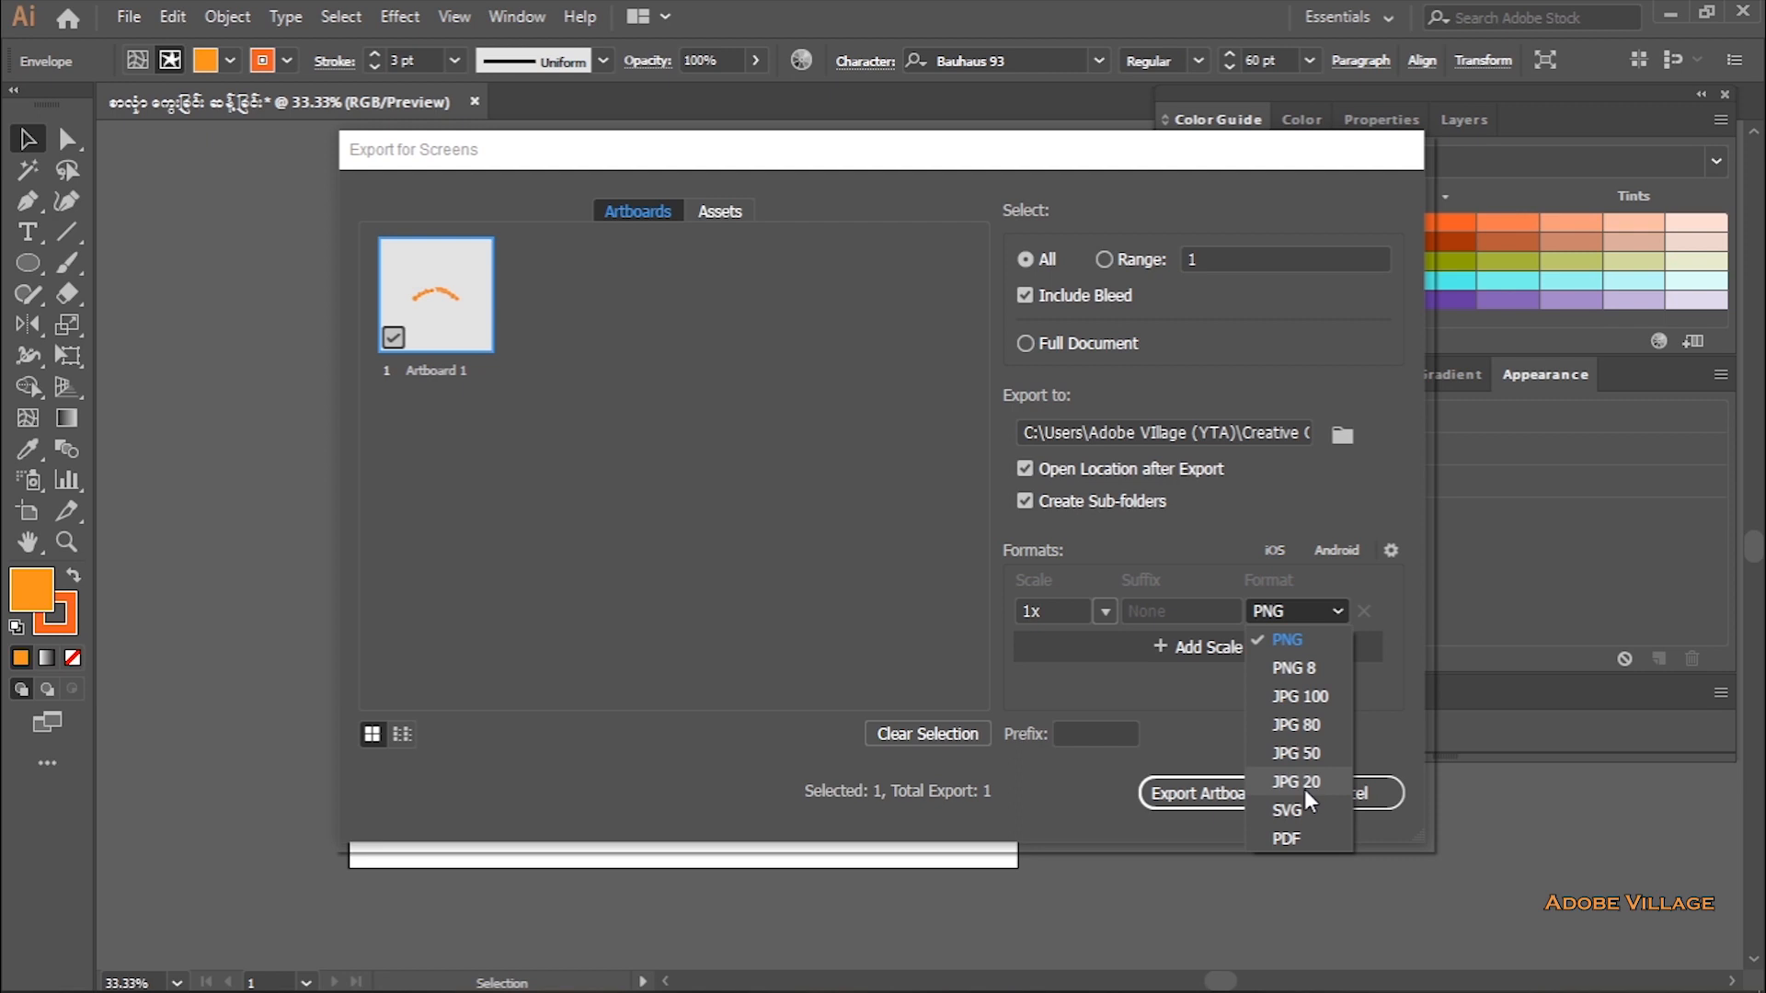
left_click(1214, 732)
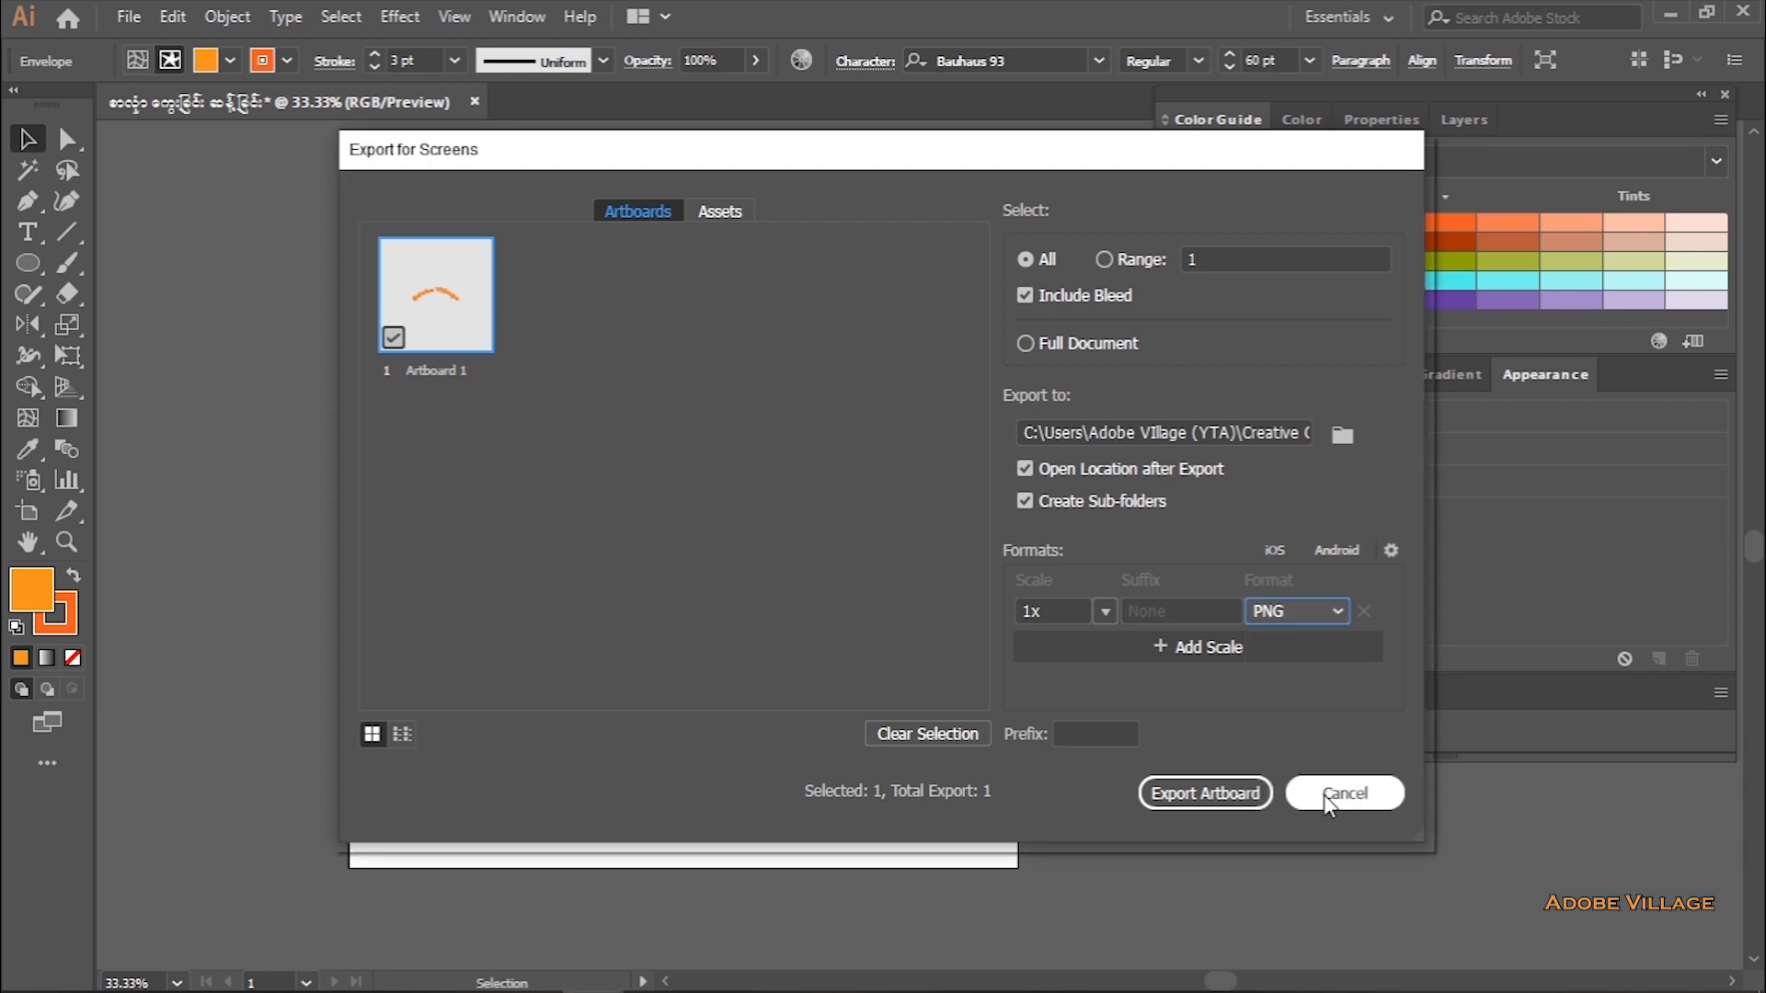
left_click(1322, 794)
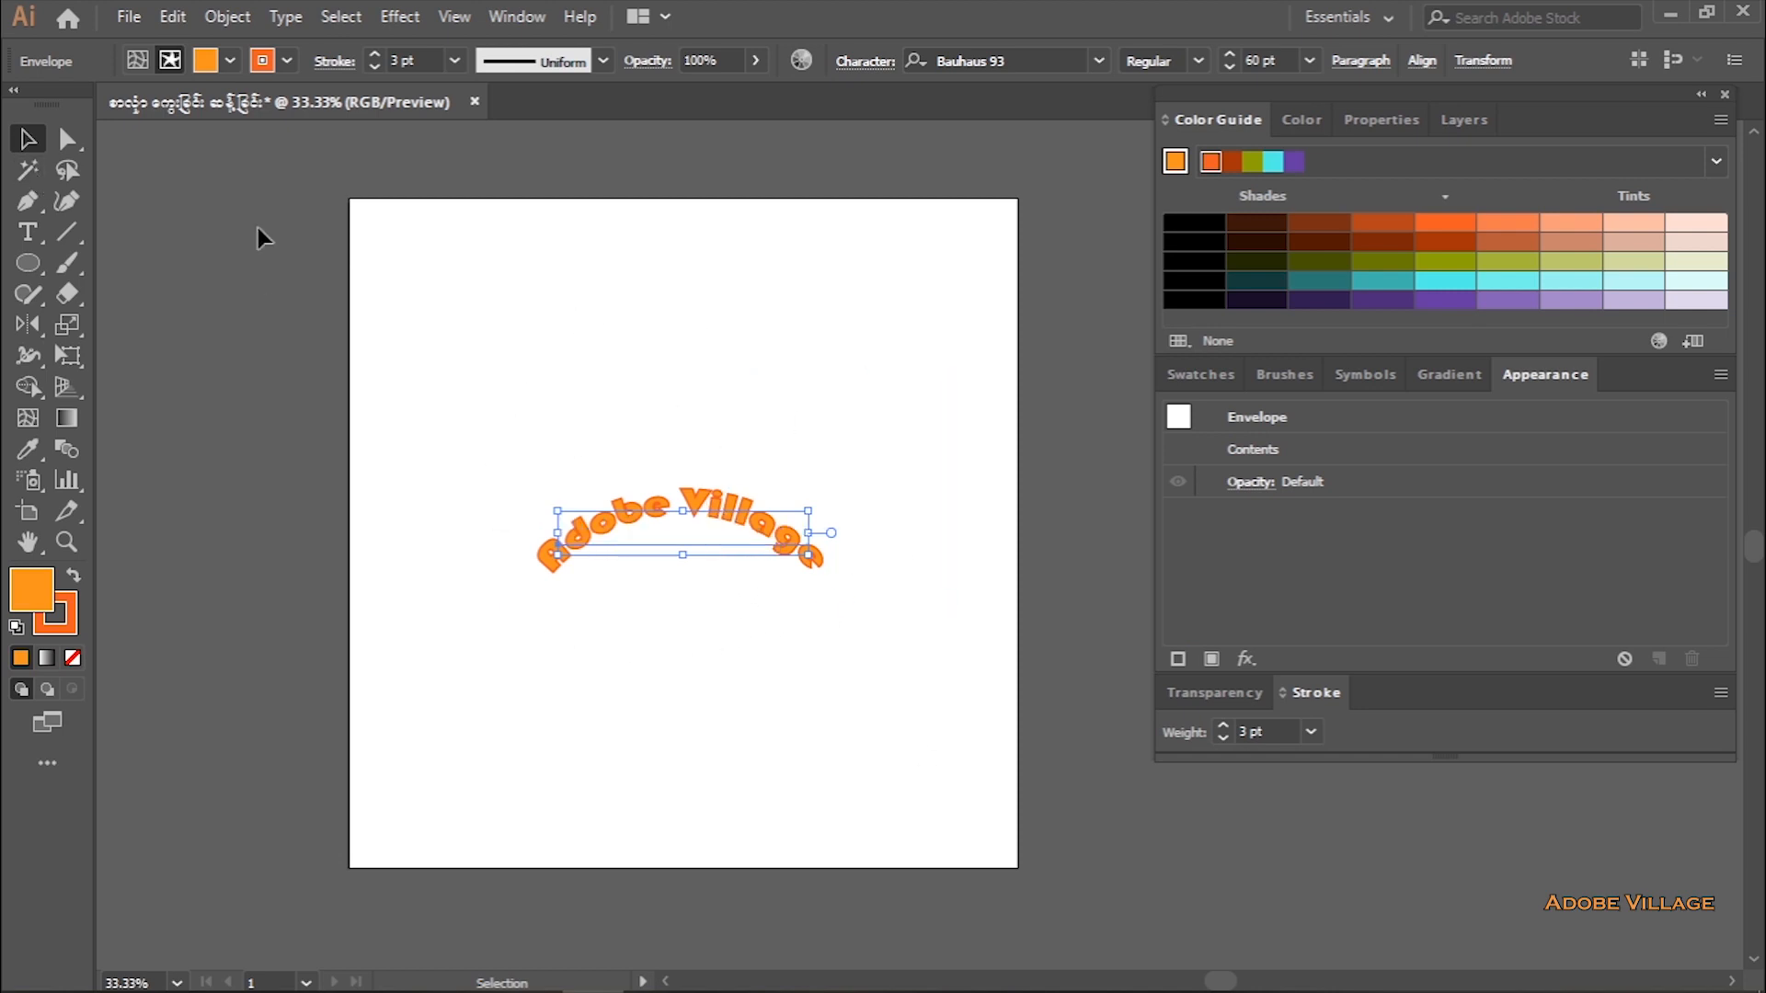
- Move the arched text straight up to the upper part of the artboard and switch back to editing its envelope
left_click_drag(708, 513, 702, 288)
left_click_drag(701, 281, 702, 281)
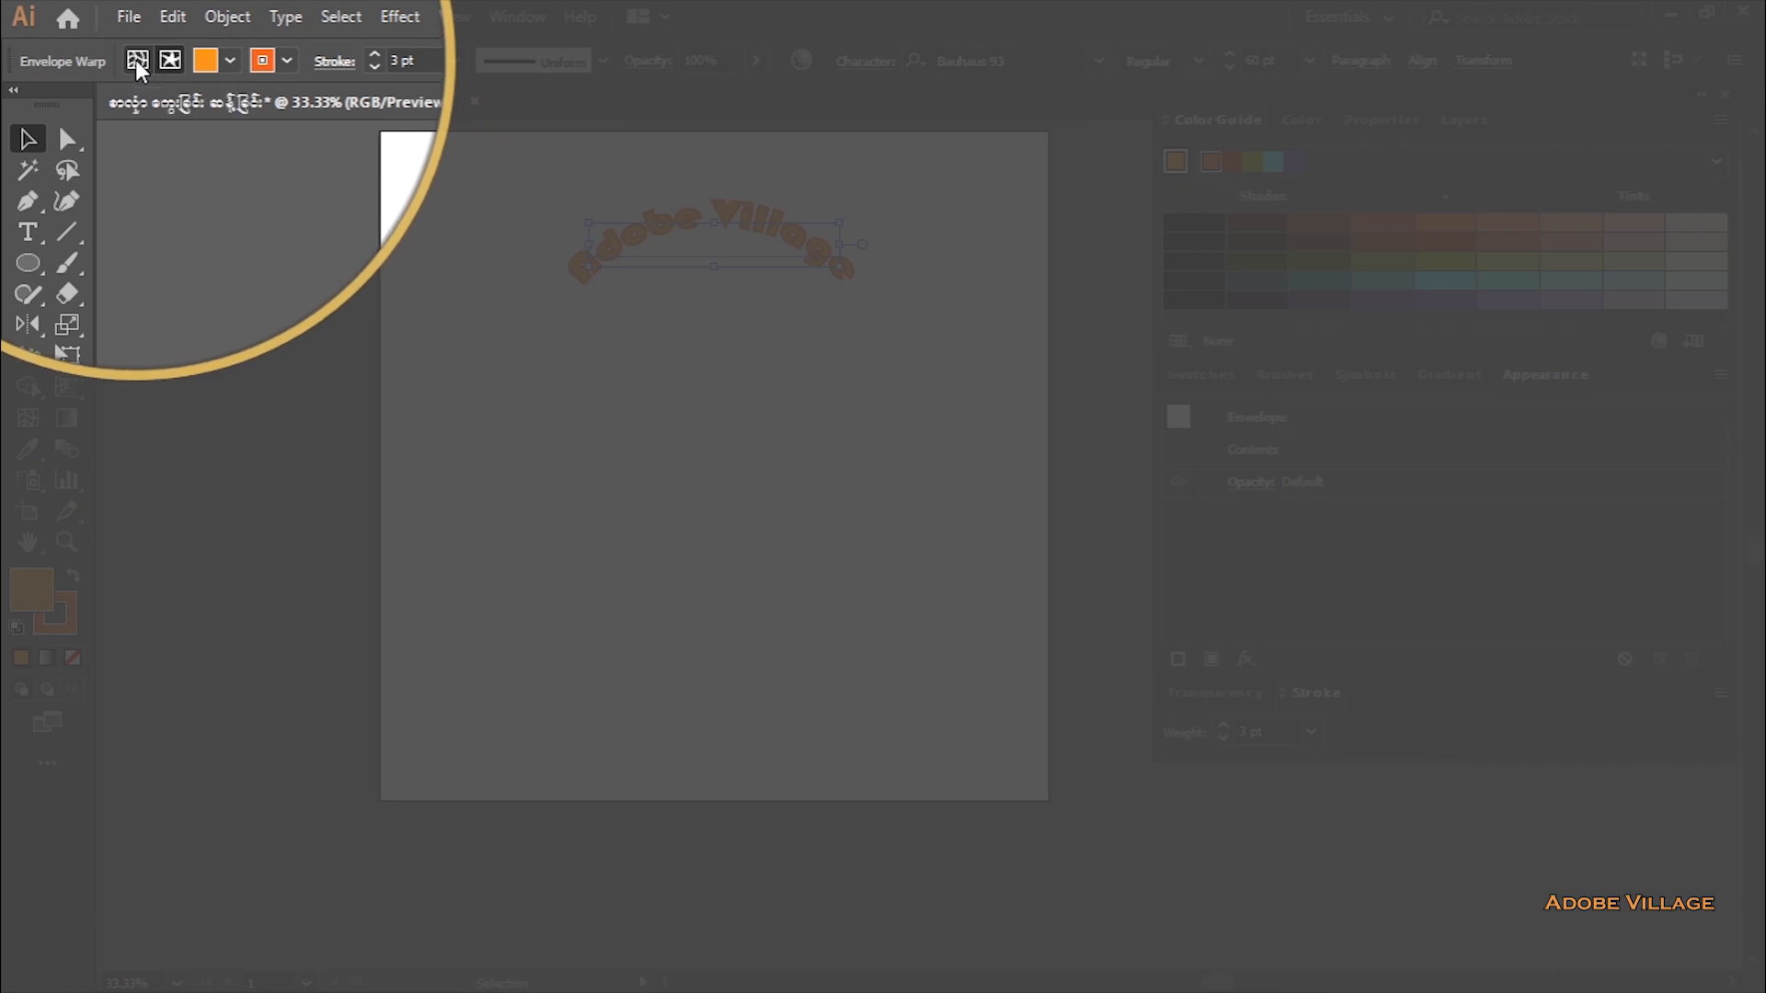
left_click(137, 60)
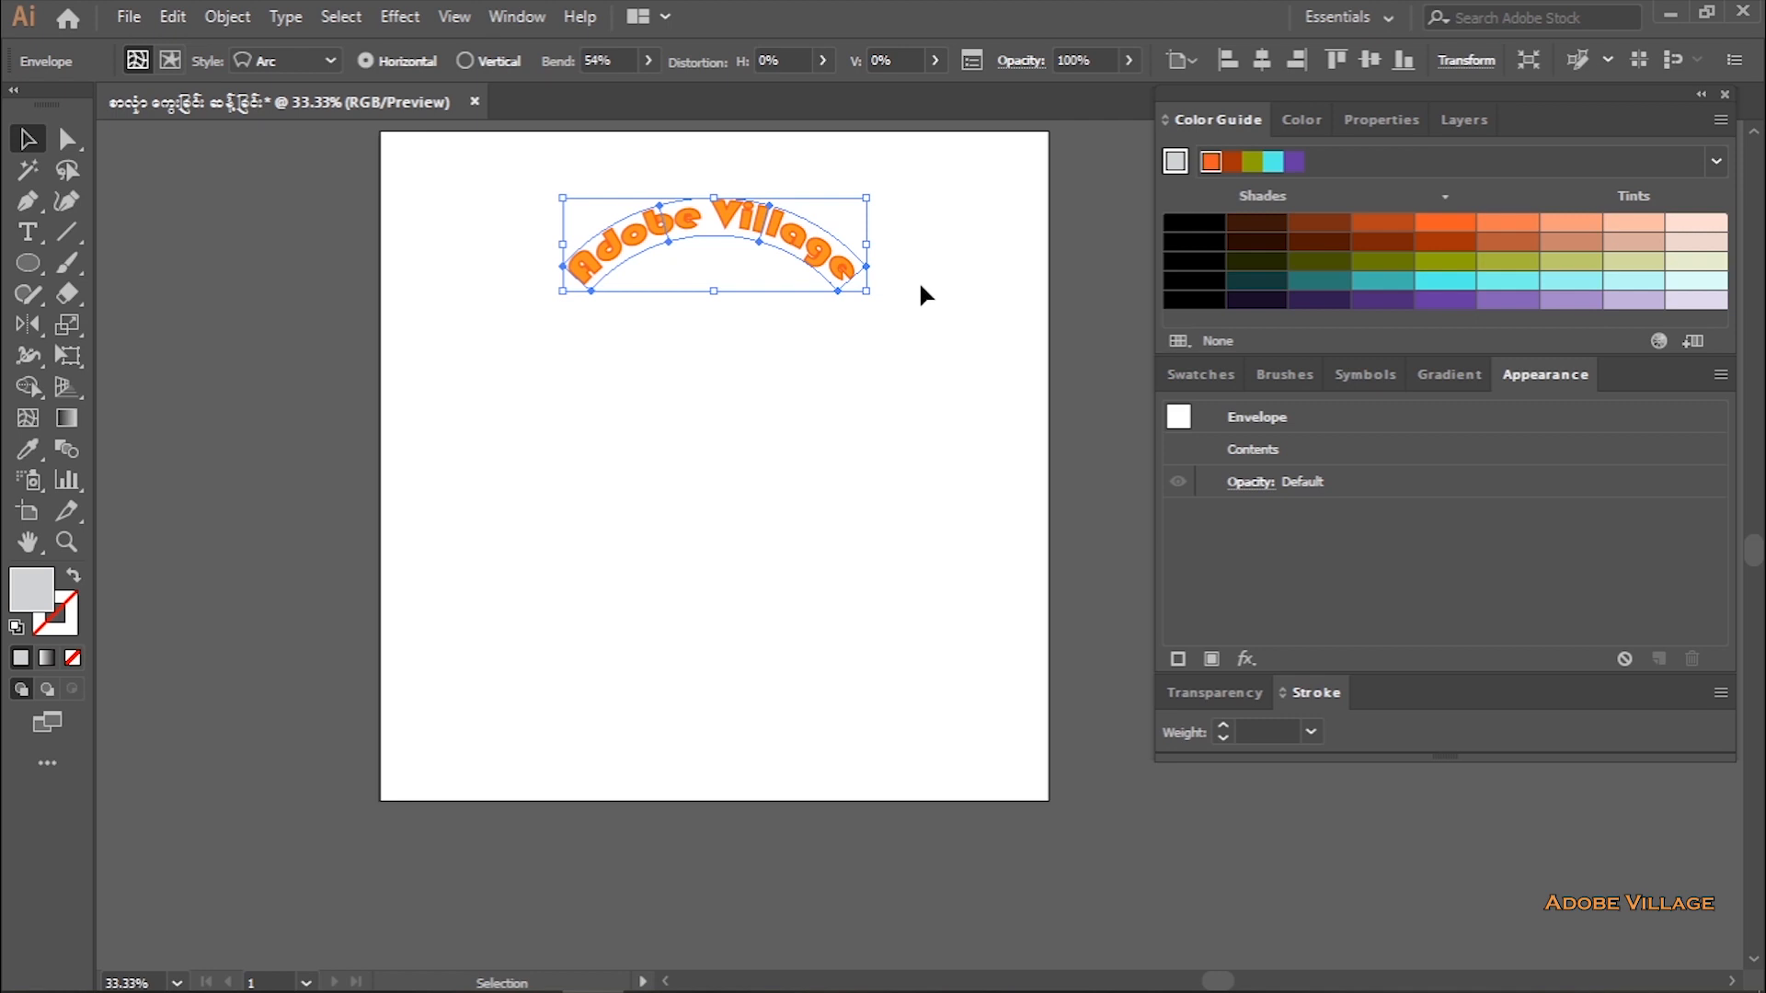
- Duplicate the arched text straight down onto the lower half of the artboard and expand the copy's object and fill
left_click_drag(824, 268, 826, 577)
key("shift")
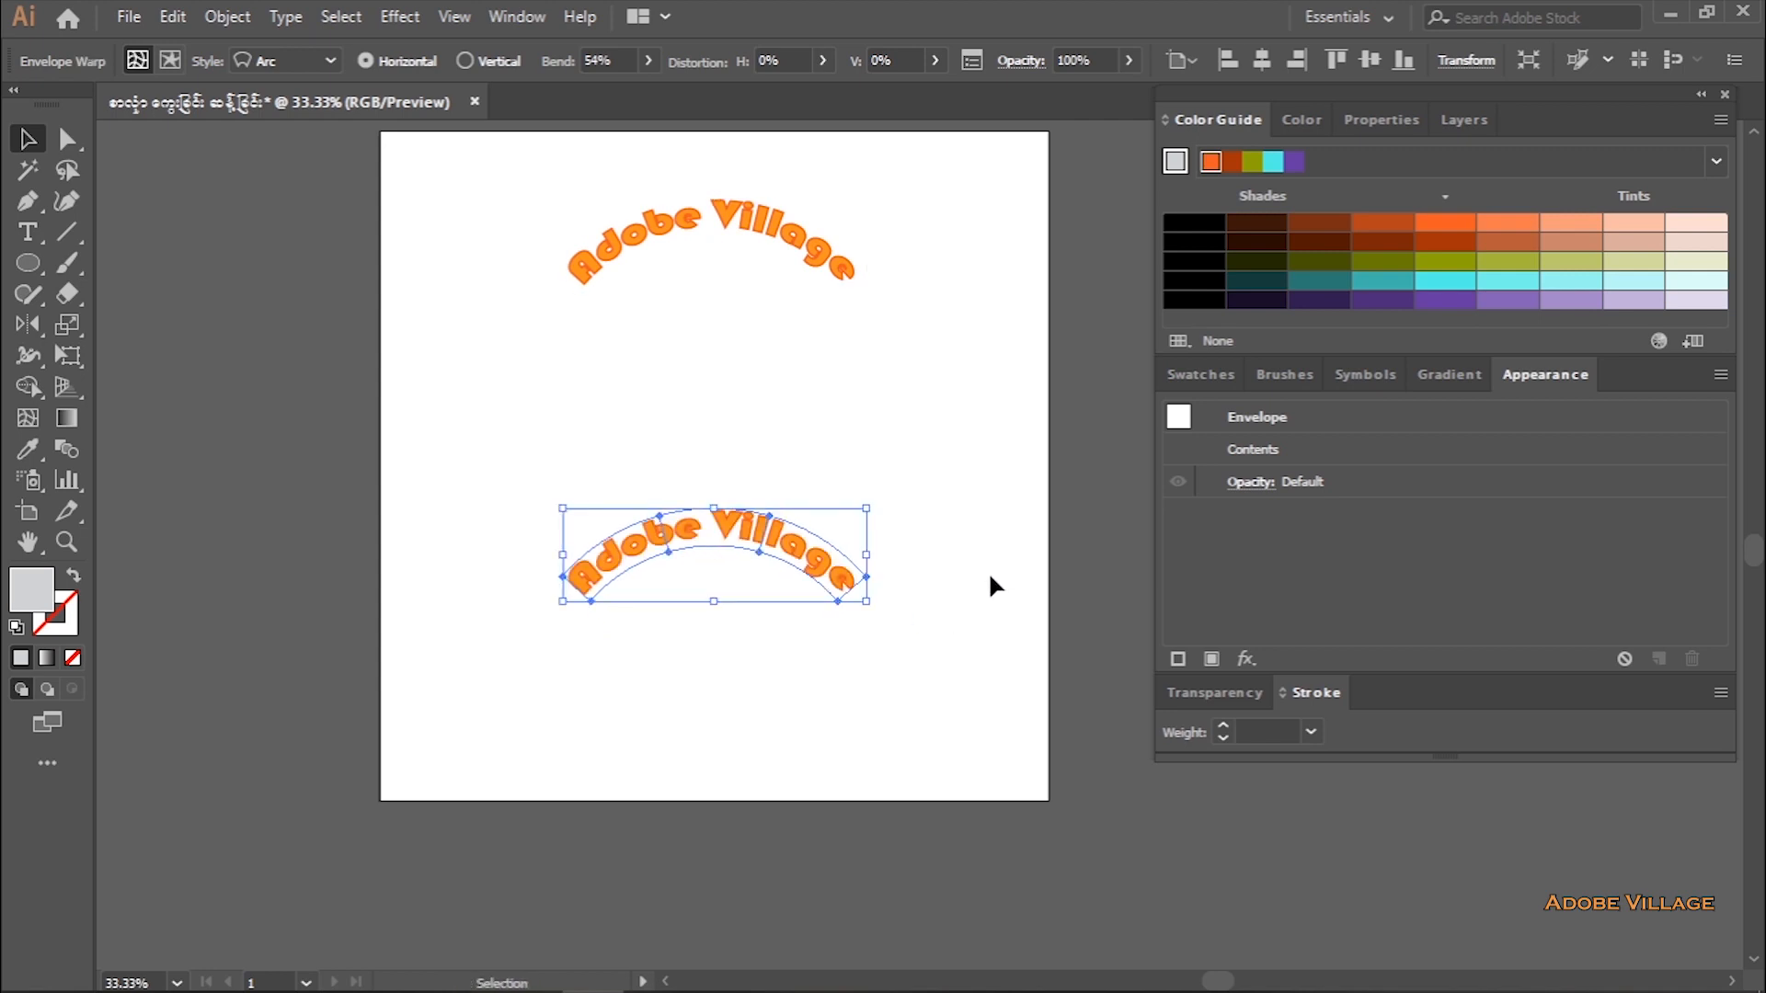
left_click(221, 16)
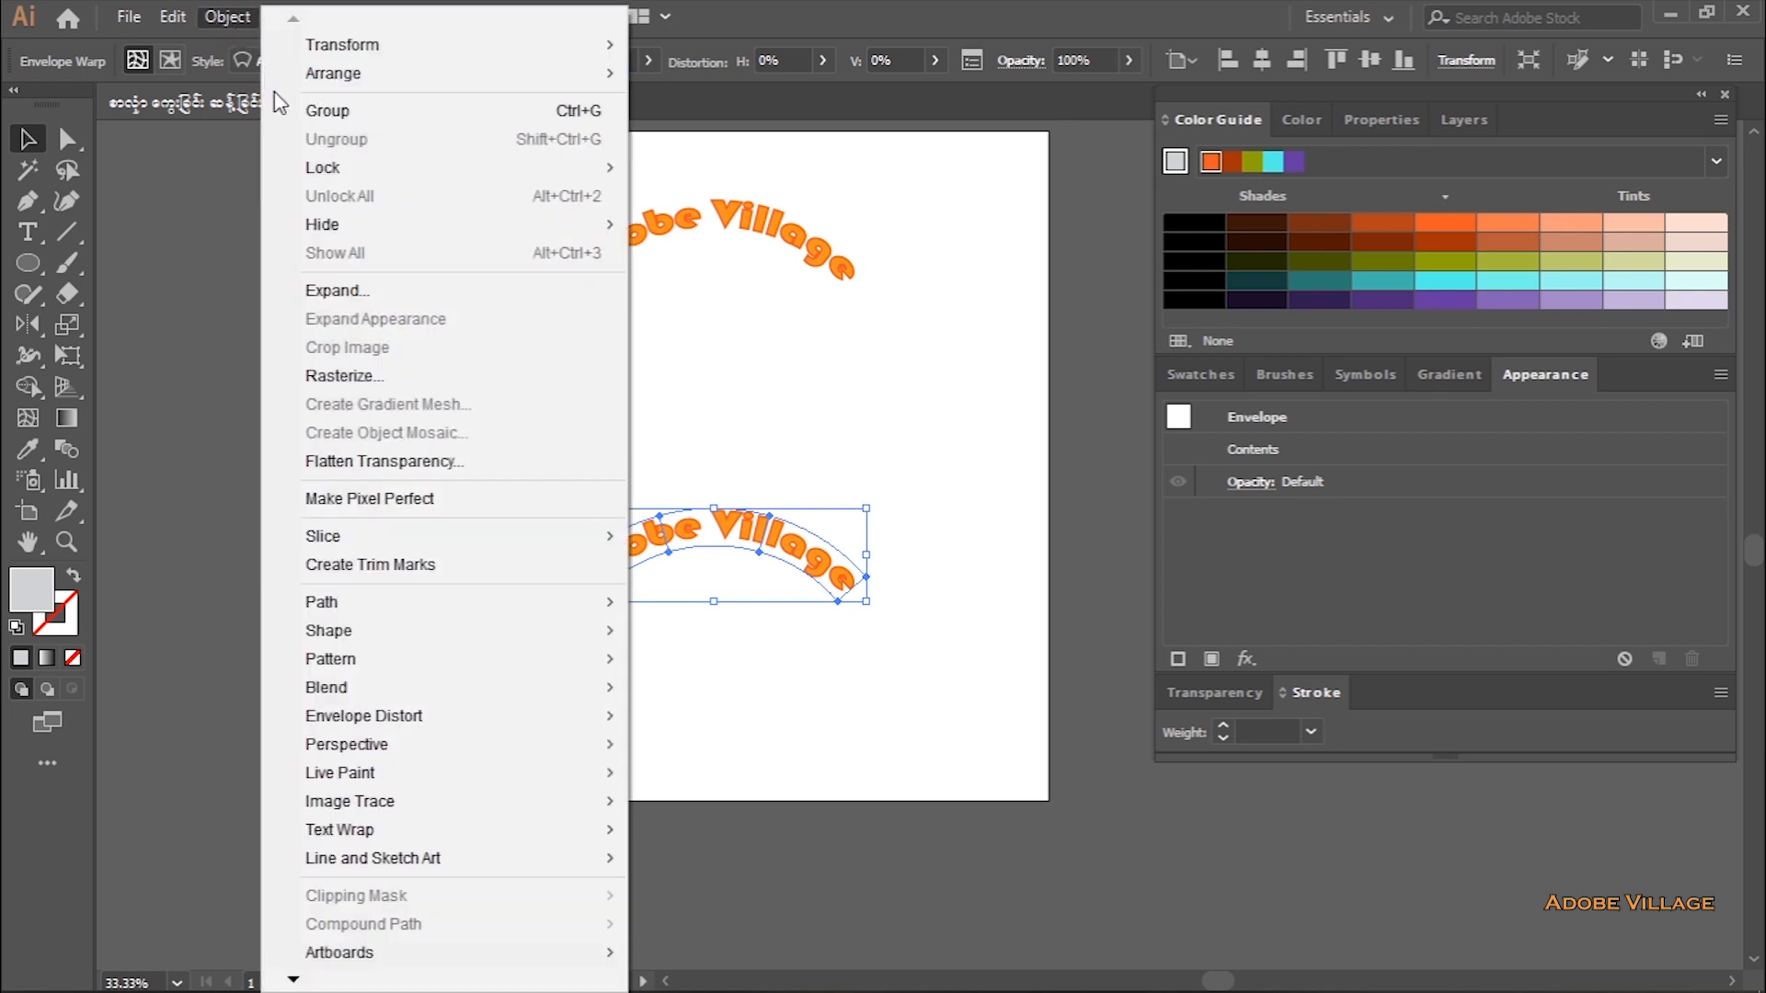
left_click(333, 291)
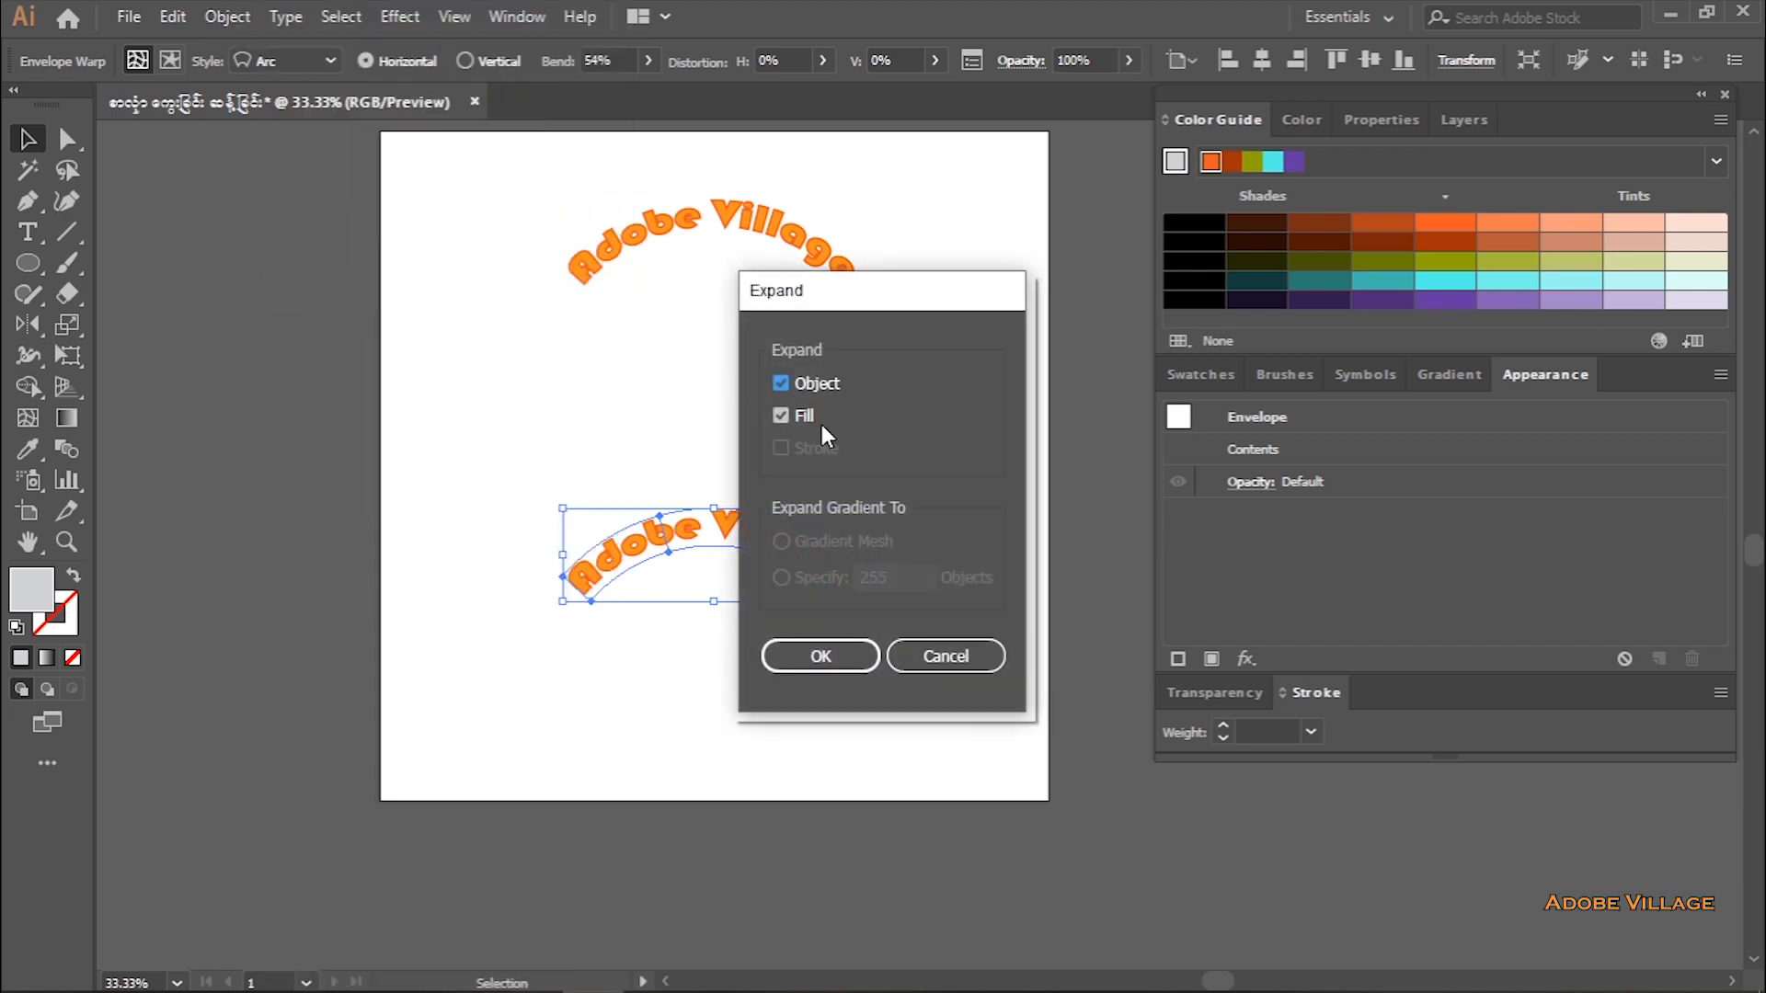
left_click(839, 655)
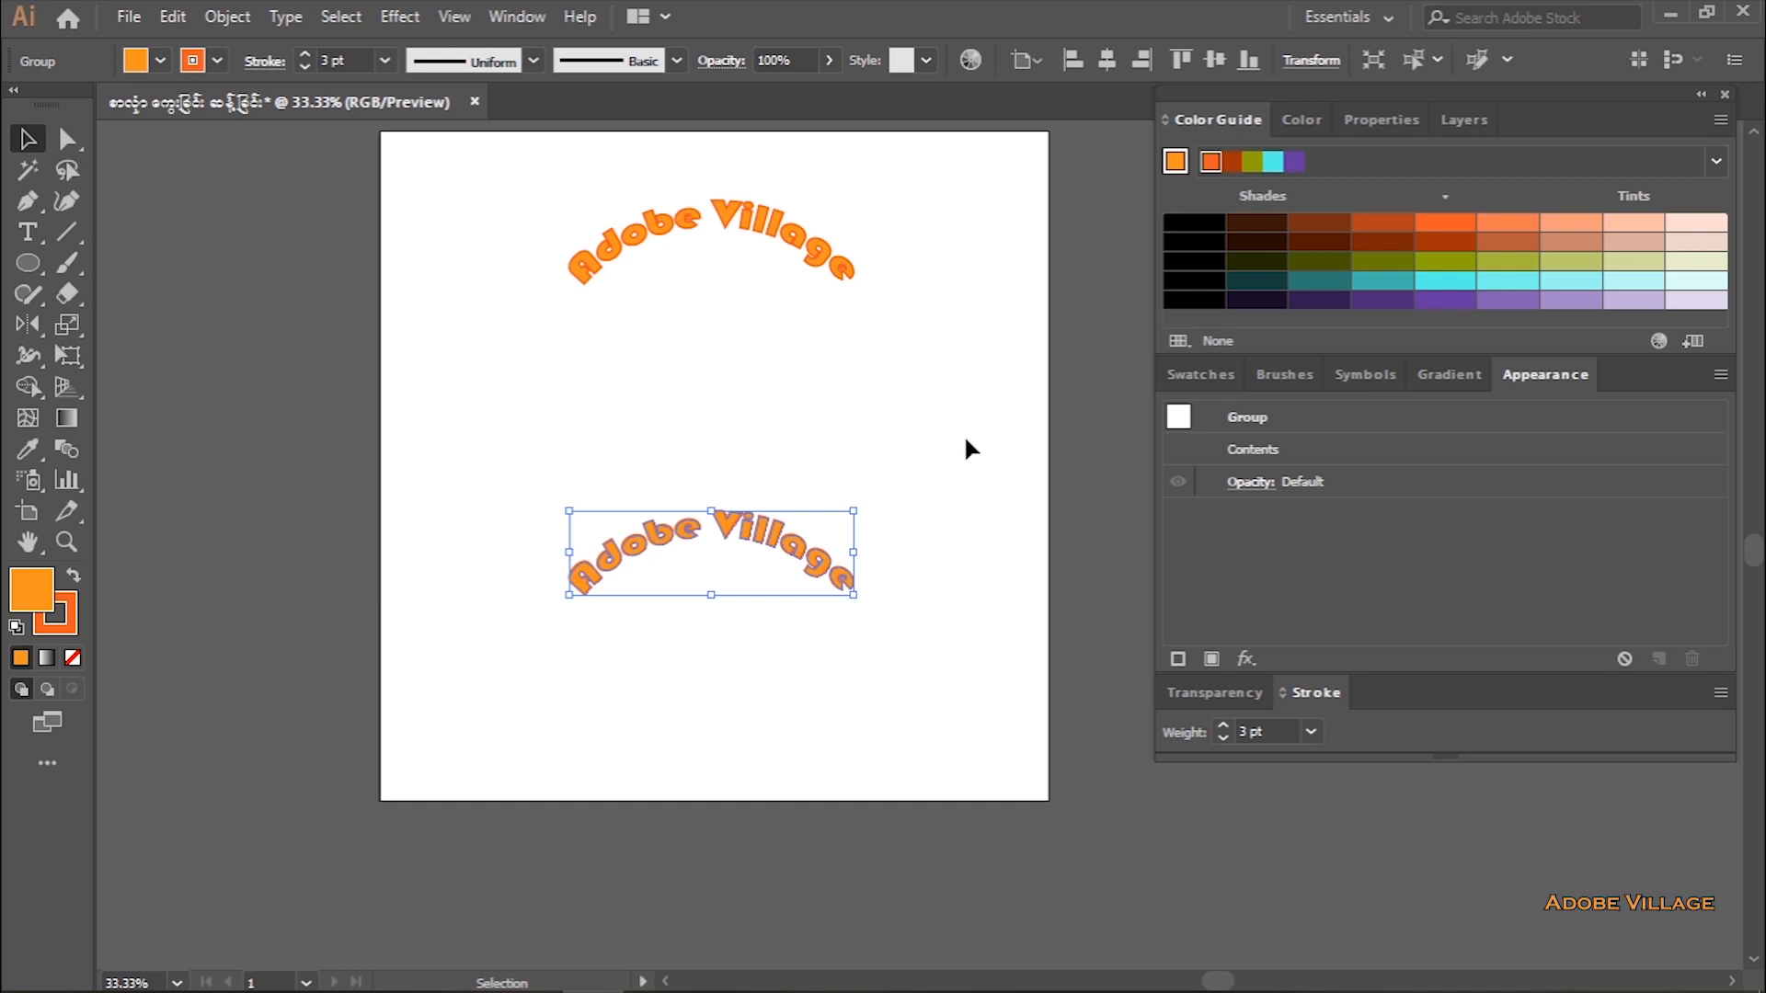
- Compare the envelope text with its expanded copy in outline view and by selecting each one in preview
key("ctrl+shift+o")
key("ctrl+y")
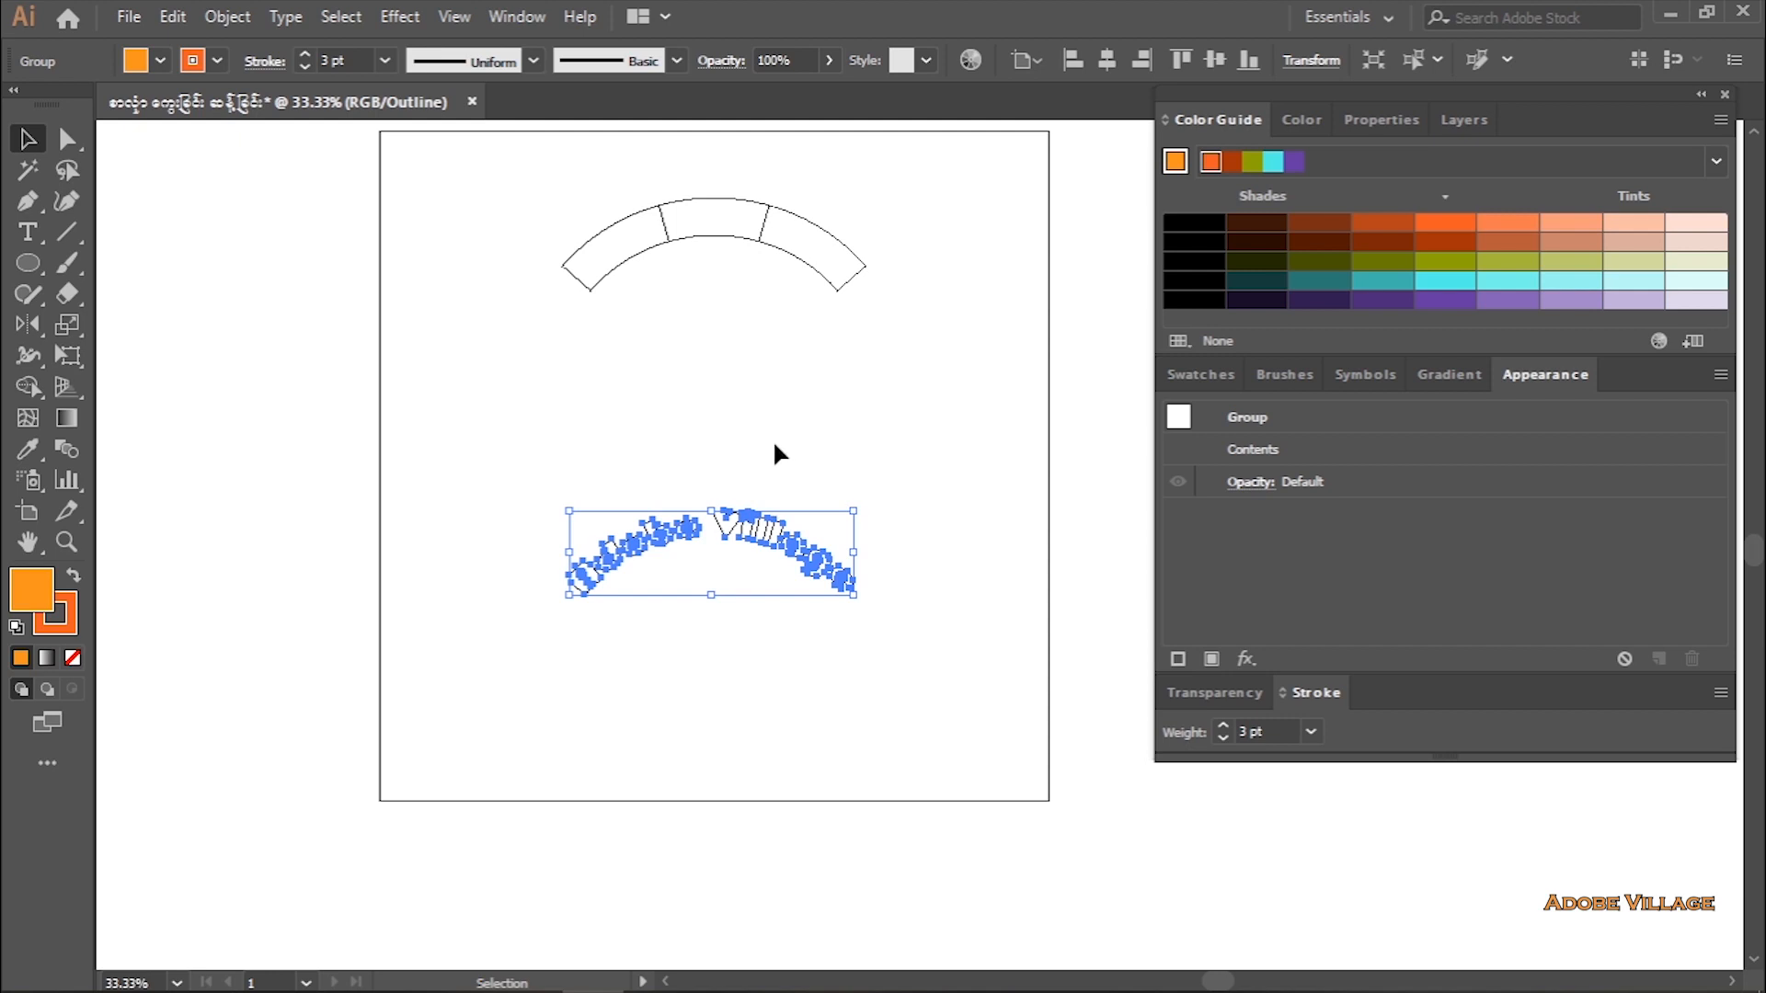
key("a")
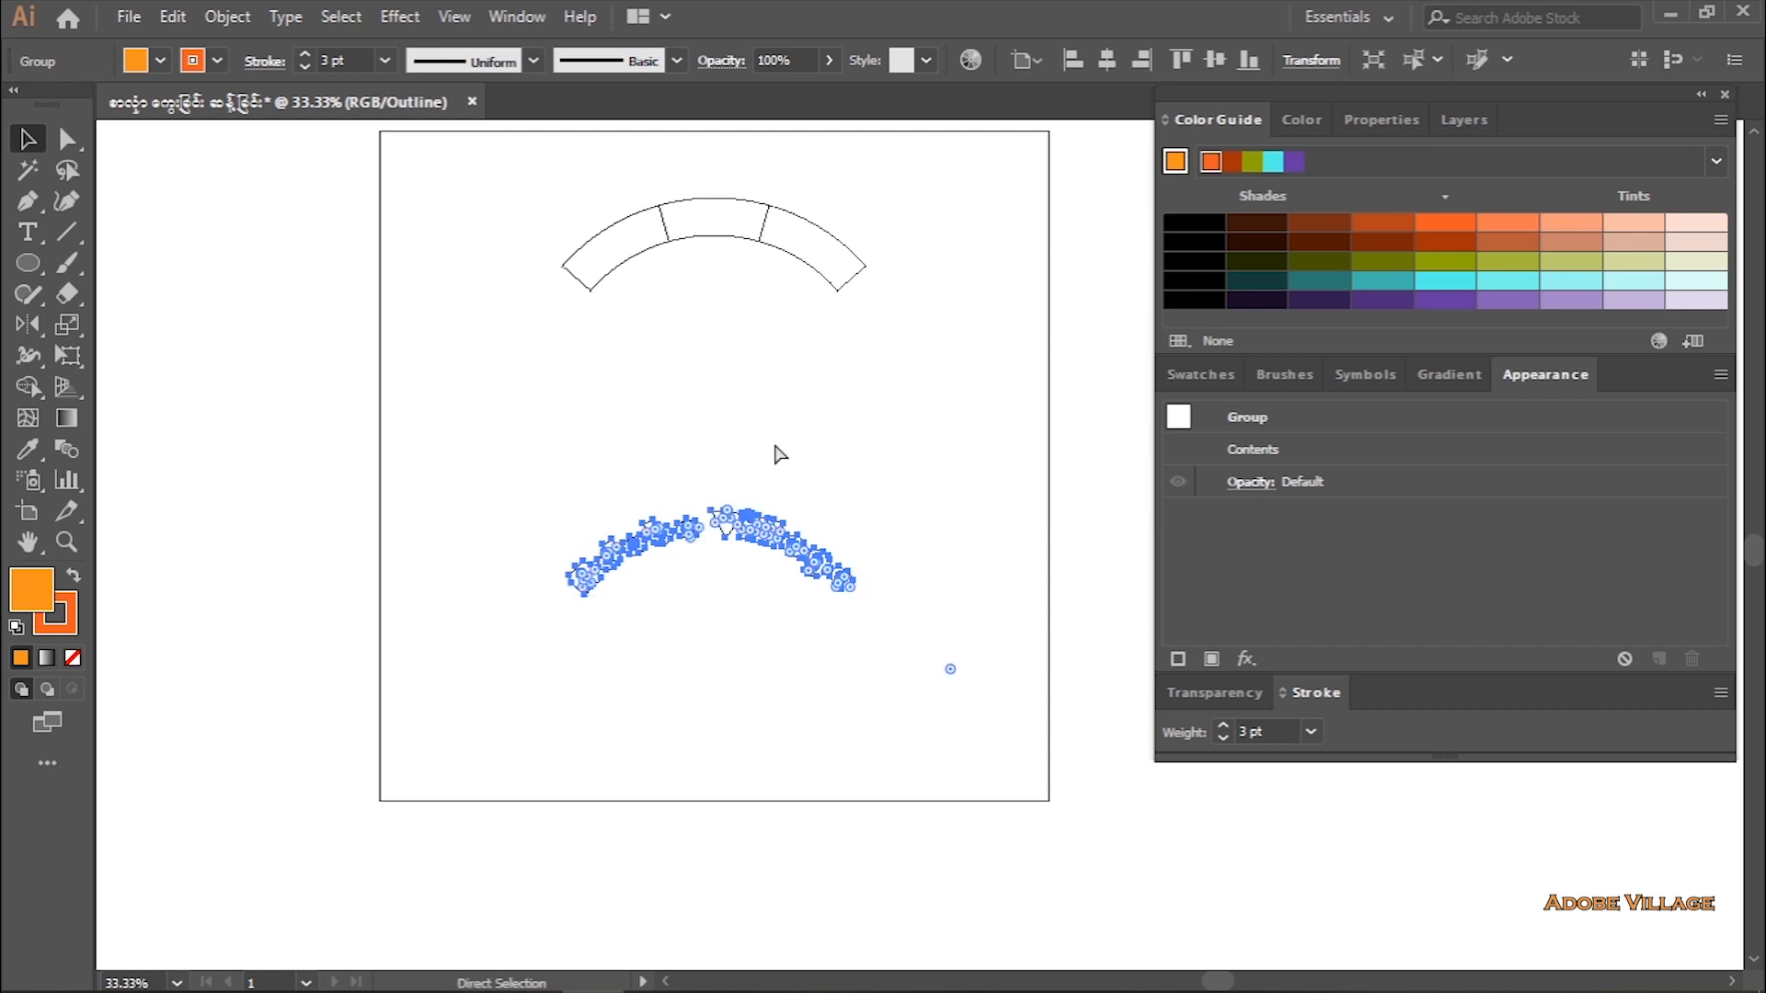
key("ctrl+y")
key("v")
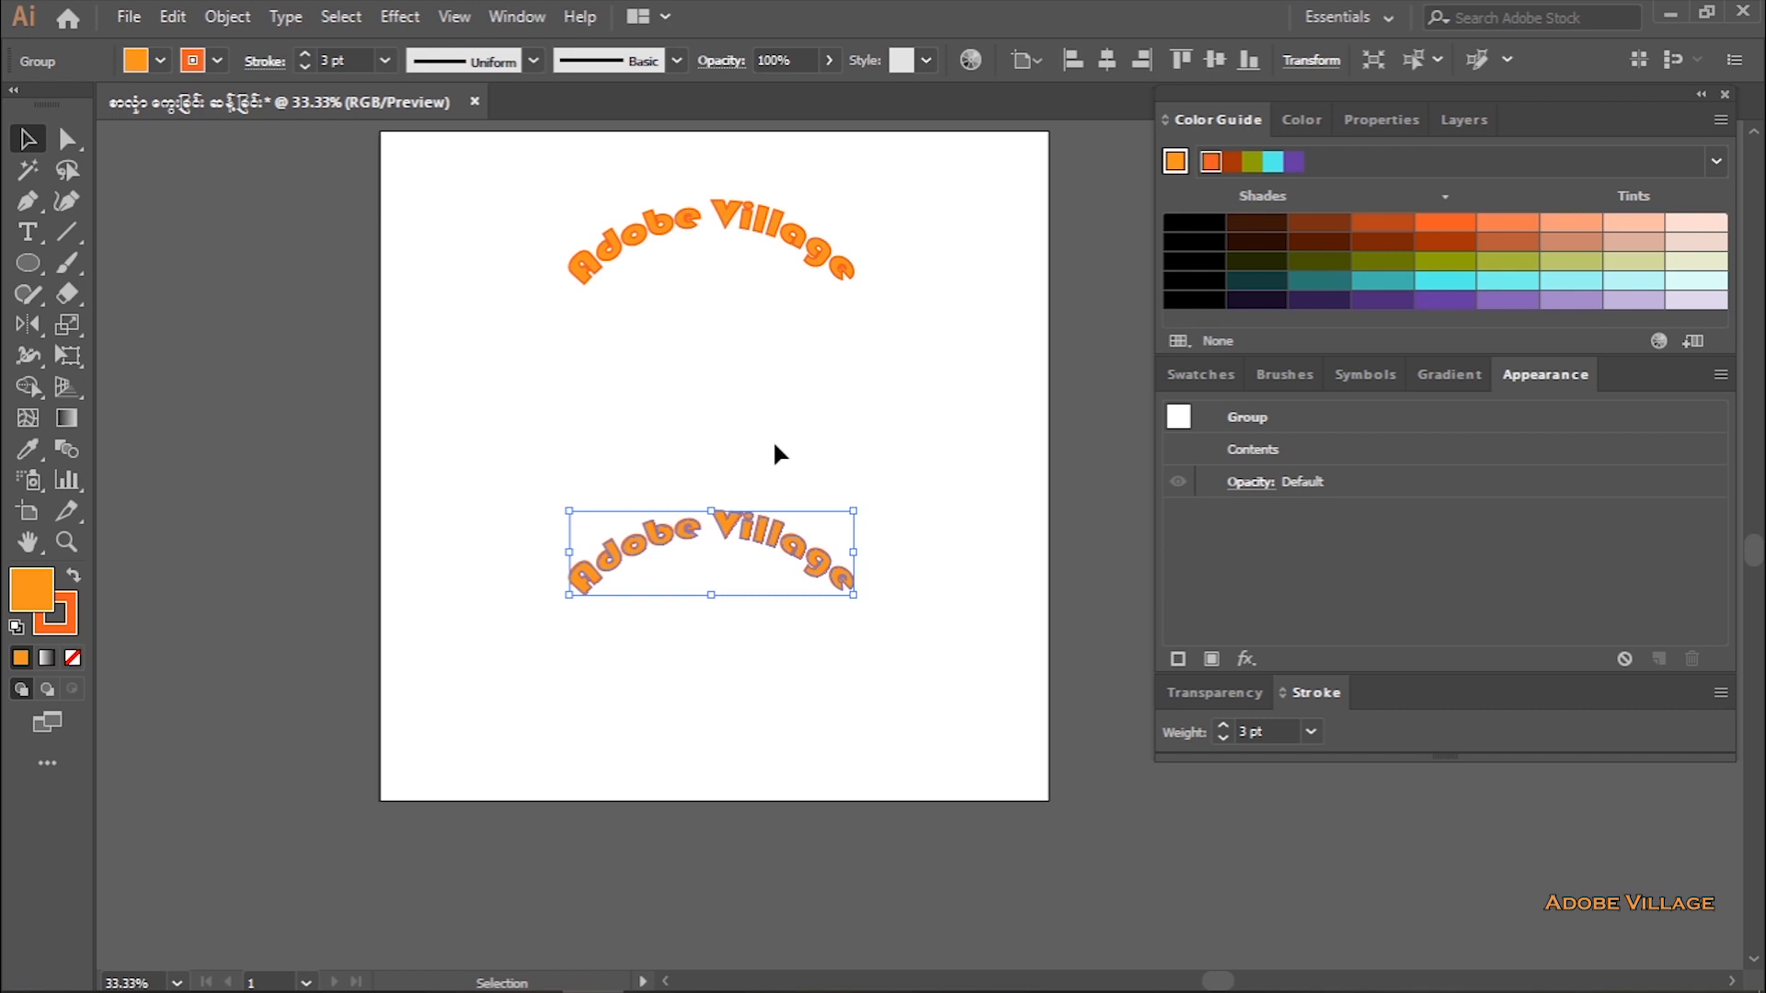
left_click(751, 224)
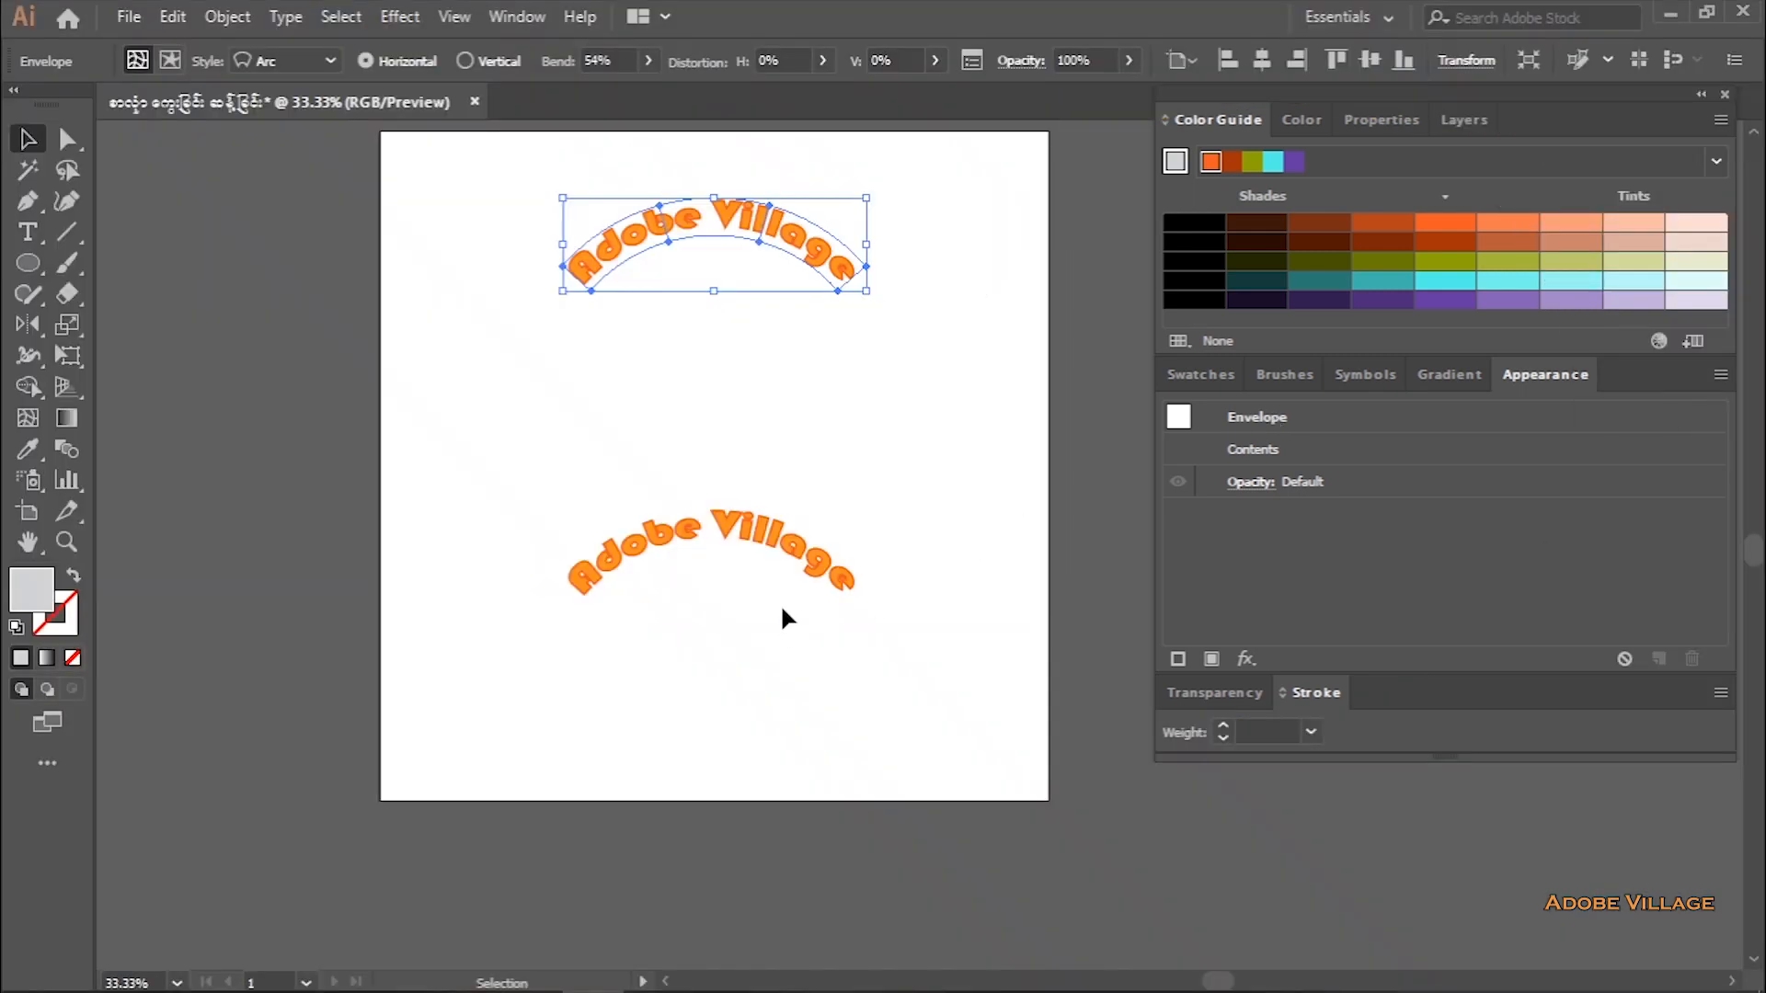
left_click(776, 537)
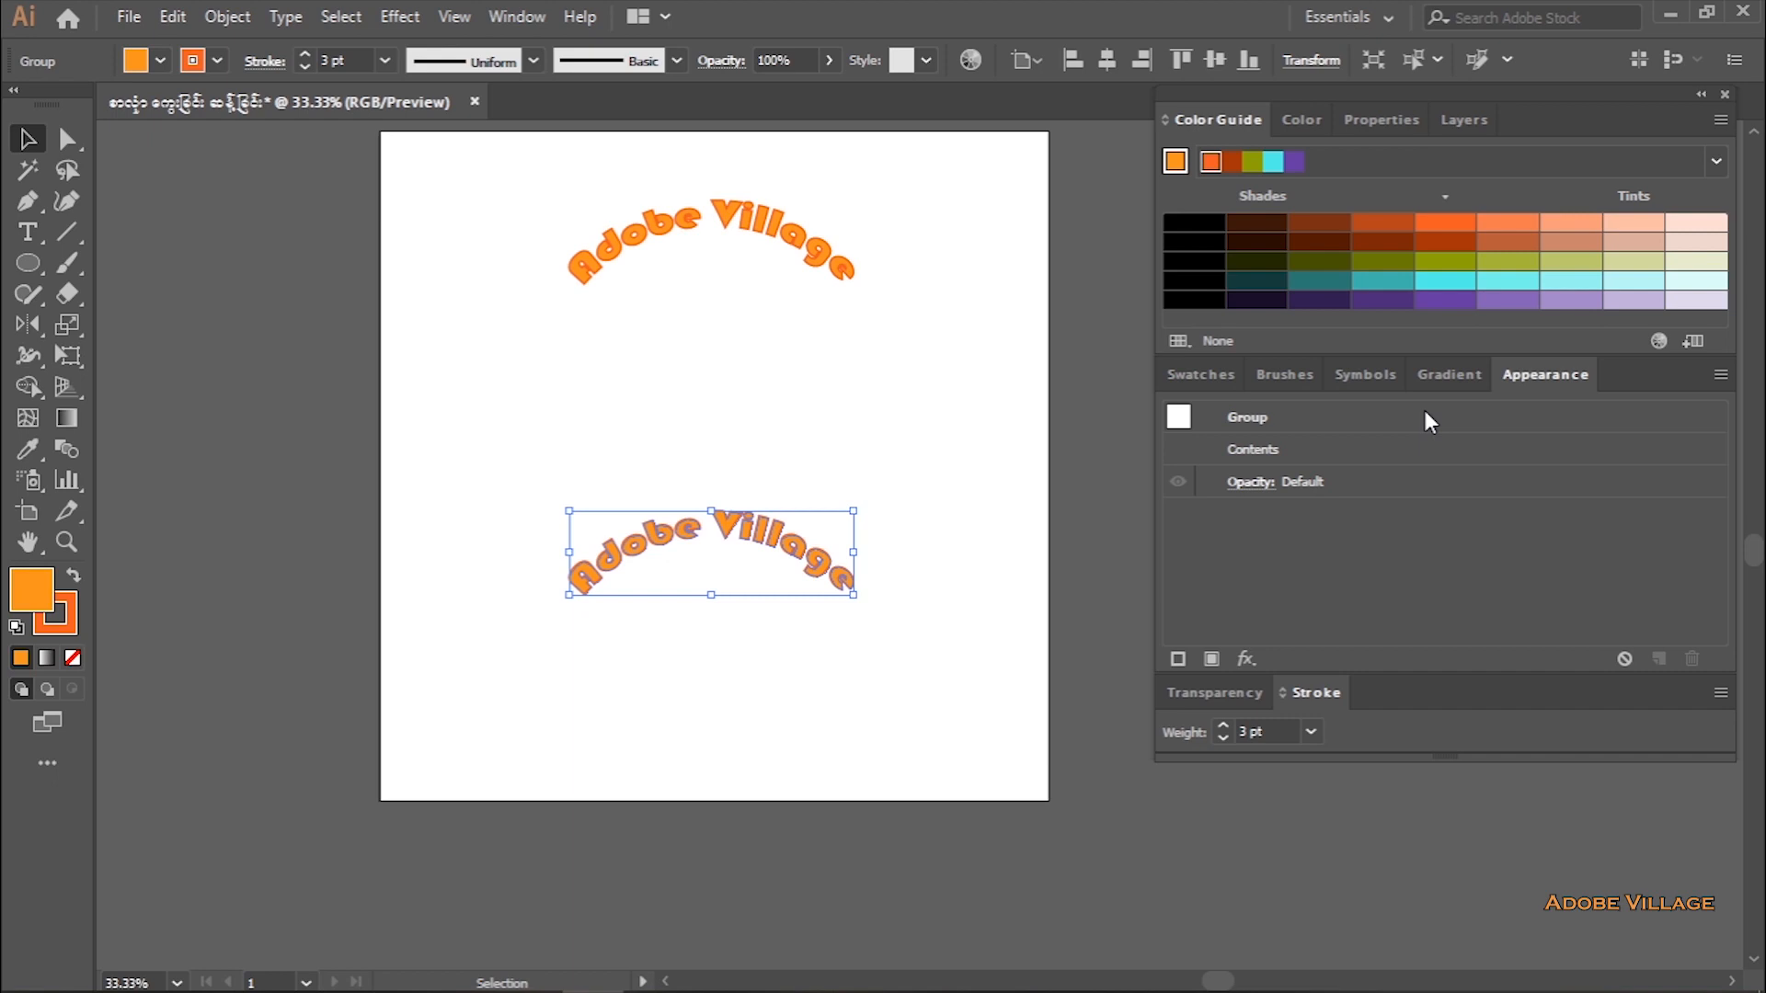
- Delete the upper envelope text and center the expanded copy horizontally and vertically on the artboard
left_click_drag(544, 191, 923, 342)
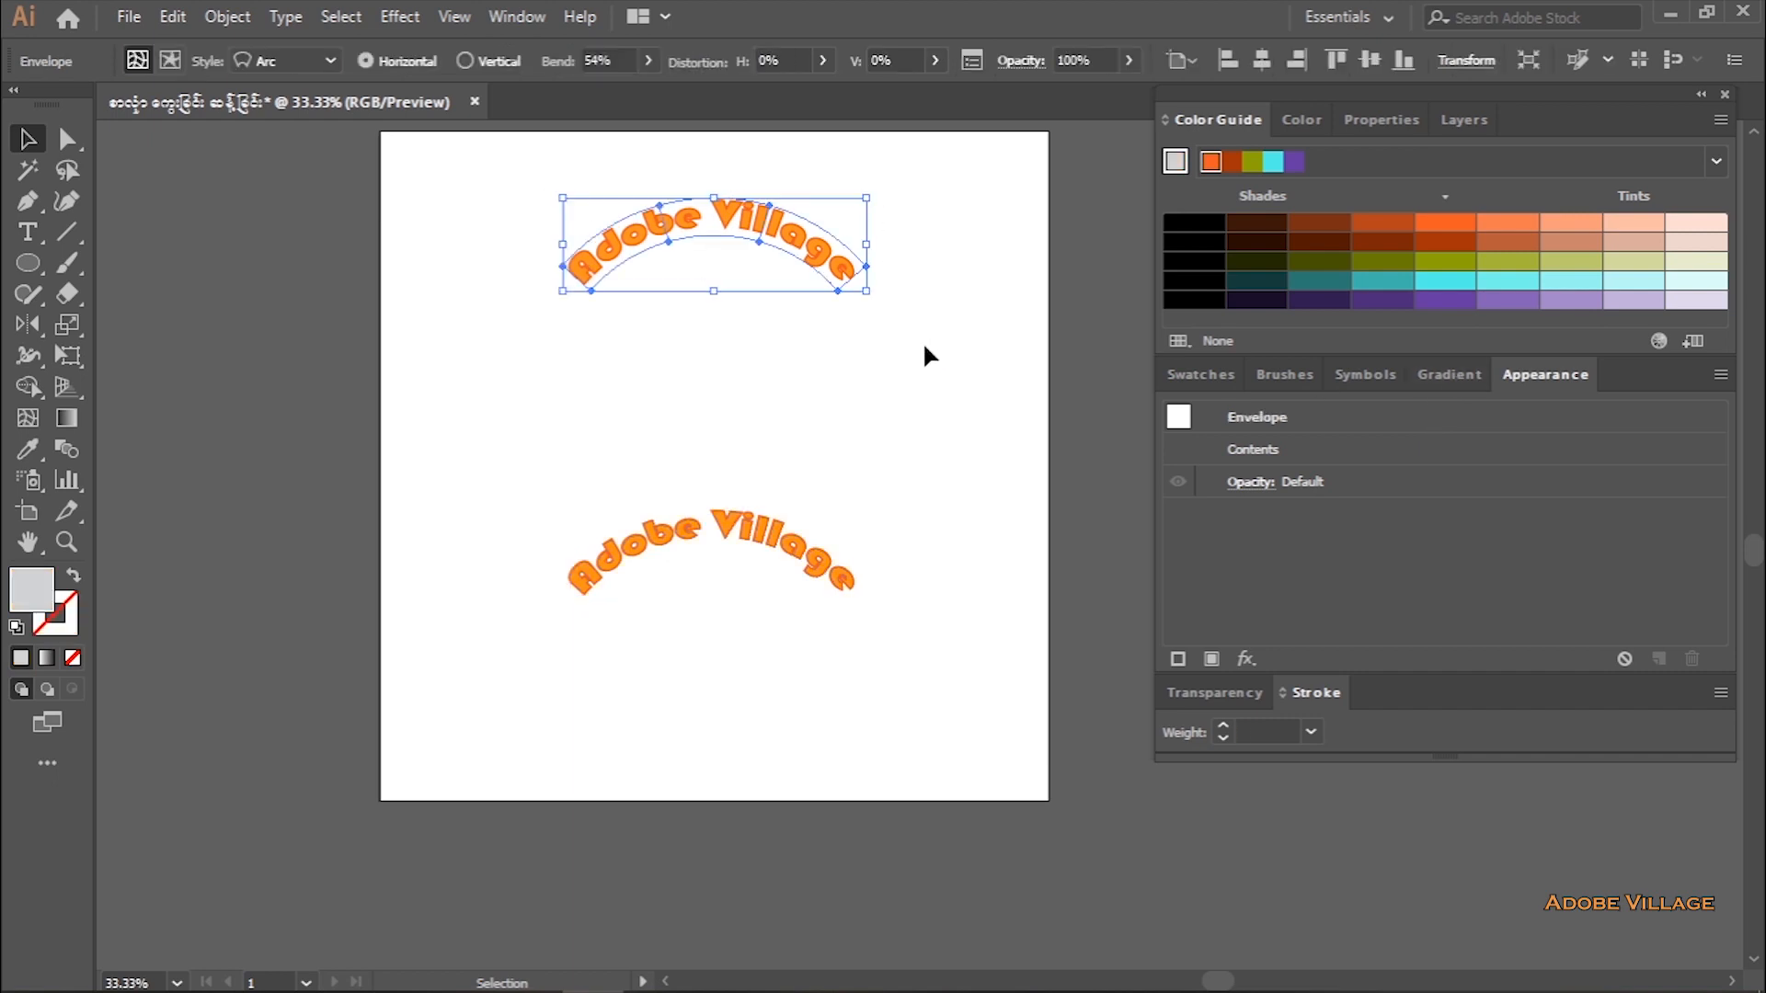
key("Delete")
left_click(791, 534)
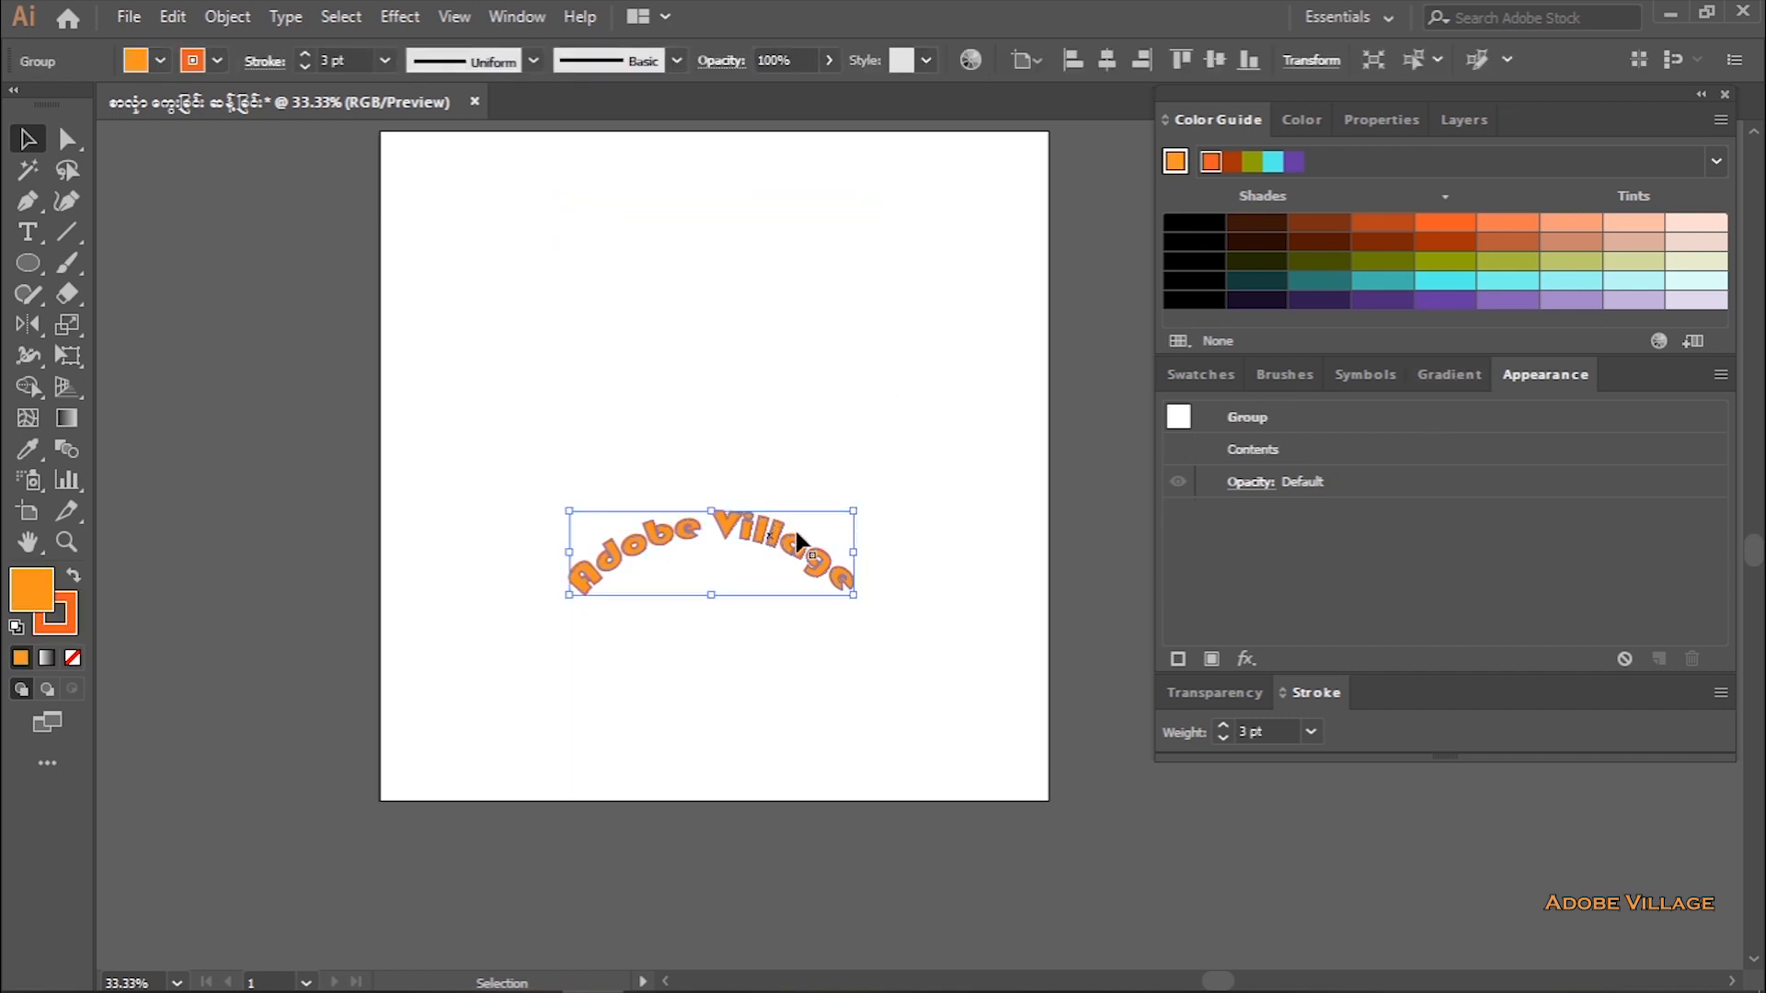
left_click(1104, 63)
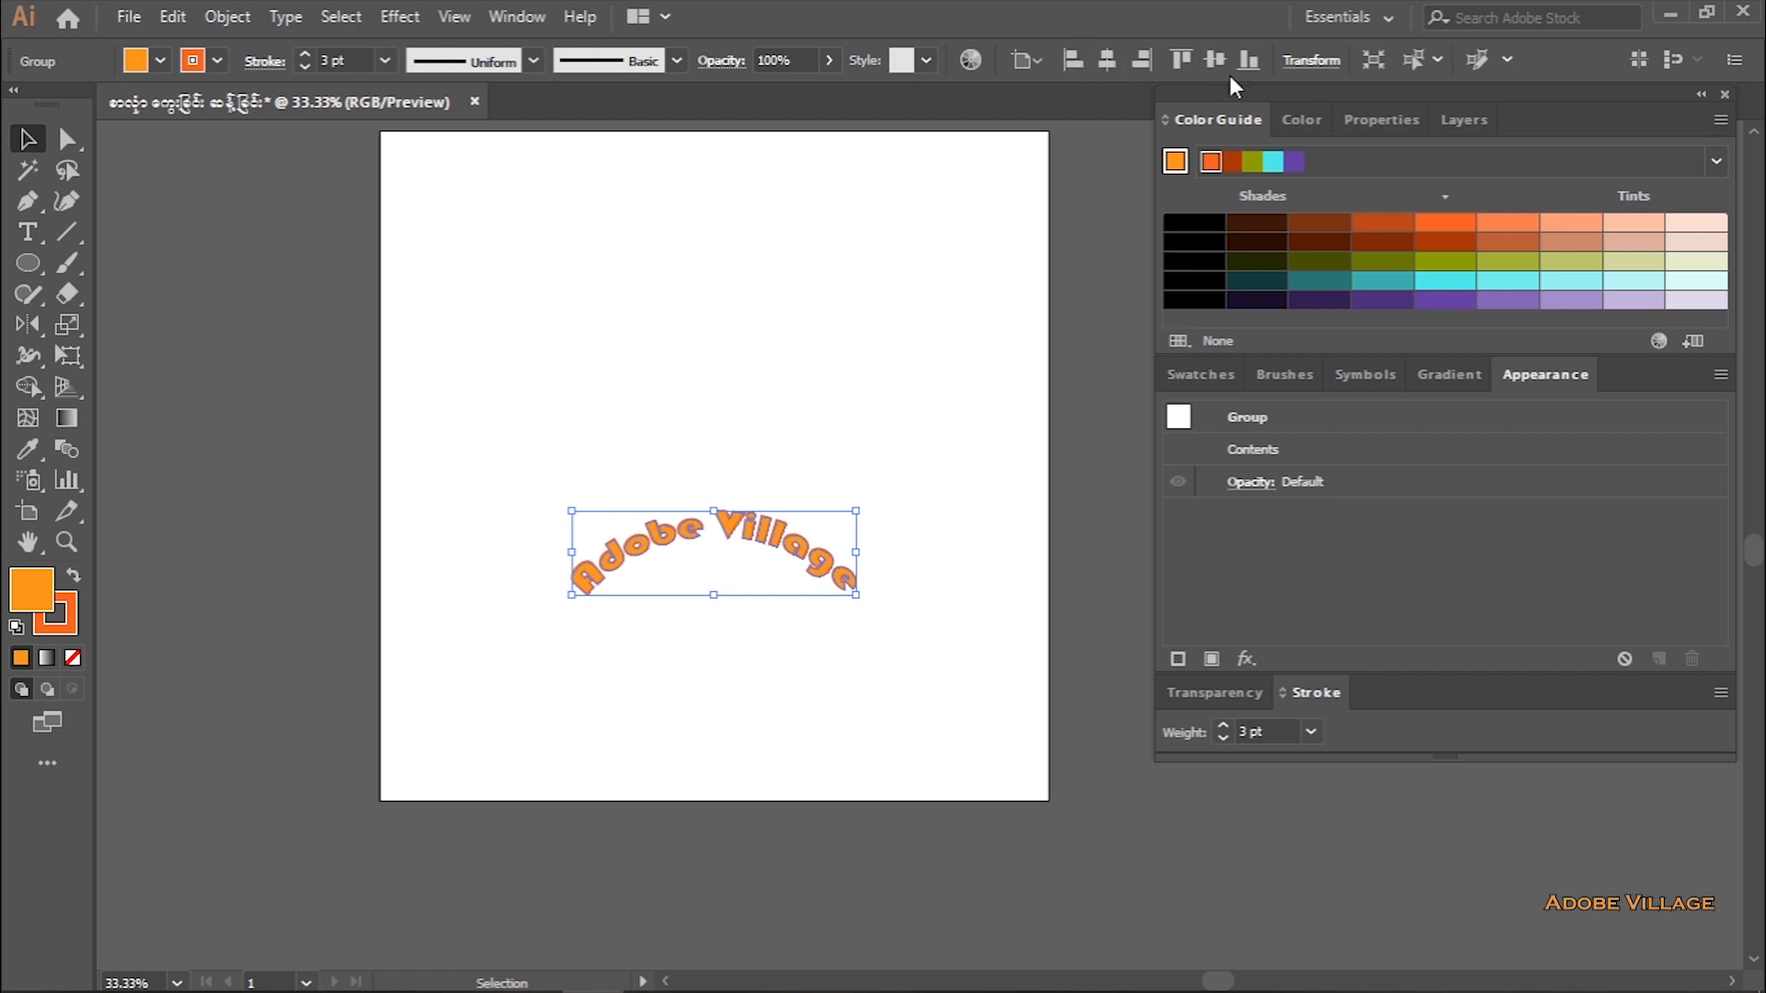
left_click(1216, 62)
left_click(263, 335)
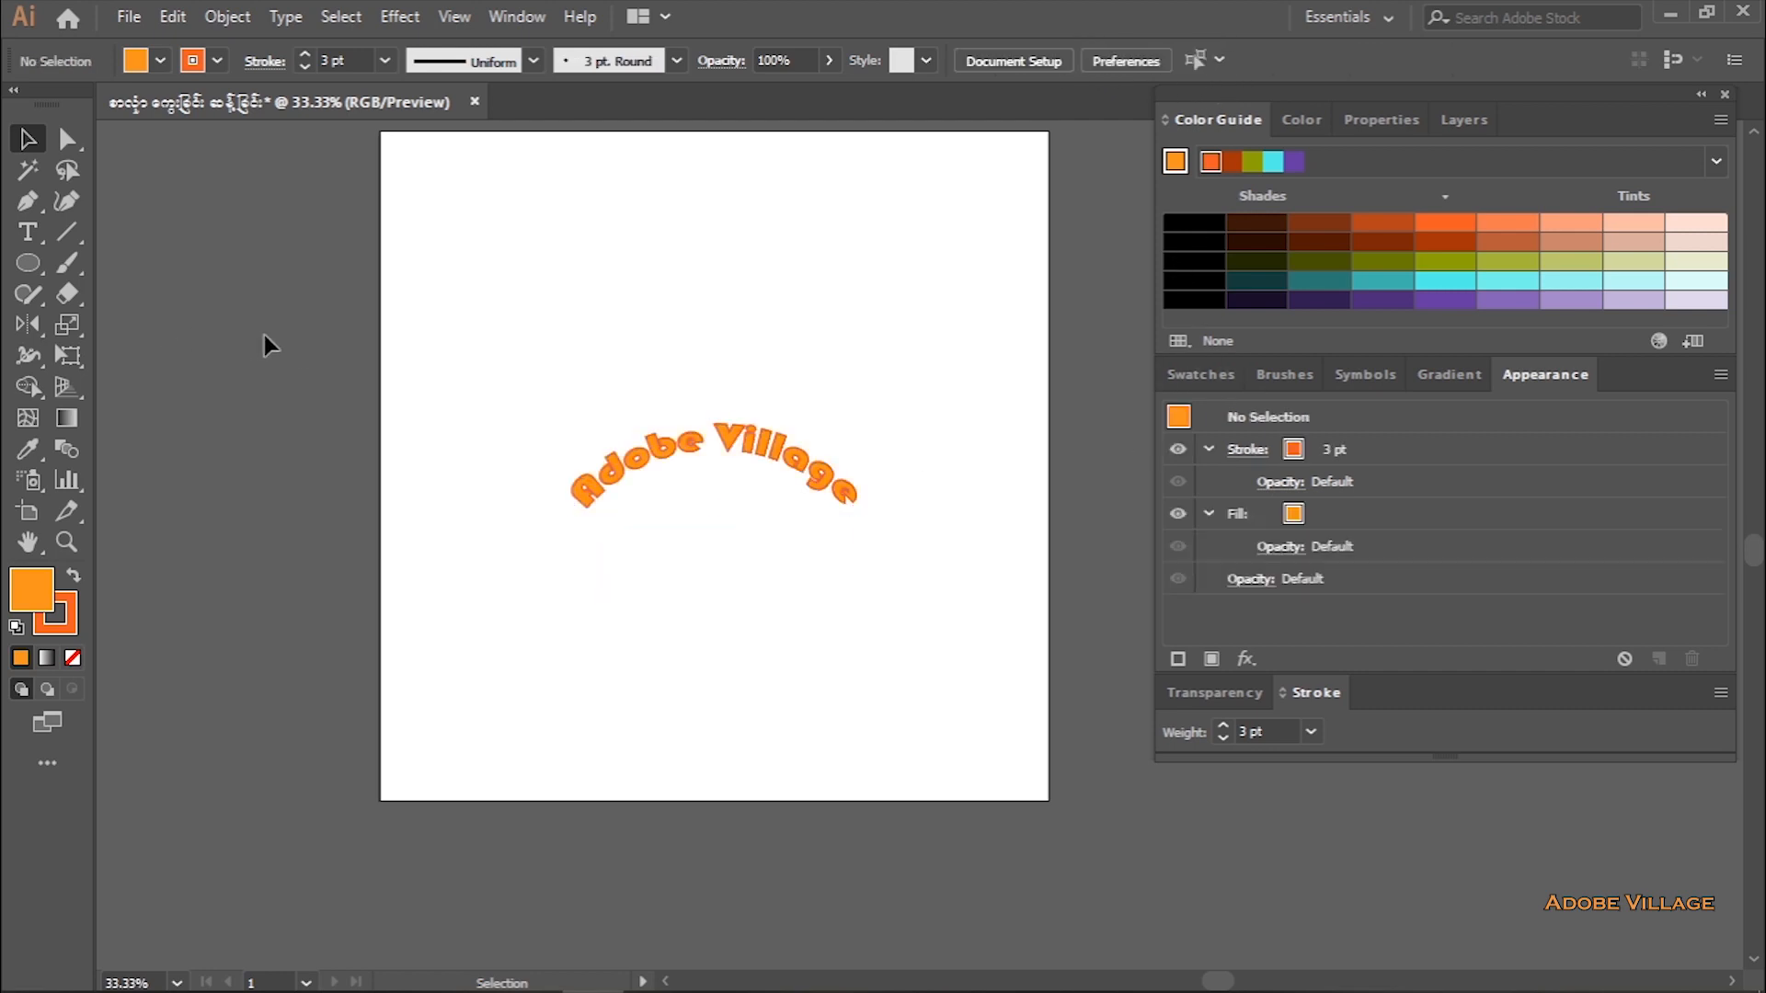
scroll(522, 344, "up", 1)
left_click_drag(807, 323, 741, 316)
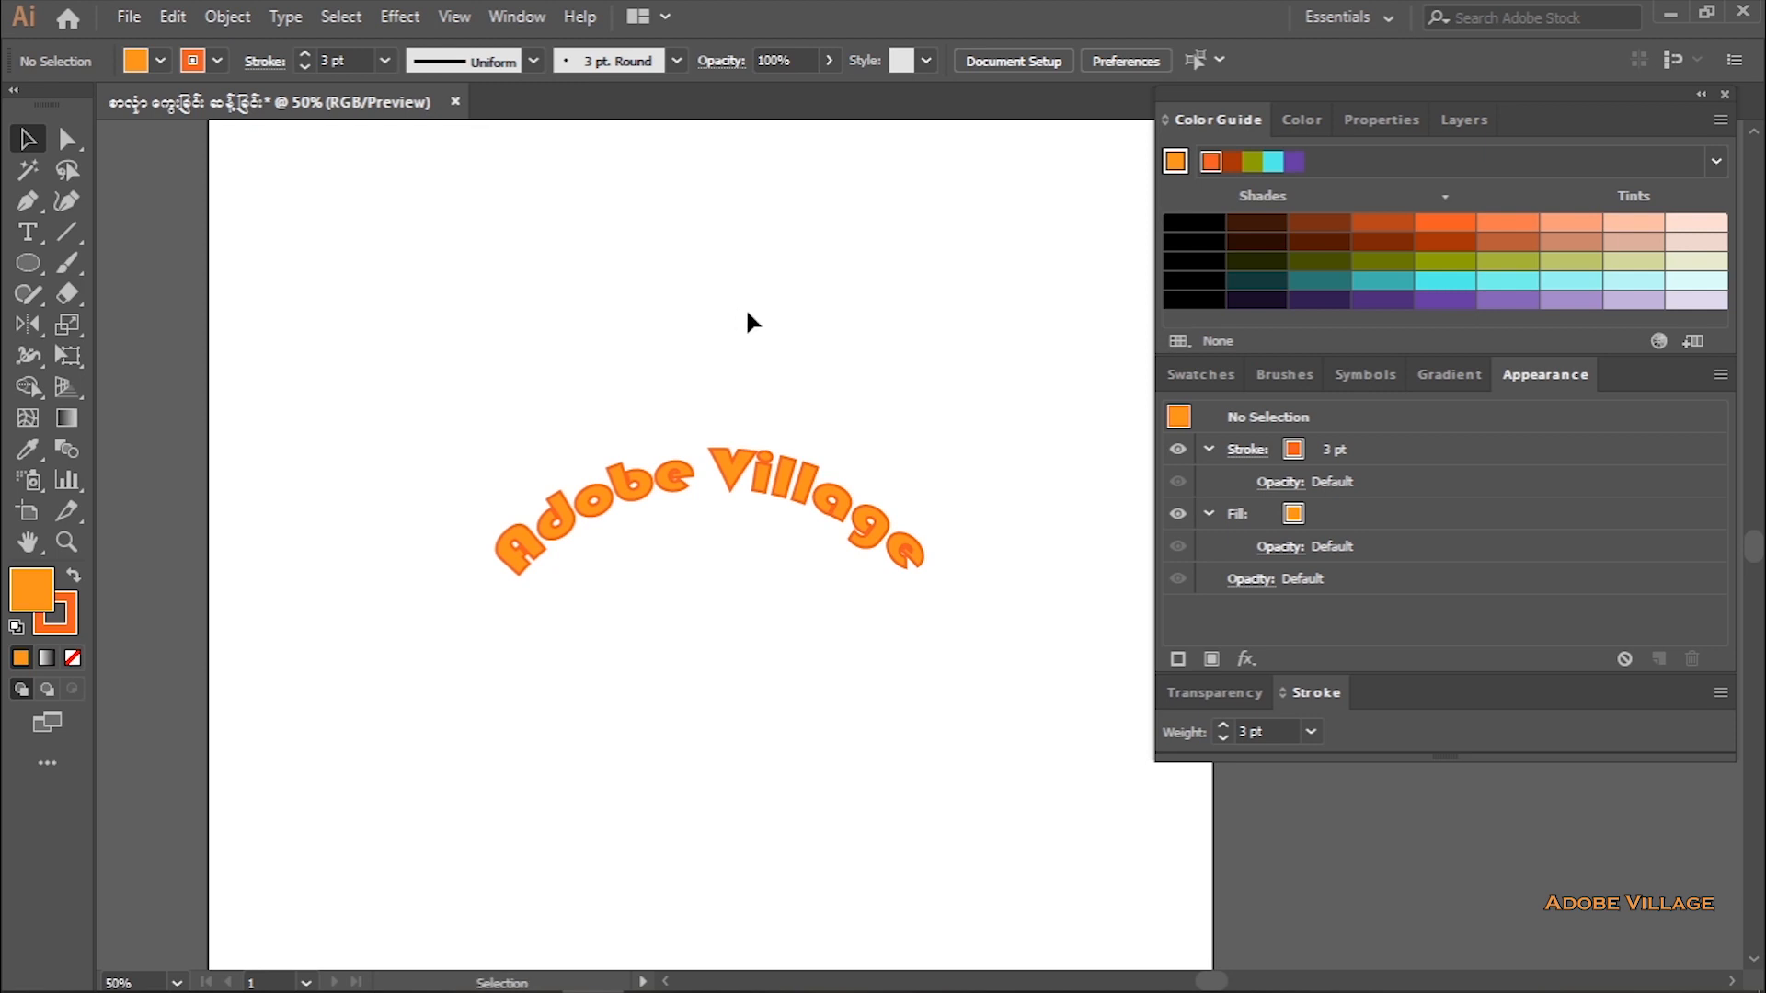